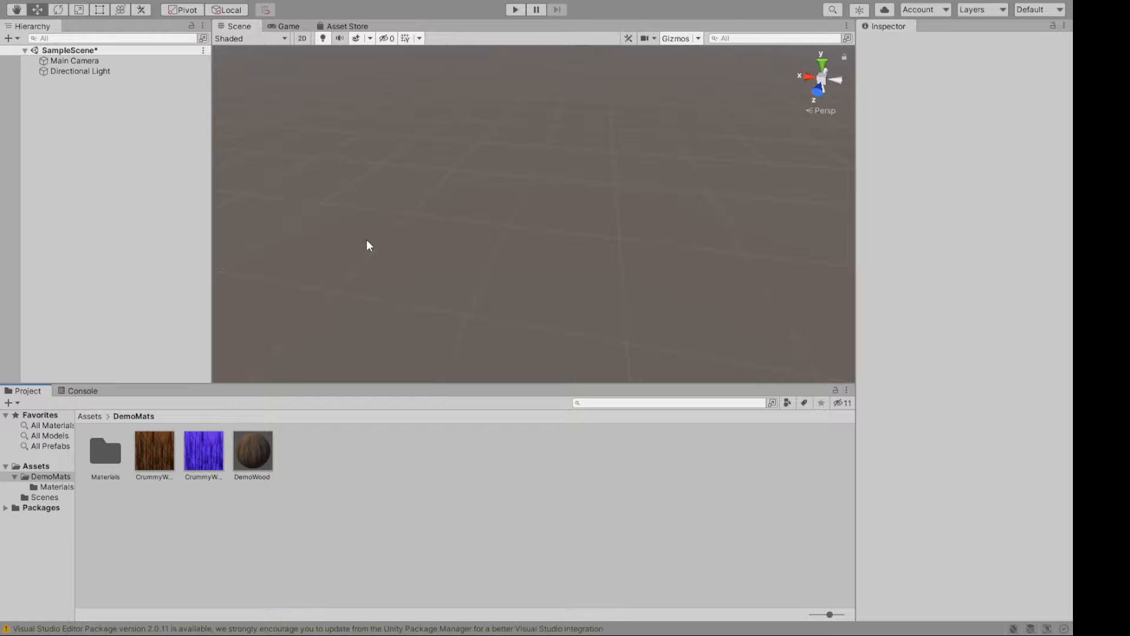
Show the top-level Assets folder and add a Plane object to SampleScene.
left_click(42, 466)
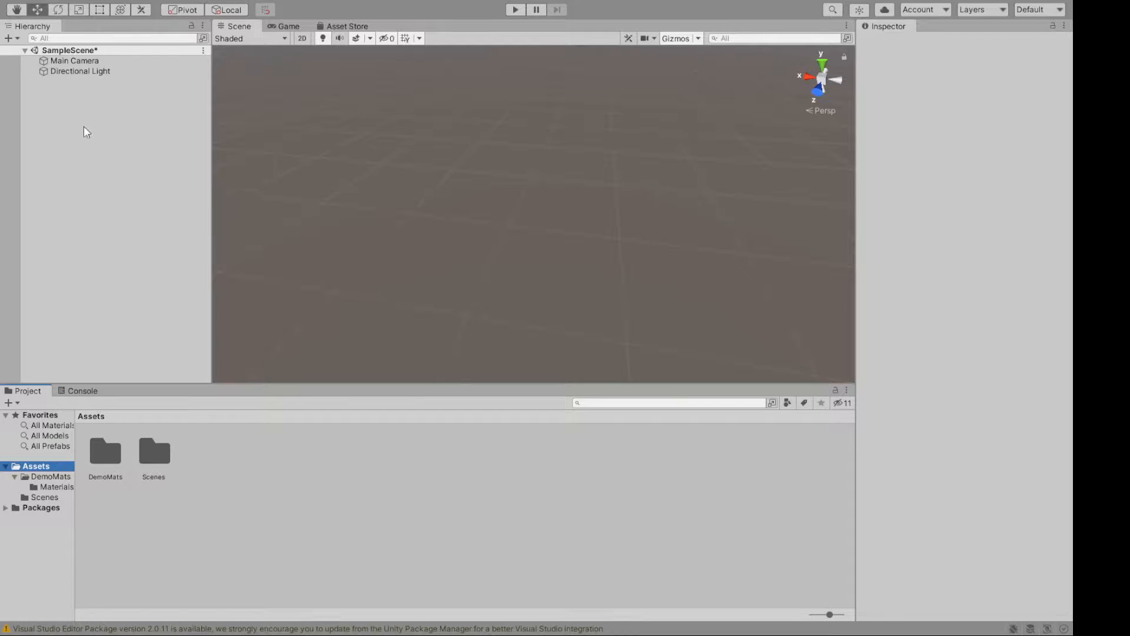
left_click(78, 93)
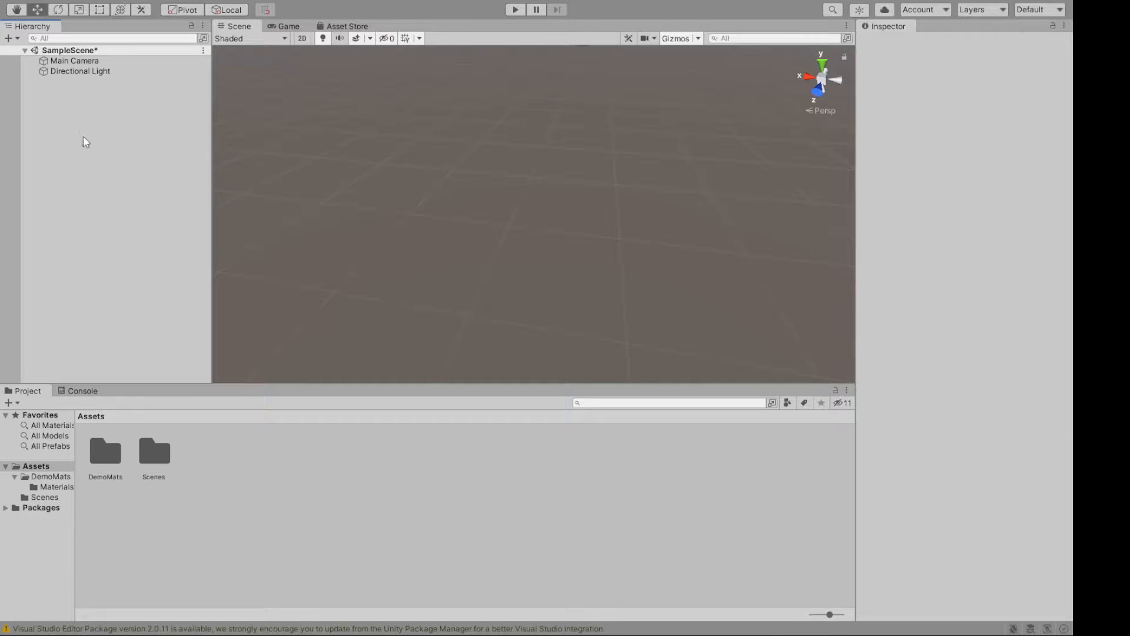
left_click(282, 358)
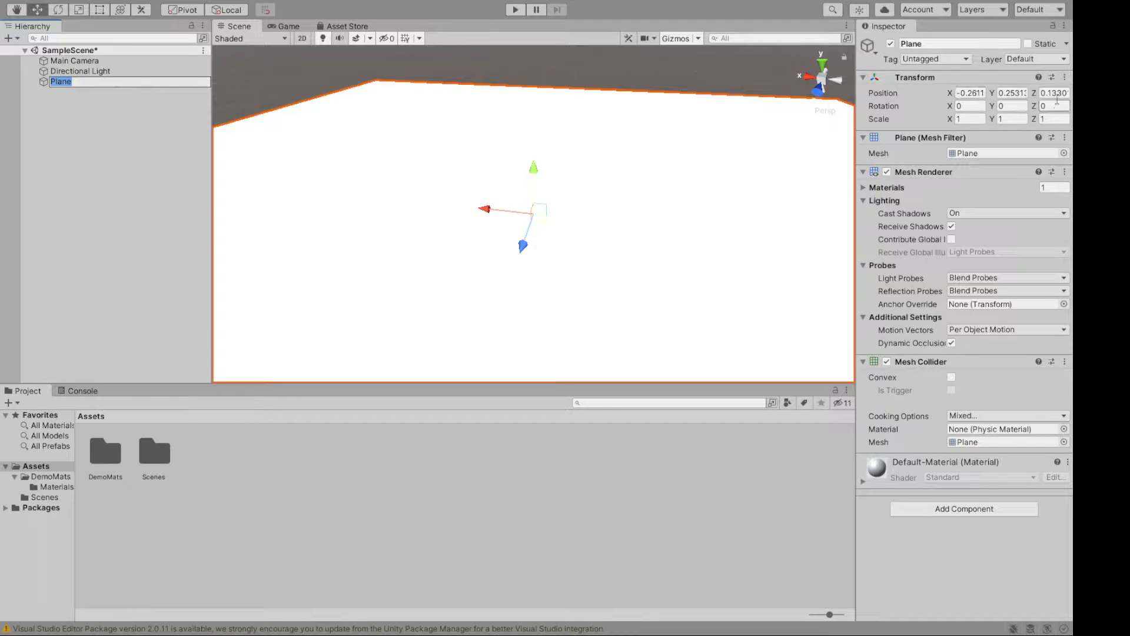
Set the Plane's position to 0 on X, Y and Z.
left_click(972, 92)
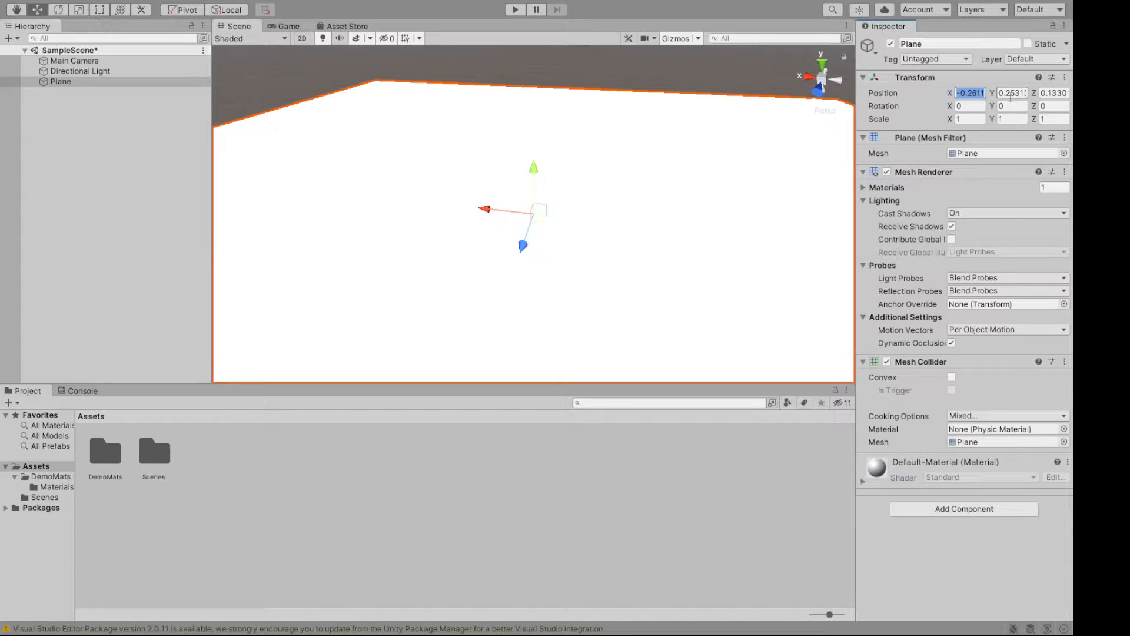
type("0")
key("Tab")
type("0")
key("Tab")
type("0")
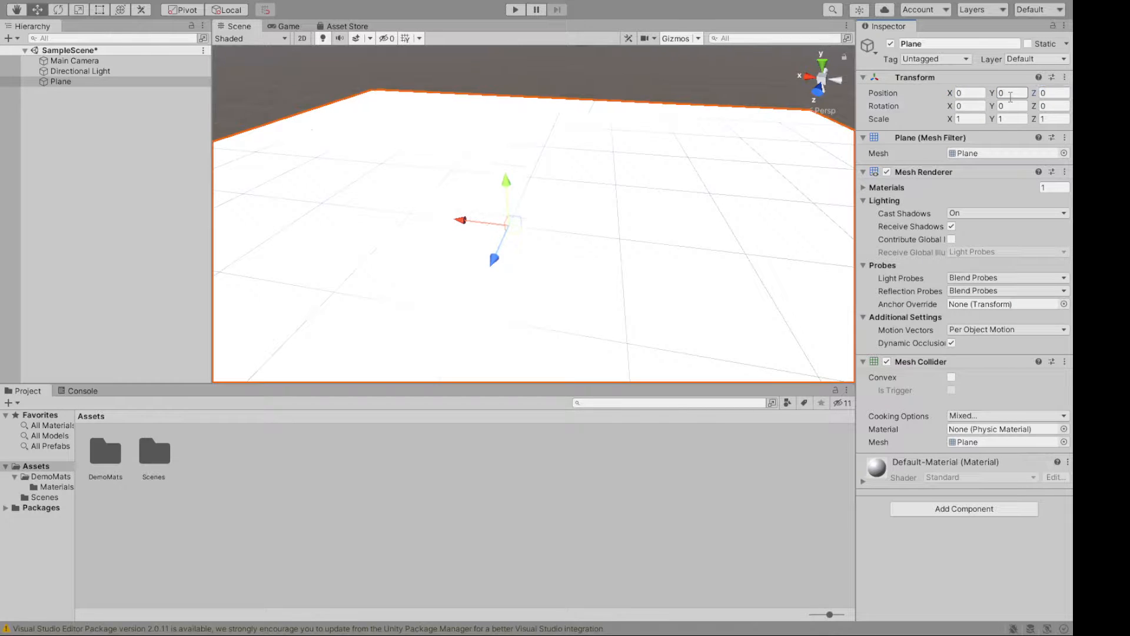
key("Tab")
key("Tab")
key("Tab")
scroll(638, 192, "down", 3)
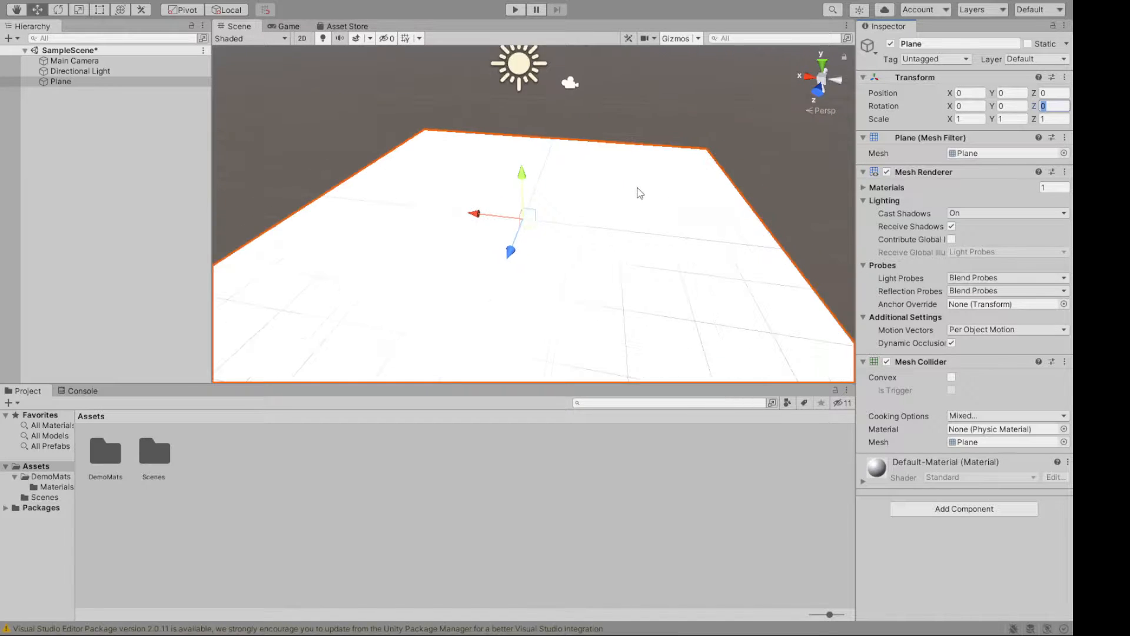
left_click_drag(631, 189, 699, 210, "alt")
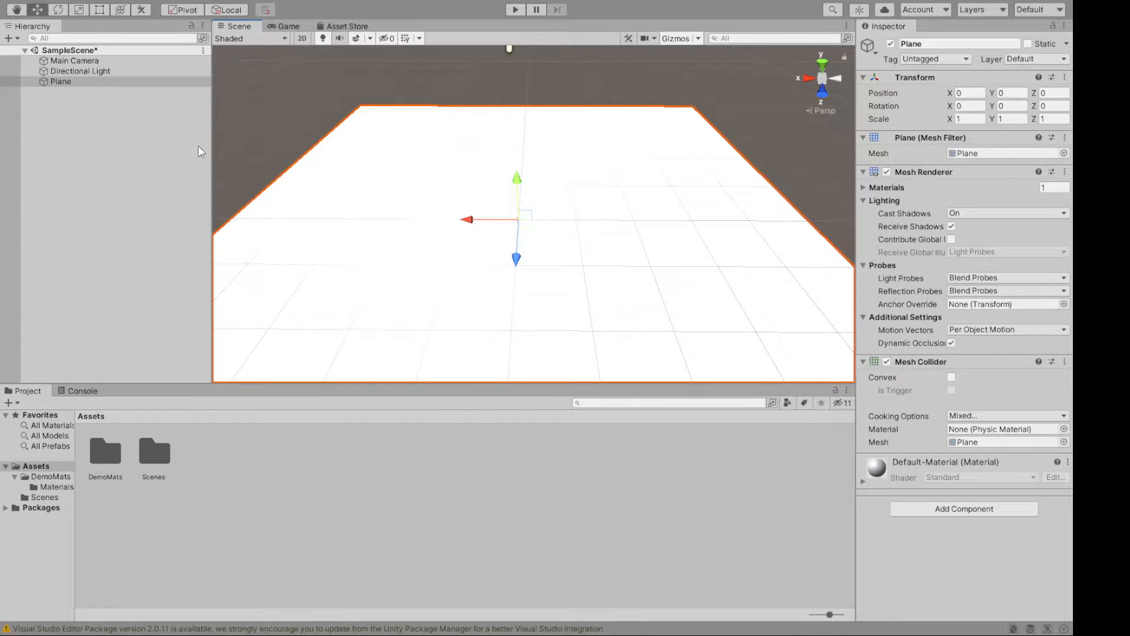
Create an empty game object in the scene and name it Bookcase.
left_click(93, 104)
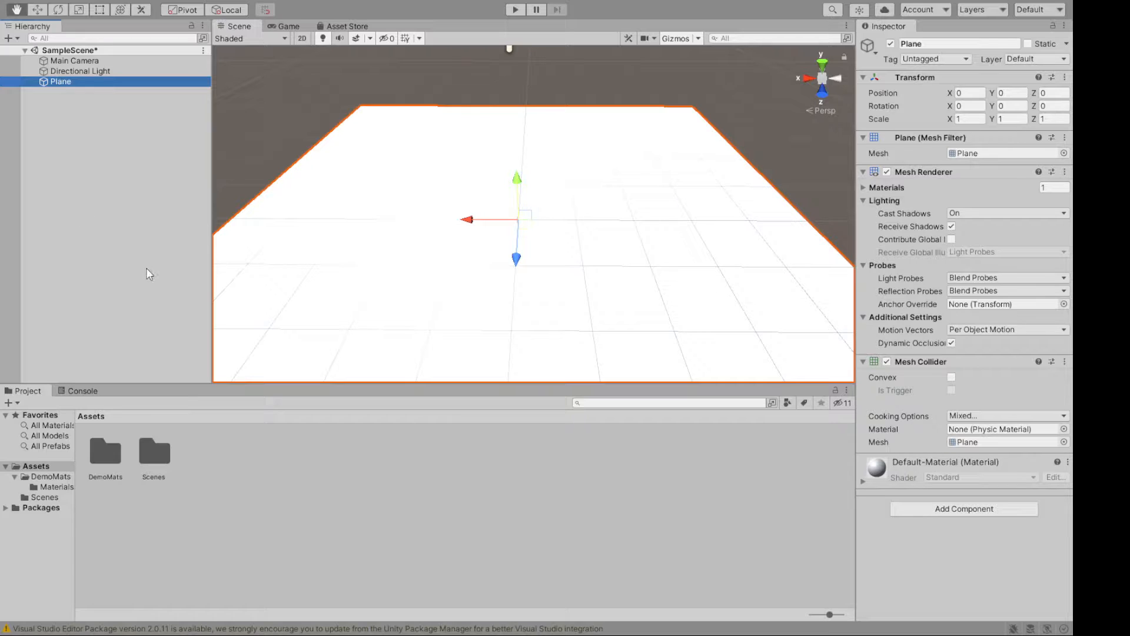
key("ctrl+shift+n")
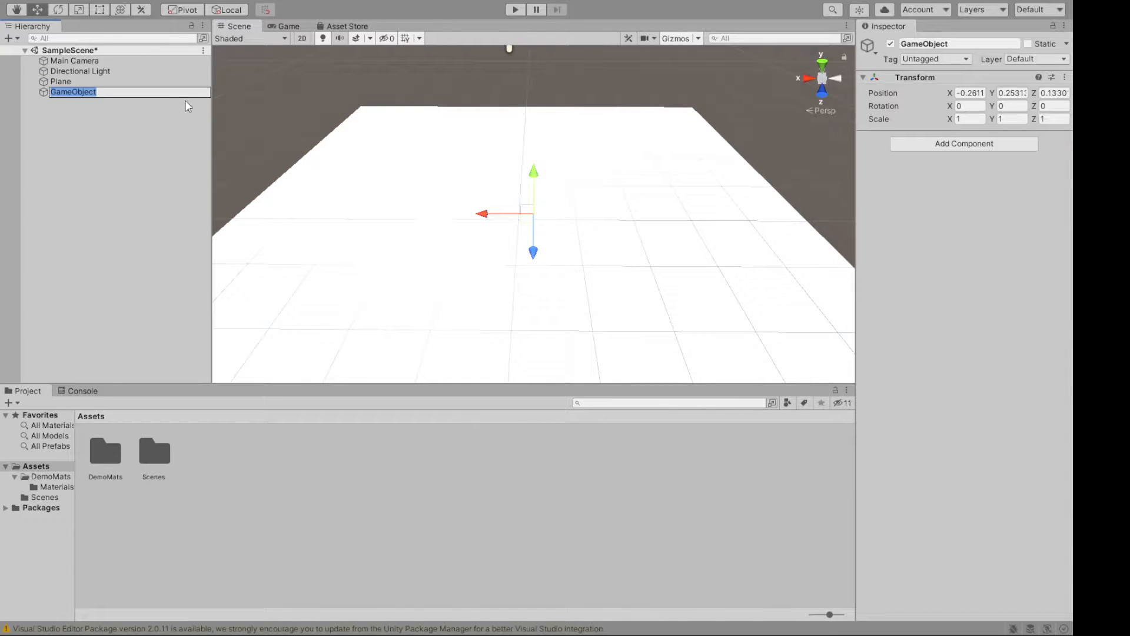
type("Bookcase")
key("Return")
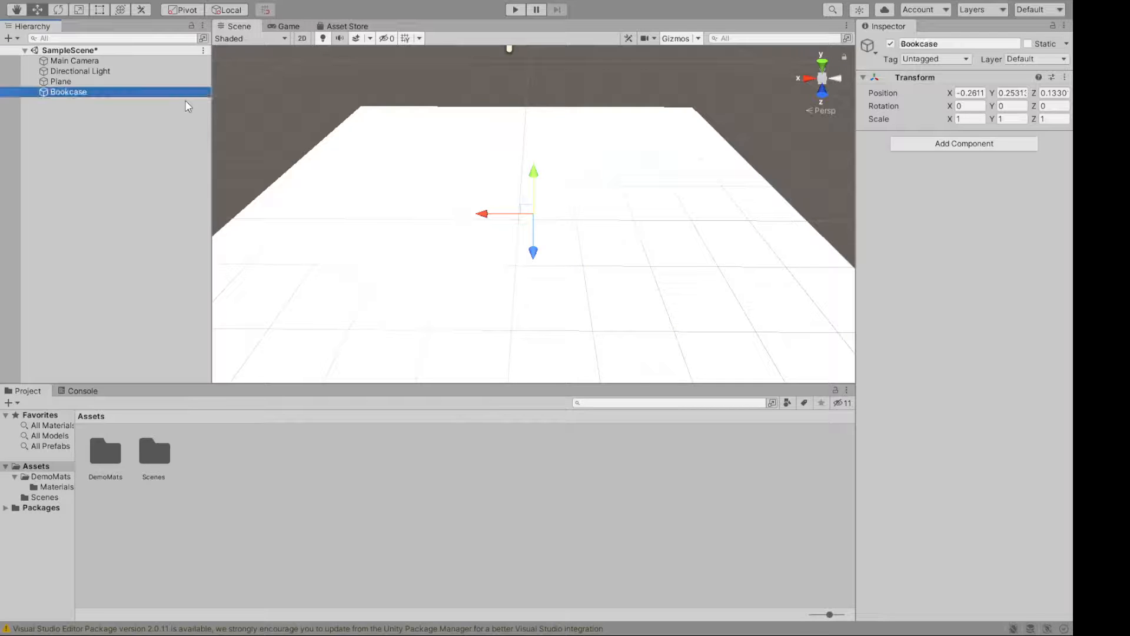
Set the Bookcase object's position to 0 on X, Y and Z.
left_click(970, 92)
type("-0.20")
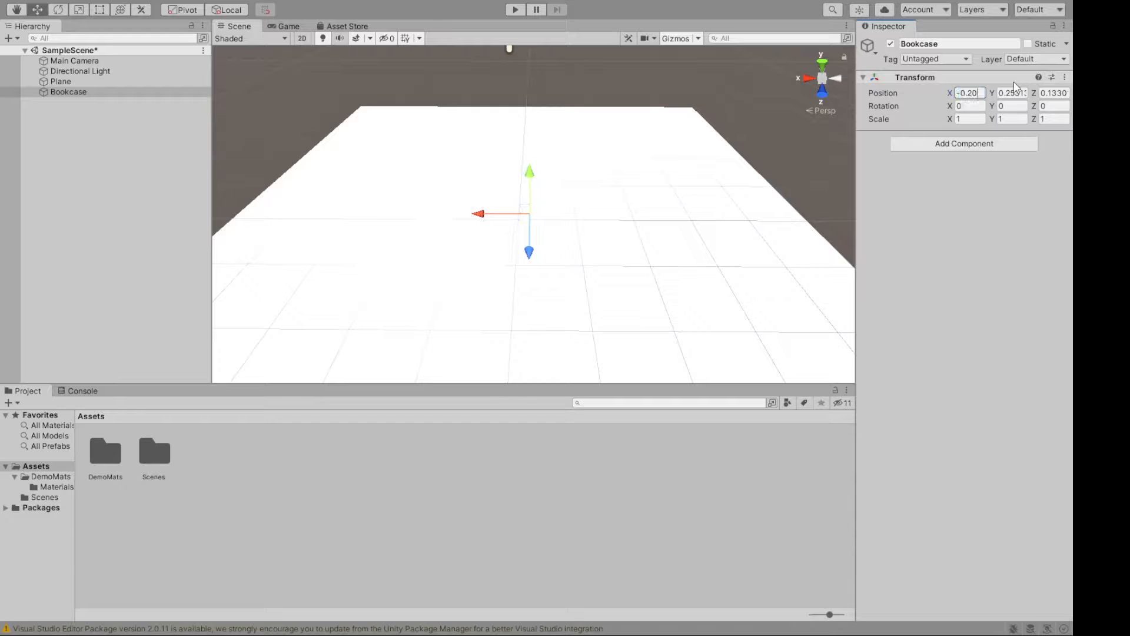
key("BackSpace")
key("BackSpace")
key("BackSpace")
key("BackSpace")
key("BackSpace")
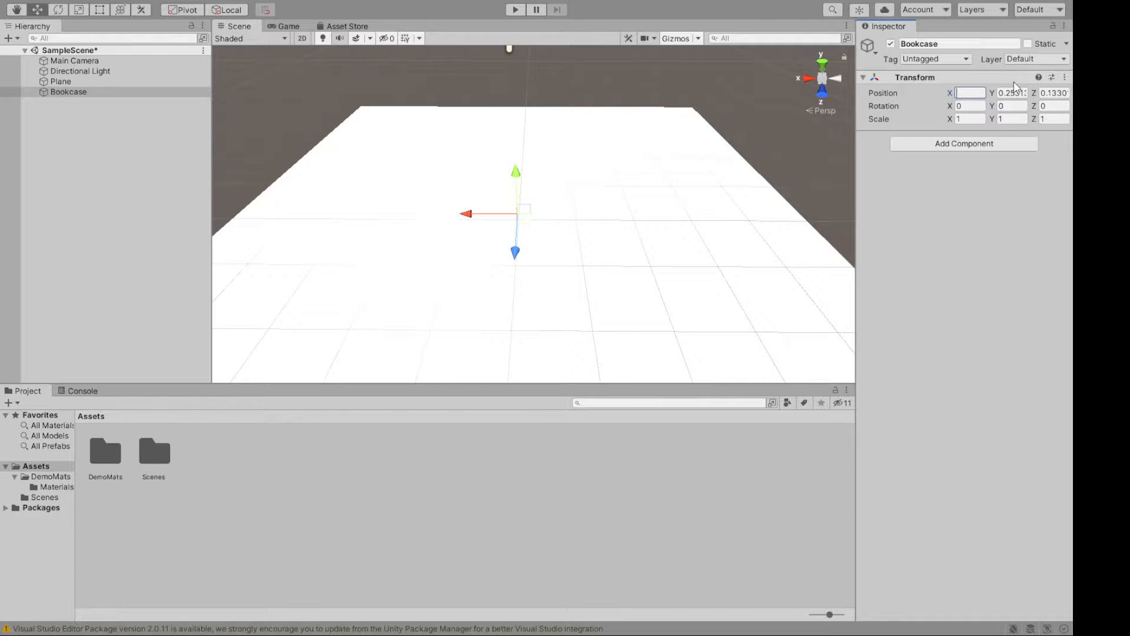
type("0")
key("Tab")
type("0")
key("Tab")
type("0")
key("Tab")
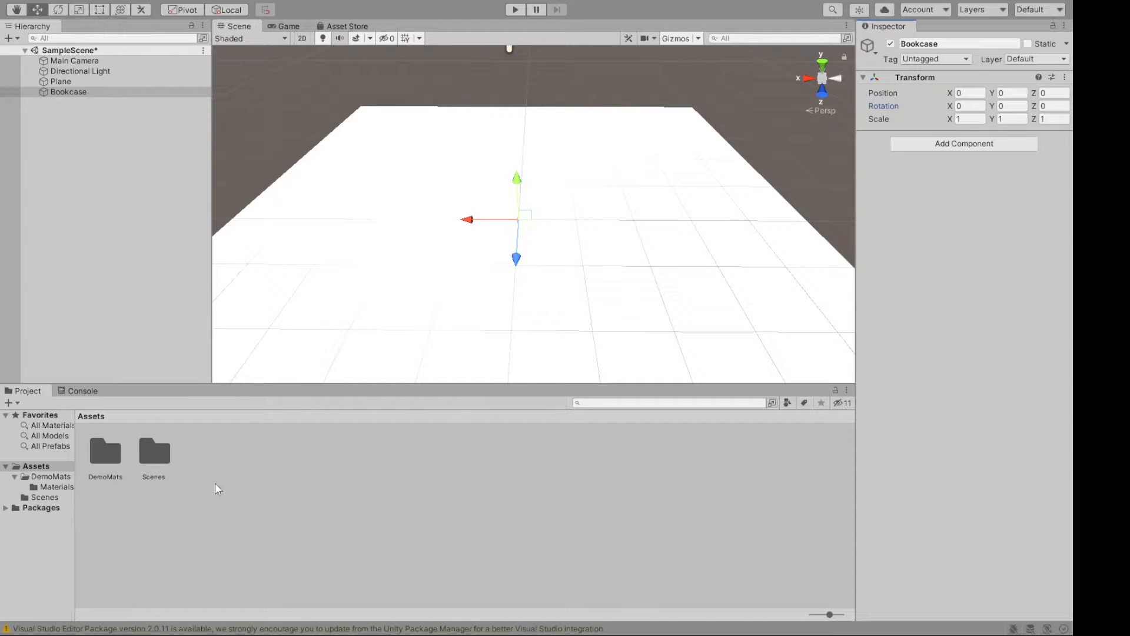
Create a folder named Prefabs inside Assets and open it.
left_click(221, 449)
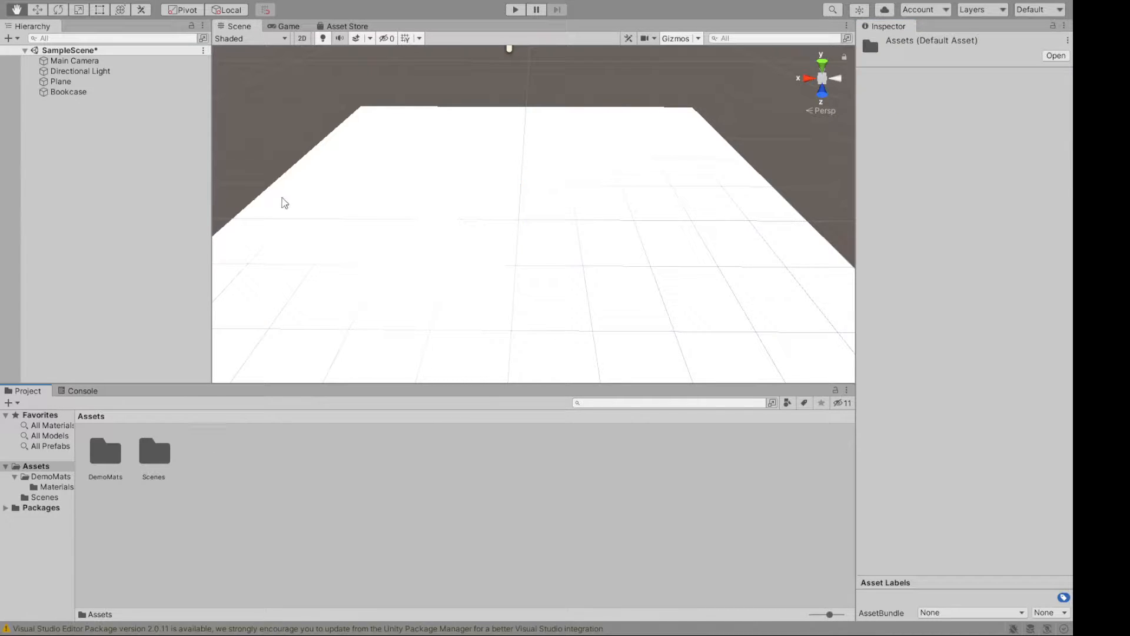
left_click(457, 100)
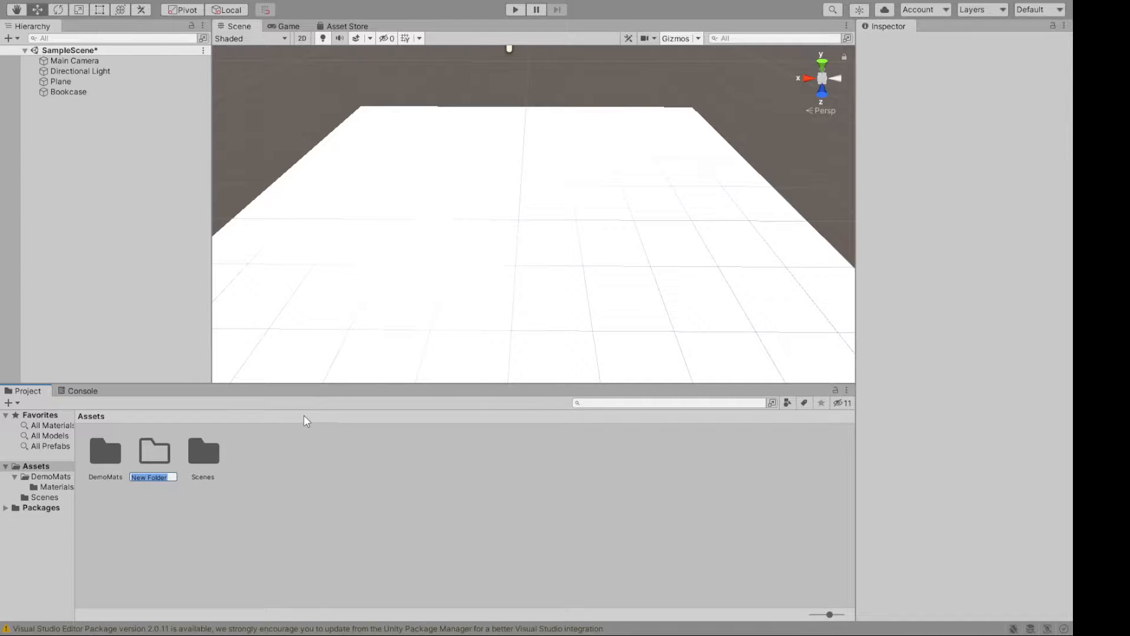
type("Prefabs")
key("Return")
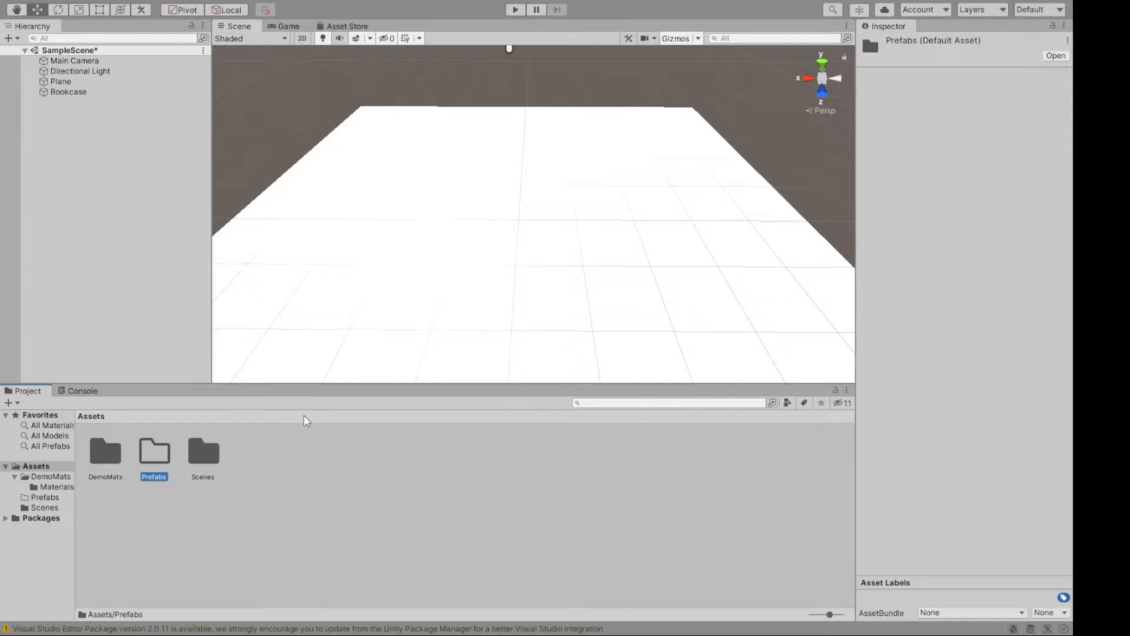
key("Return")
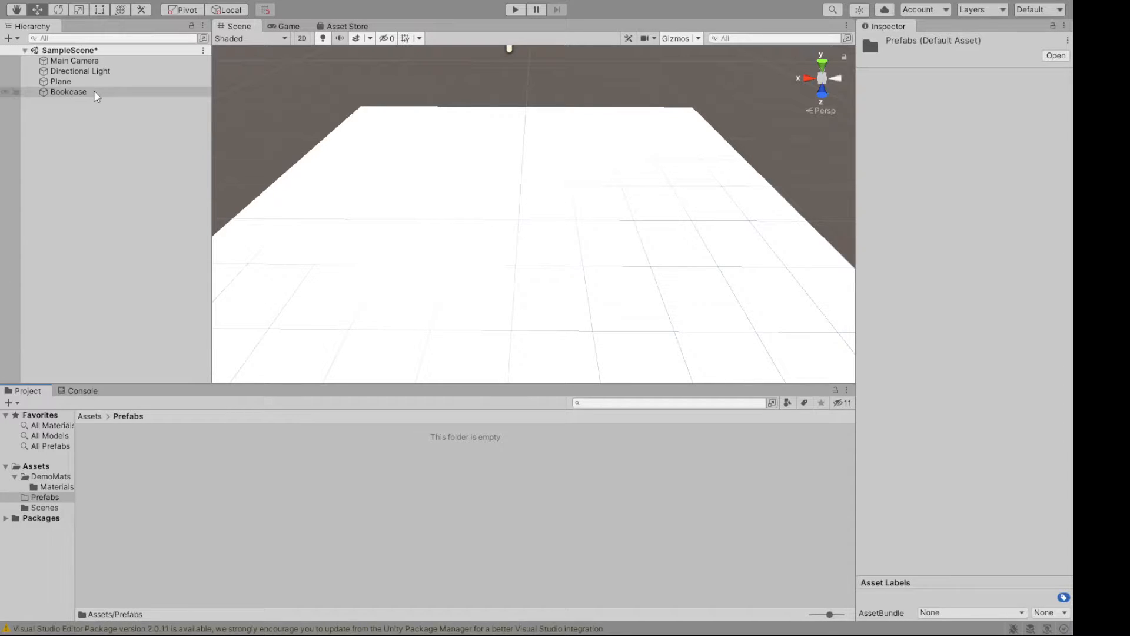
Make a prefab from the Bookcase object in the Prefabs folder and open it for editing.
left_click_drag(93, 90, 235, 475)
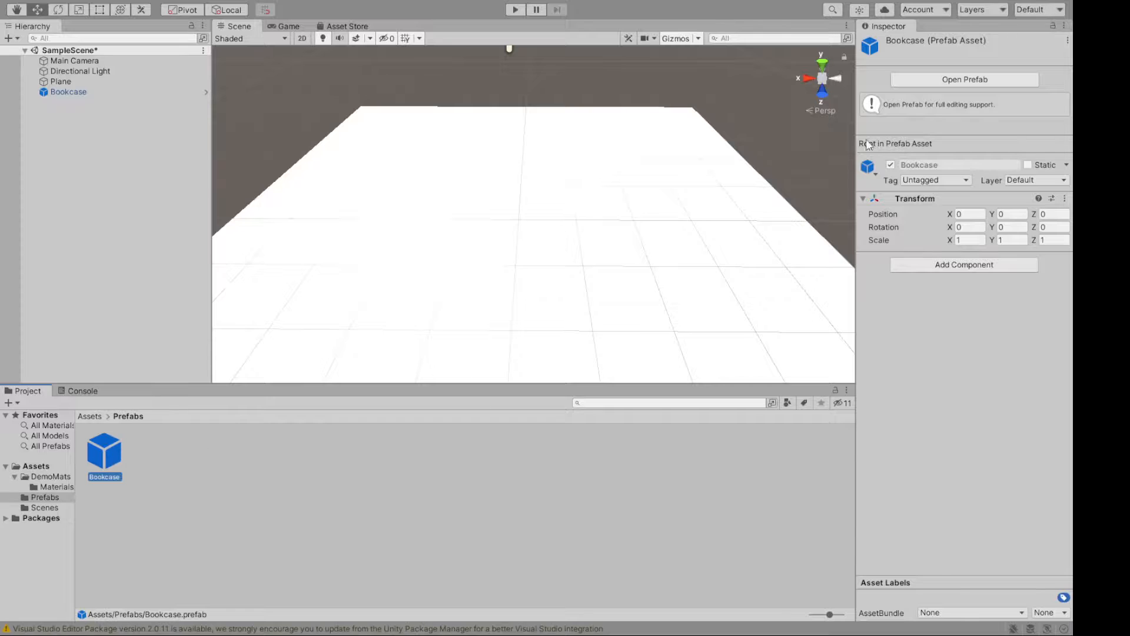
left_click(916, 81)
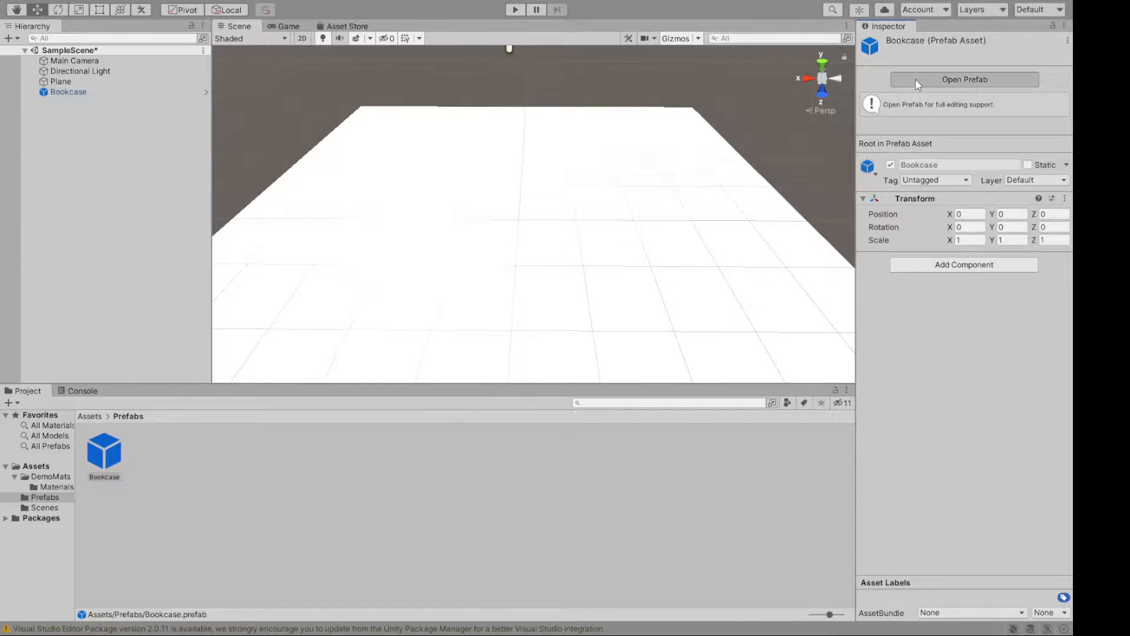
left_click_drag(375, 319, 606, 167, "alt")
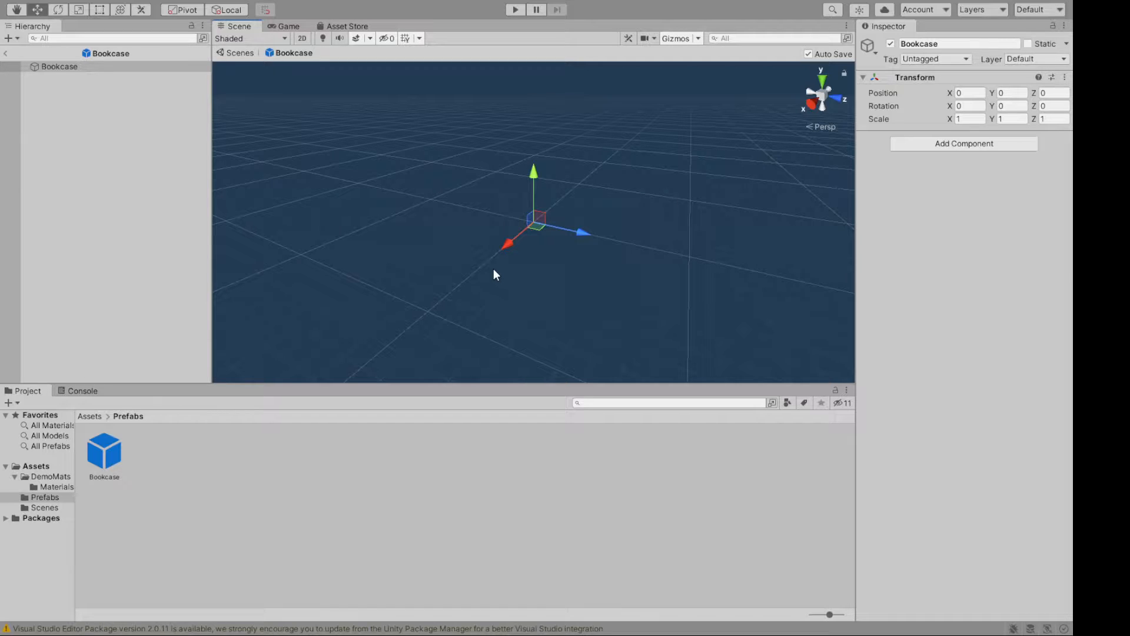
Add a Plane as a child of Bookcase in the prefab and return to the scene.
left_click(65, 91)
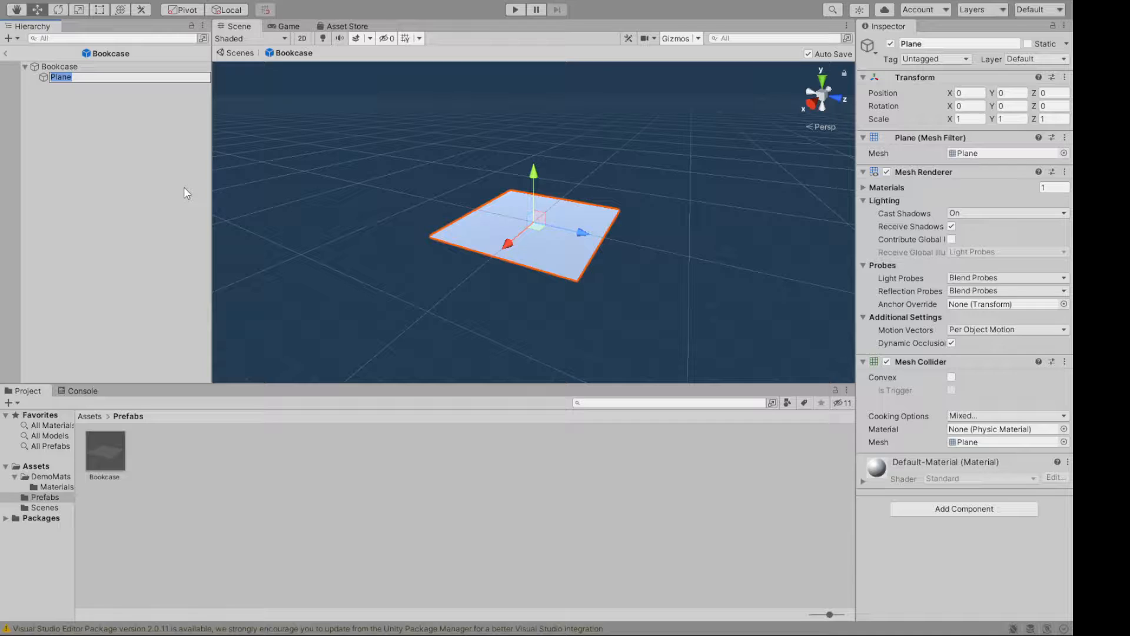
left_click(110, 144)
left_click(5, 53)
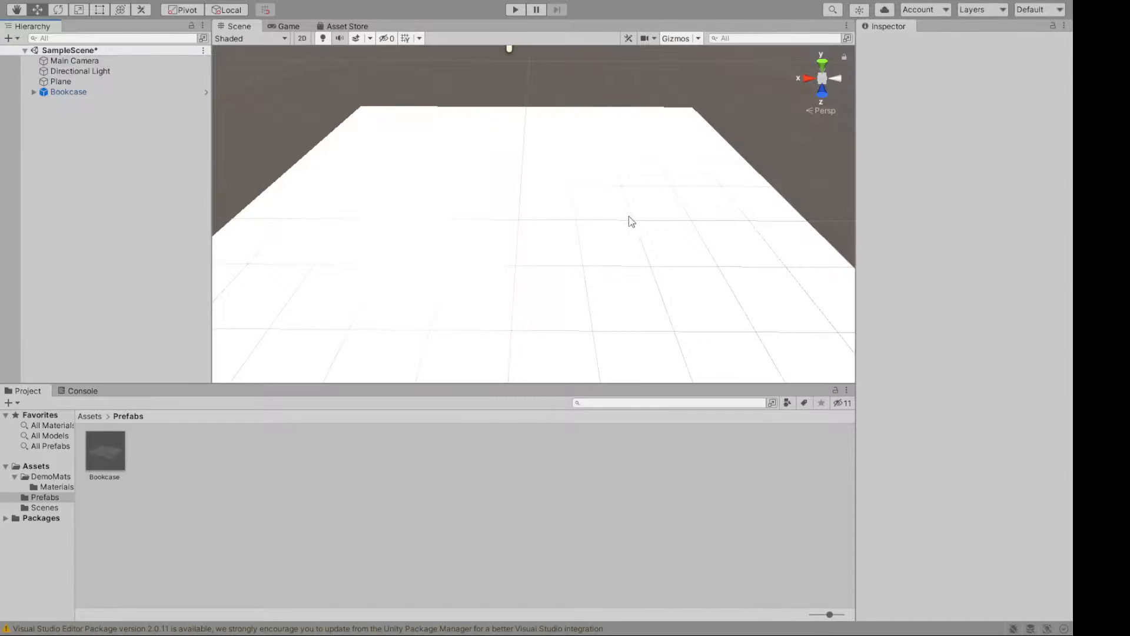
Try raising the Bookcase instance above the scene plane to about 3.28 on Y, and set its Y position back to 0.
left_click(90, 92)
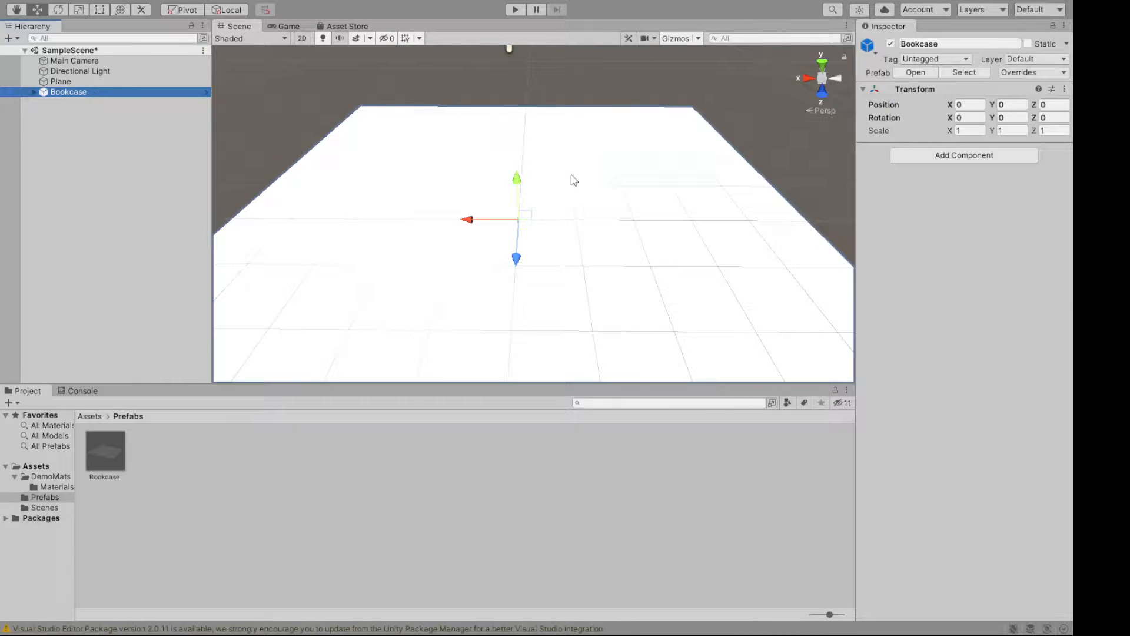
left_click_drag(516, 178, 597, 101)
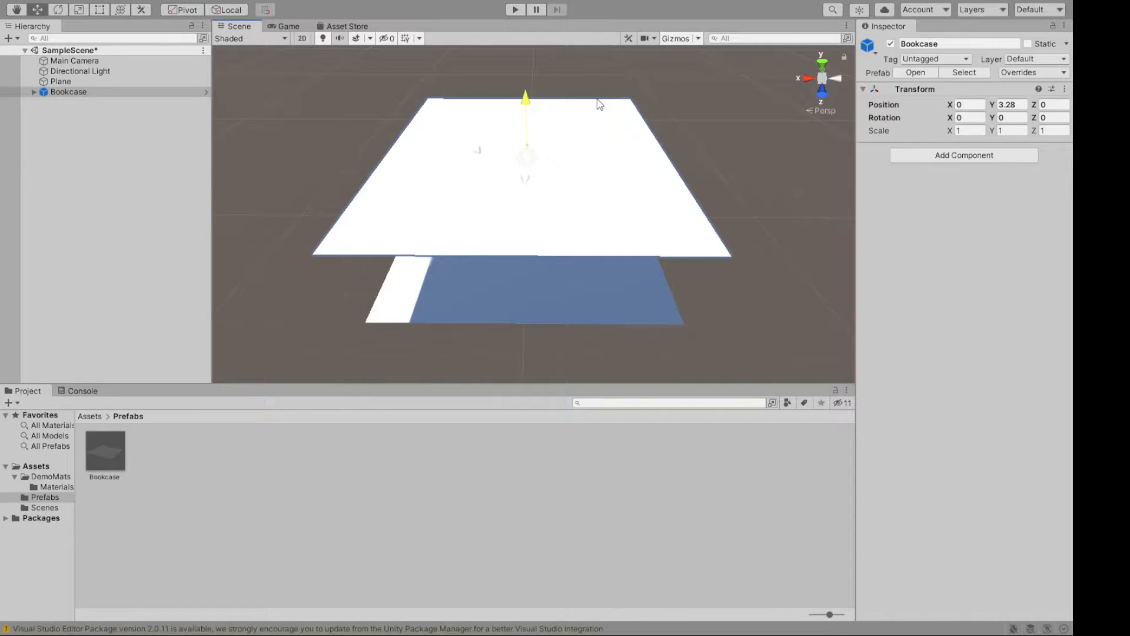
left_click(111, 92)
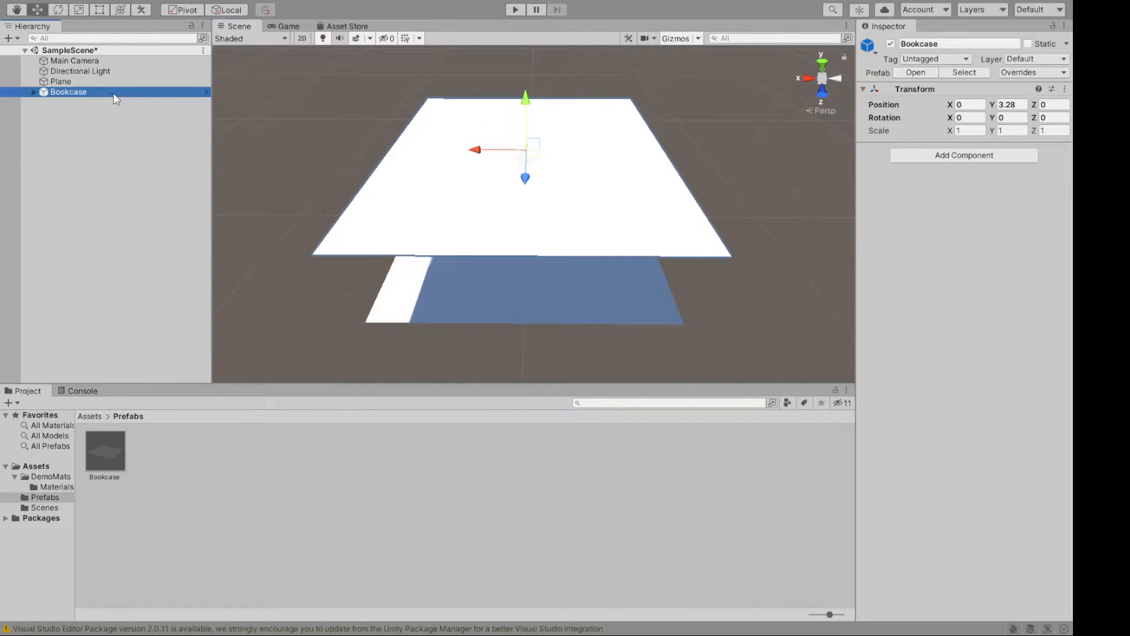
left_click(1011, 104)
type("0")
key("Return")
Open the Bookcase prefab for editing from the Prefabs folder and view its plane close up.
left_click(104, 451)
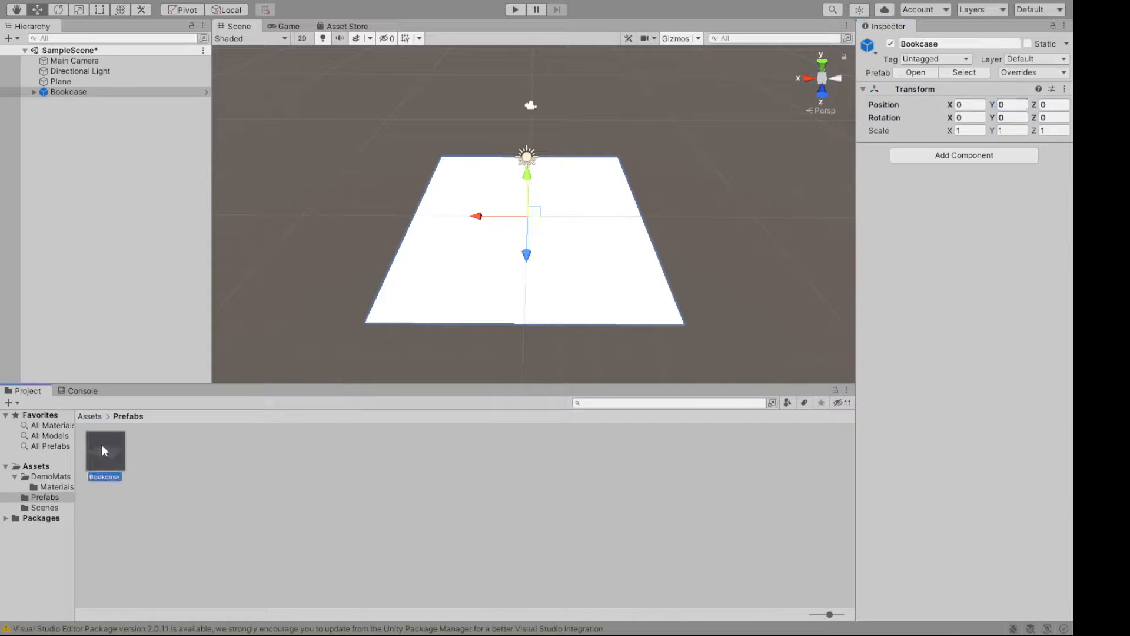
left_click(1035, 79)
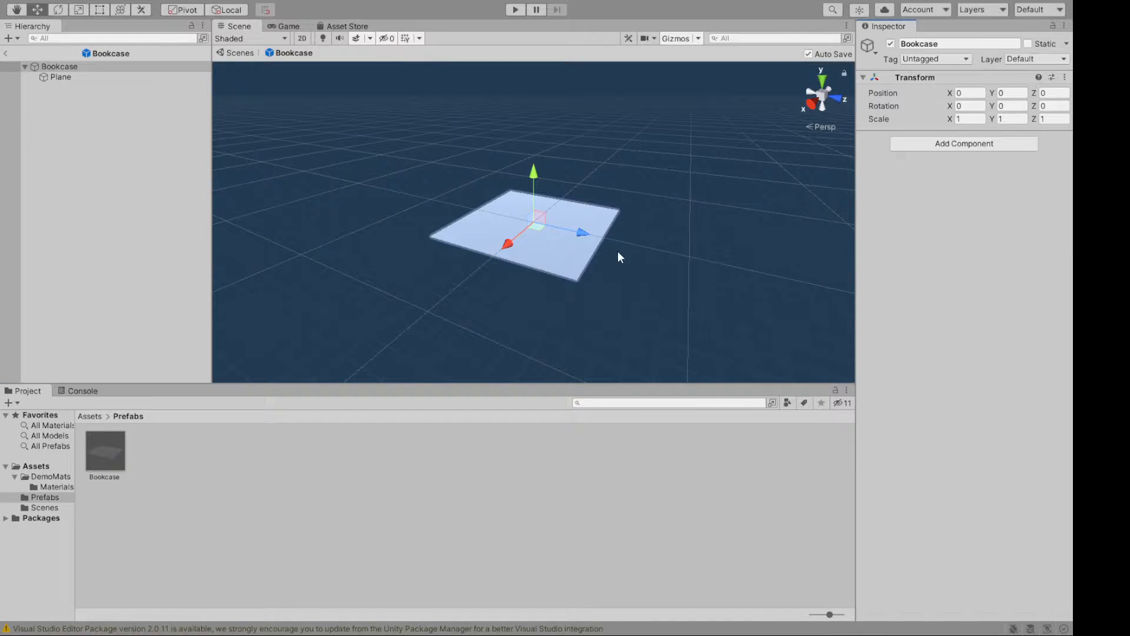
scroll(394, 172, "up", 6)
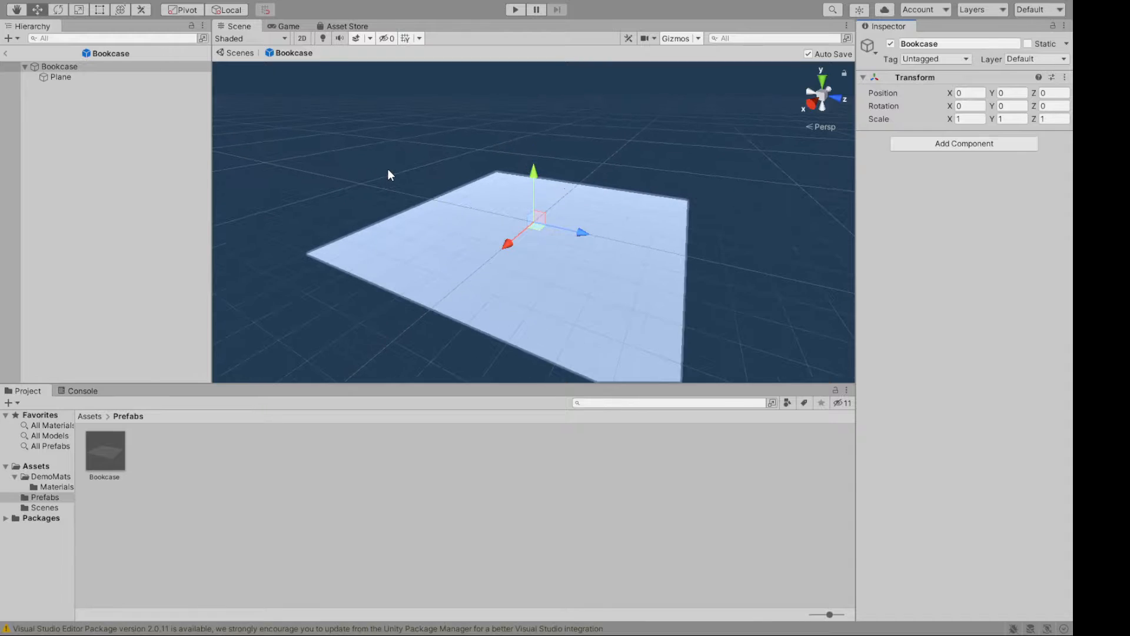
left_click_drag(350, 167, 484, 206, "alt")
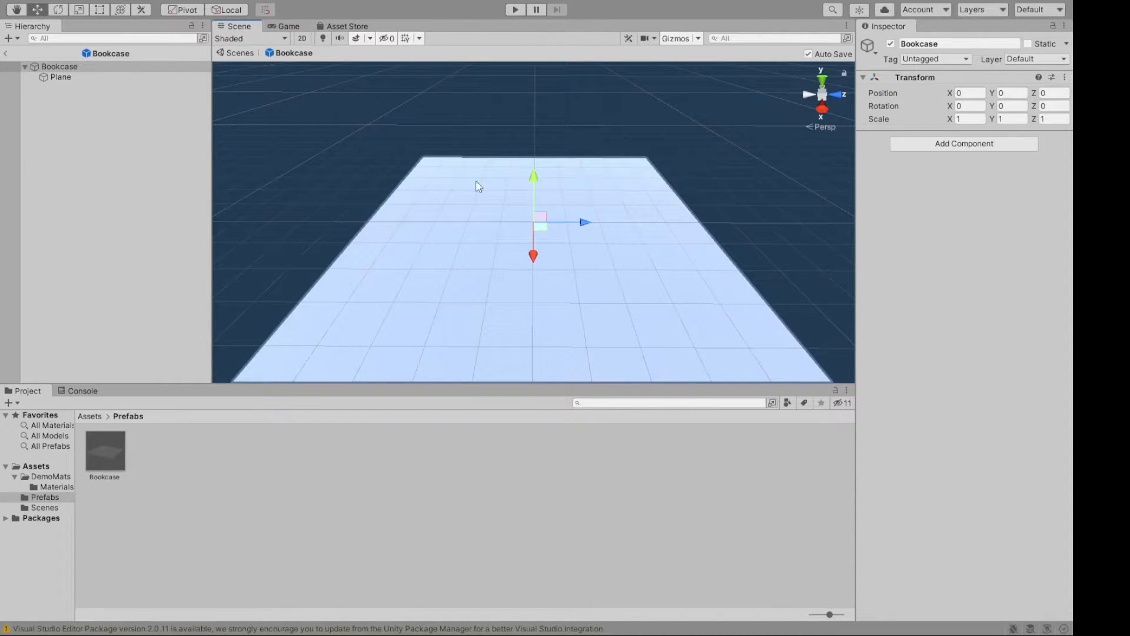
Shift the Bookcase prefab's child plane along Z and set its Z position to exactly 5.
left_click(70, 78)
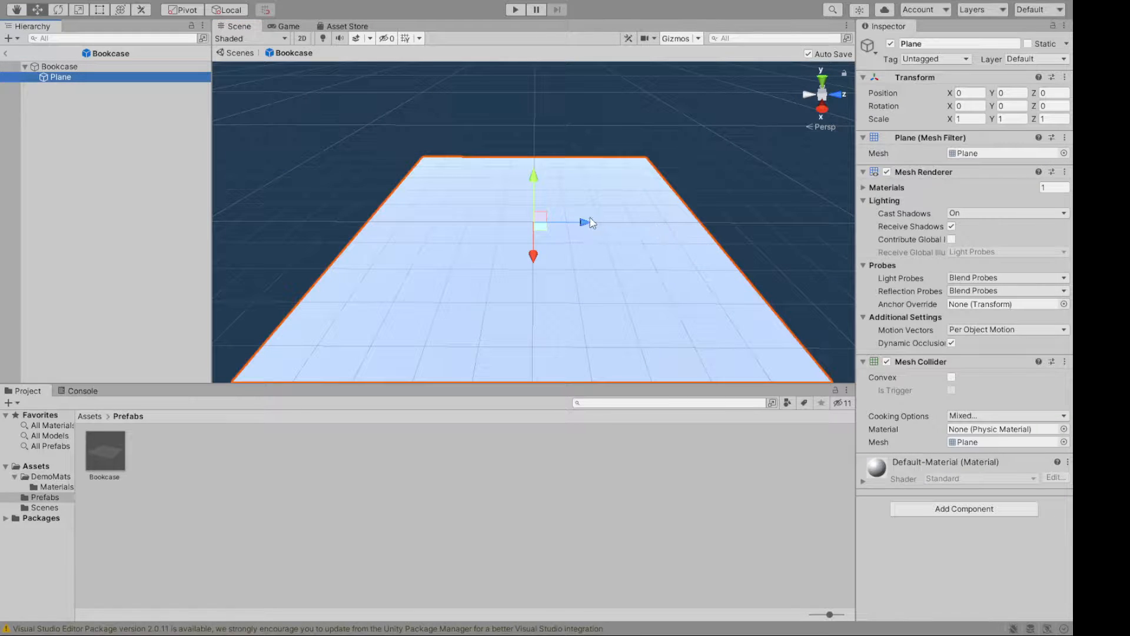
mouse_move(586, 222)
left_mouse_down()
mouse_move(753, 223)
mouse_move(586, 228)
left_mouse_up()
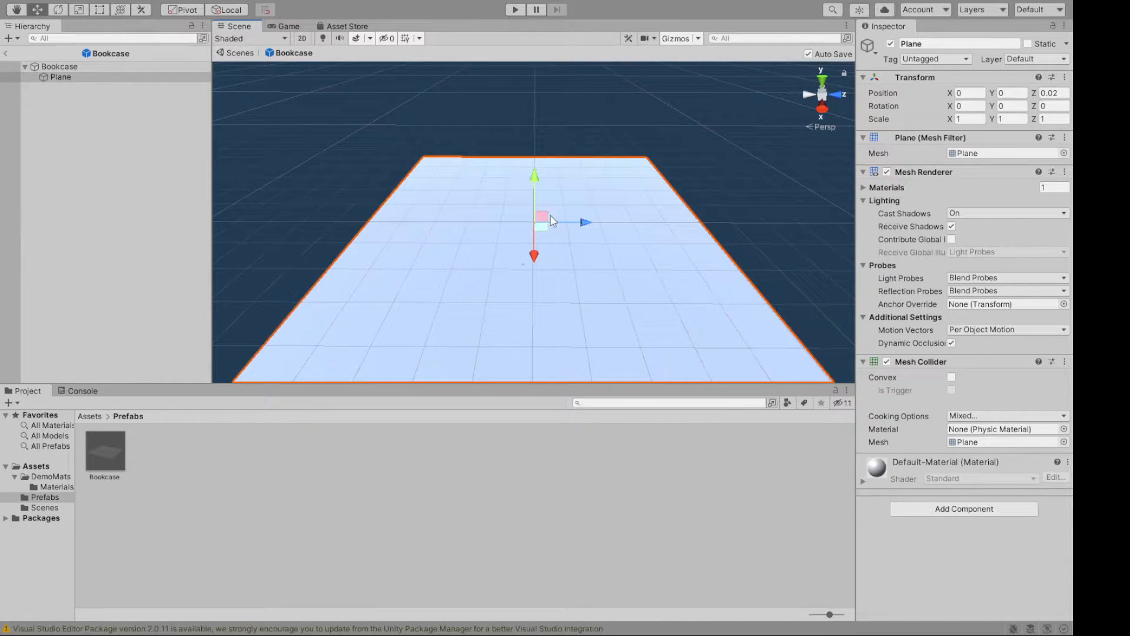
left_click_drag(585, 223, 756, 222)
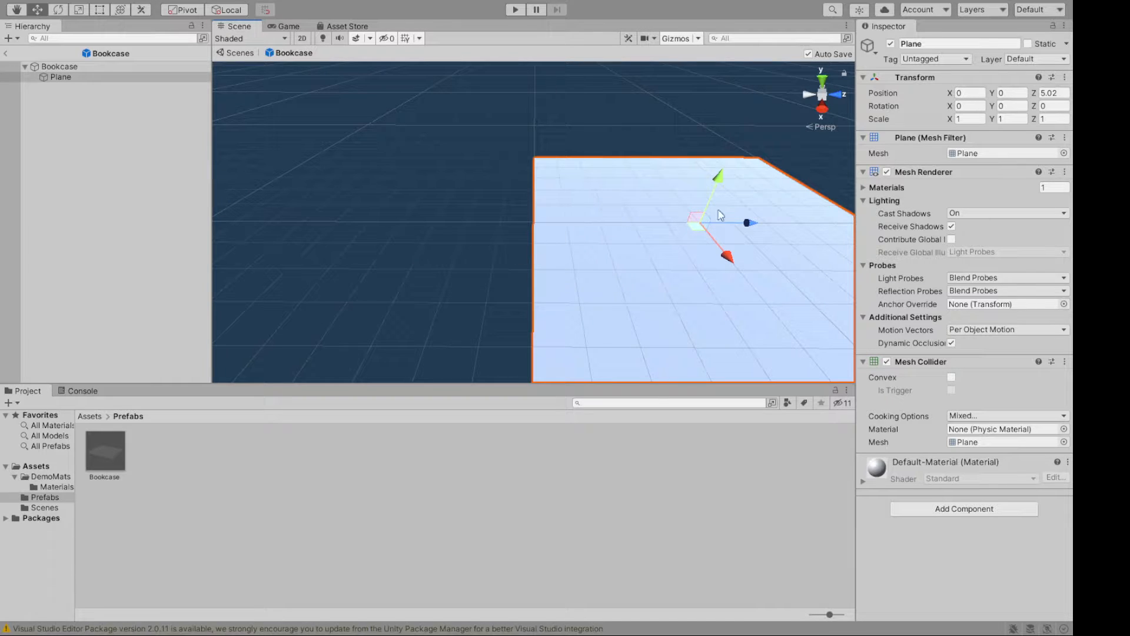
left_click(1057, 95)
type("5")
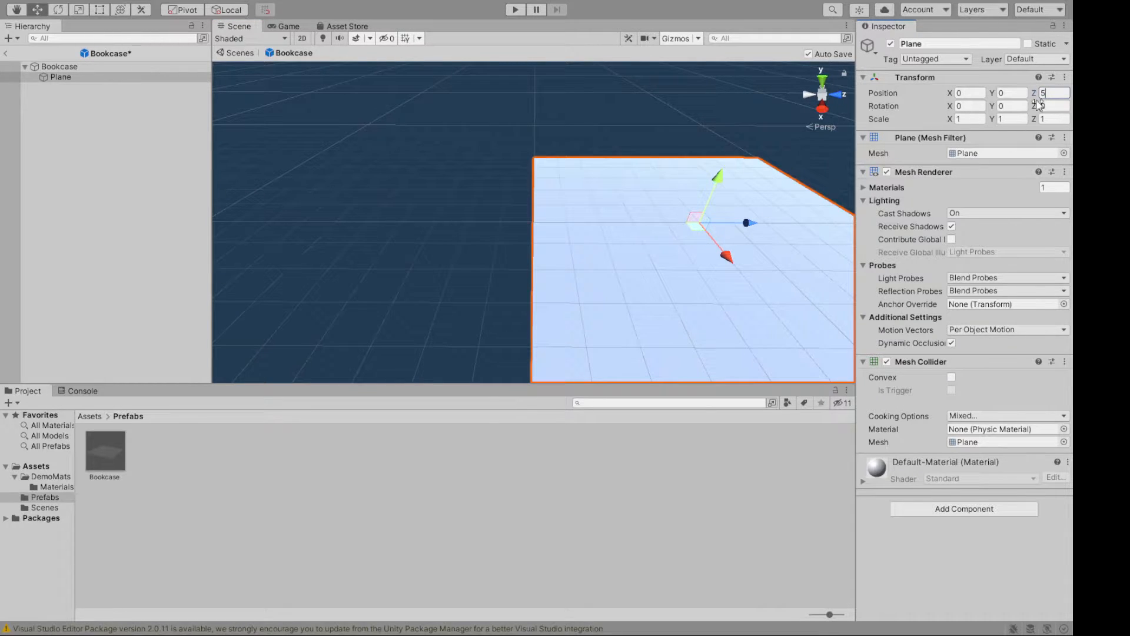
left_click(1012, 106)
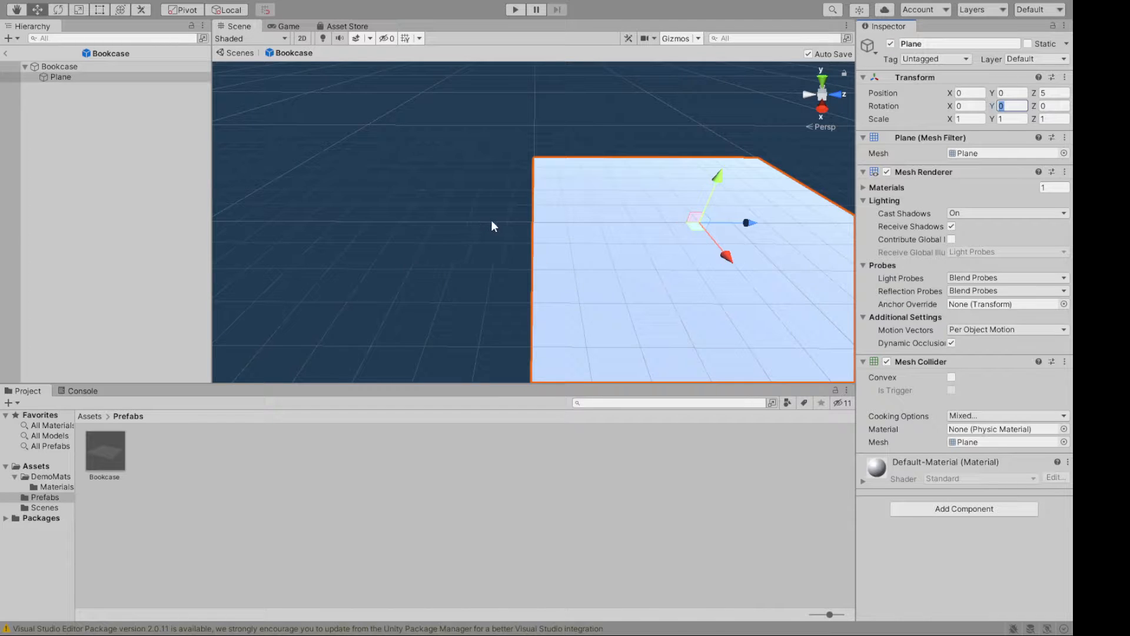
left_click_drag(493, 228, 553, 214, "alt")
left_click(509, 254)
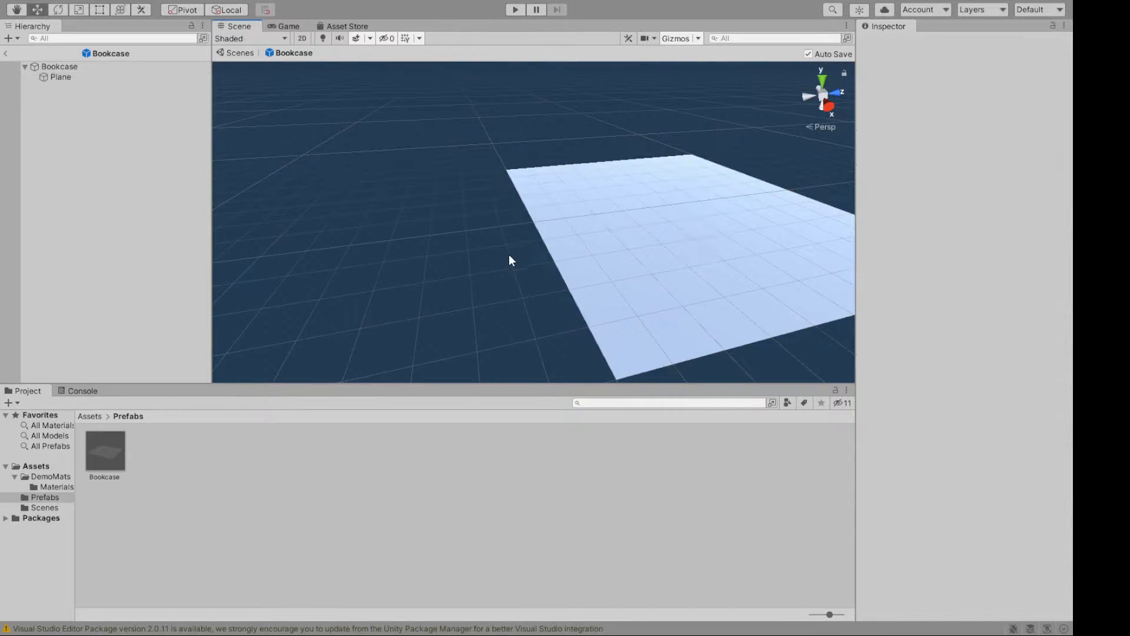
Add a second Plane as a child of the Bookcase prefab root.
left_click_drag(508, 260, 471, 257, "alt")
left_click(630, 244)
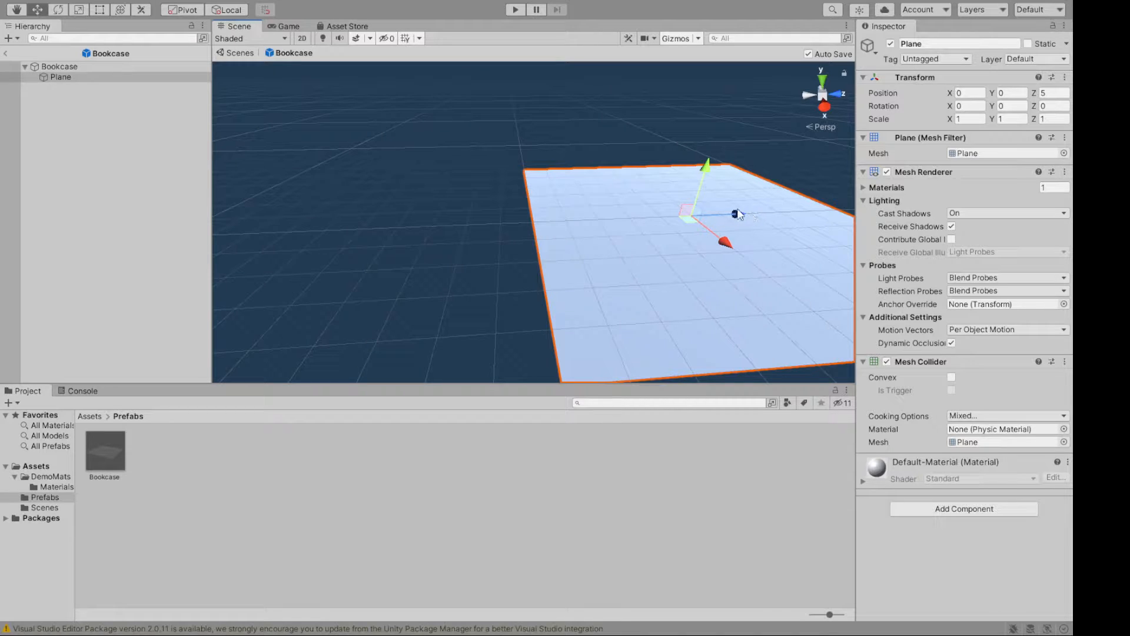
key("alt")
left_click(1046, 94)
left_click(69, 105)
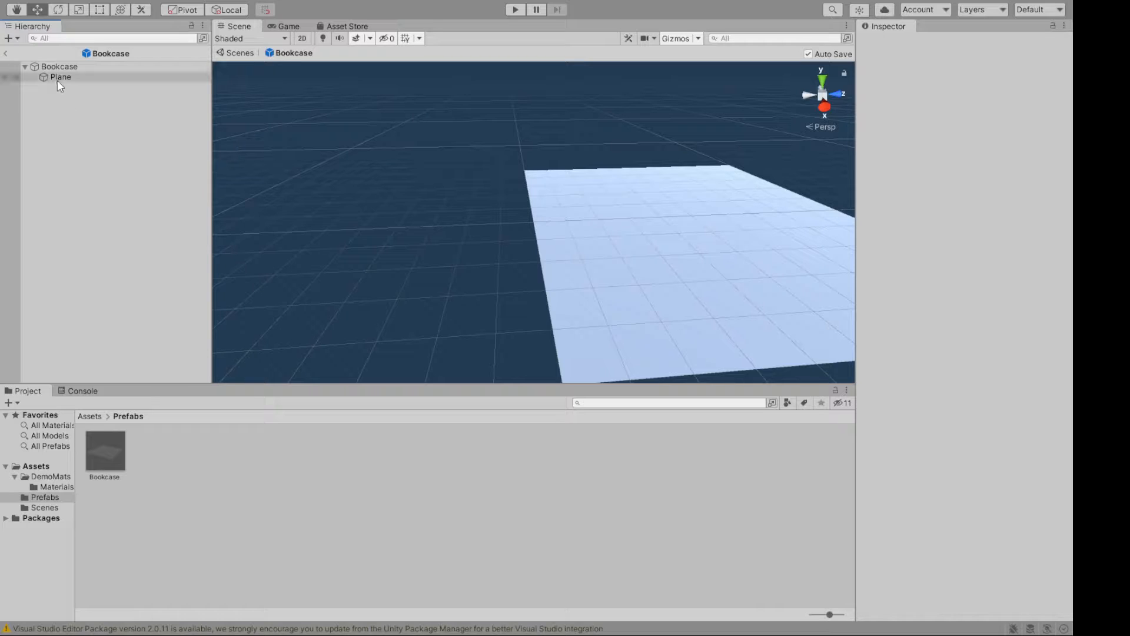
left_click(59, 78)
left_click(69, 128)
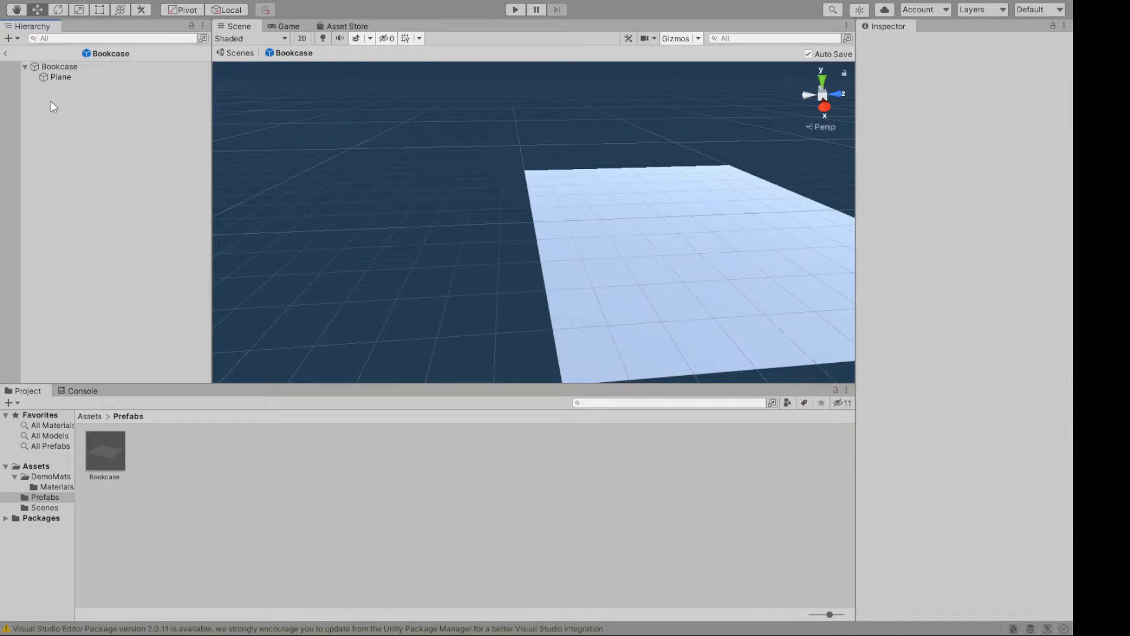
left_click(220, 330)
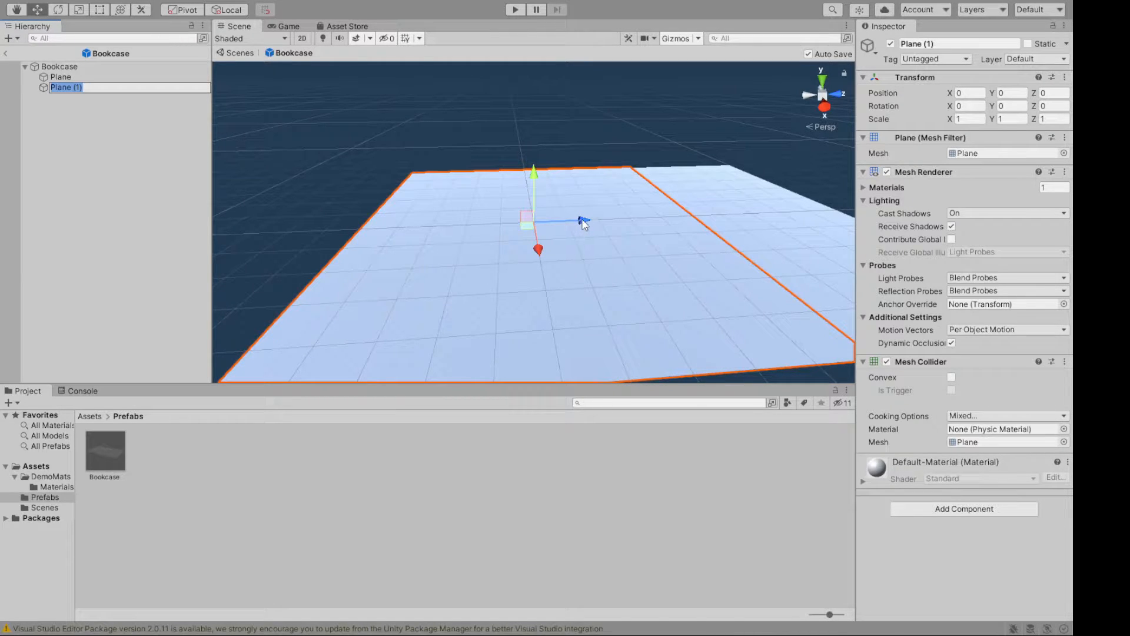
Rotate the new child plane 90 degrees on X so it stands upright as the bookcase's back wall.
left_click(976, 108)
left_click(959, 106)
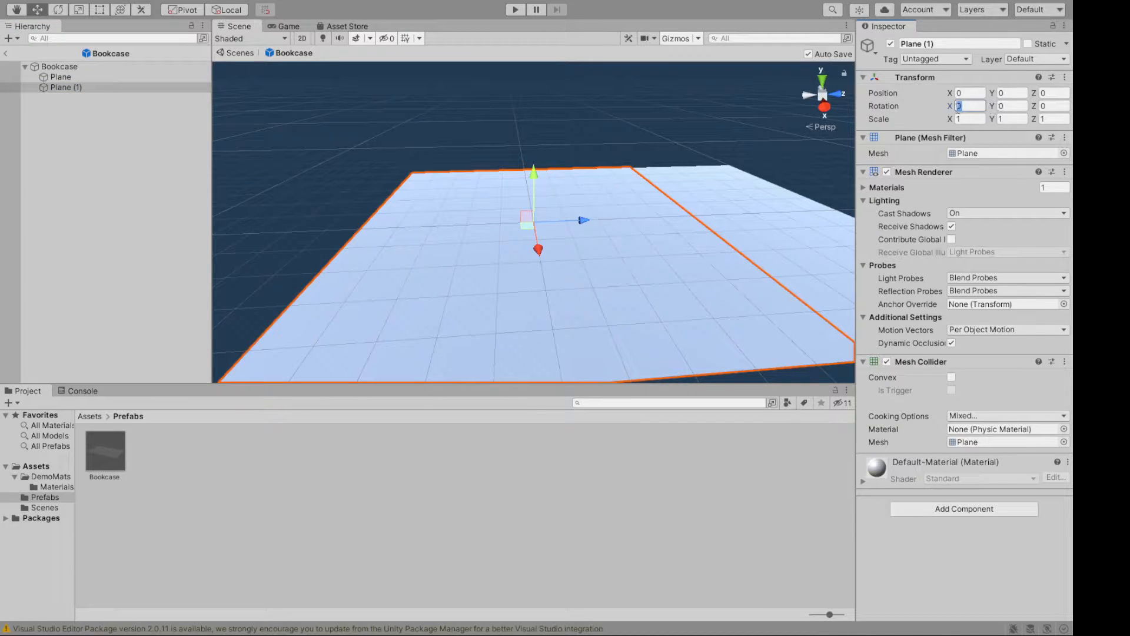
type("90")
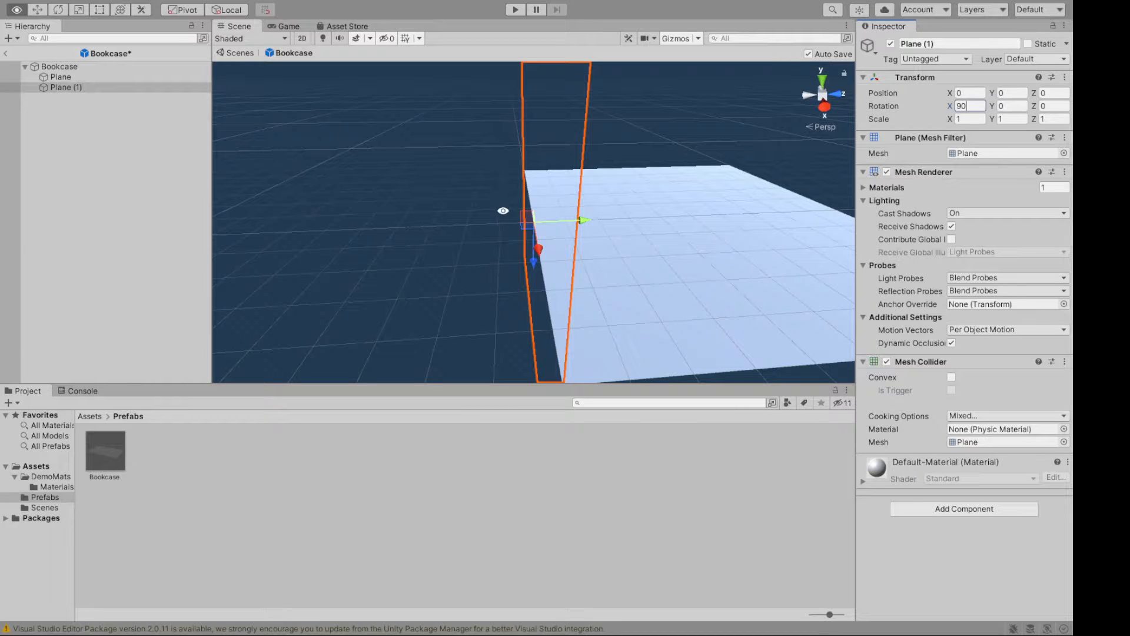
left_click_drag(481, 290, 373, 253, "alt")
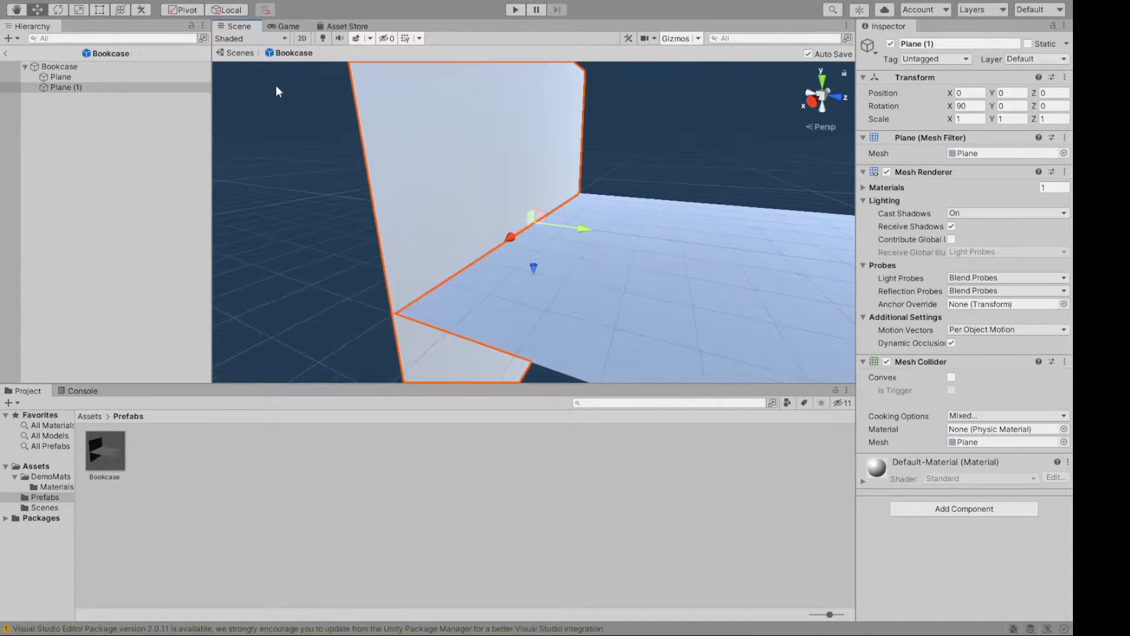
Switch the gizmo orientation to Global, raise the upright plane above the floor plane, and set its Y position to exactly 5.
left_click(227, 10)
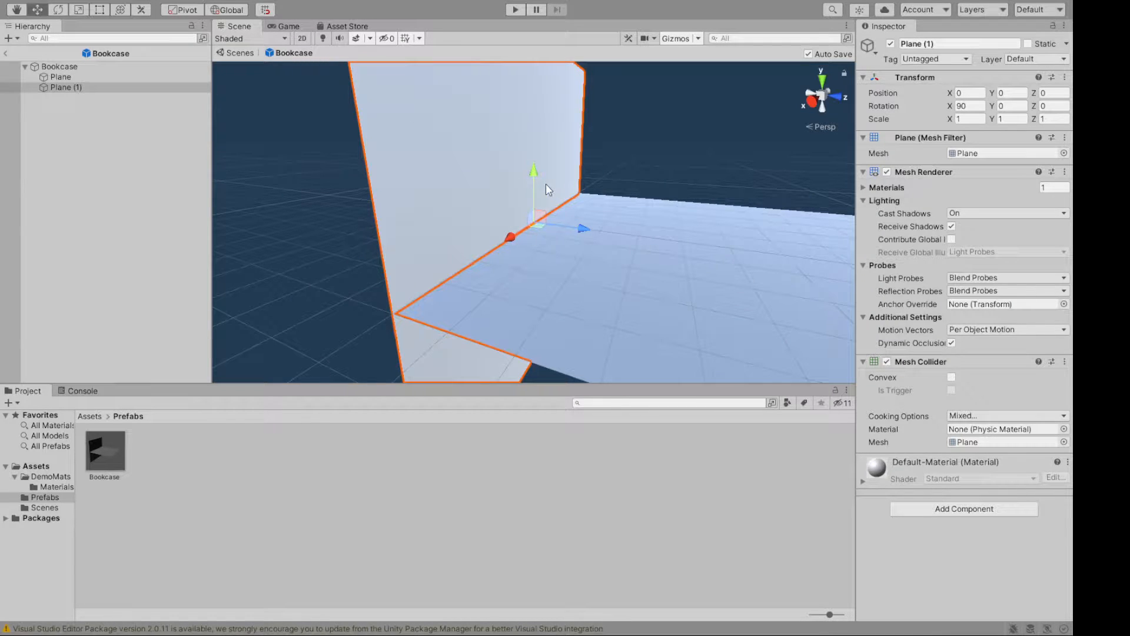
left_click_drag(531, 169, 516, 3)
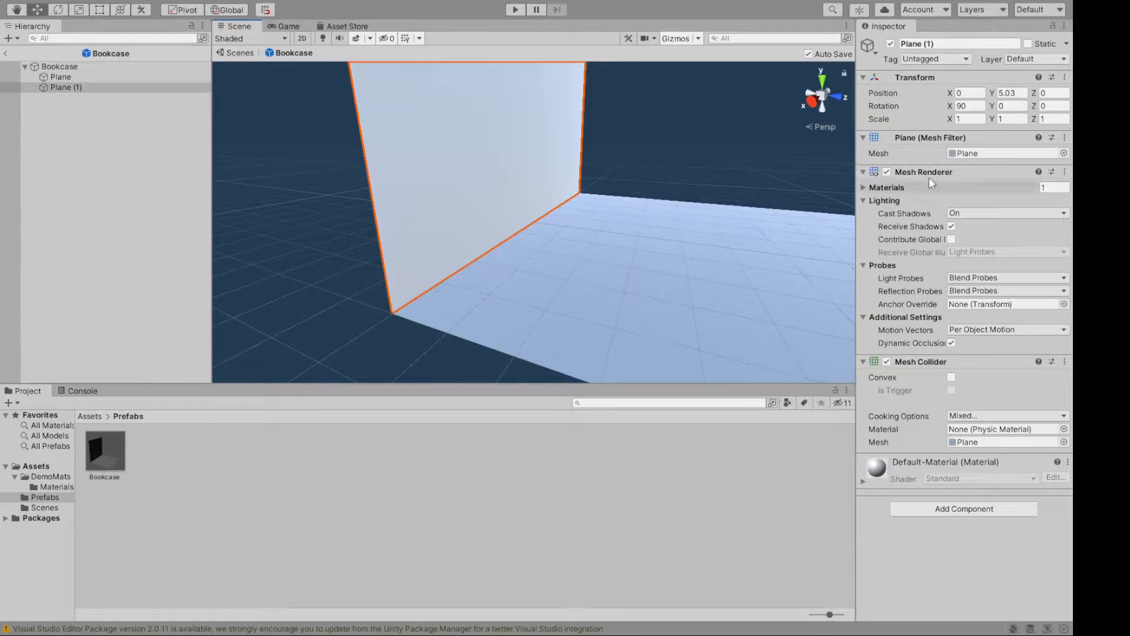
left_click(1020, 93)
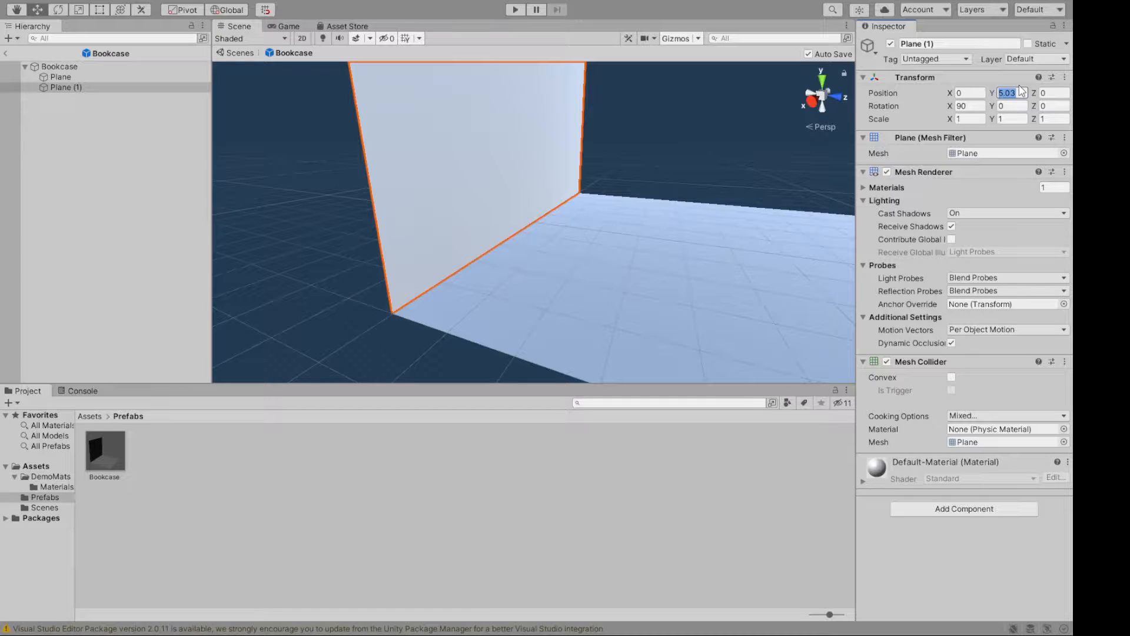
type("5")
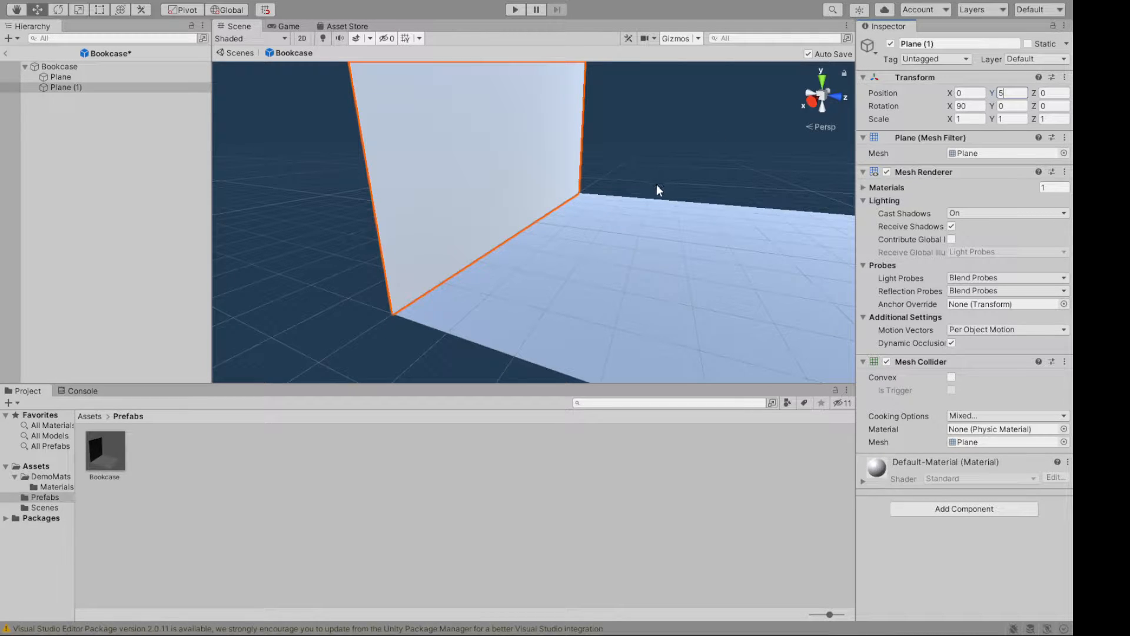
left_click(643, 136)
left_click_drag(644, 136, 585, 188, "alt")
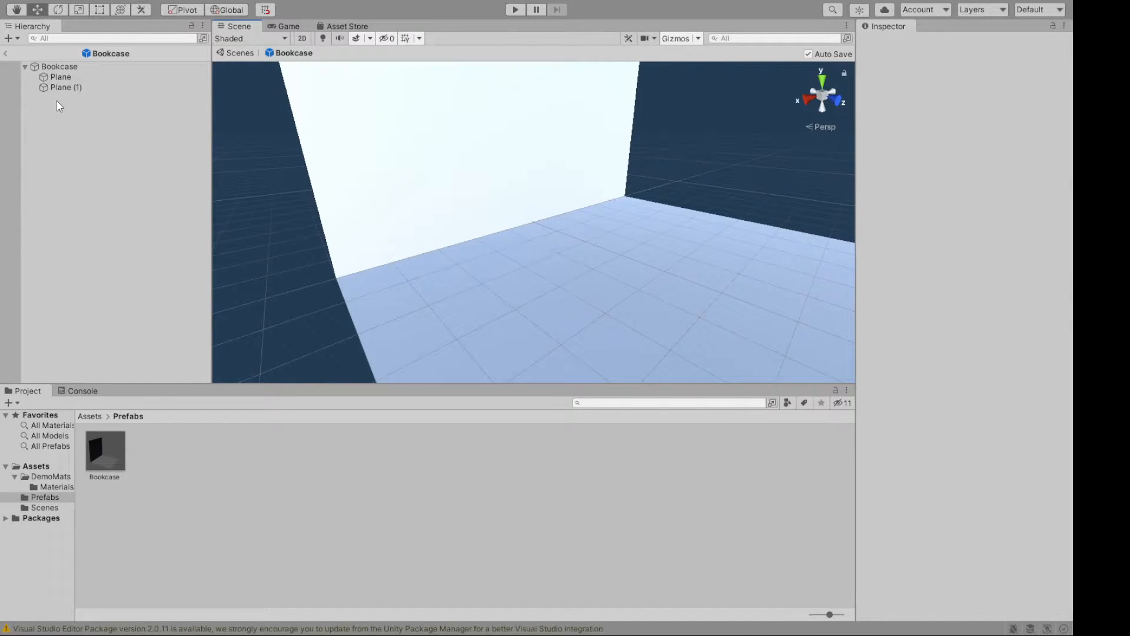
Create an empty child object named Walls under Bookcase.
left_click(47, 67)
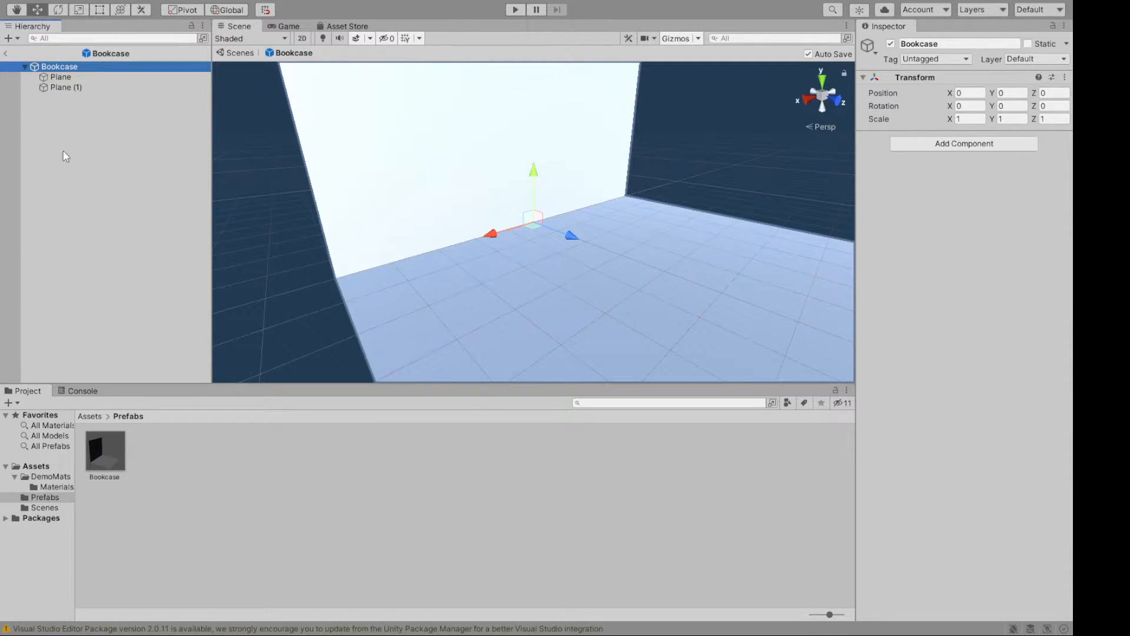
key("ctrl+shift+n")
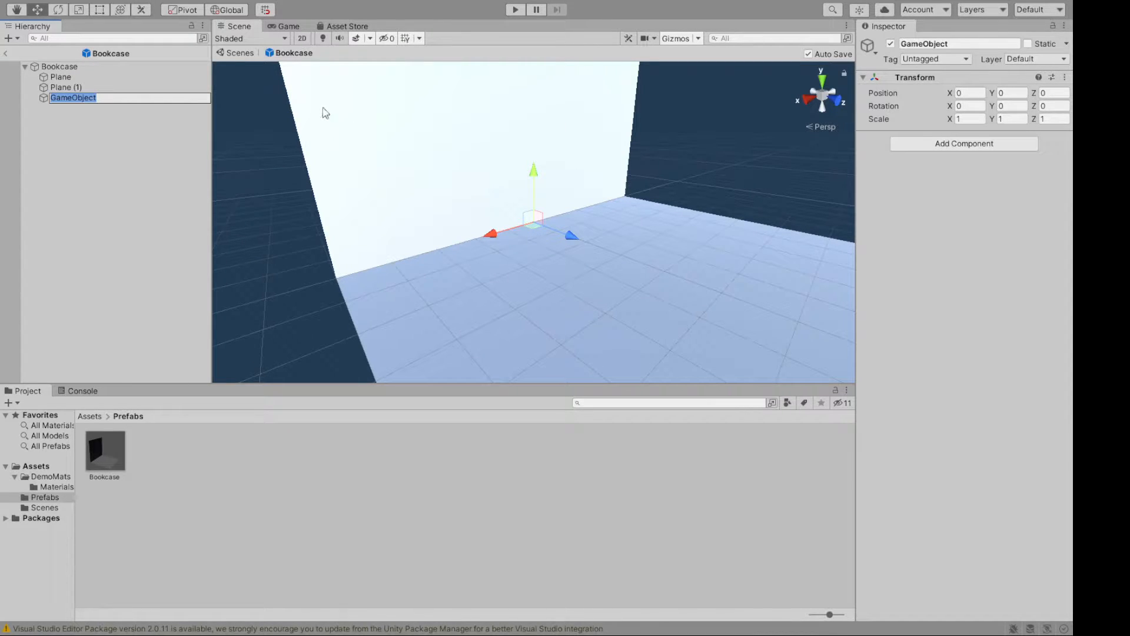
type("Walls")
key("Return")
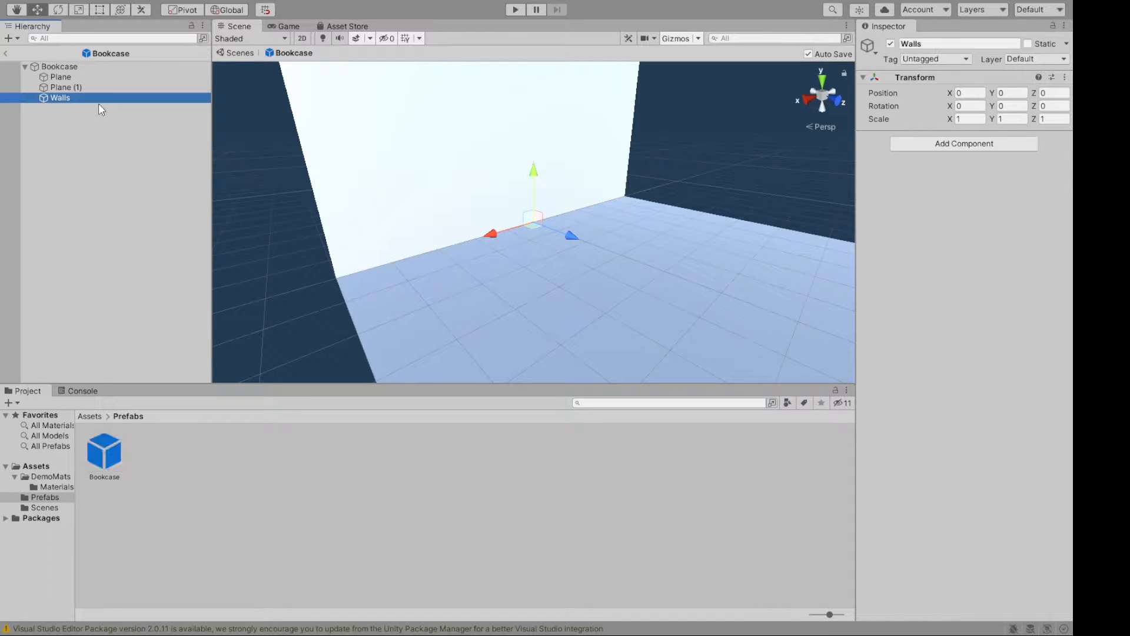
Group both planes under the Walls object and collapse it in the hierarchy.
left_click(69, 80)
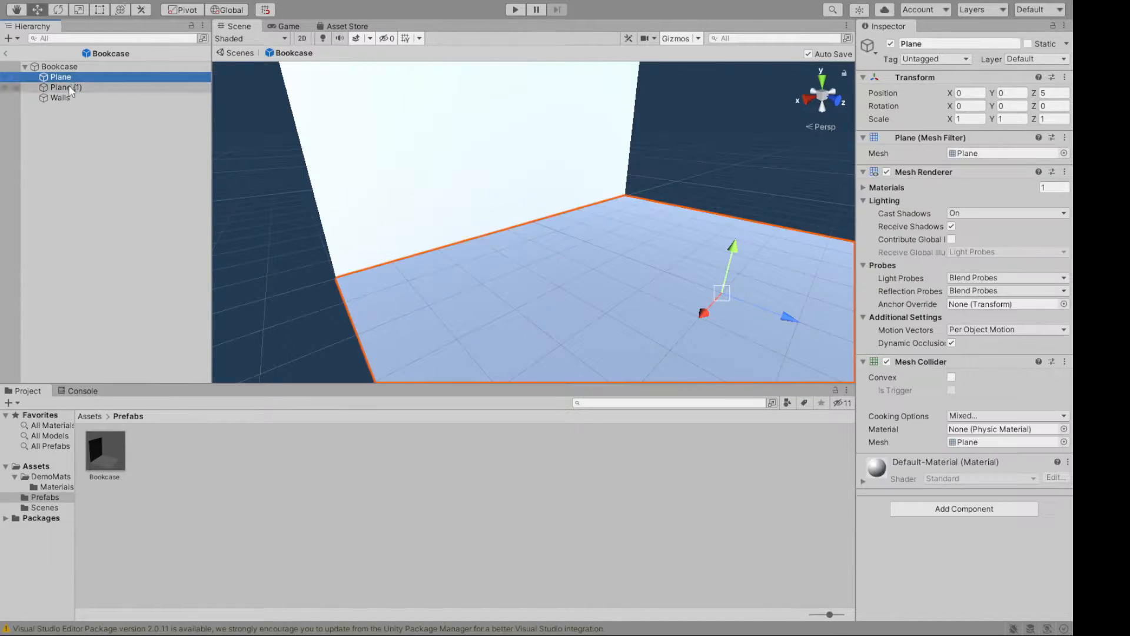
left_click(69, 87, "shift")
left_click_drag(68, 76, 65, 99)
left_click(73, 129)
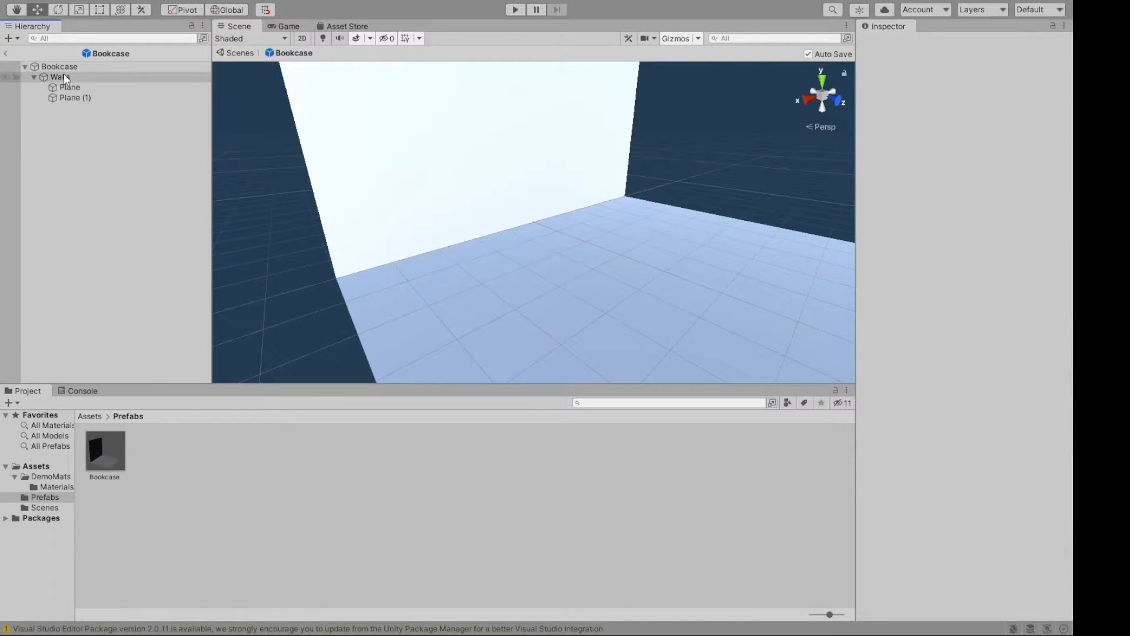
left_click(27, 75)
left_click(32, 76)
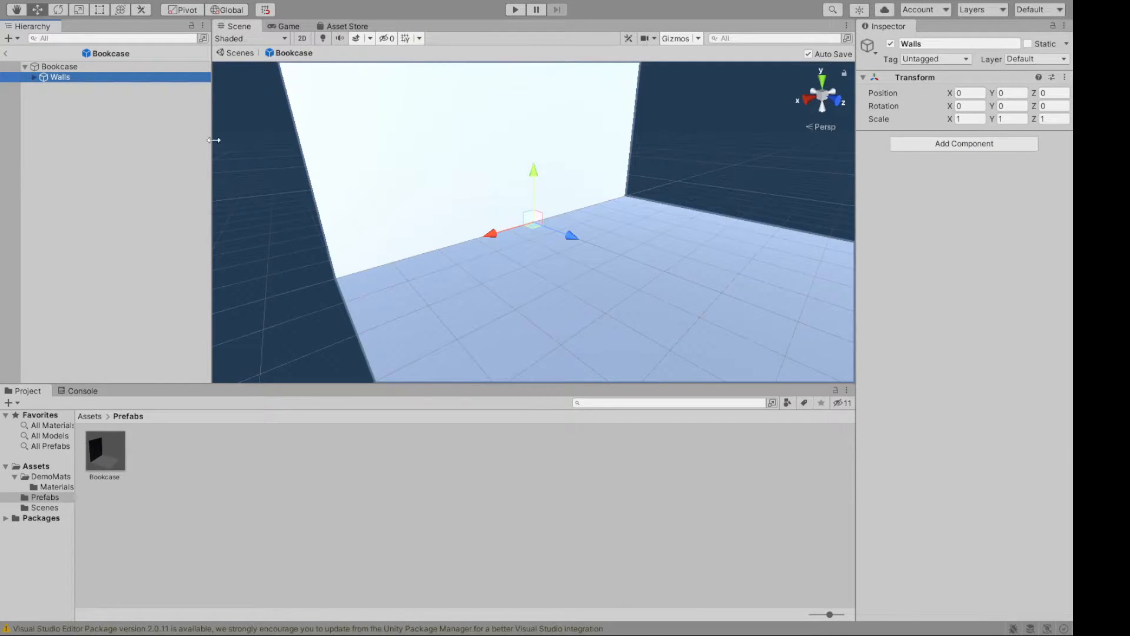
left_click(33, 76)
left_click(34, 77)
Try deactivating and reactivating the Walls object to hide and show both planes together.
left_click_drag(268, 253, 391, 224, "alt")
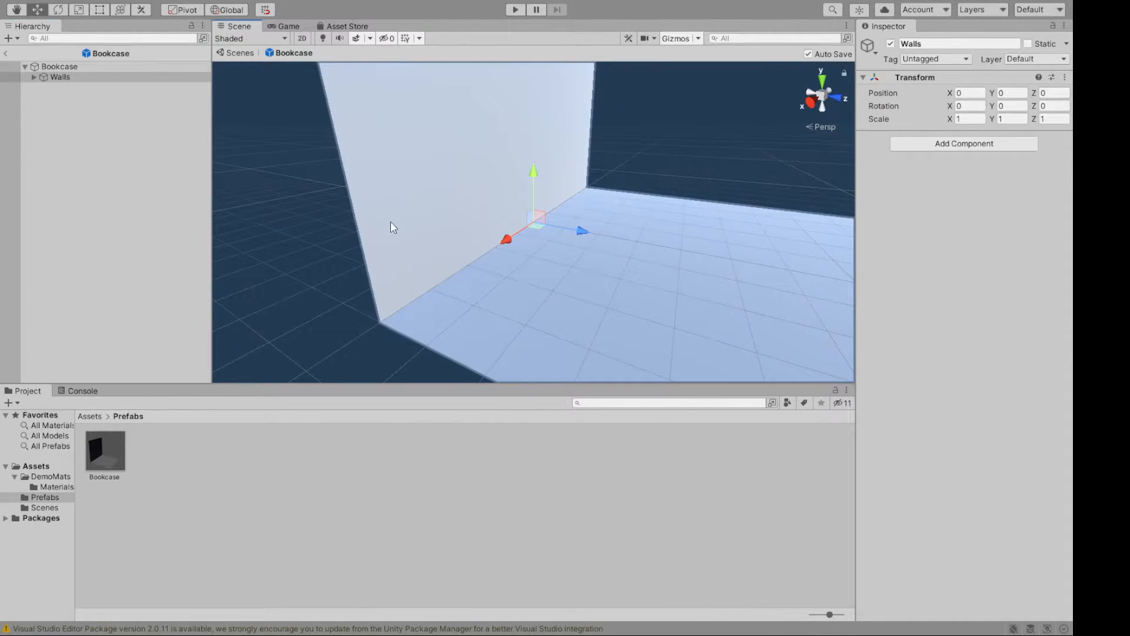
left_click(890, 43)
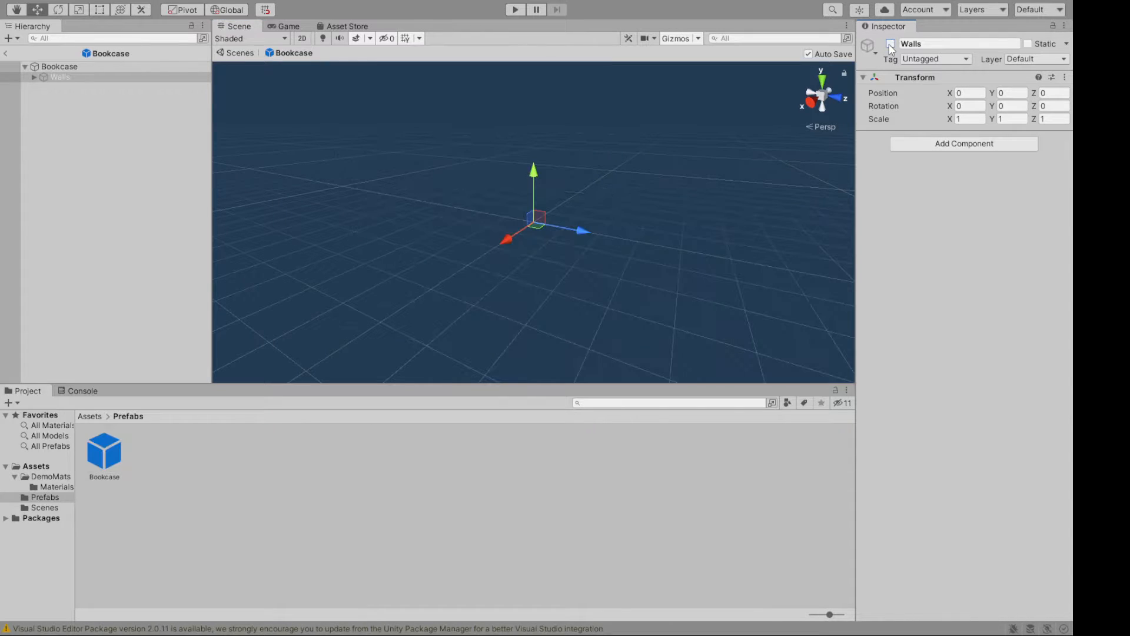
left_click(891, 43)
left_click(891, 44)
left_click(891, 43)
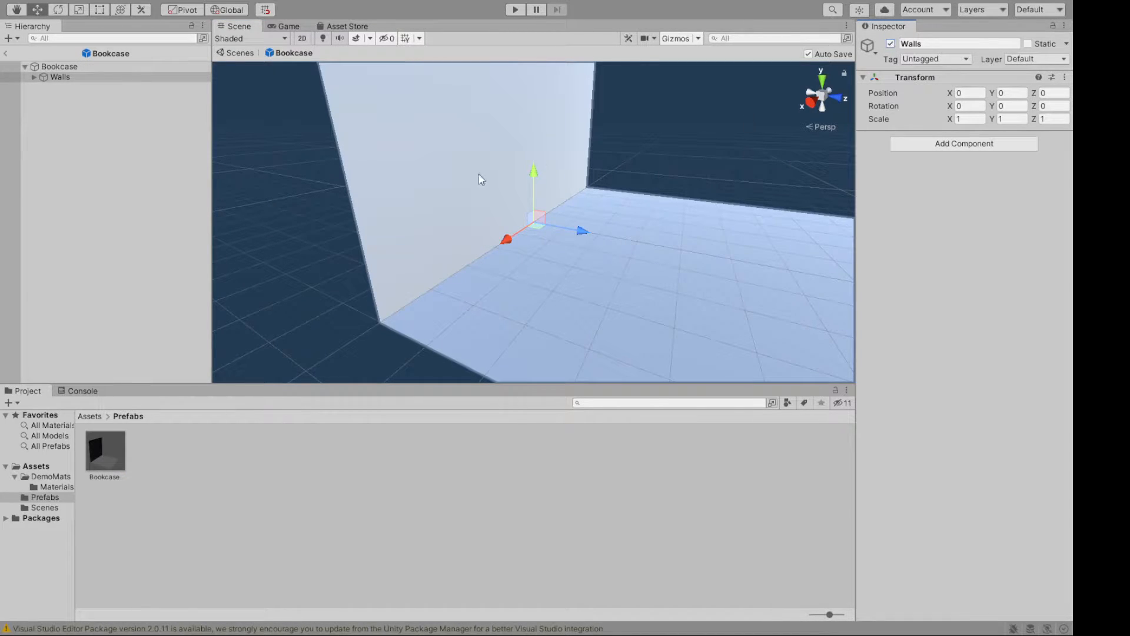
Add a Cube as a child of Bookcase and move it to about 1.69 on Y and 2.33 on Z.
left_click(52, 92)
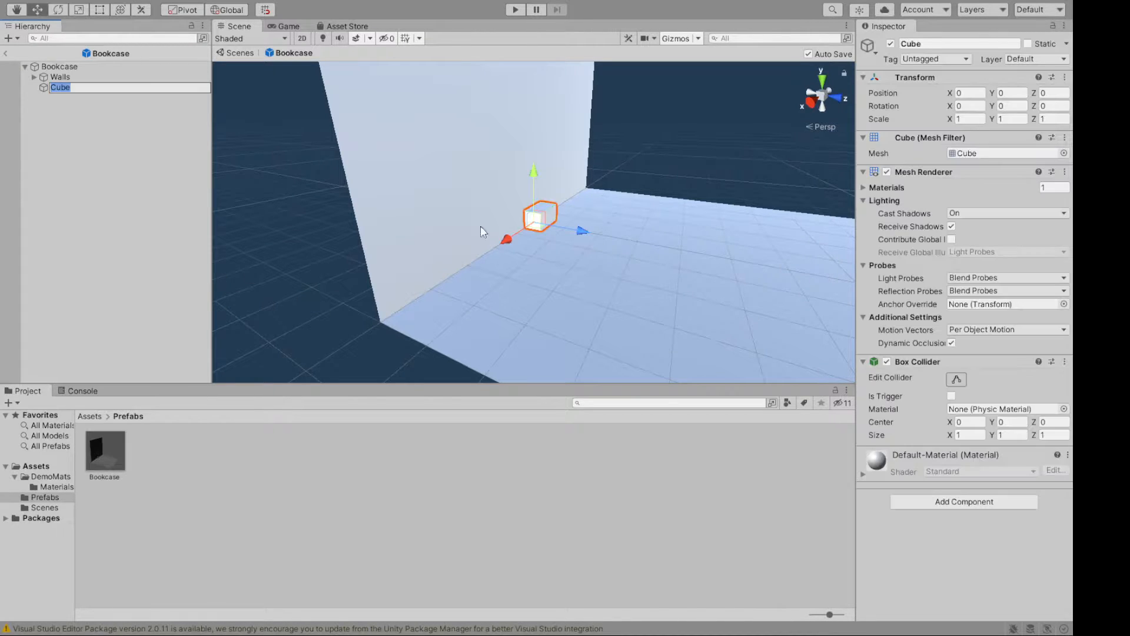
left_click_drag(679, 219, 615, 254, "alt")
left_click_drag(662, 341, 566, 250, "alt")
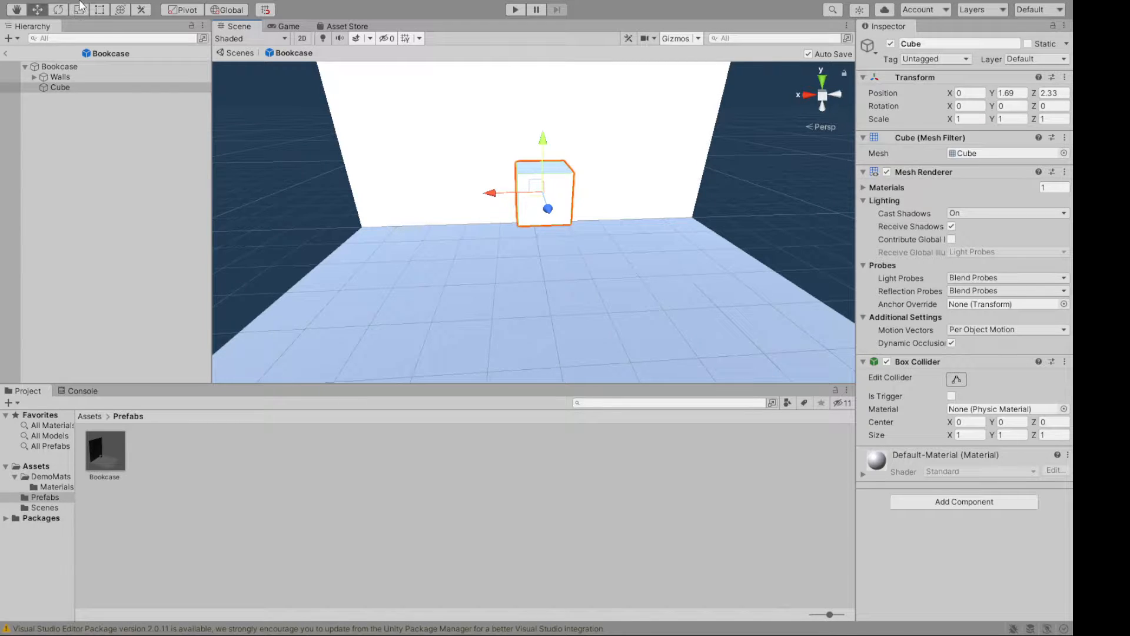
Compare the Hand, Move, Rotate, Scale, Rect and combined Transform tools on the Cube by switching between them.
key("q")
key("w")
left_click(21, 11)
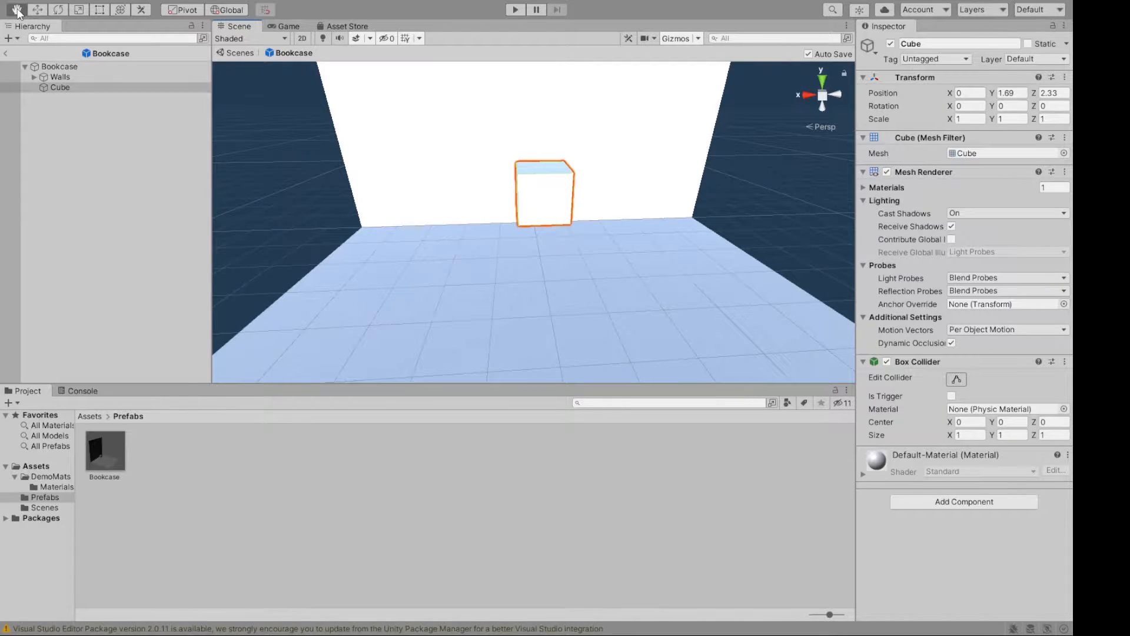
left_click(37, 11)
left_click(57, 11)
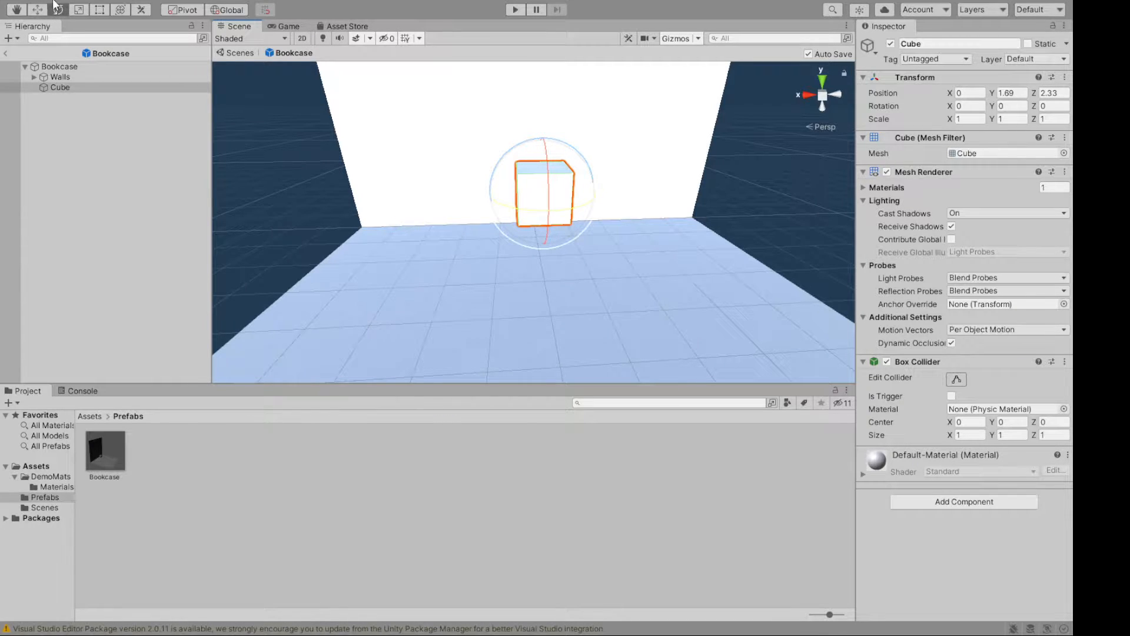
left_click(77, 13)
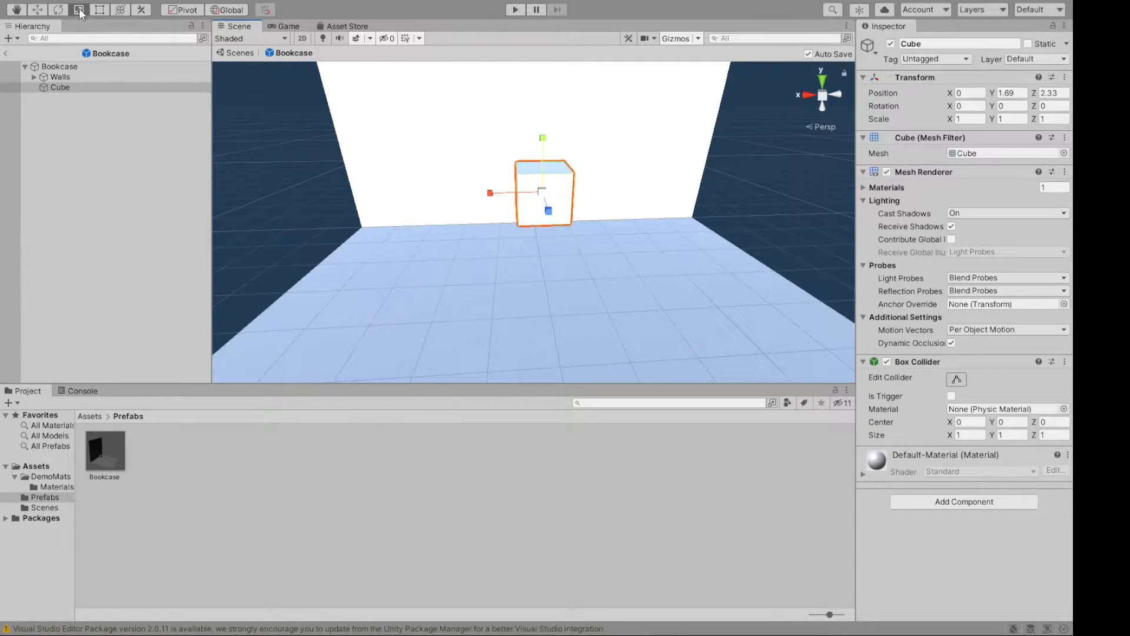
left_click(119, 13)
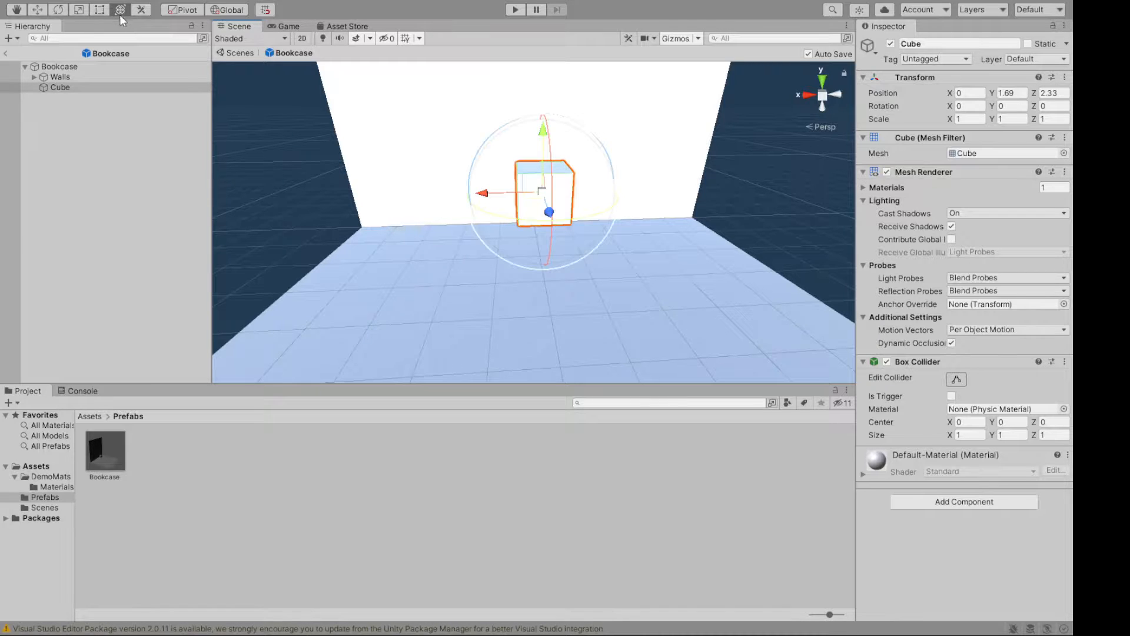
left_click(100, 10)
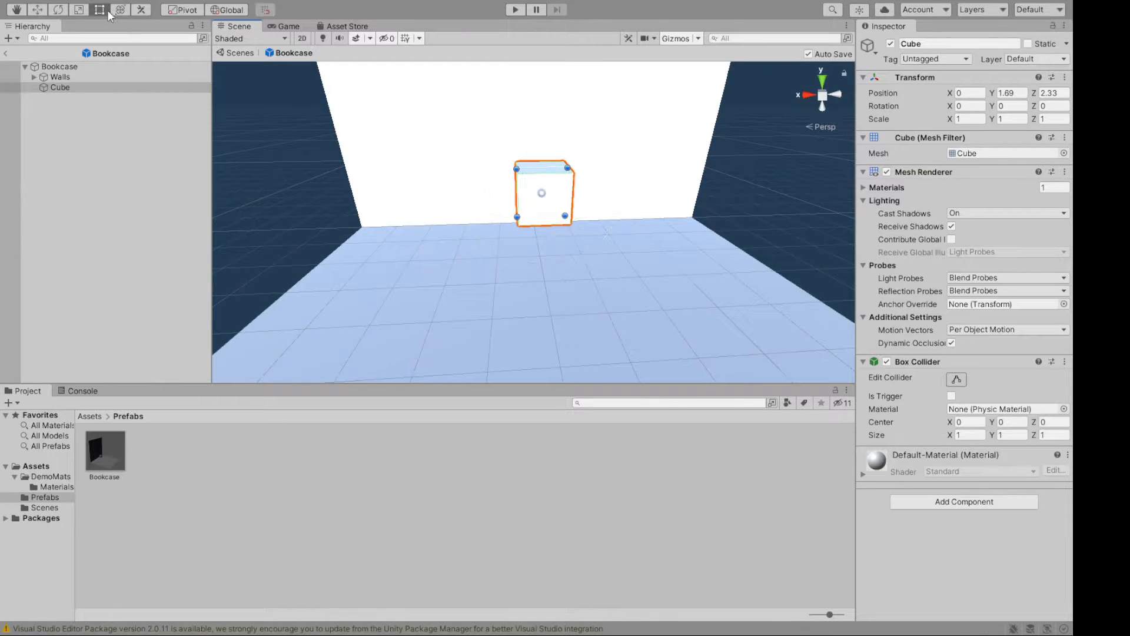
left_click(118, 10)
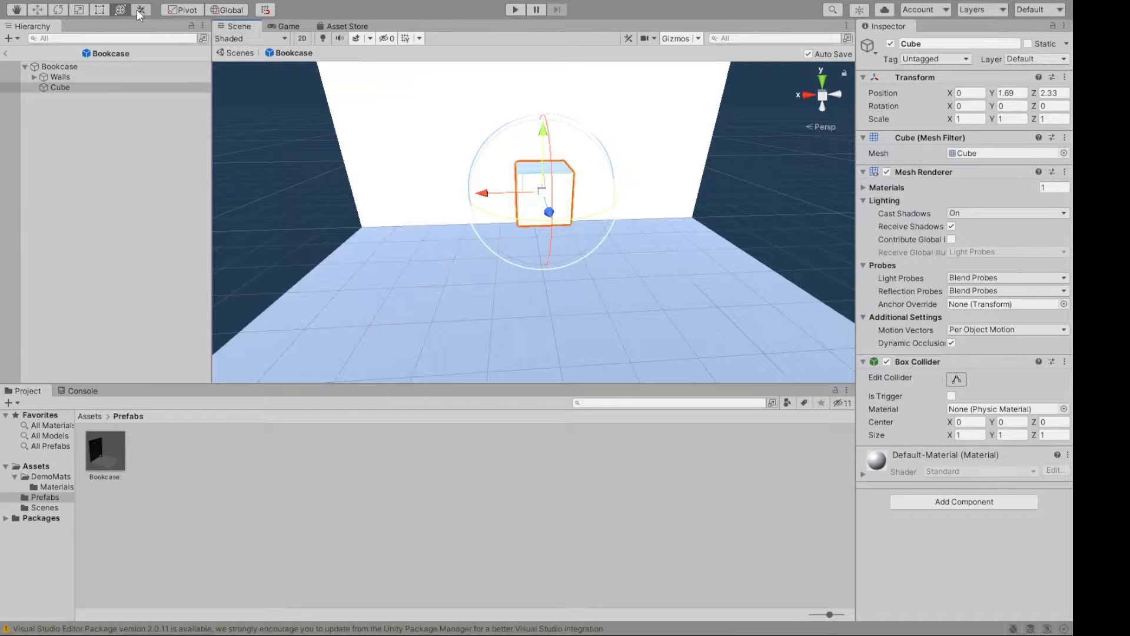
left_click(99, 11)
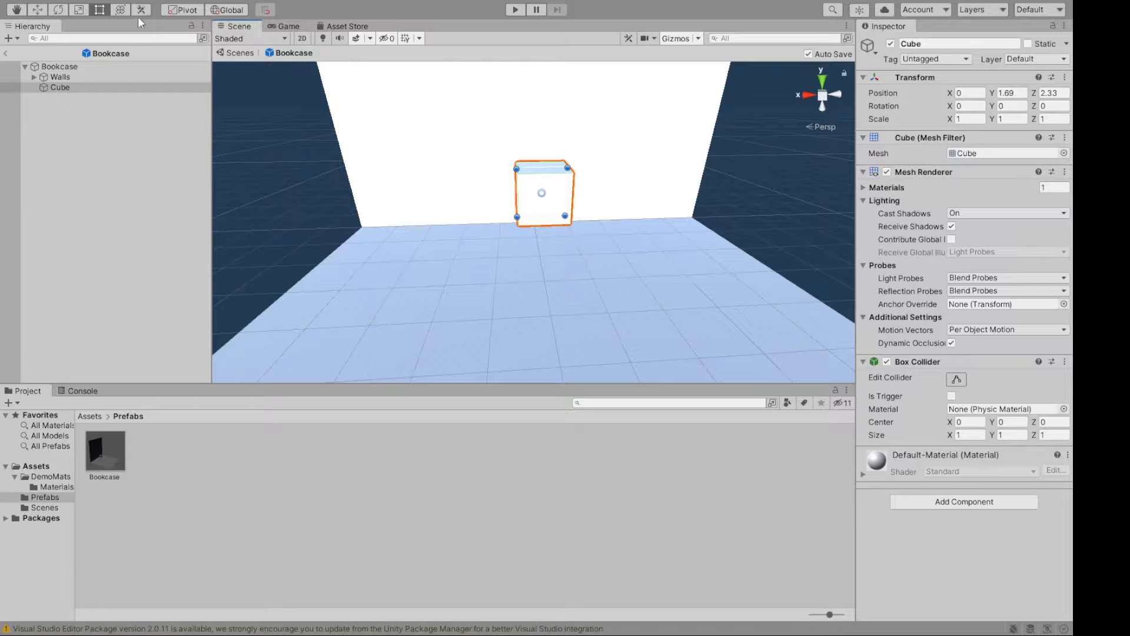
key("y")
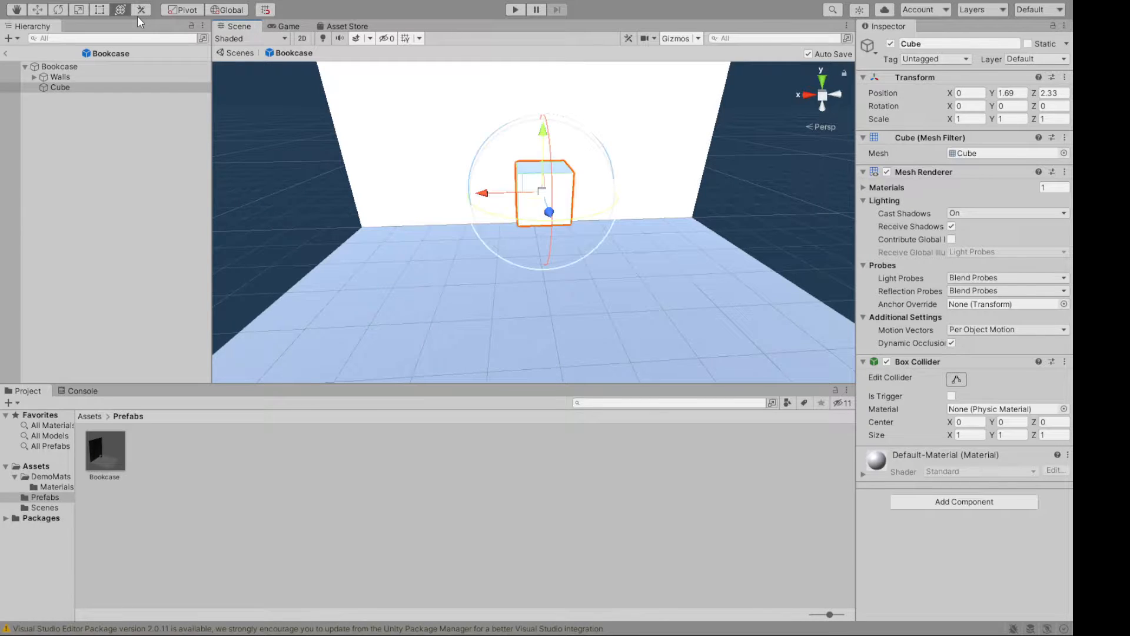
left_click(104, 10)
left_click(83, 8)
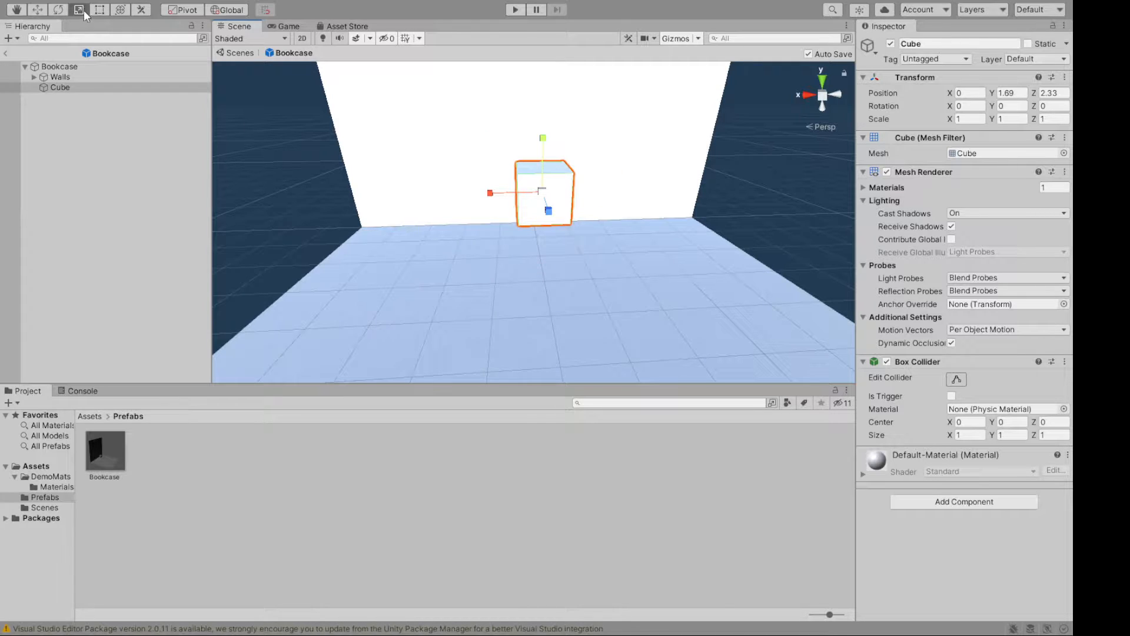
Frame the Cube, zoom back out to the whole bookcase, and cycle through the Move, Rotate and Scale tools, ending on Scale.
key("w")
key("f")
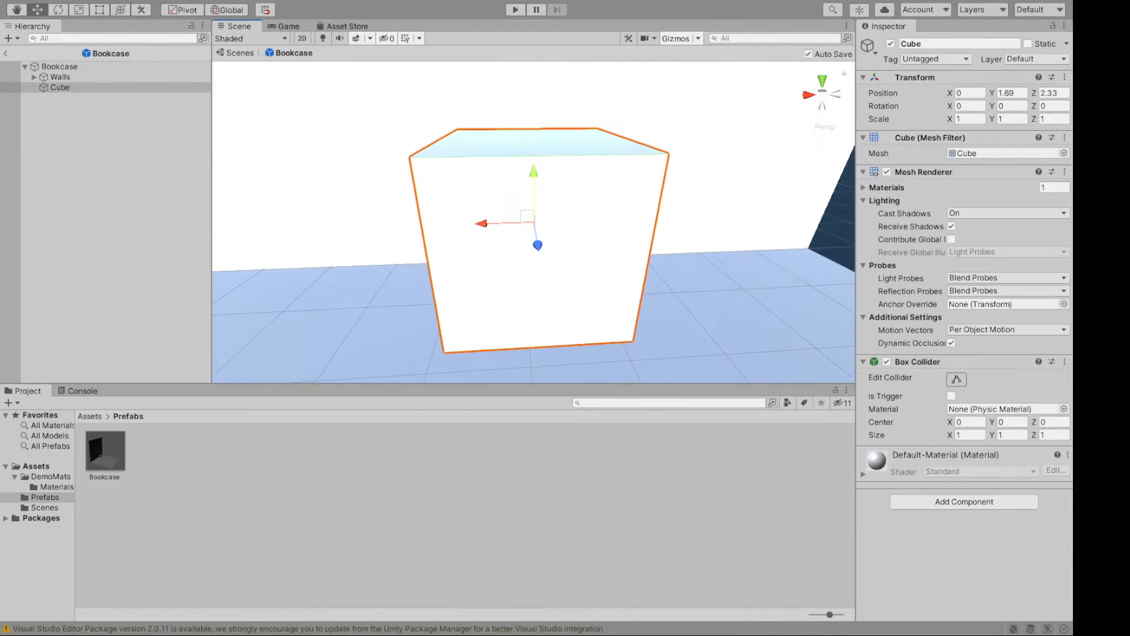
scroll(373, 184, "down", 5)
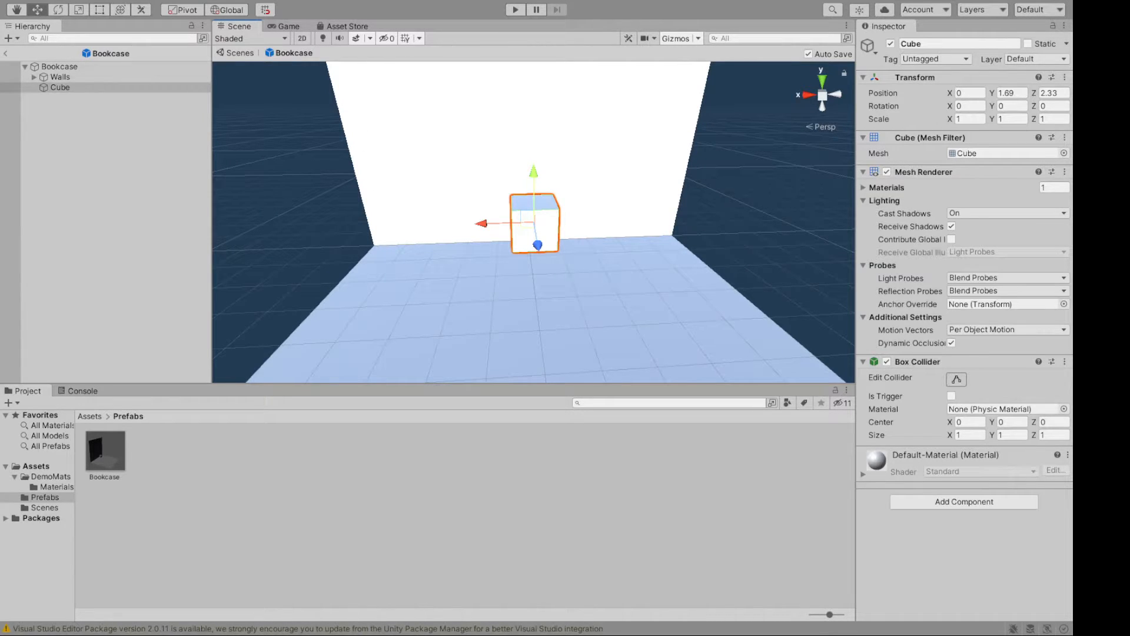
key("e")
key("r")
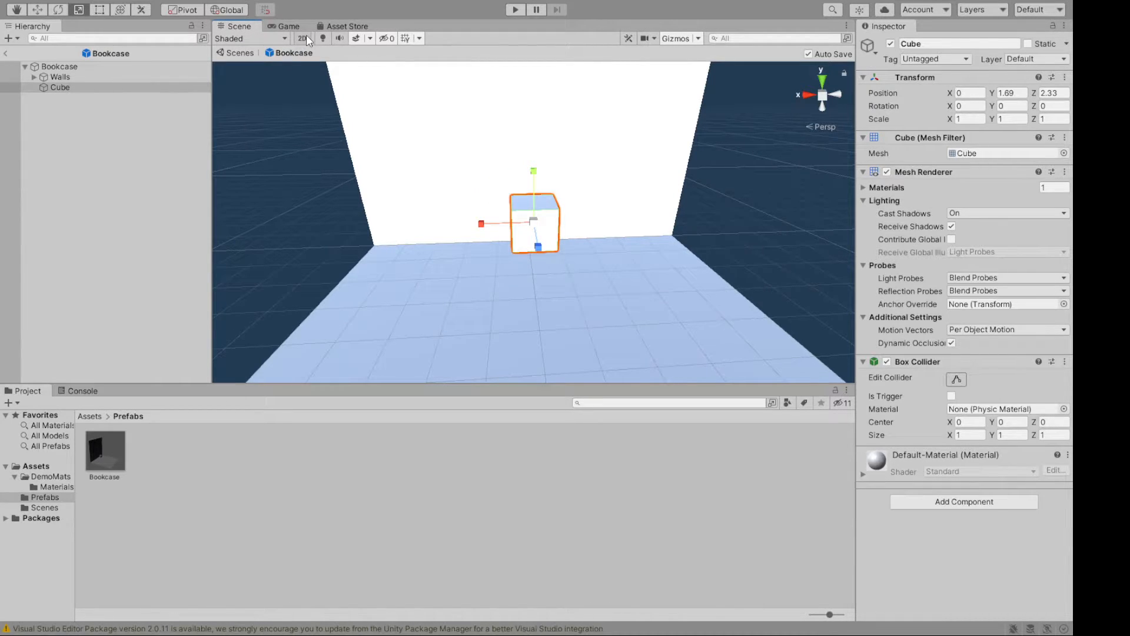
Examine the Cube and the walls from several angles and distances by orbiting and zooming around the bookcase.
mouse_move(368, 171)
left_mouse_down("alt")
mouse_move(404, 192)
mouse_move(601, 143)
mouse_move(582, 232)
mouse_move(357, 167)
left_mouse_up("alt")
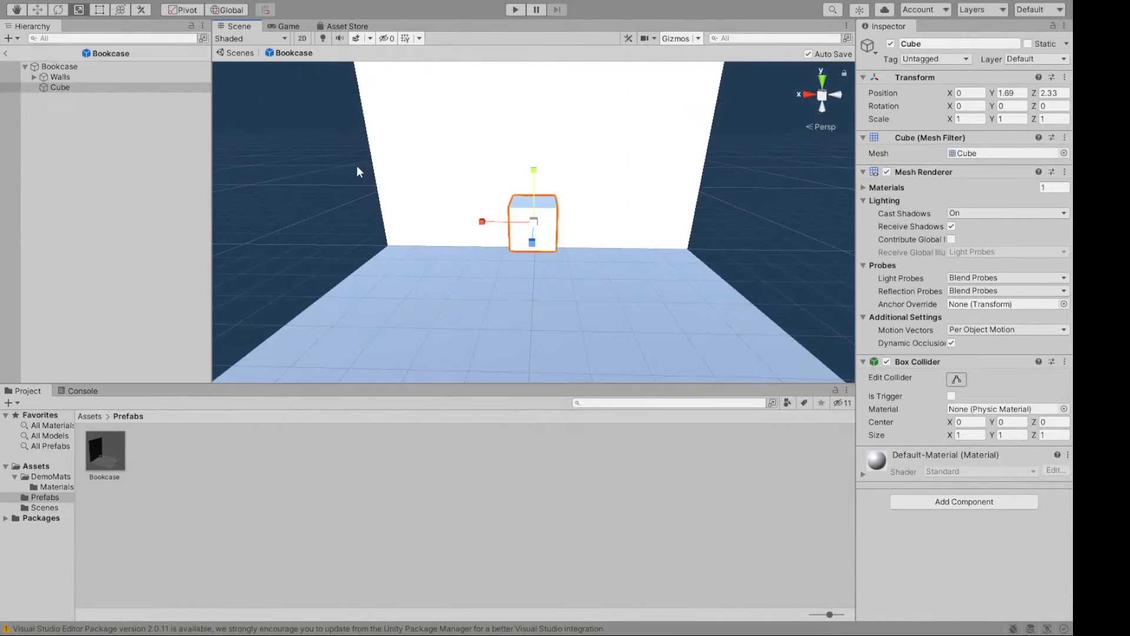
middle_click(197, 100)
scroll(398, 165, "down", 2)
scroll(402, 168, "down", 2)
scroll(404, 166, "up", 5)
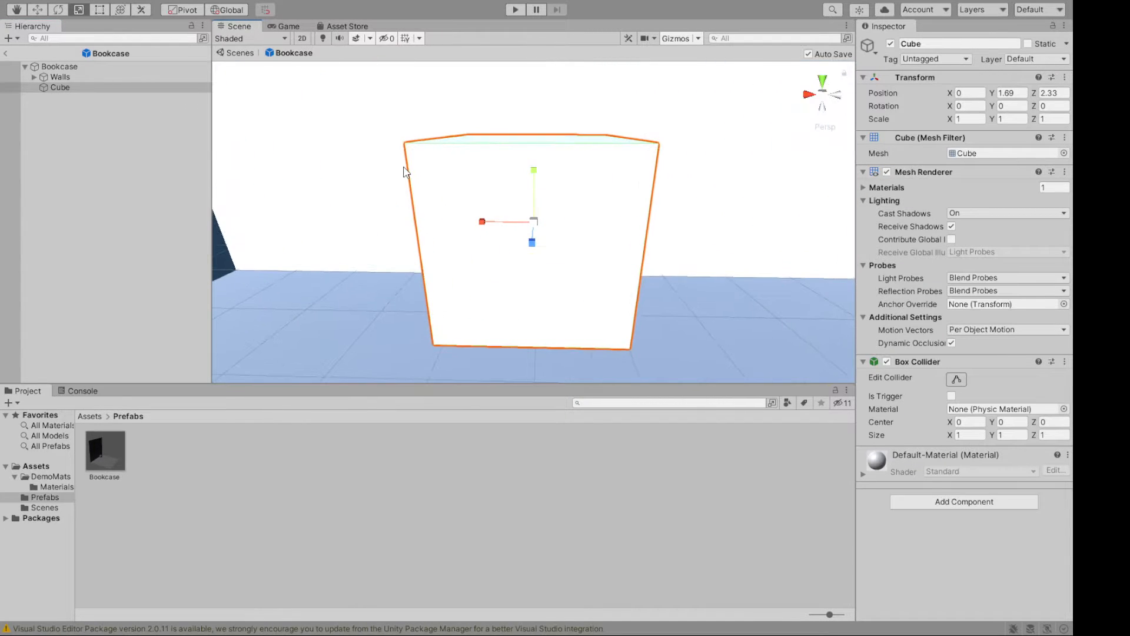
scroll(403, 168, "down", 5)
scroll(404, 169, "down", 1)
left_click_drag(404, 169, 569, 270, "alt")
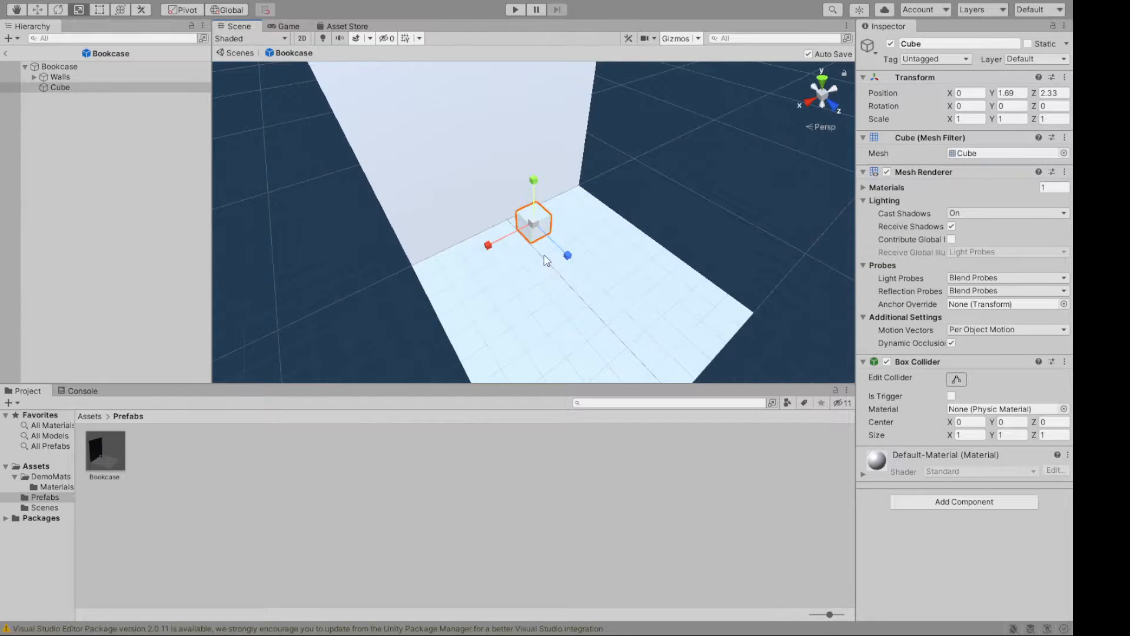
scroll(539, 245, "up", 5)
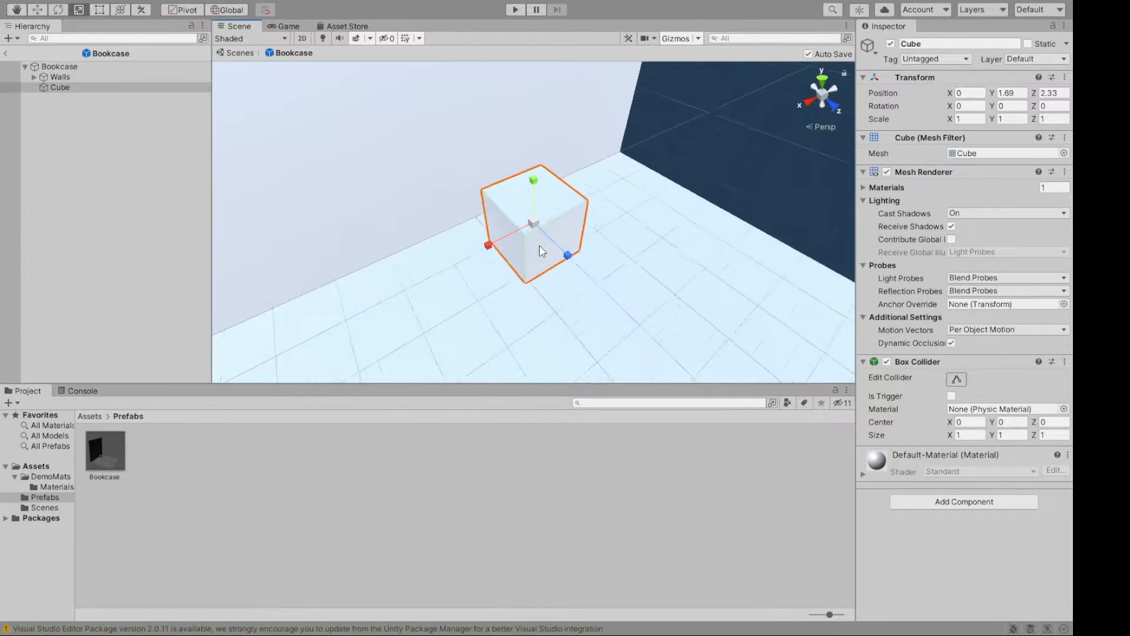
Pan the view away from the Cube, refocus on it, and examine it from the front and sides.
double_click(73, 83)
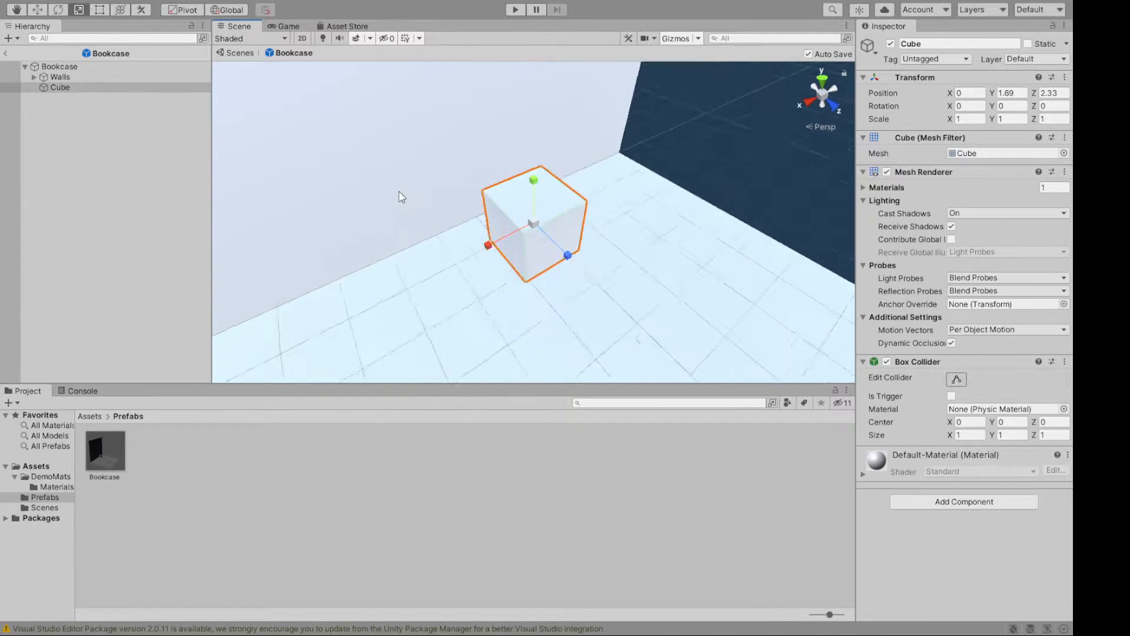
left_click_drag(396, 194, 602, 181, "alt")
middle_click_drag(601, 181, 408, 384)
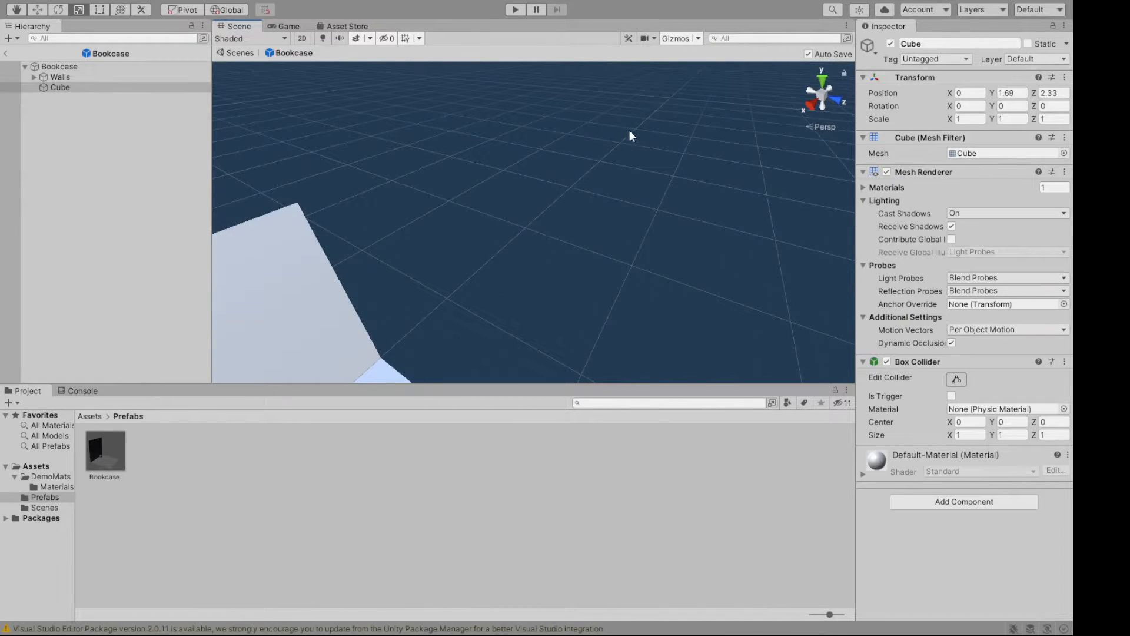
left_click(82, 88)
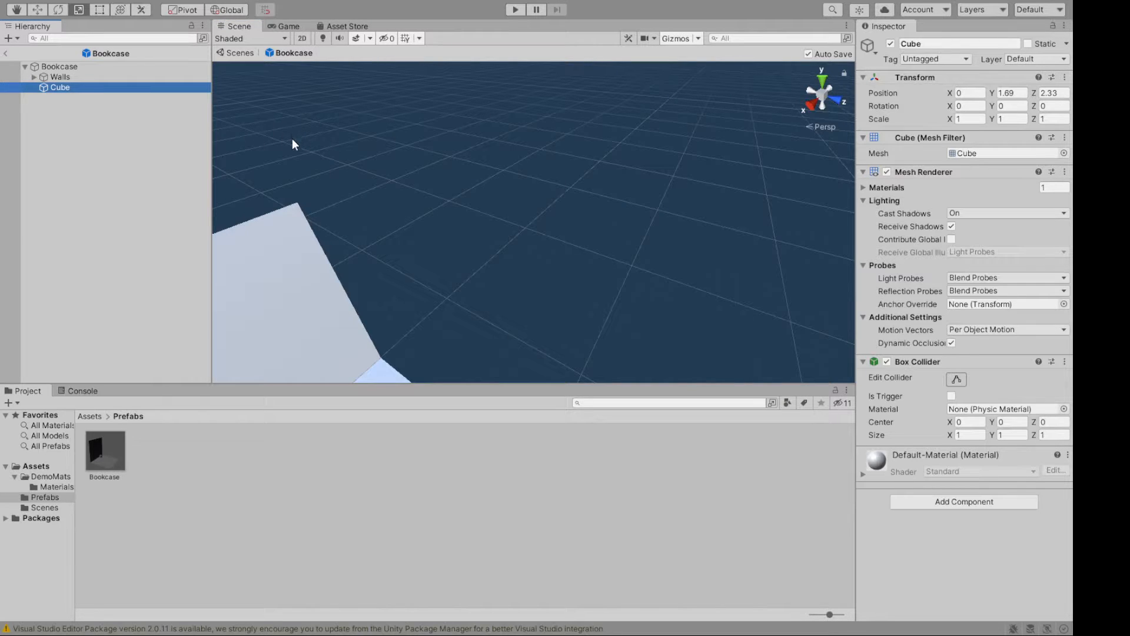
key("f")
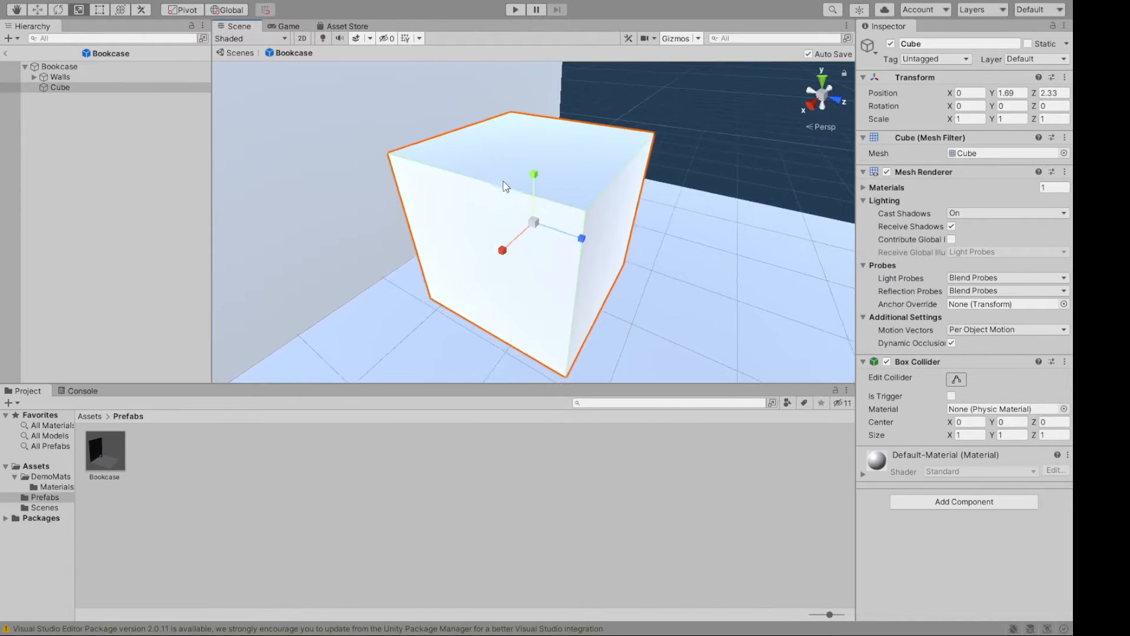
scroll(488, 171, "down", 3)
left_click_drag(488, 171, 300, 166, "alt")
left_click_drag(390, 175, 462, 116, "alt")
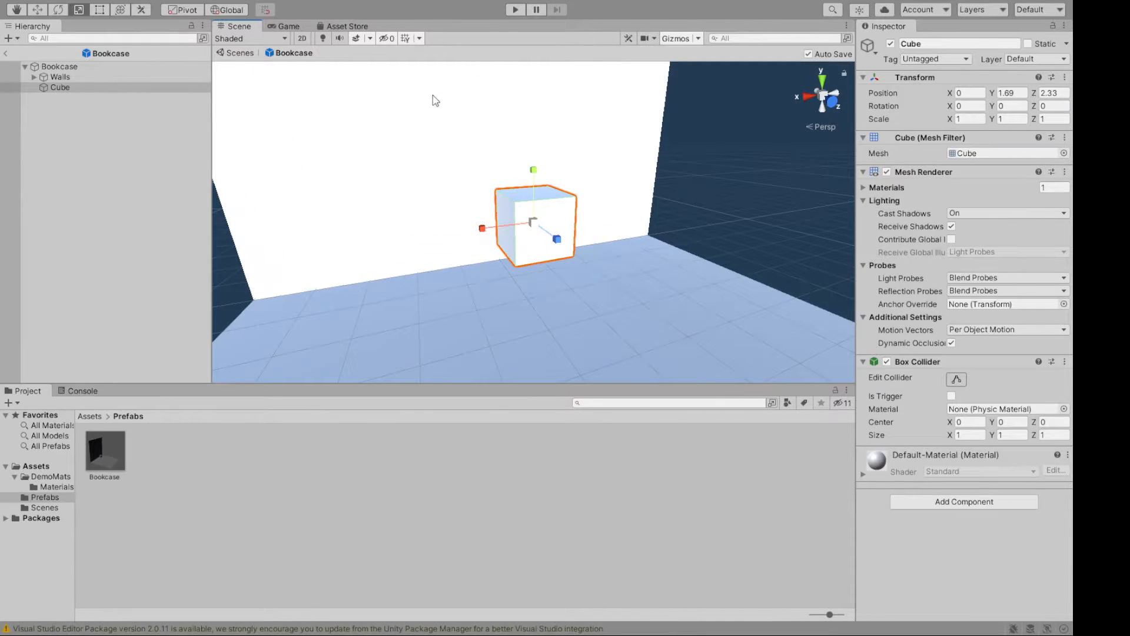
left_click_drag(538, 189, 469, 280, "alt")
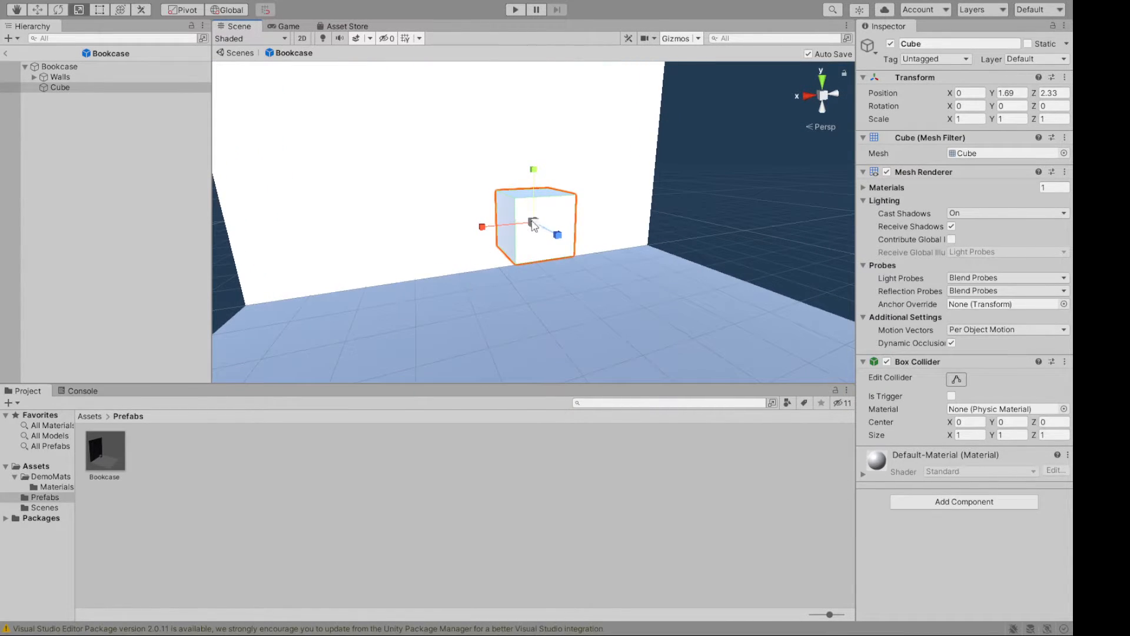
Scale the Cube freehand along all three axes to about -3.58 on X, 2.45 on Y and 2.48 on Z.
left_click_drag(537, 173, 536, 131)
left_click_drag(485, 245, 474, 224)
left_click_drag(560, 239, 639, 211)
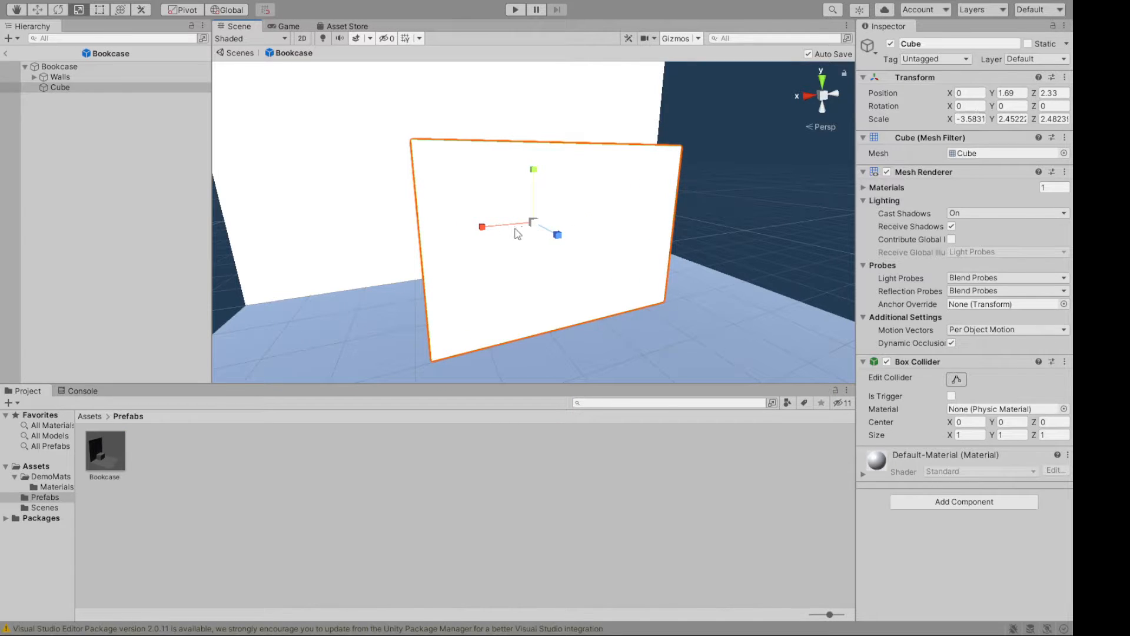
Stretch the Cube along X to about -7.17 and remove the minus sign from its X scale.
left_click_drag(482, 229, 453, 235)
left_click_drag(373, 240, 299, 241, "alt")
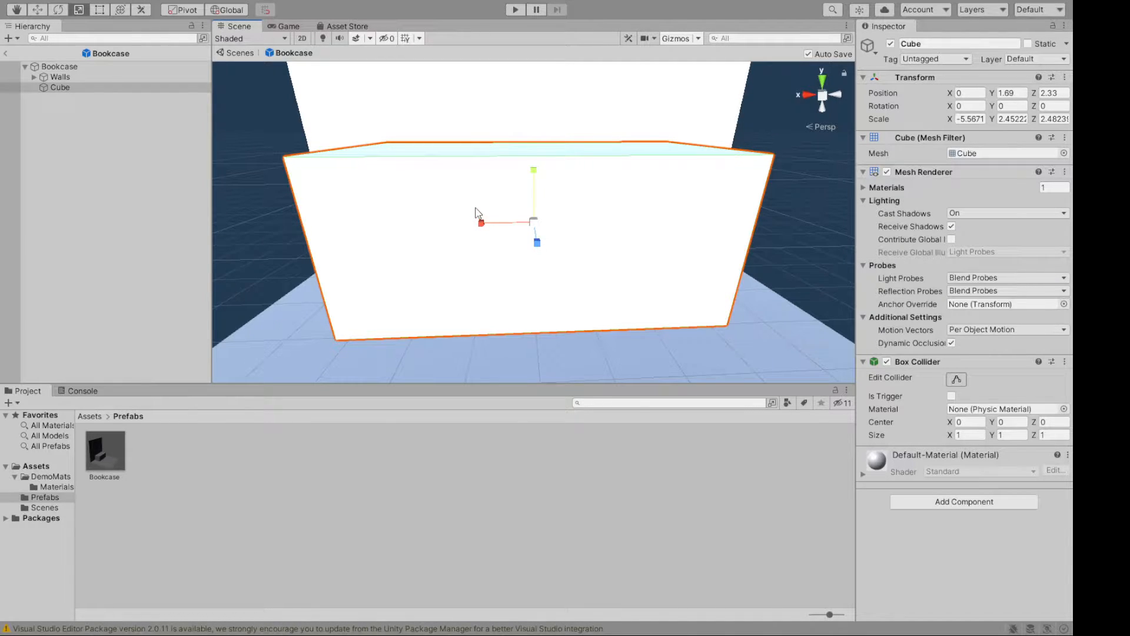
left_click_drag(371, 225, 400, 253, "alt")
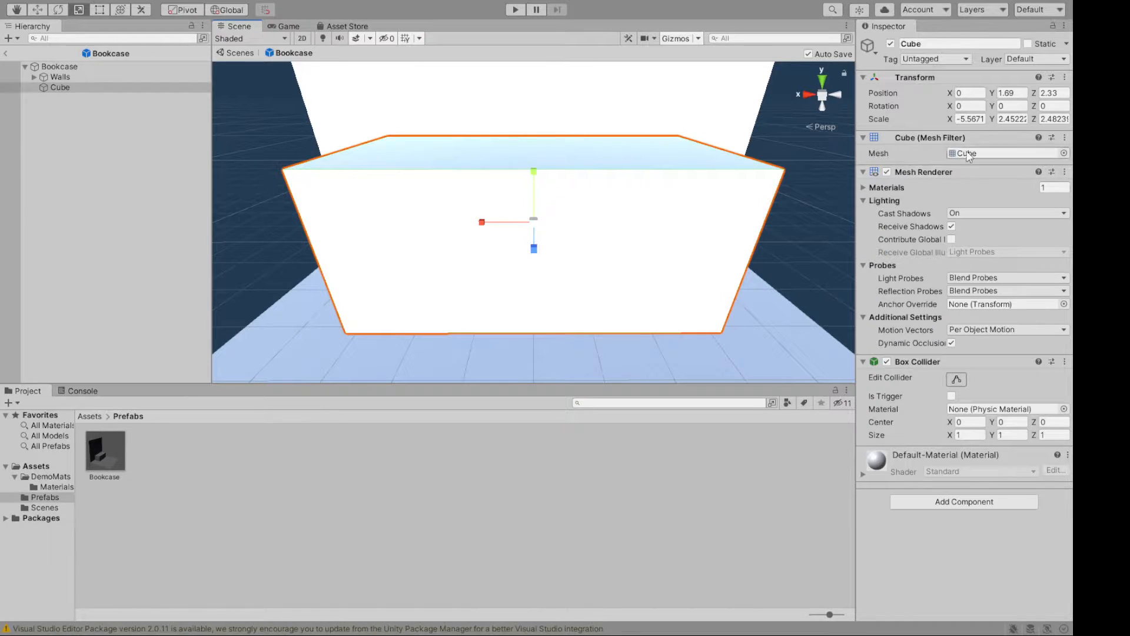
mouse_move(482, 223)
left_mouse_down()
mouse_move(453, 227)
mouse_move(472, 229)
left_mouse_up()
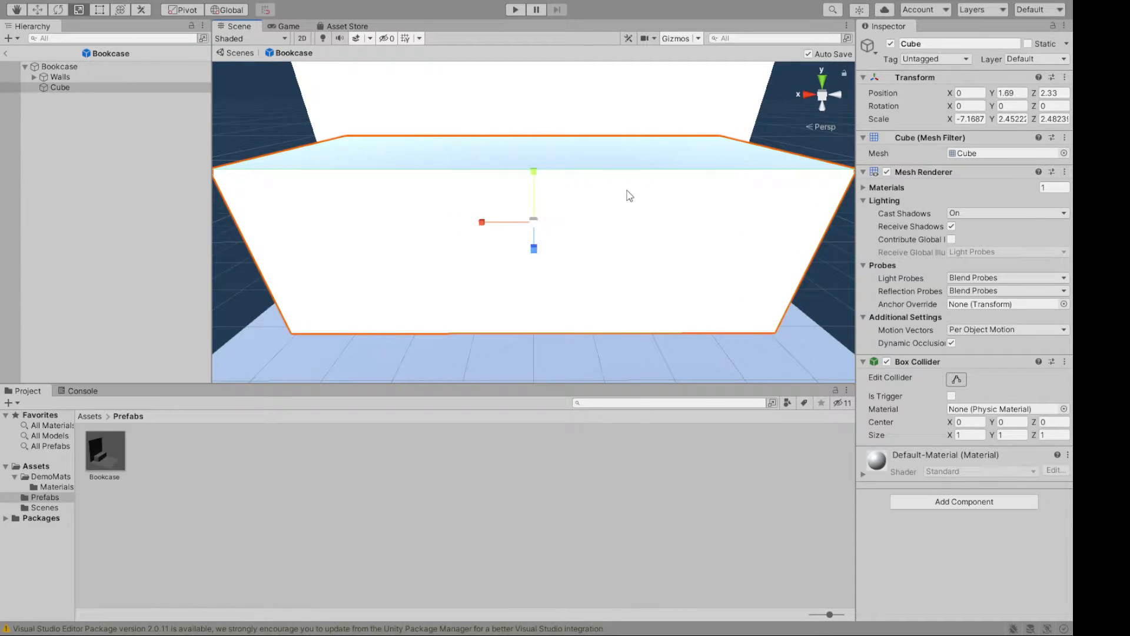
left_click(958, 119)
key("Delete")
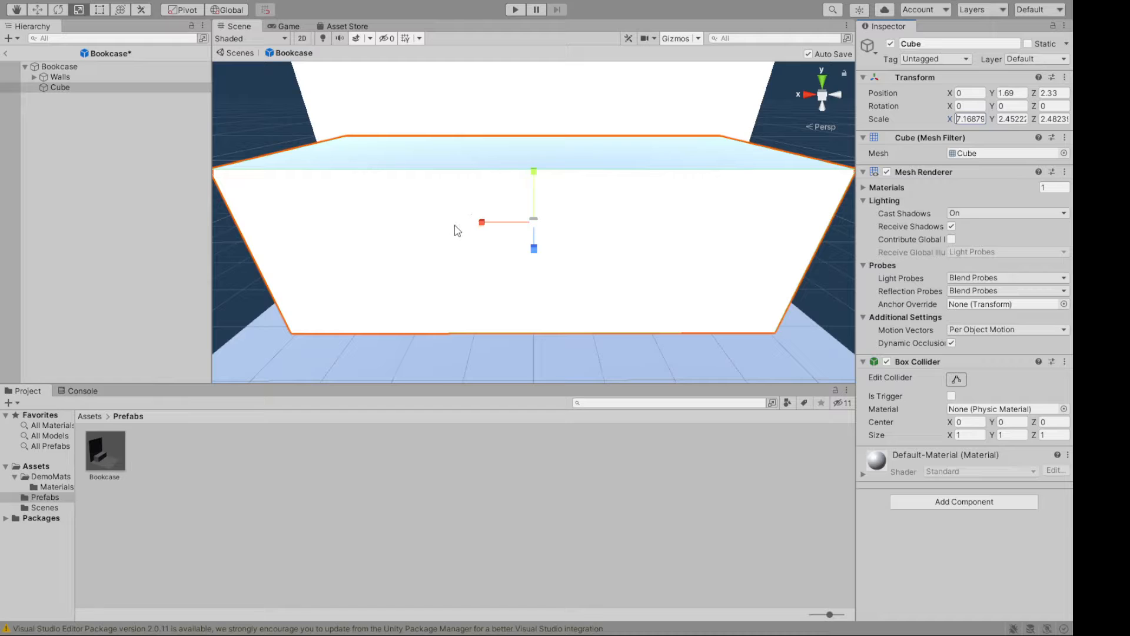
Shape the Cube into a thin shelf by scaling it freehand to about 3.53 on X, 0.155 on Y and 1.08 on Z.
left_click_drag(411, 218, 430, 239, "alt")
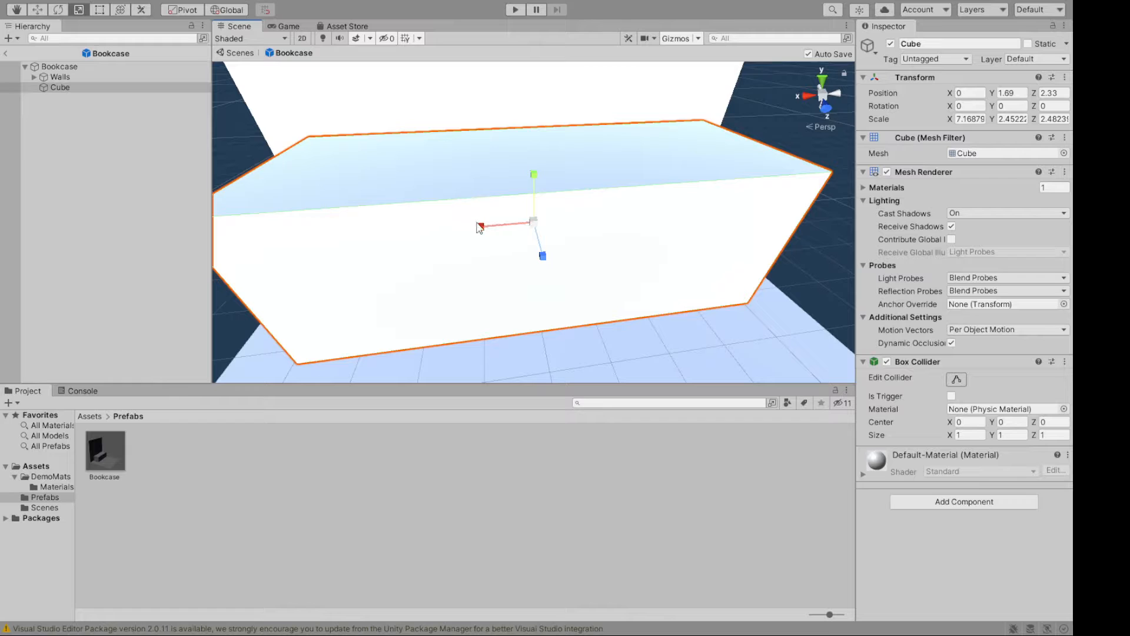
left_click_drag(466, 254, 523, 238, "alt")
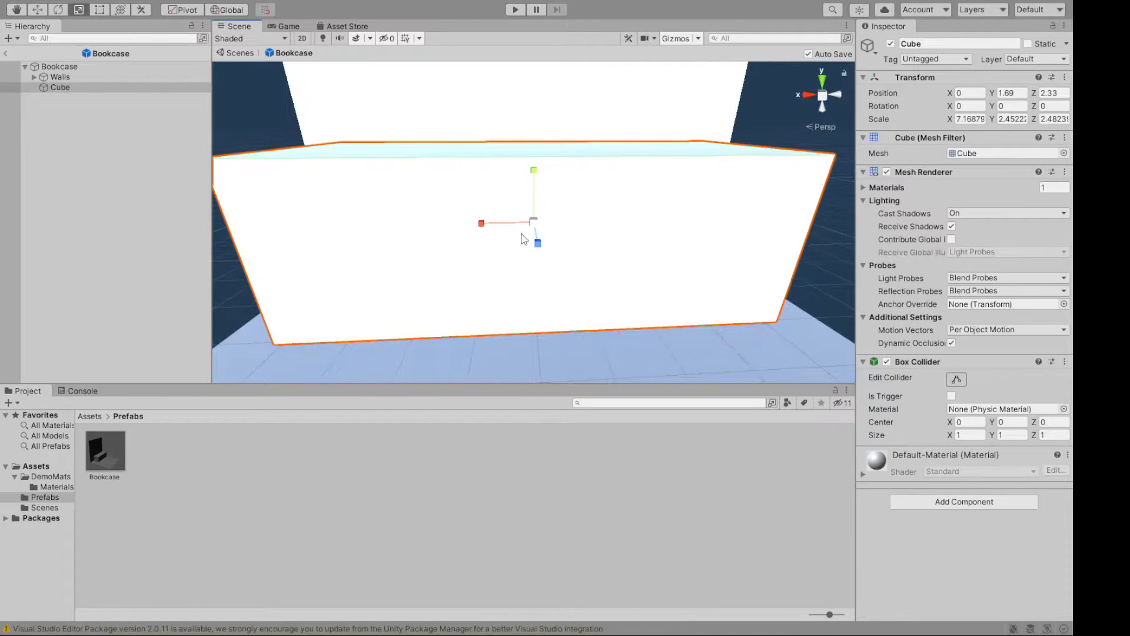
left_click_drag(535, 178, 534, 219)
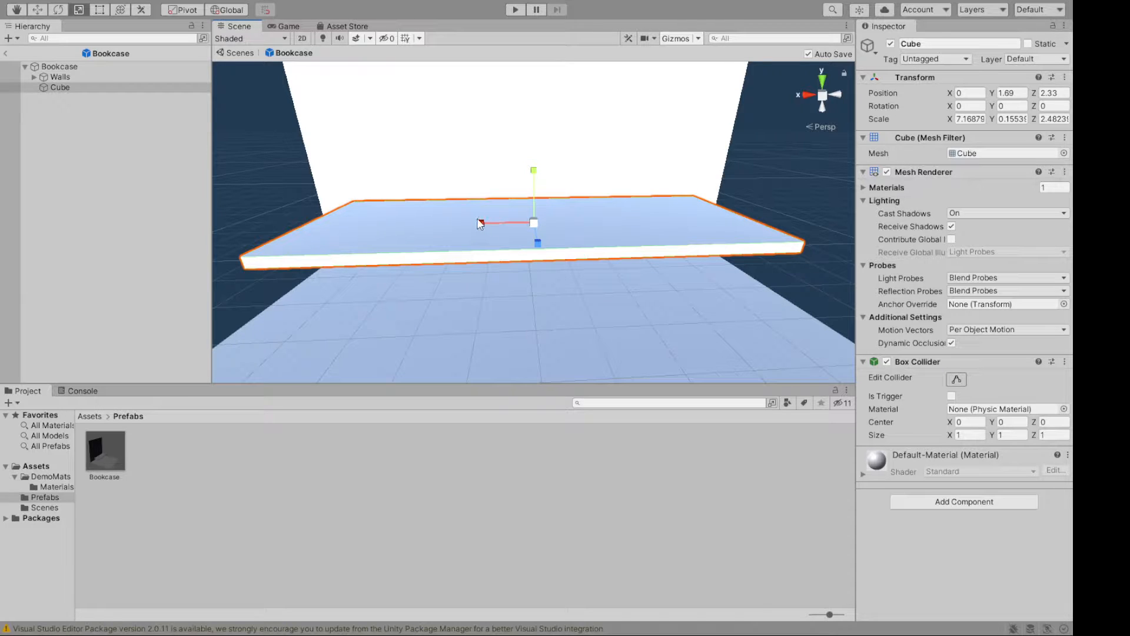
left_click_drag(482, 224, 507, 222)
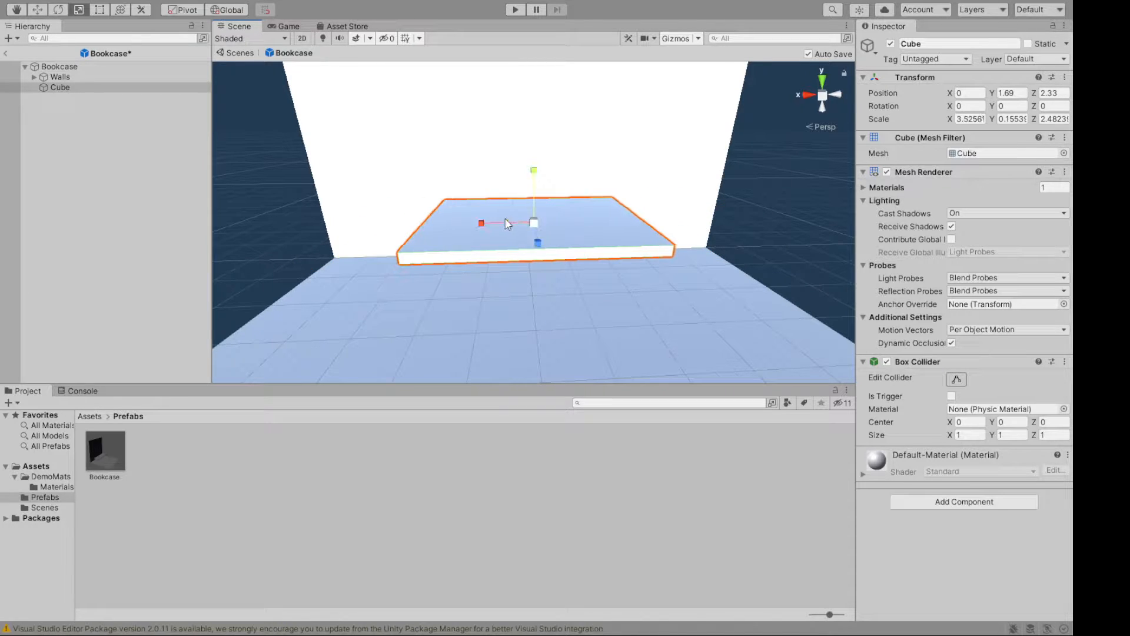
left_click_drag(378, 205, 556, 249, "alt")
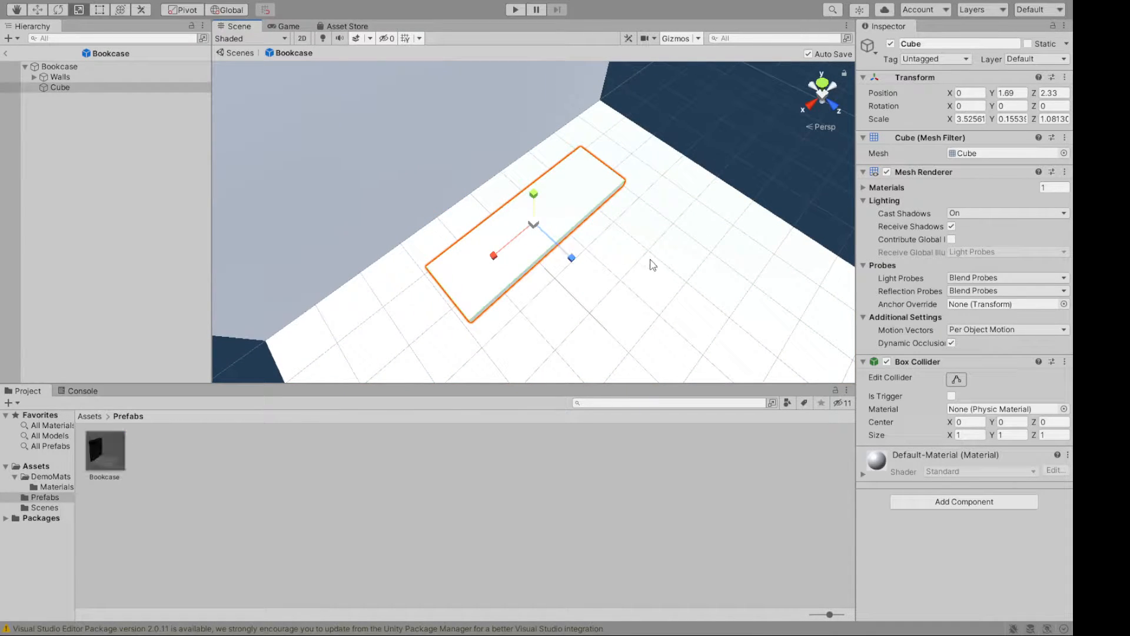
left_click_drag(677, 298, 537, 320, "alt")
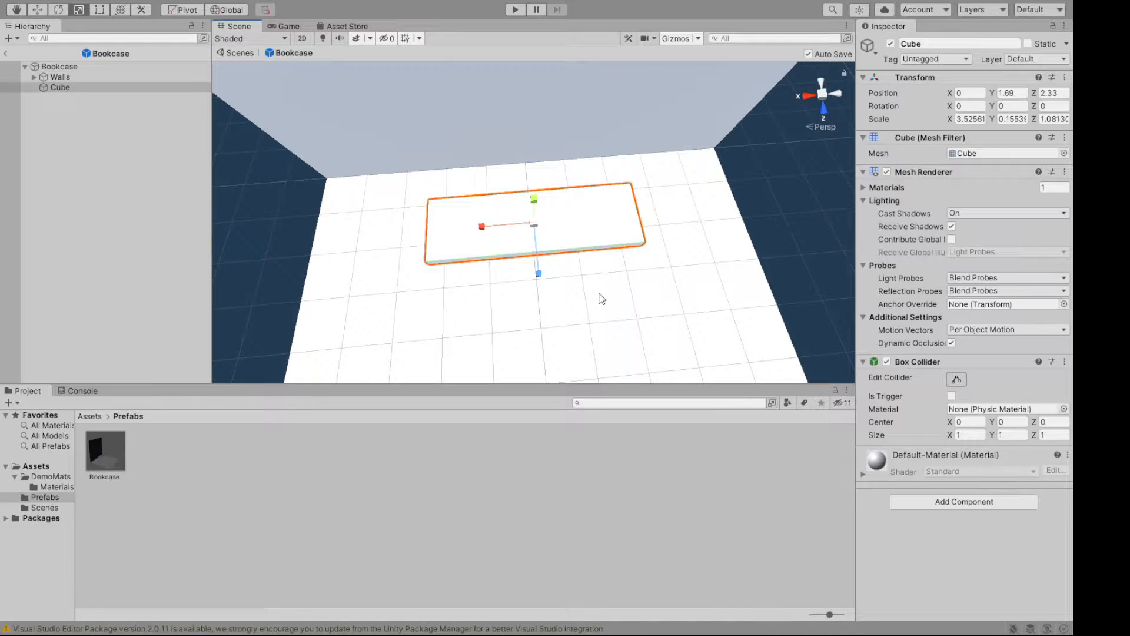
left_click_drag(601, 298, 589, 230, "alt")
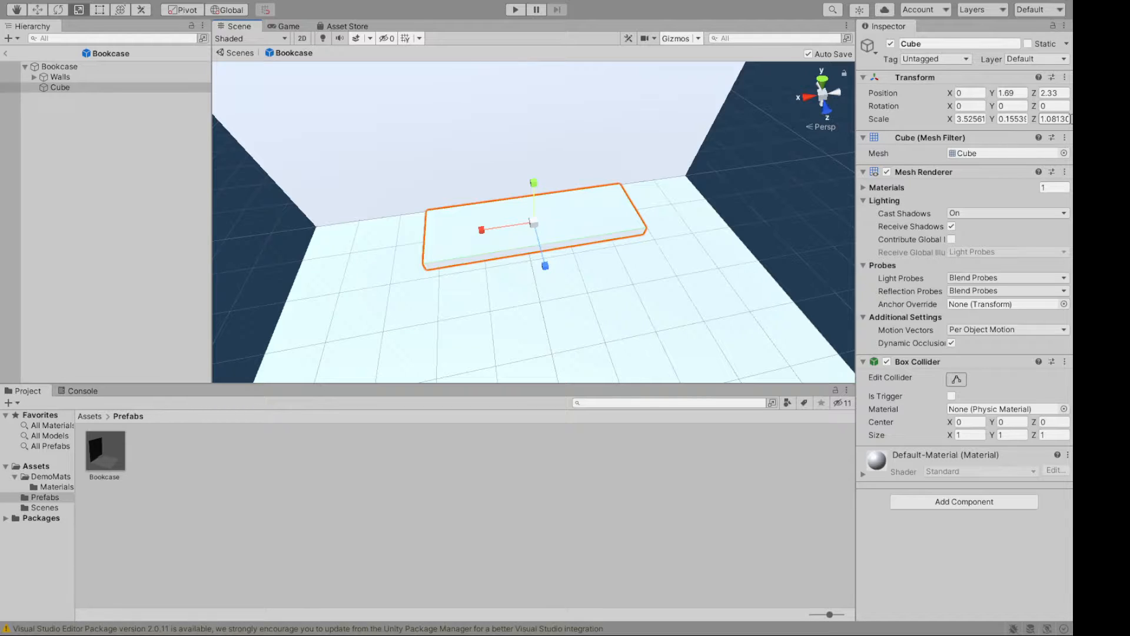
Set the shelf Cube's scale to exactly 4 on X, 0.15 on Y and 1 on Z.
left_click(1054, 118)
type("1")
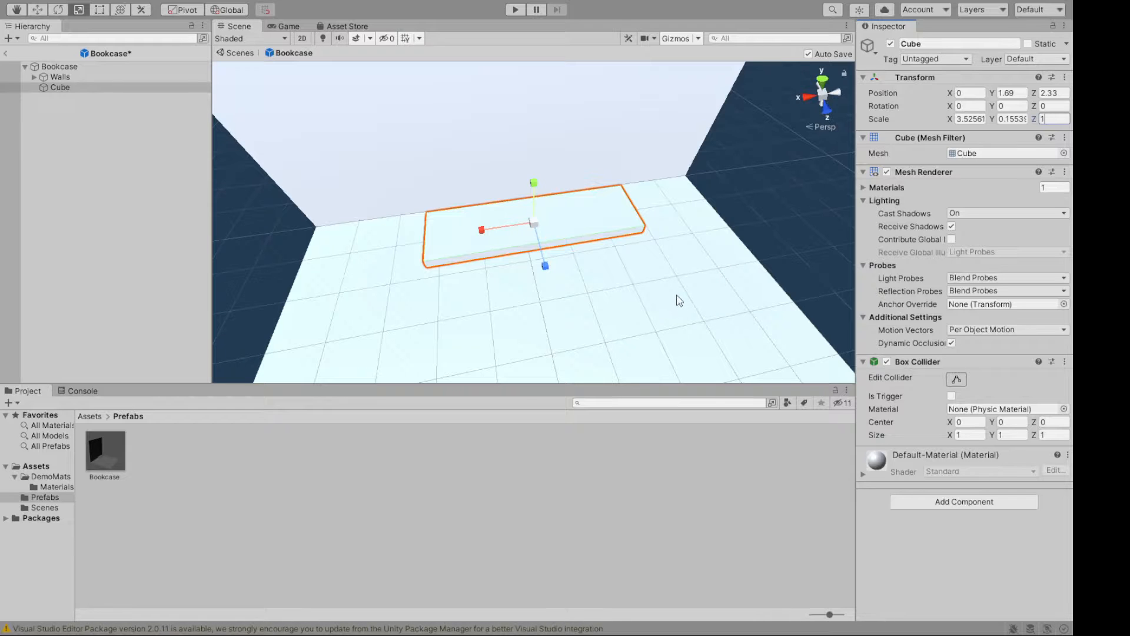
left_click_drag(679, 301, 653, 245, "alt")
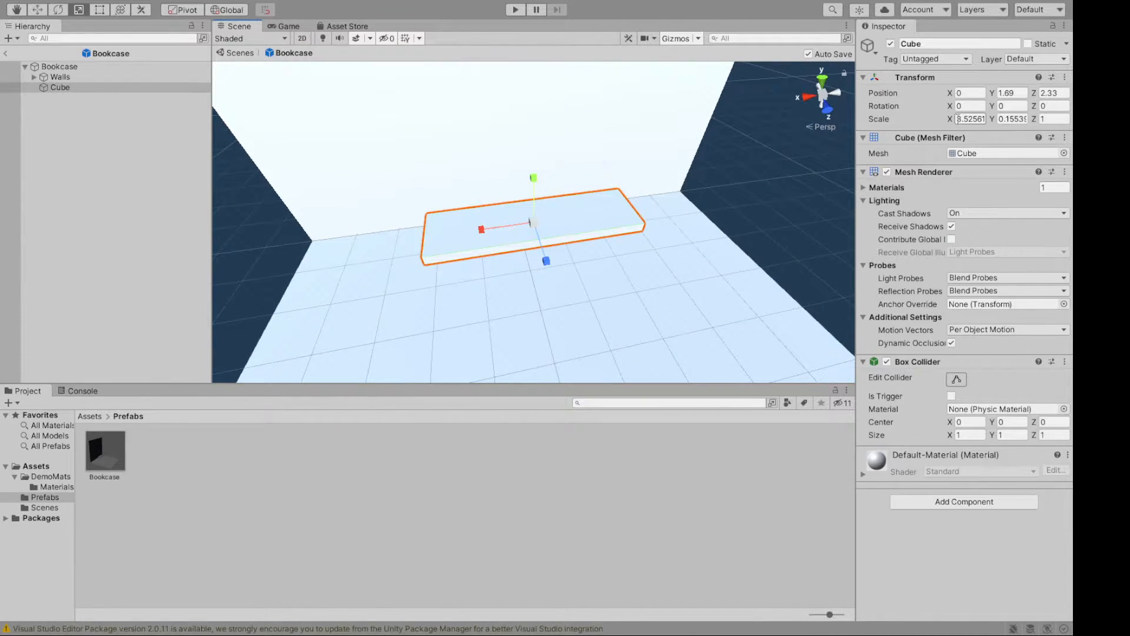
left_click(971, 119)
type("4")
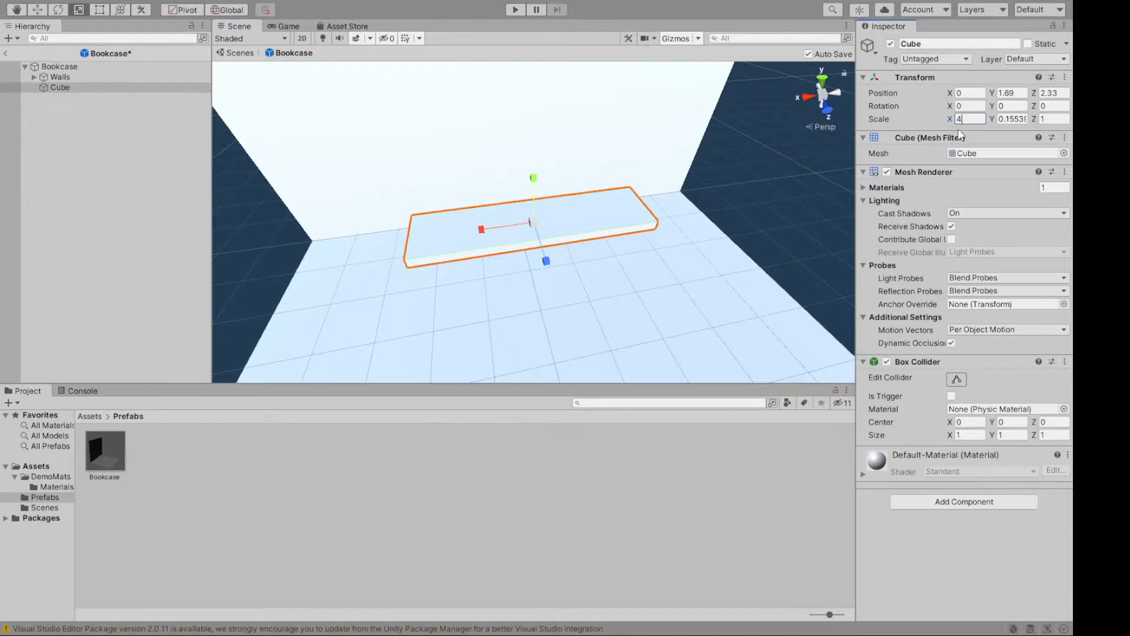
left_click_drag(636, 295, 403, 213, "alt")
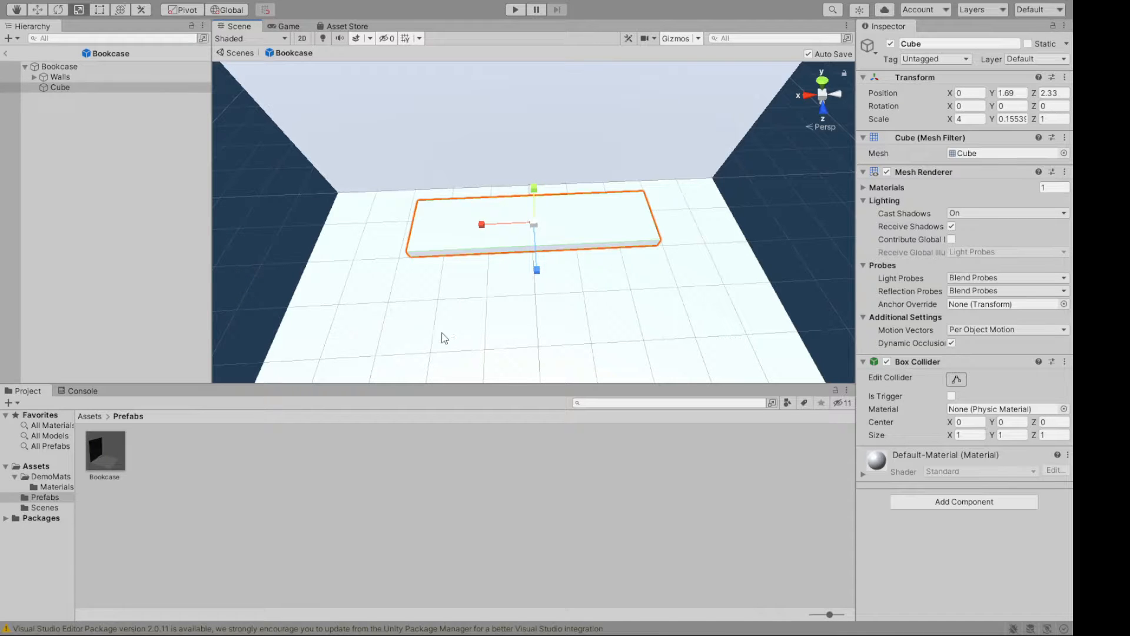
left_click_drag(494, 203, 677, 112, "alt")
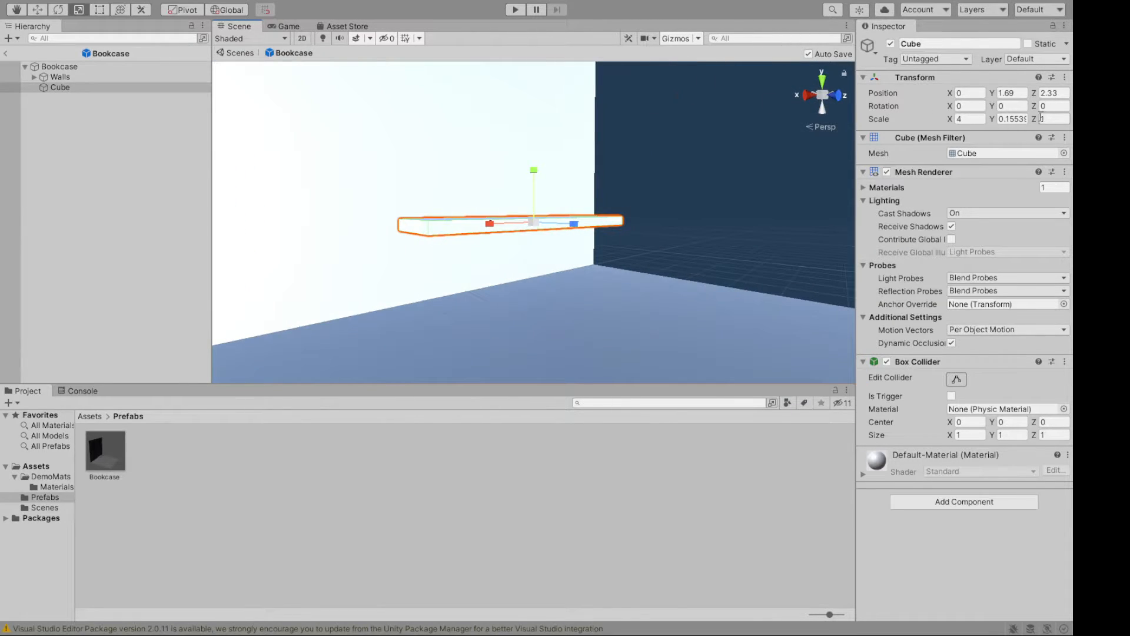
key("shift+Tab")
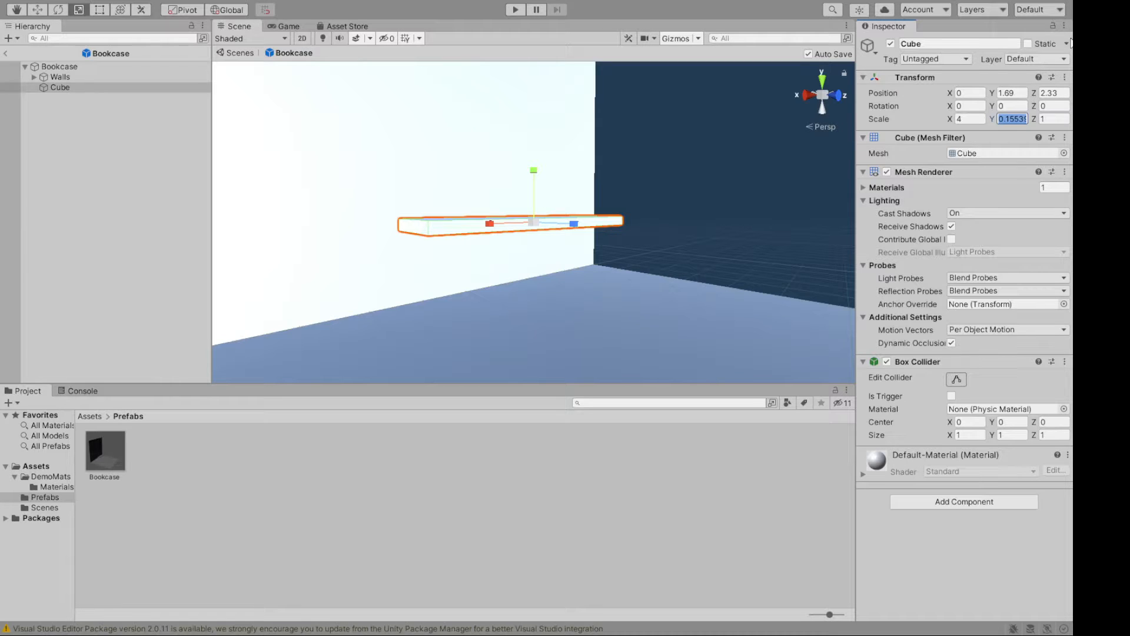
type(".15")
left_click_drag(683, 184, 760, 277, "alt")
left_click_drag(564, 434, 488, 453, "alt")
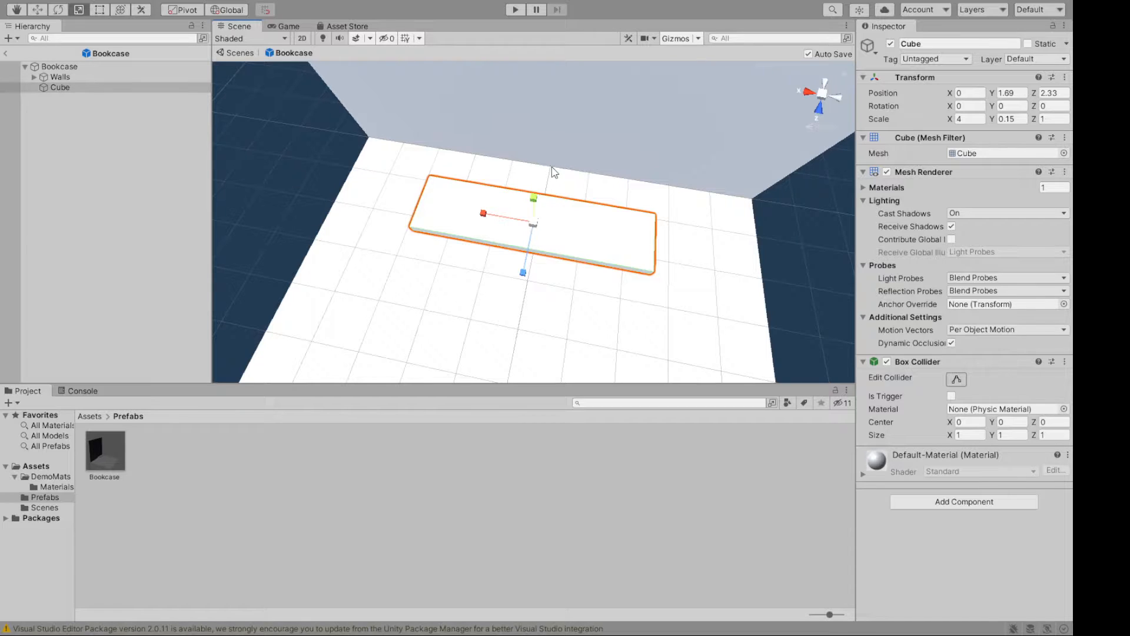
Set the shelf Cube's Y and Z position to 0.
left_click(1017, 93)
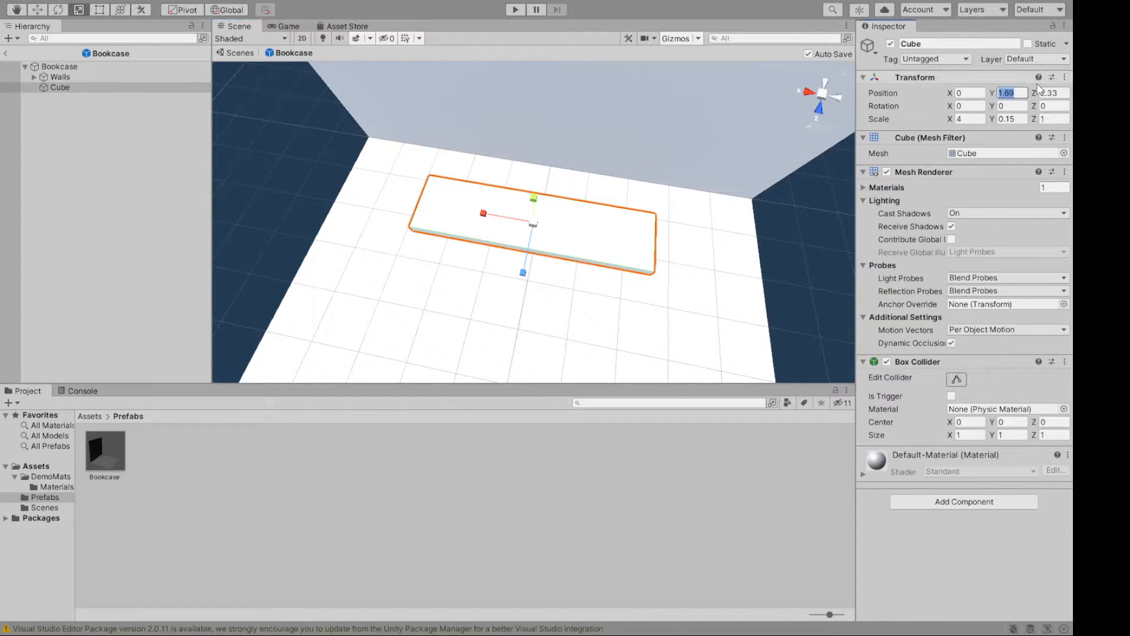
type("0")
key("Tab")
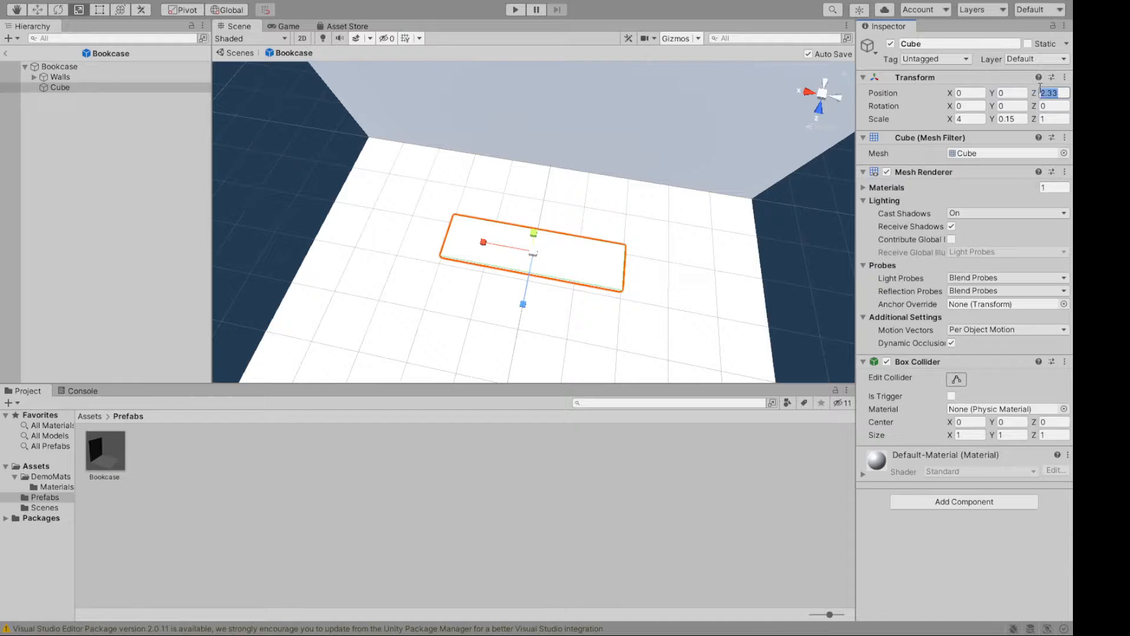
type("0")
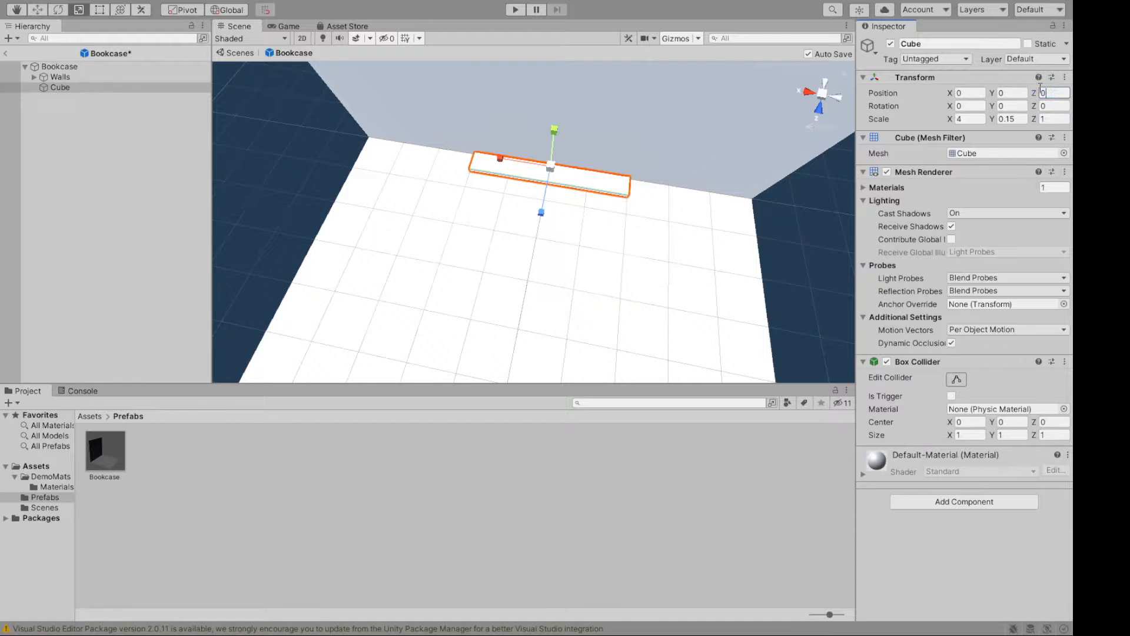
Deselect the Cube and examine its placement against the back wall and floor from the side and above.
left_click(280, 187)
left_click_drag(285, 151, 657, 16, "alt")
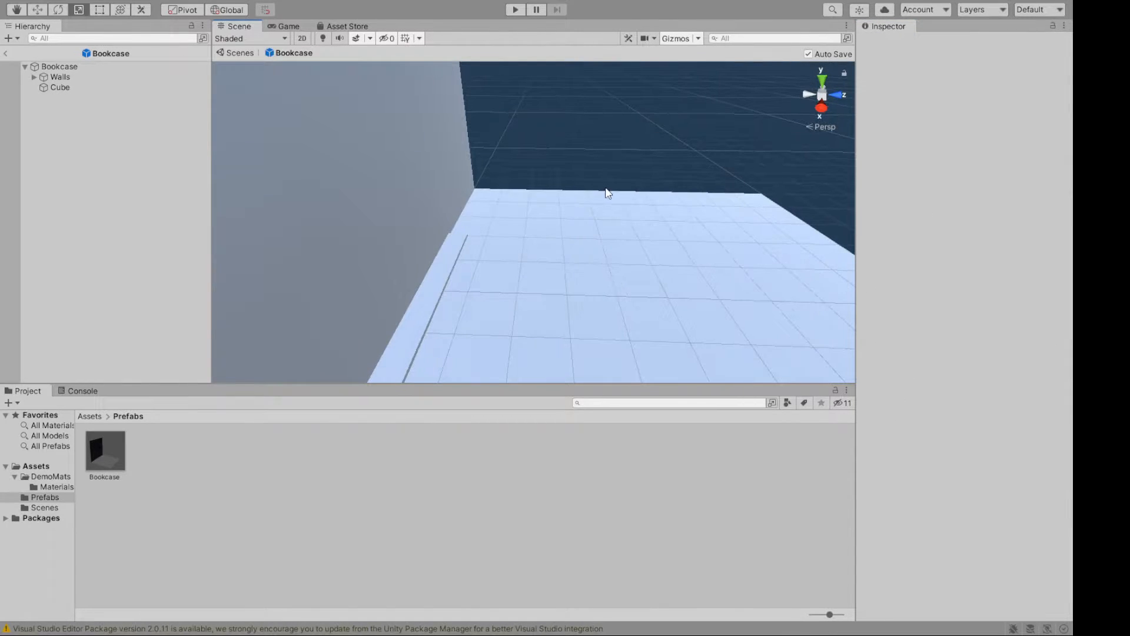
left_click_drag(581, 260, 636, 163, "alt")
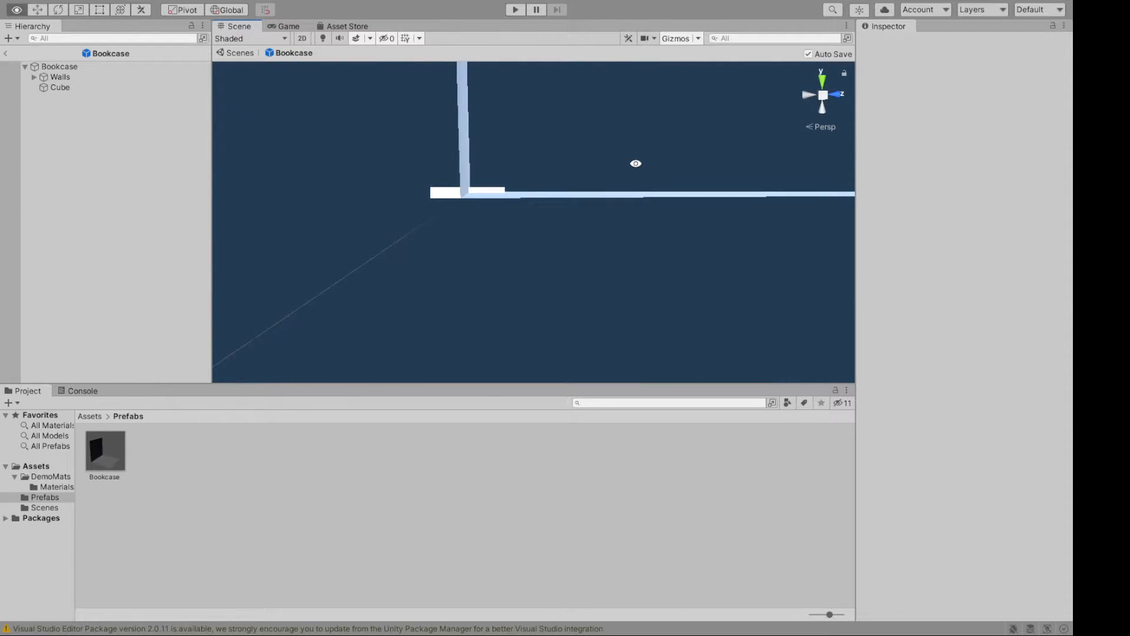
key("r")
left_click_drag(465, 190, 166, 323, "alt")
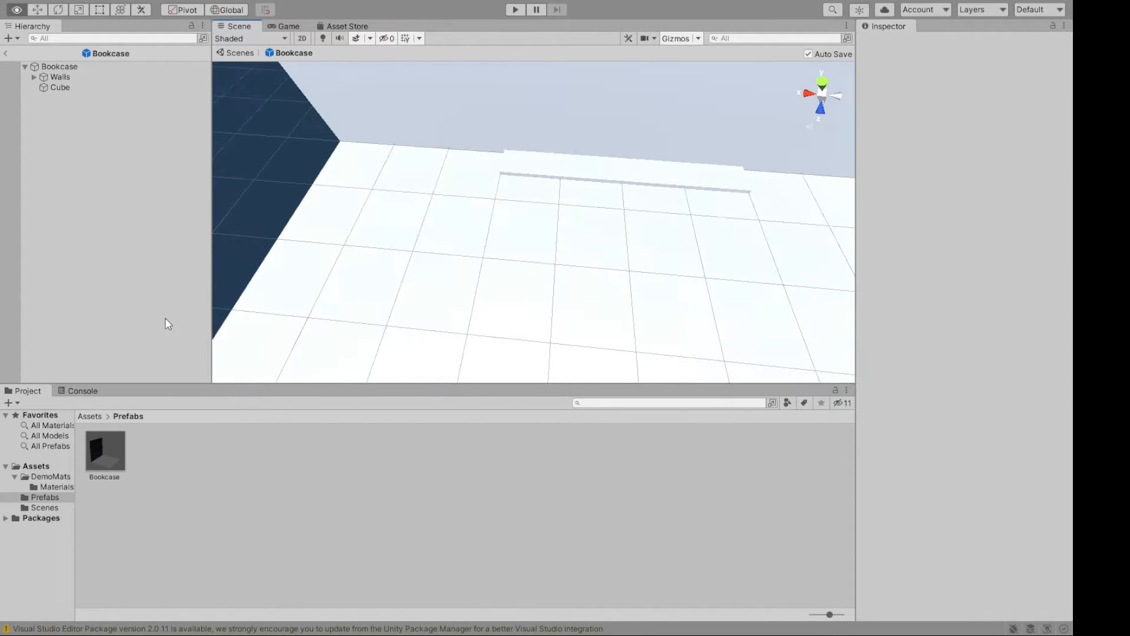
Set the shelf Cube's Z position to 0.5.
left_click(617, 177)
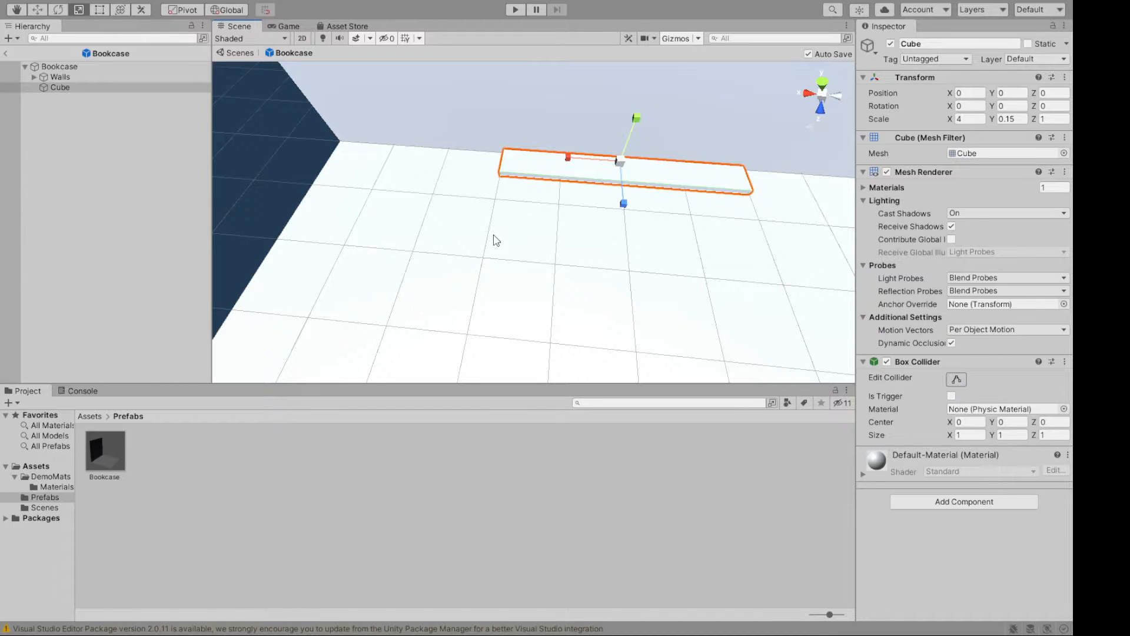
left_click_drag(496, 240, 520, 267, "alt")
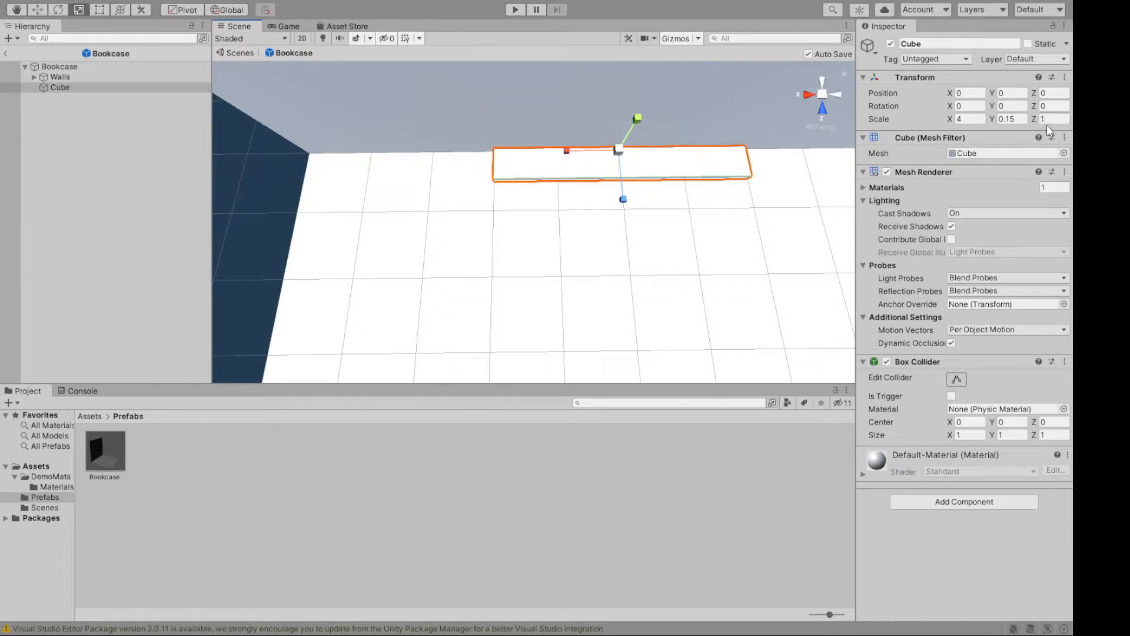
left_click(1050, 92)
type(".5")
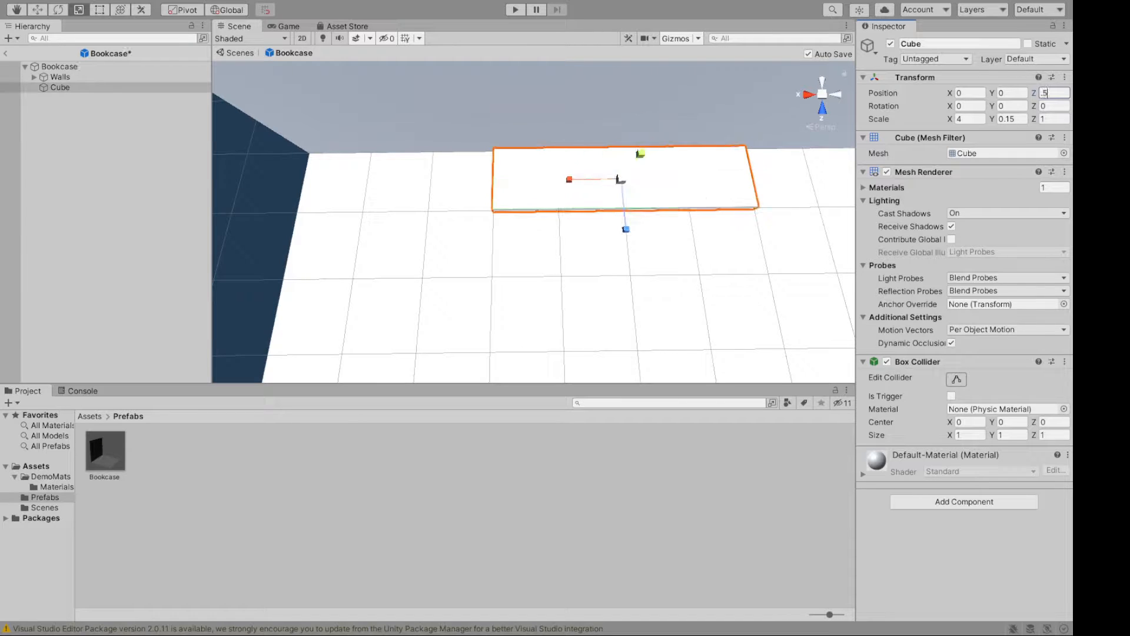
left_click_drag(340, 193, 406, 26, "alt")
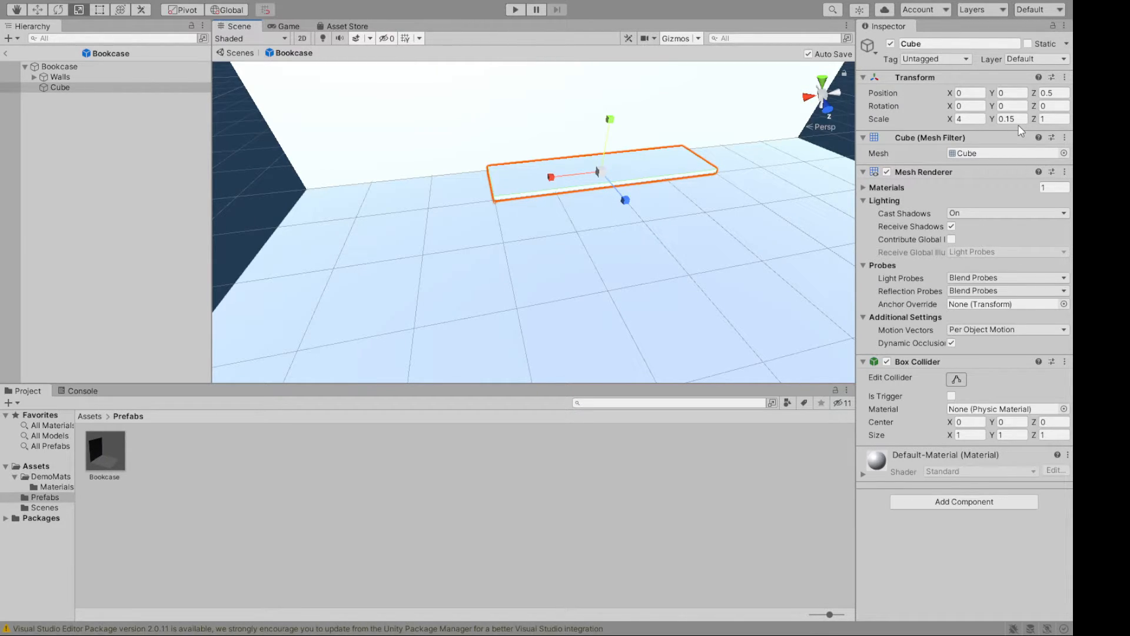
Set the shelf Cube's Y position to 0.15.
left_click(1020, 119)
left_click(1011, 93)
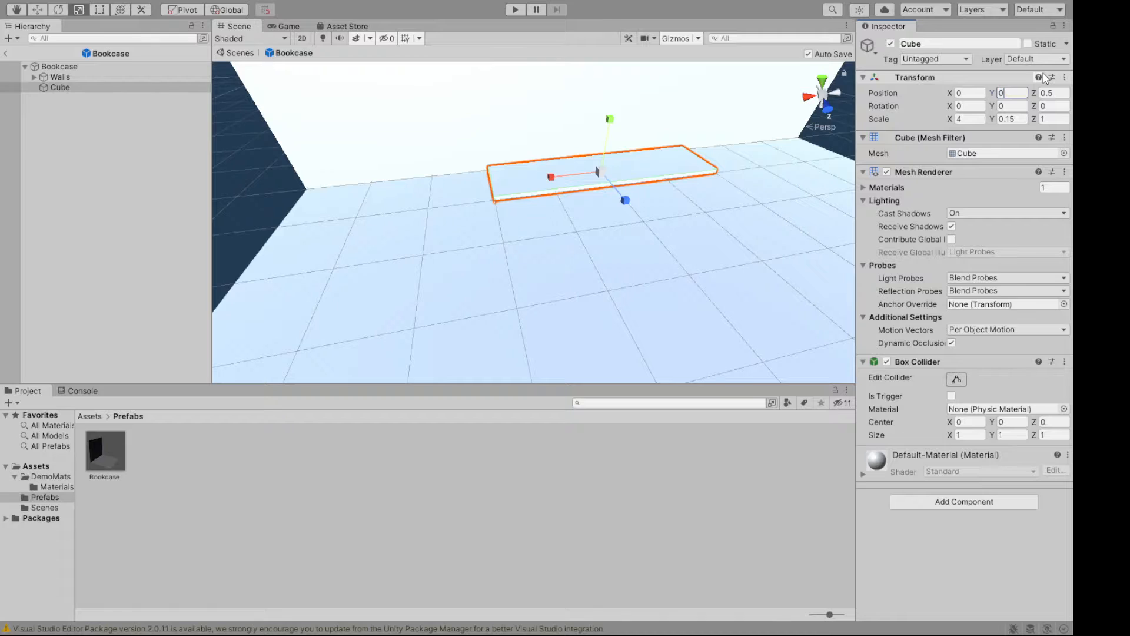
type("0.15")
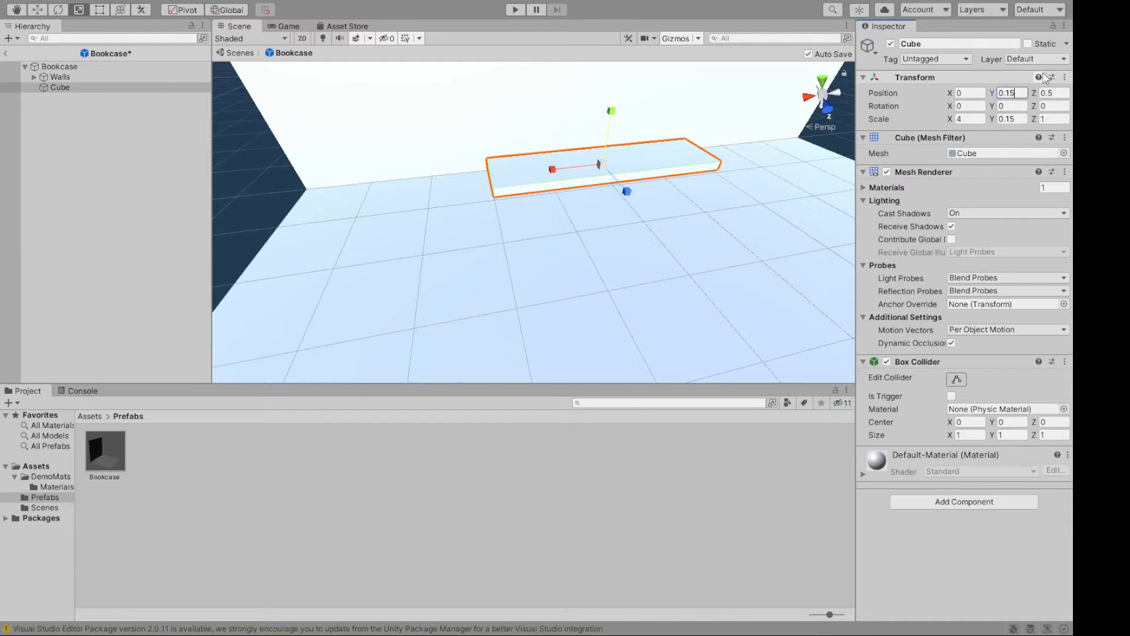
left_click(694, 254)
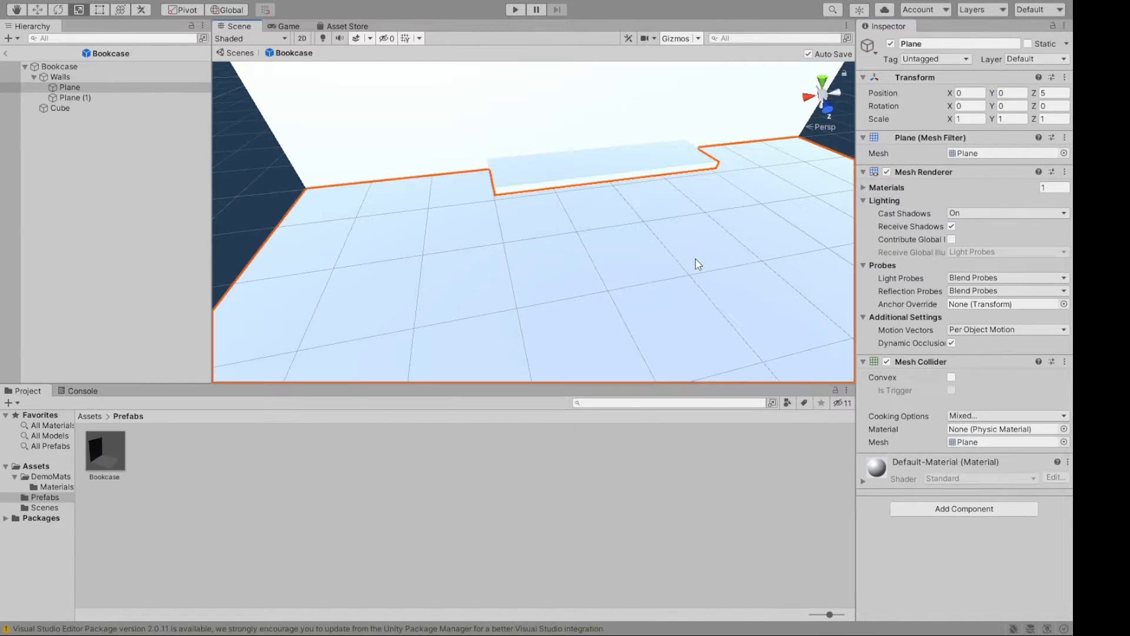
left_click(668, 161)
left_click_drag(669, 158, 570, 285, "alt")
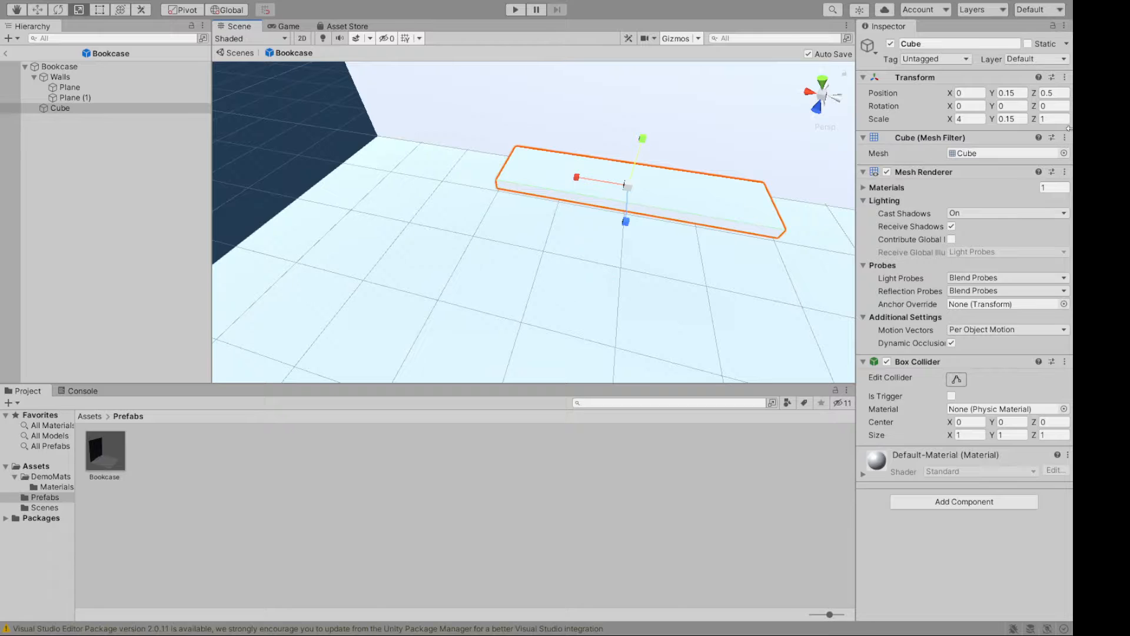
Set the shelf Cube's Y position to 0.15/2 and check from several angles how it rests on the floor.
left_click(1008, 93)
key("Right")
type("2")
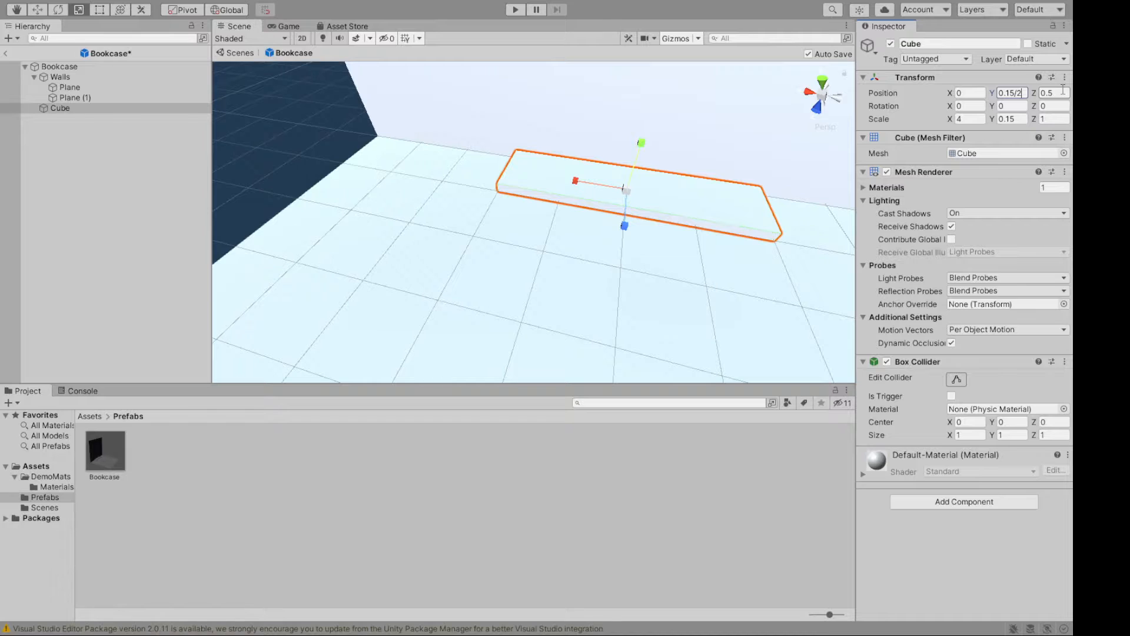
key("Return")
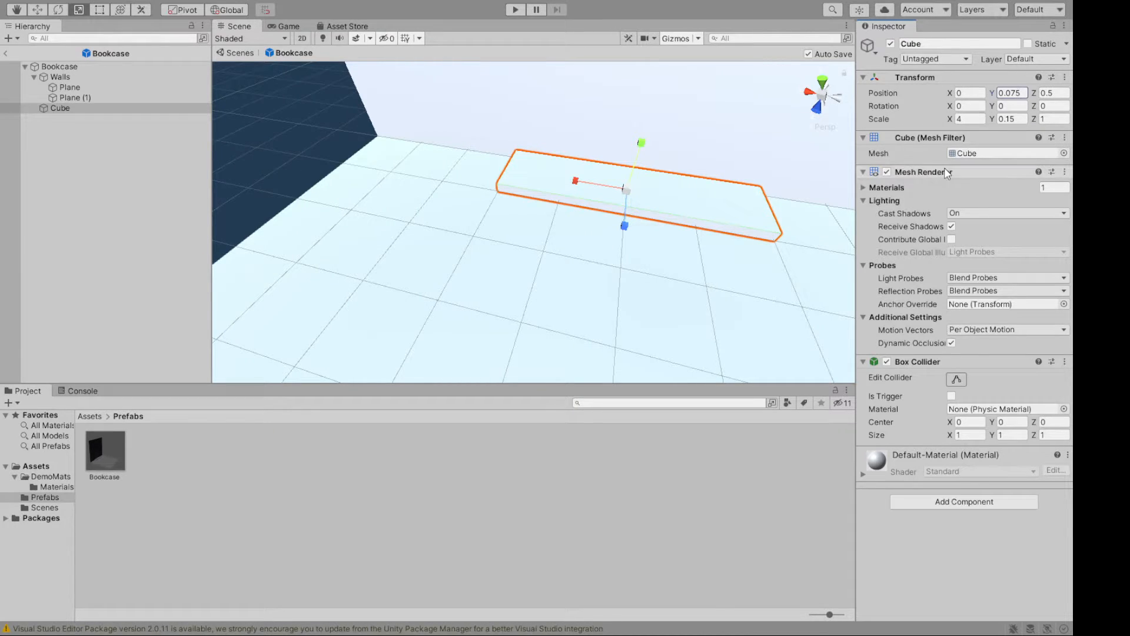
left_click_drag(468, 189, 491, 213, "alt")
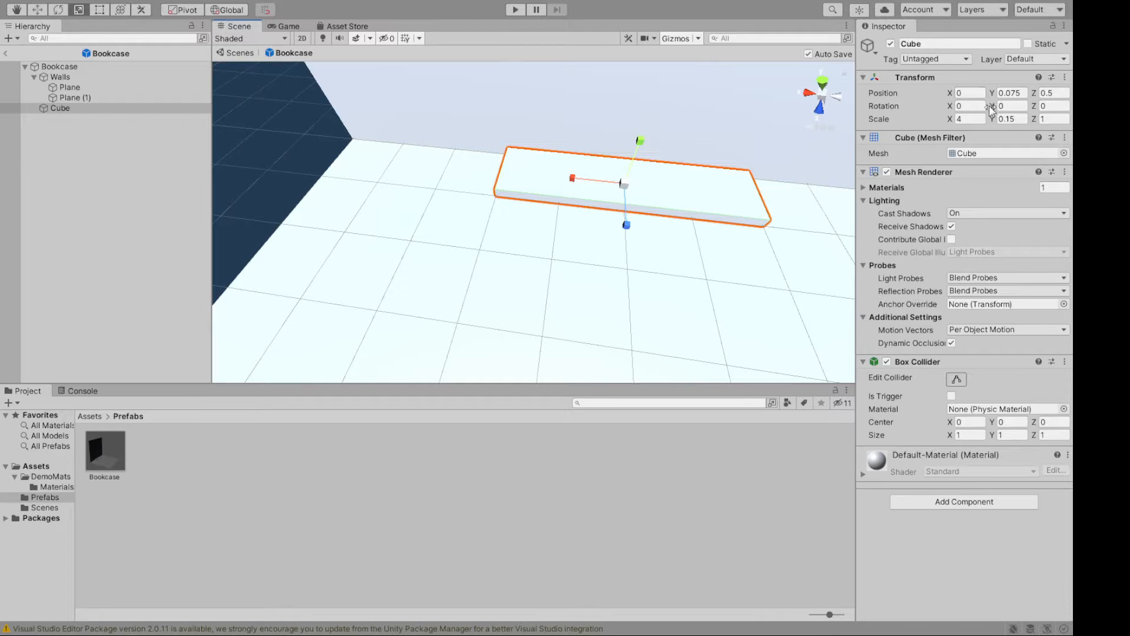
left_click_drag(638, 285, 719, 182, "alt")
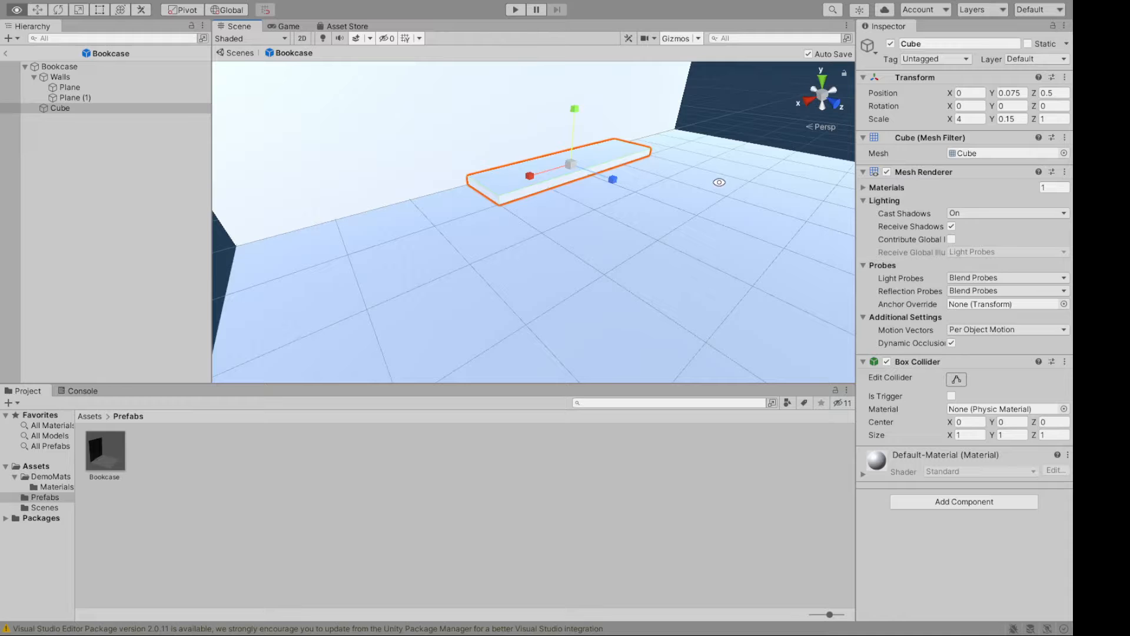
left_click(730, 120)
left_click_drag(764, 272, 689, 312, "alt")
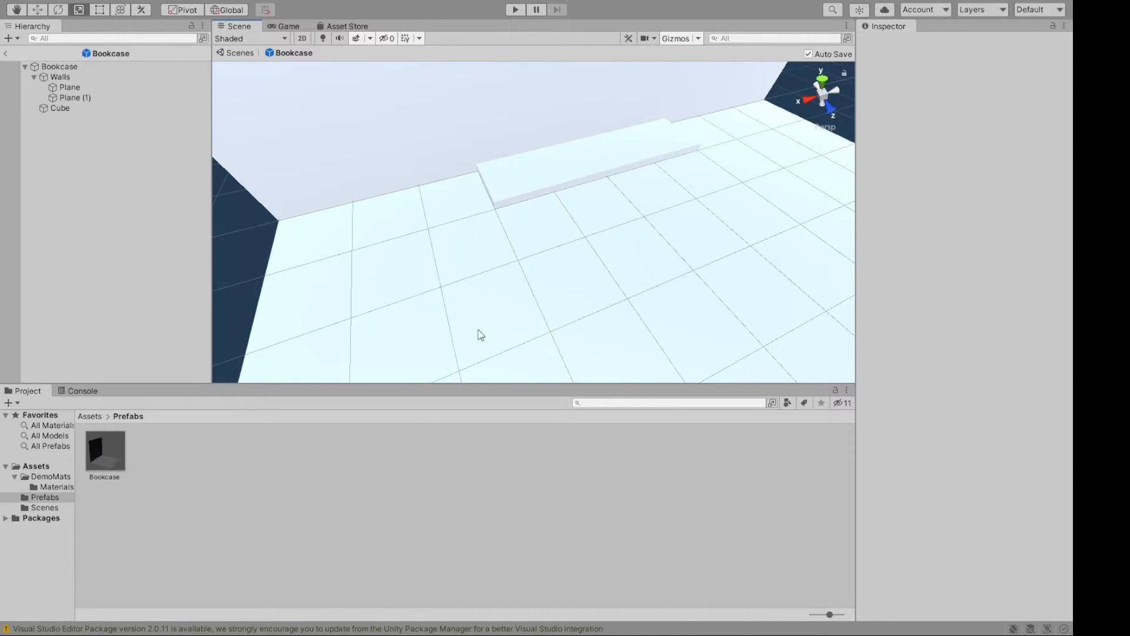
Create a folder named Materials in the Assets folder.
left_click(178, 452)
left_click(44, 466)
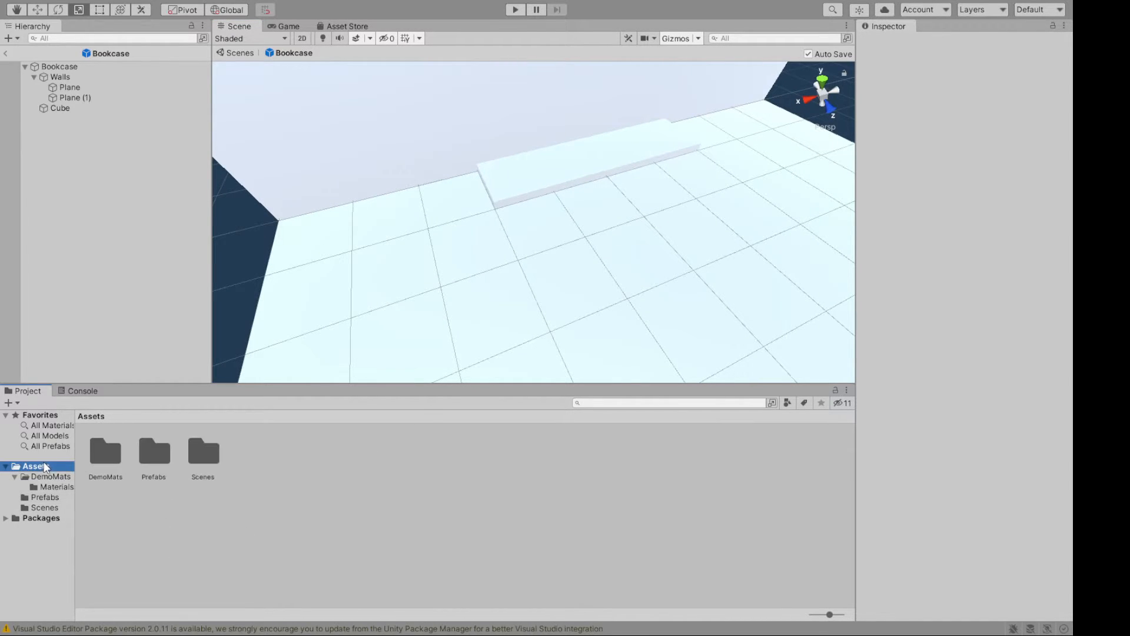
right_click(263, 458)
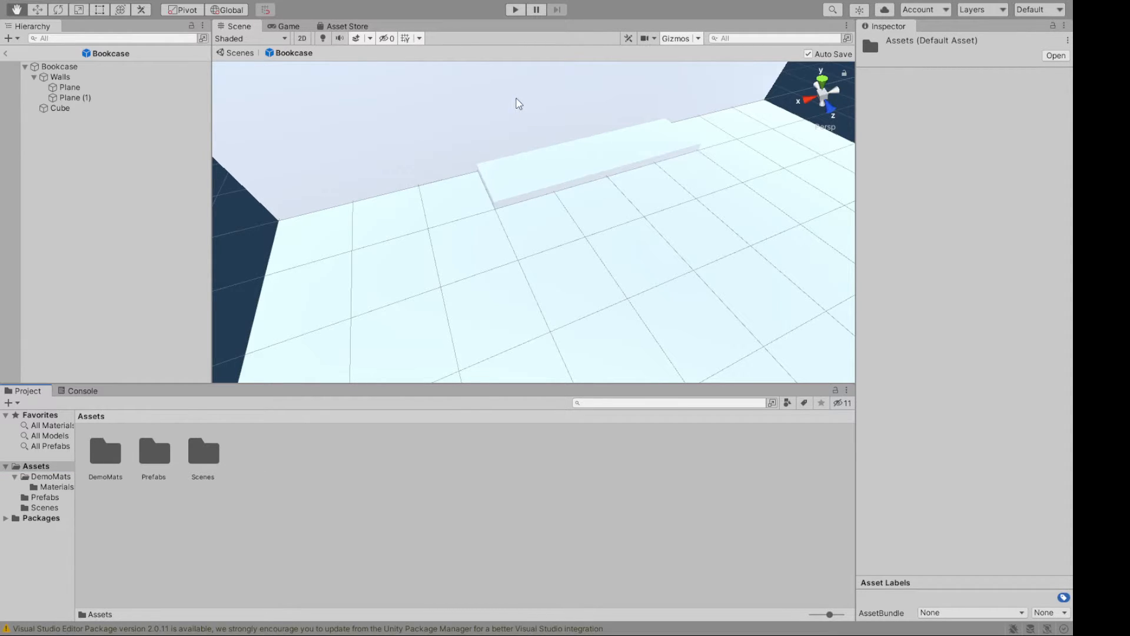
left_click(527, 104)
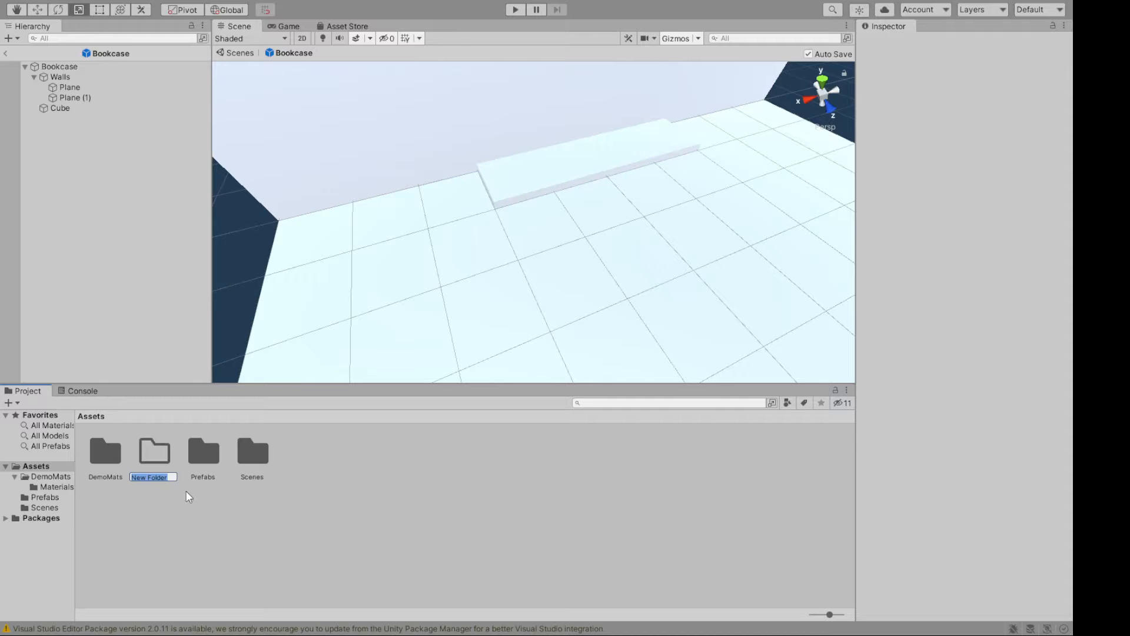
type("Materials")
key("Return")
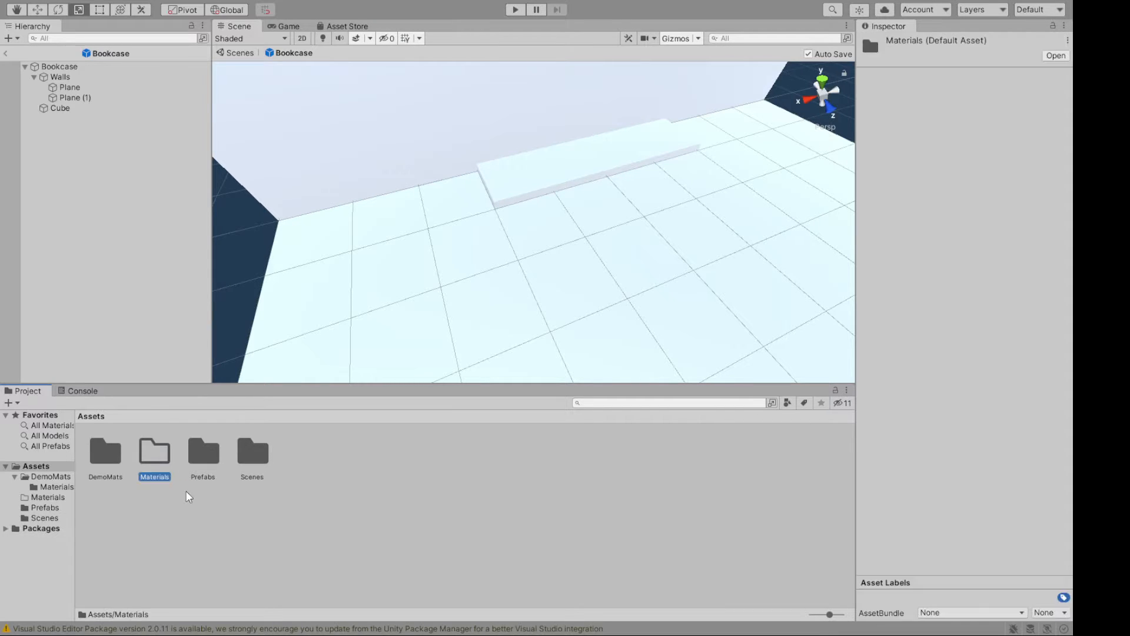
Create a material in the new Materials folder with a brown albedo, metallic about 0.219 and smoothness about 0.079.
double_click(159, 452)
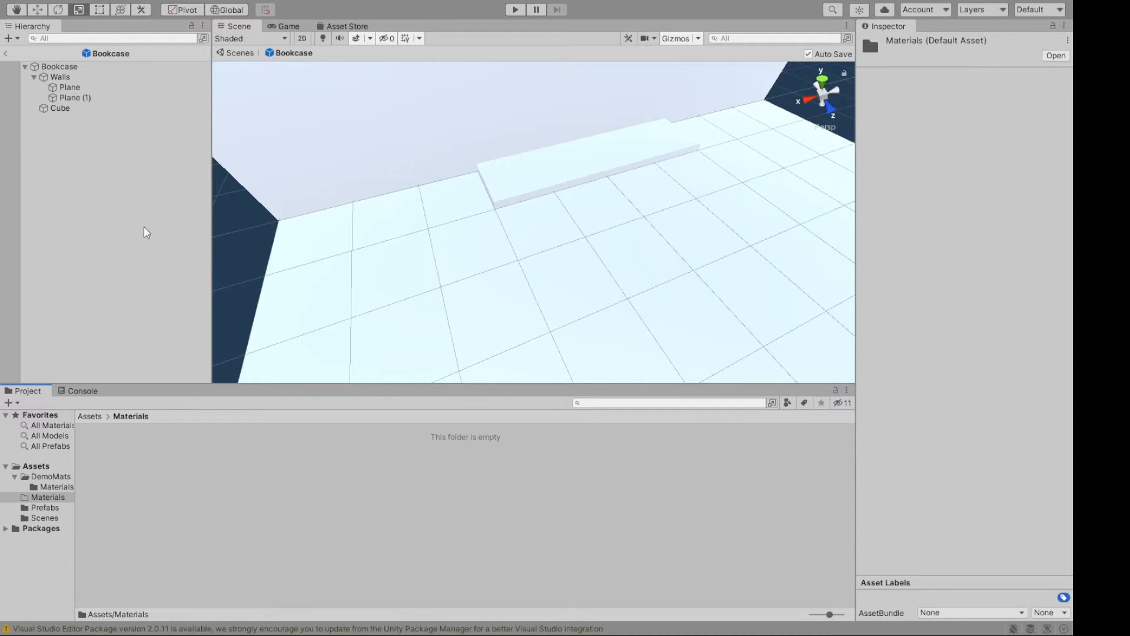
left_click(359, 358)
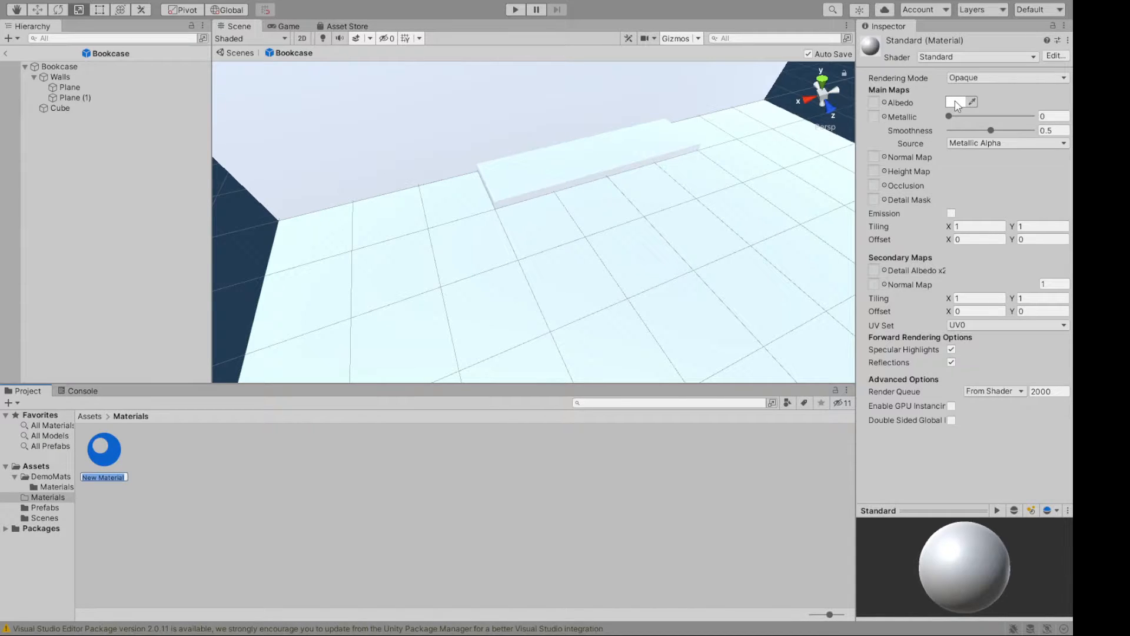
key("Return")
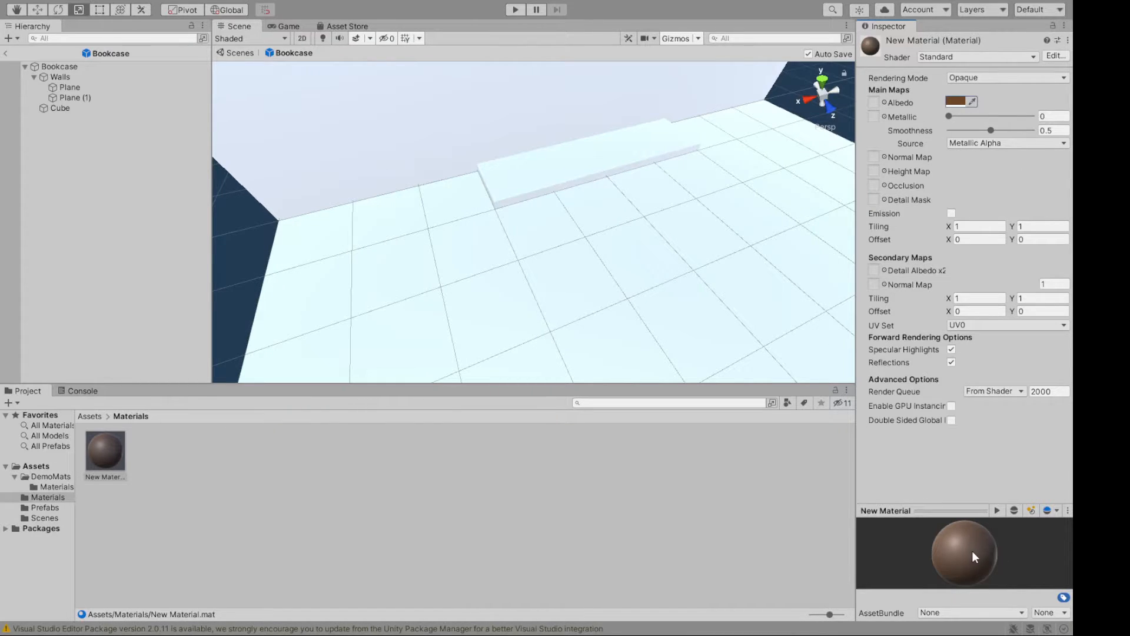
mouse_move(973, 549)
left_mouse_down()
mouse_move(937, 535)
mouse_move(1038, 577)
mouse_move(1005, 557)
mouse_move(976, 566)
mouse_move(1033, 540)
mouse_move(983, 566)
mouse_move(990, 555)
left_mouse_up()
left_click_drag(991, 130, 966, 116)
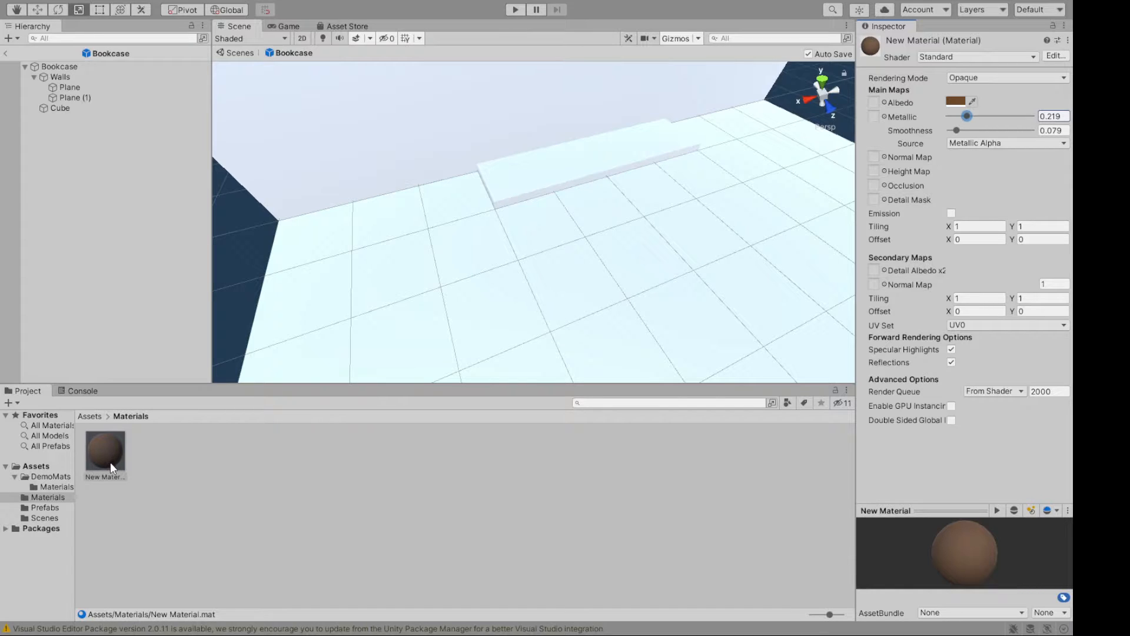
Apply the brown material to the shelf Cube in the scene.
left_click_drag(108, 468, 539, 184)
right_click_drag(527, 300, 435, 303)
scroll(437, 305, "down", 4)
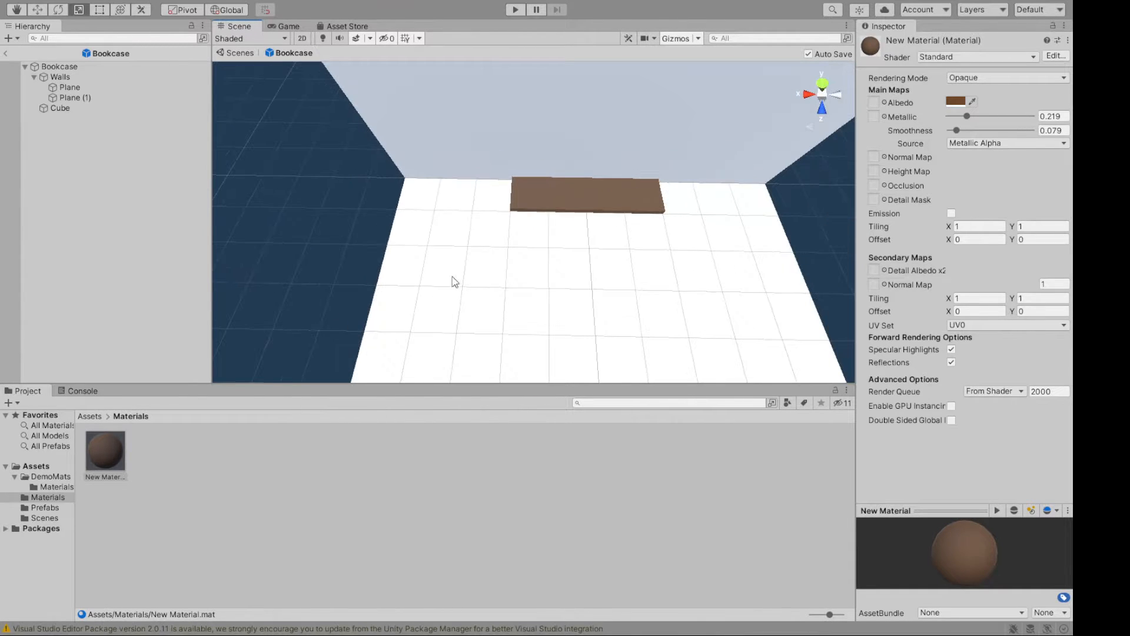
left_click_drag(454, 280, 646, 194, "alt")
middle_click_drag(635, 212, 570, 279)
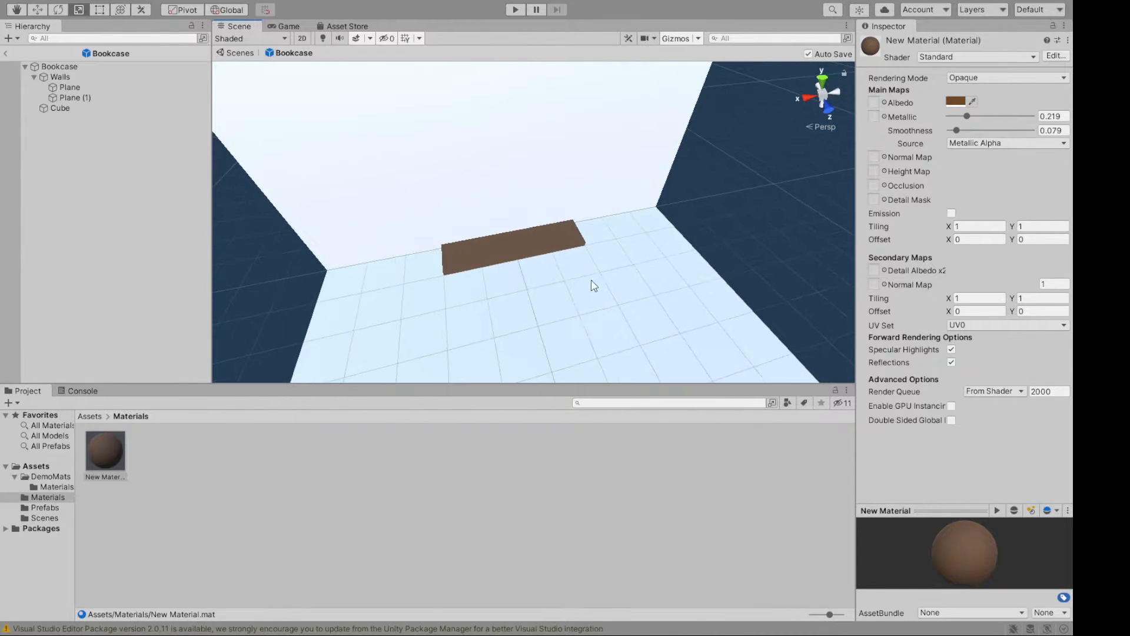
left_click_drag(594, 284, 585, 218, "alt")
middle_click_drag(589, 302, 613, 328)
left_click_drag(612, 328, 628, 306, "alt")
middle_click_drag(628, 305, 633, 343)
middle_click_drag(652, 309, 628, 344)
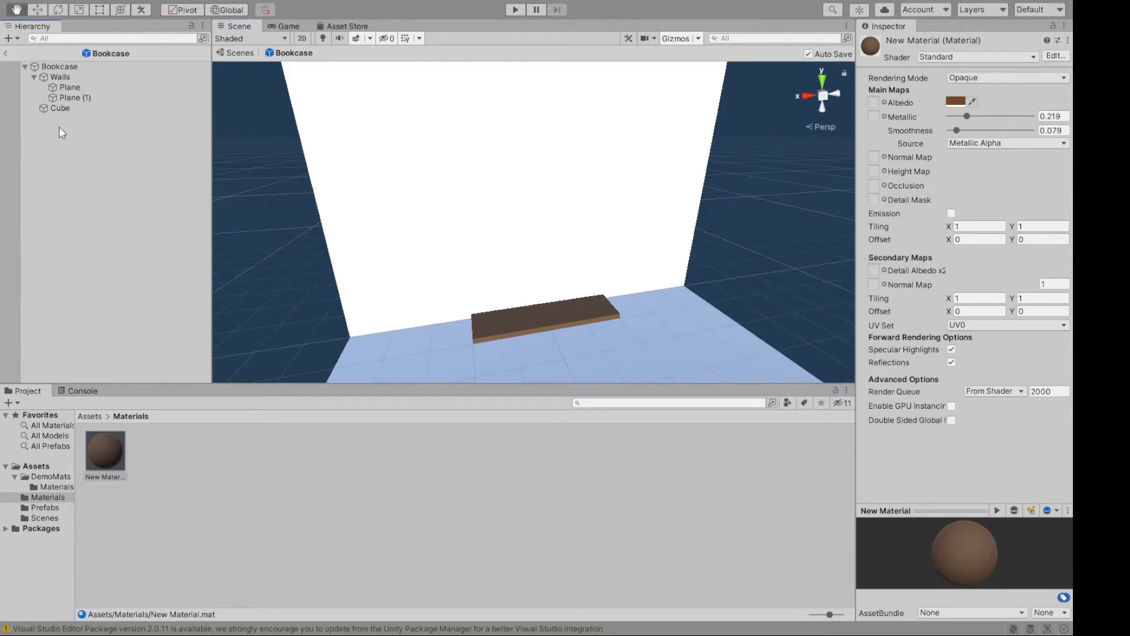
Rename the shelf Cube as Bottom.
left_click(126, 109)
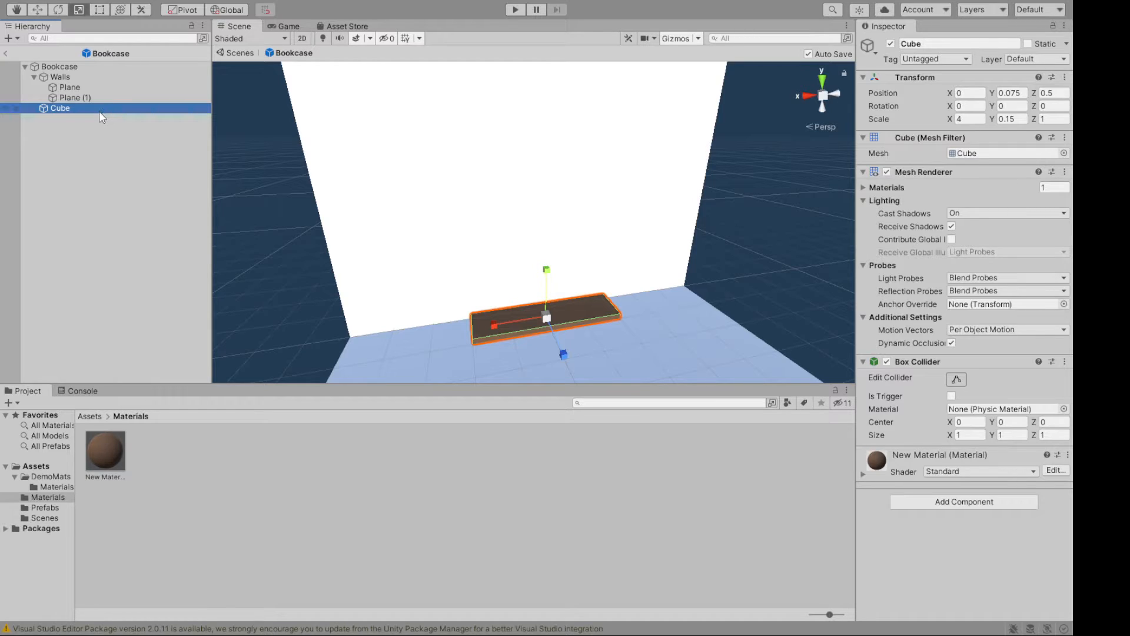
left_click(66, 109)
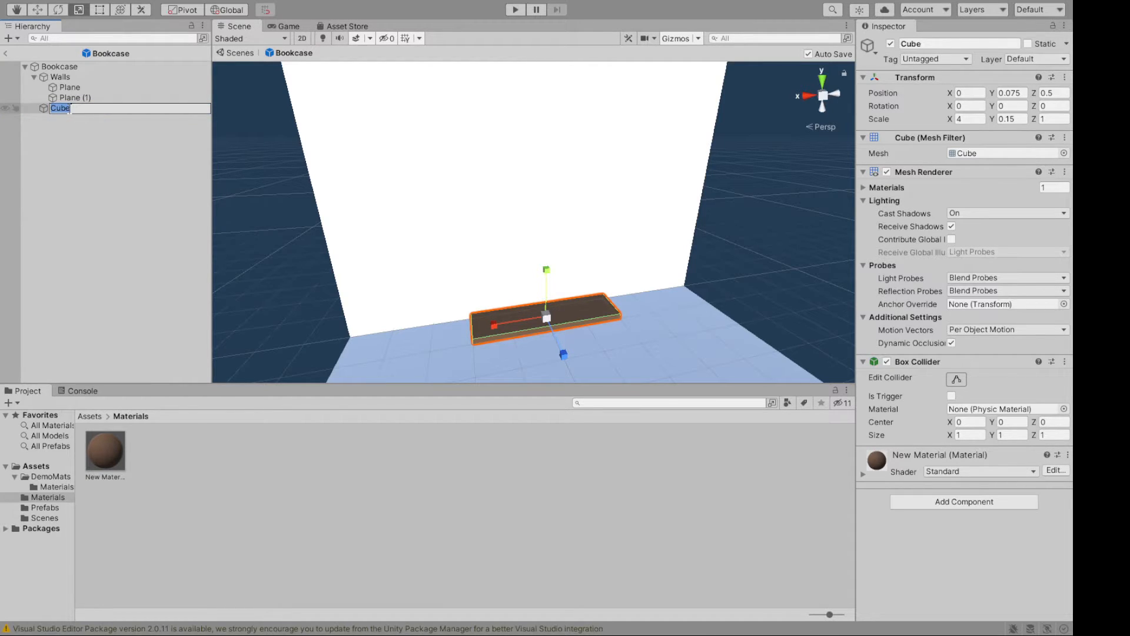
type("Bottom")
key("Return")
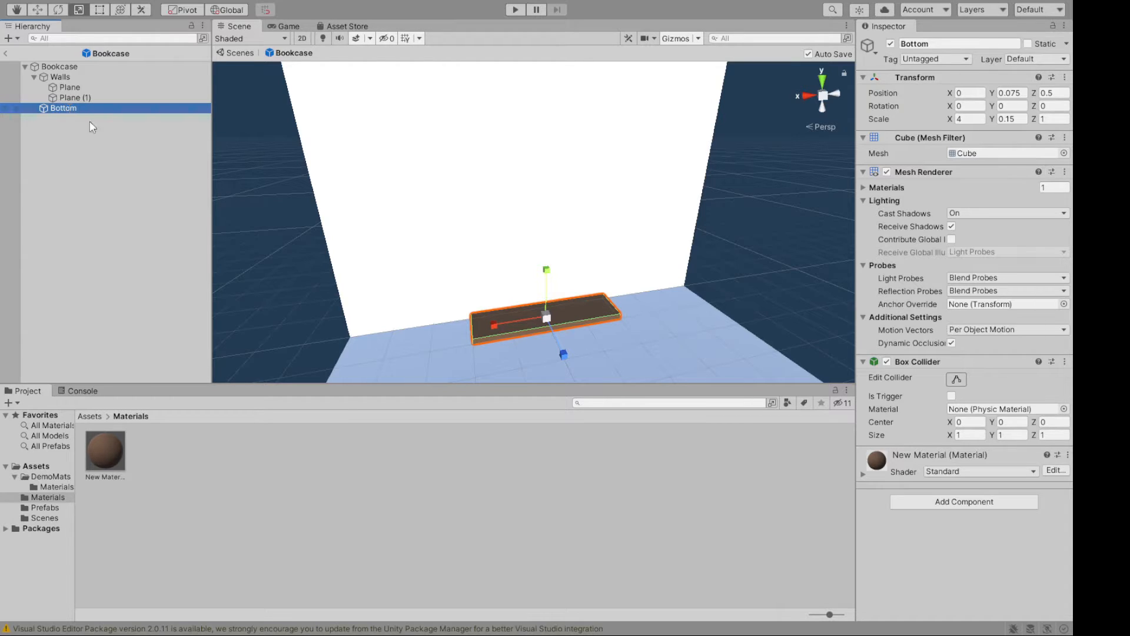
left_click(102, 202)
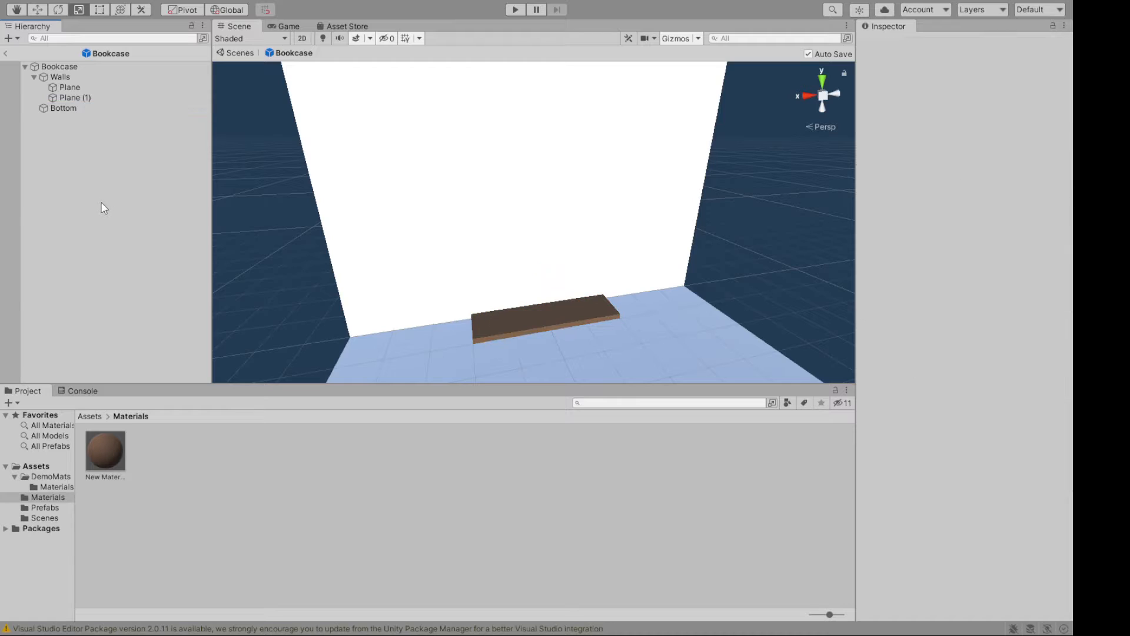
Add a second cube to the Bookcase prefab, keeping its default name Cube.
left_click(53, 110)
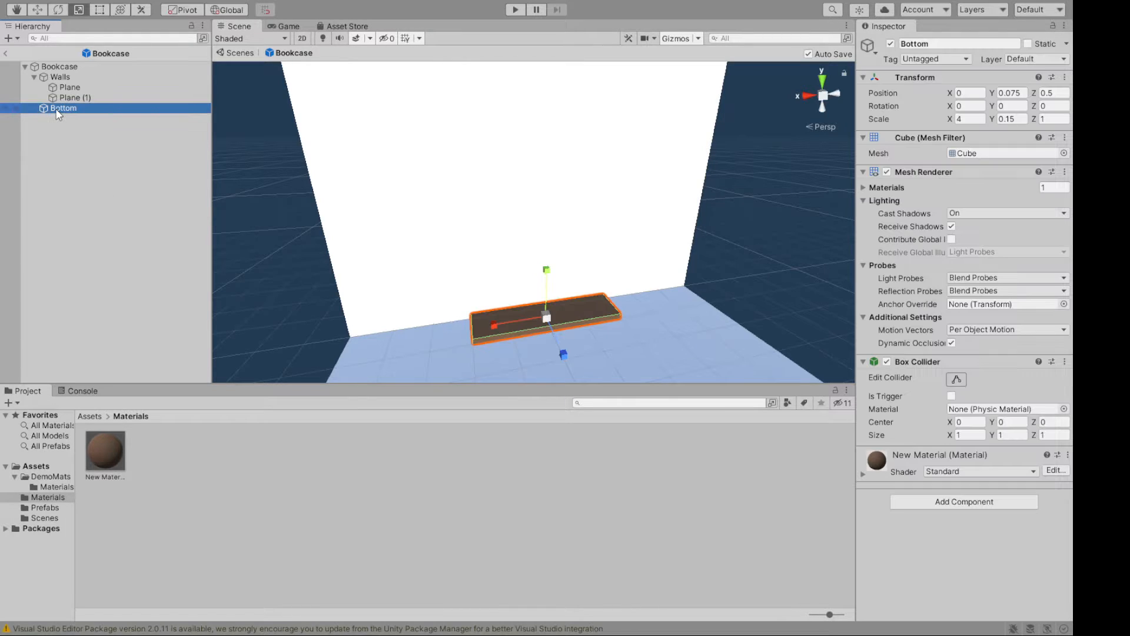
left_click(48, 133)
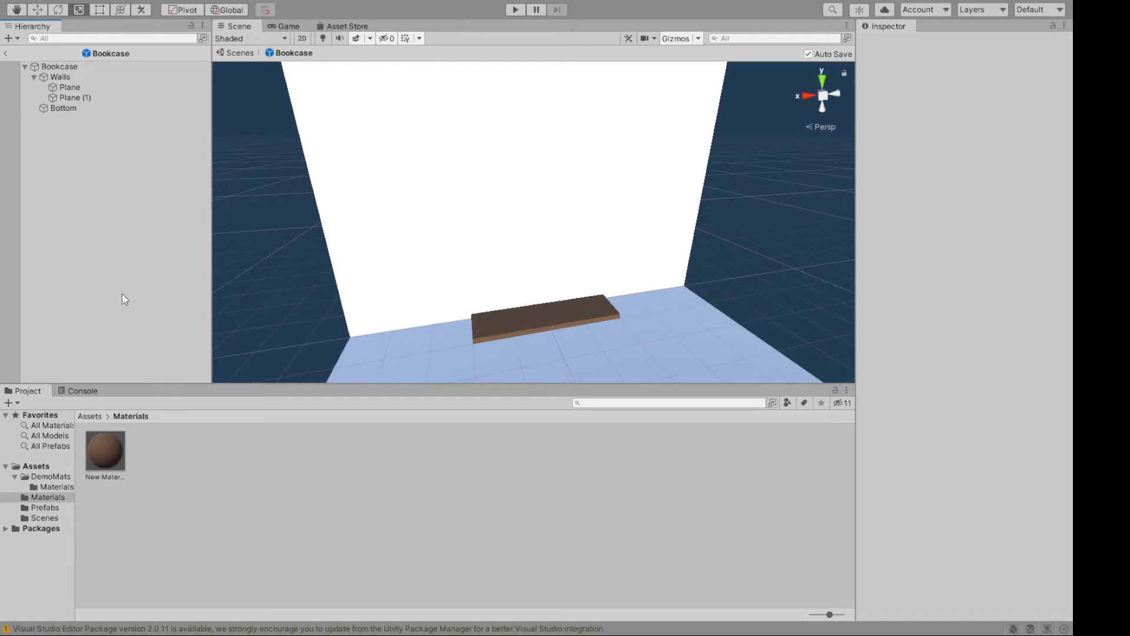
left_click(225, 301)
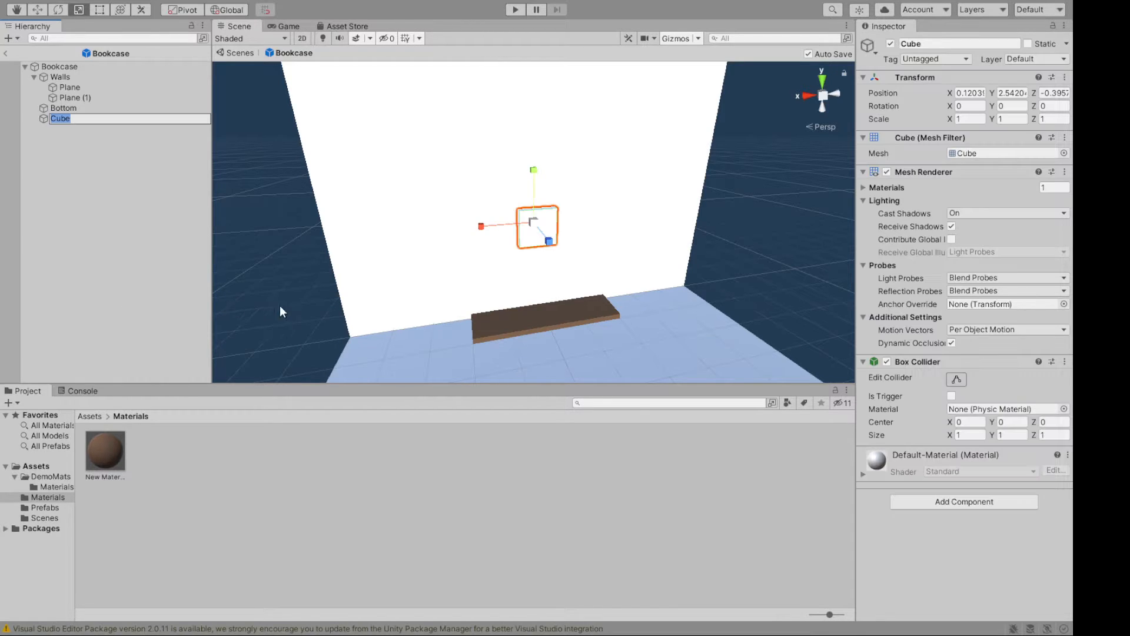
key("alt")
left_click_drag(240, 237, 509, 239, "alt")
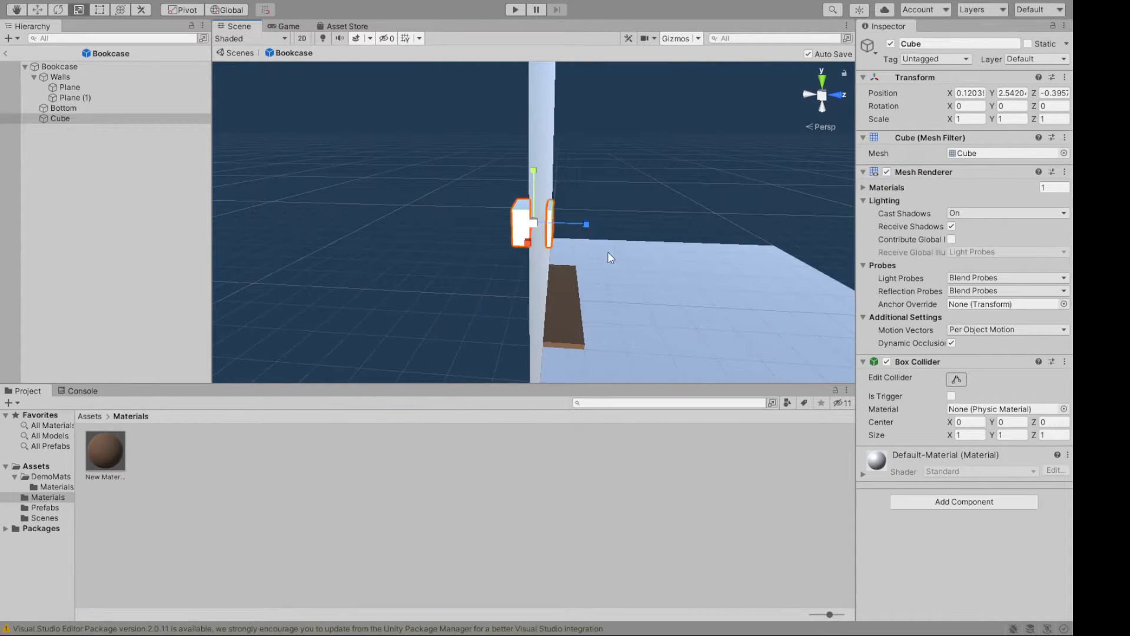
Set the new Cube's position to 0 on X, Y and Z and activate the Move tool.
left_click(970, 94)
type("0")
key("Tab")
type("0")
key("Tab")
type("0")
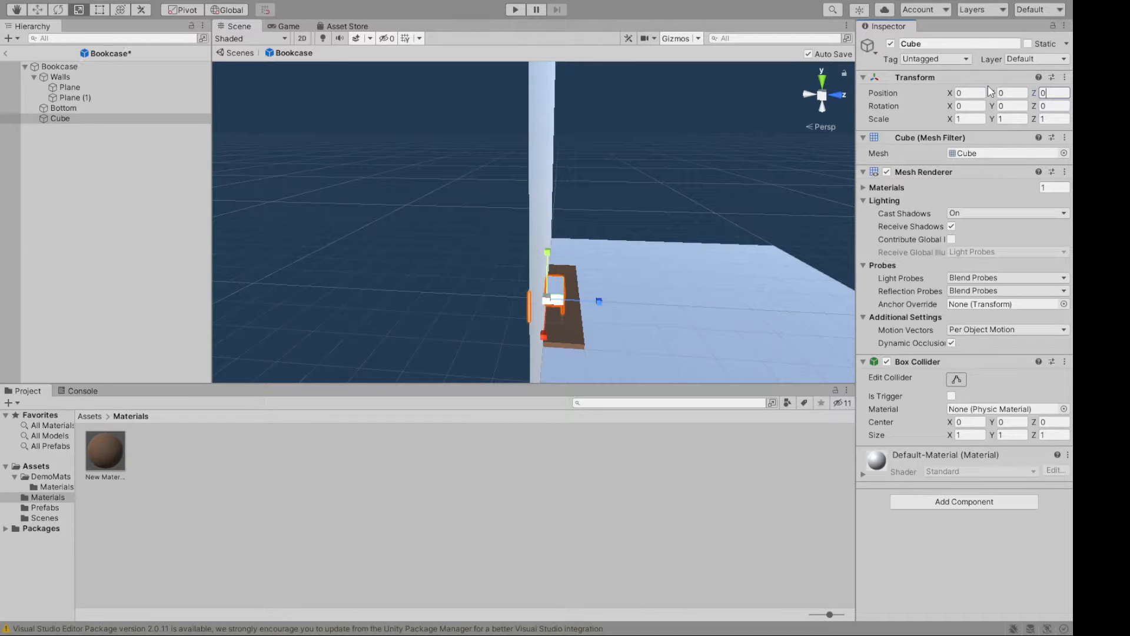
left_click_drag(598, 249, 154, 328, "alt")
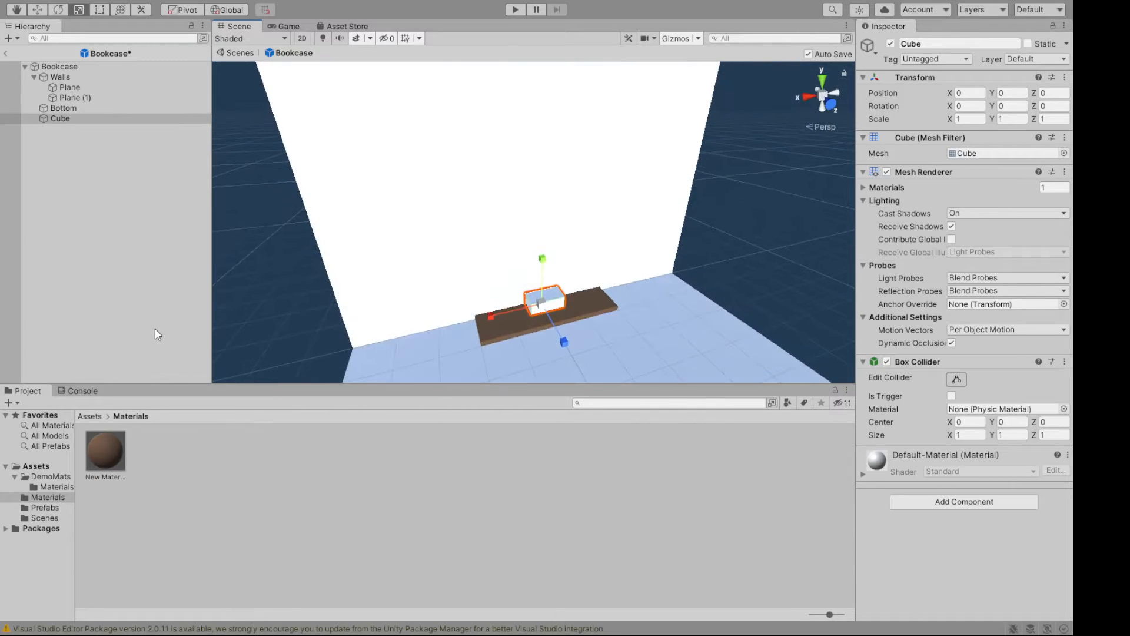
key("w")
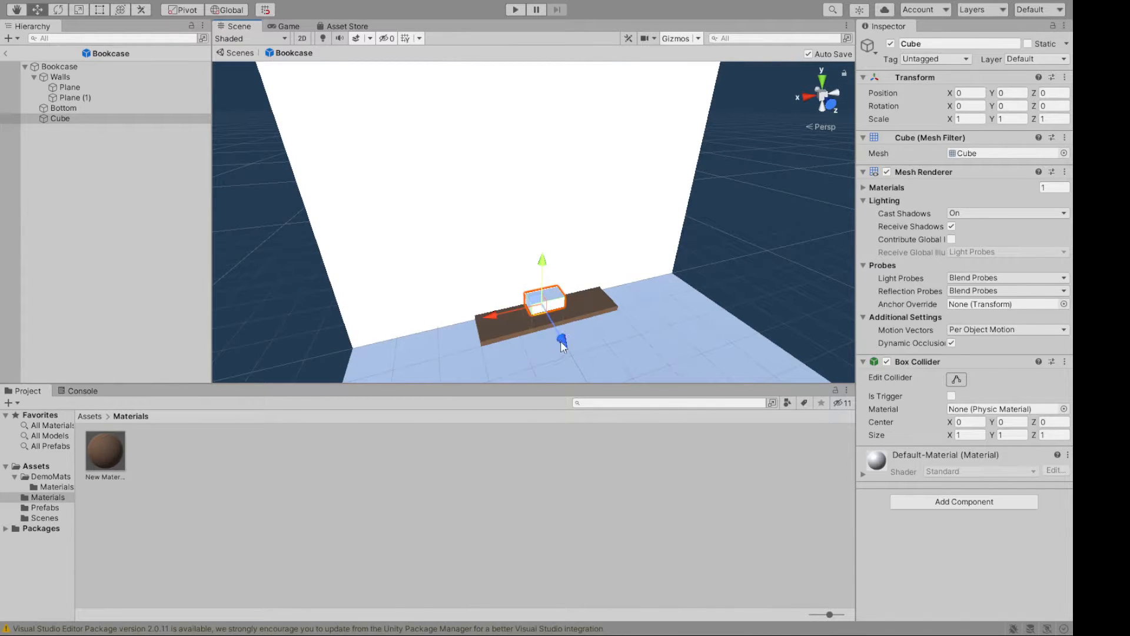
Move the Cube away from the wall and up above the Bottom shelf, to about Y 3.99 and Z 2.04.
left_click_drag(561, 341, 605, 387)
left_click_drag(580, 321, 589, 146)
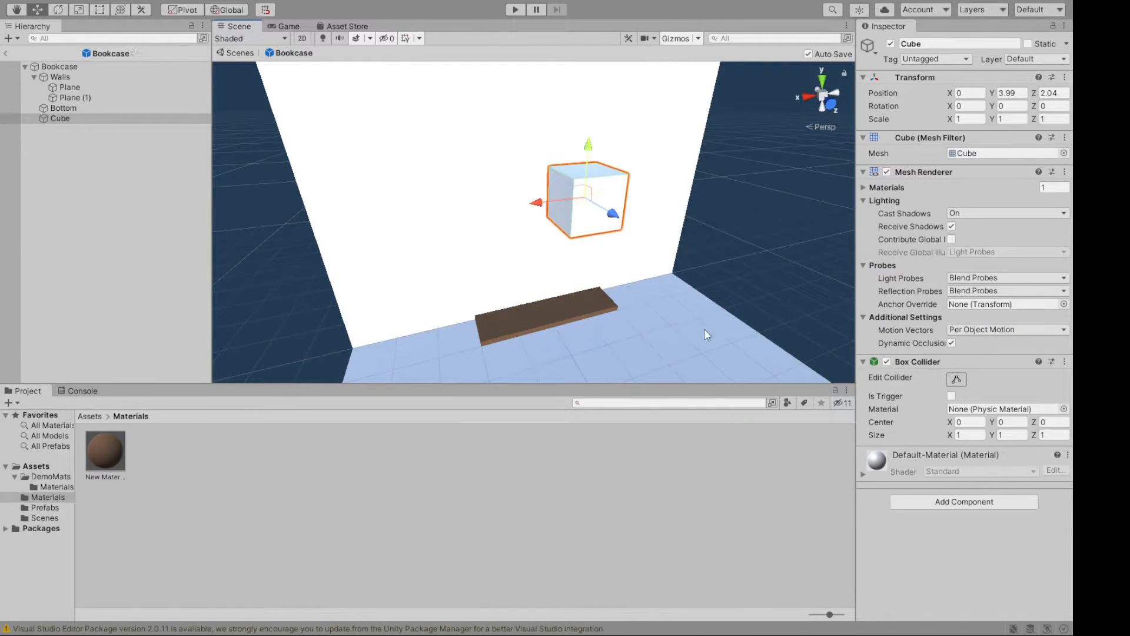
left_click_drag(704, 334, 617, 362, "alt")
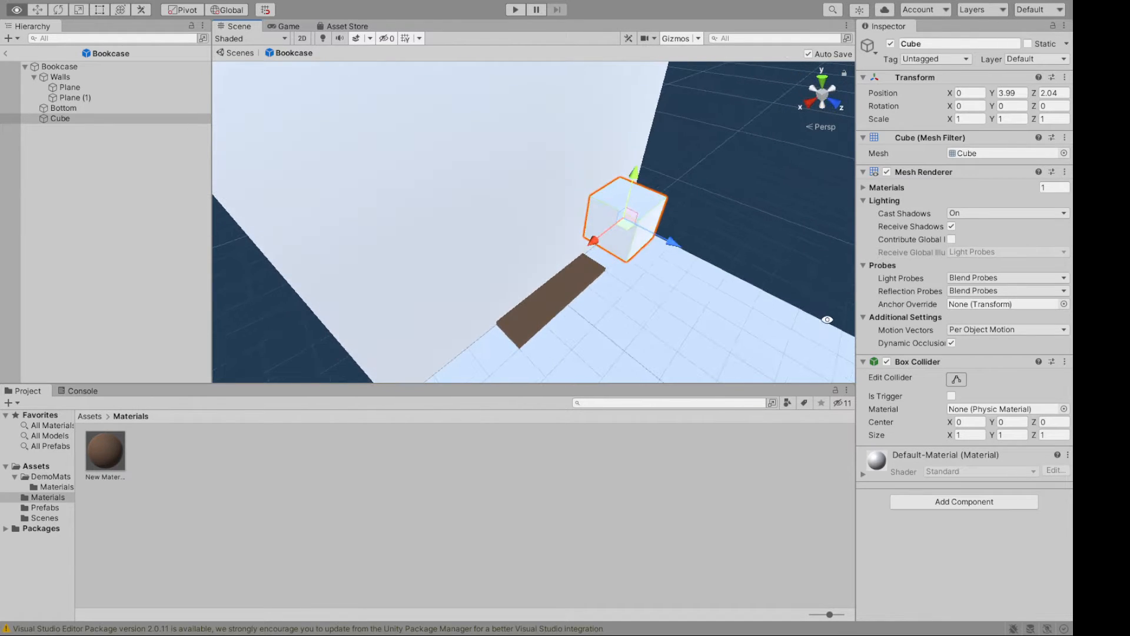
Check the Bottom shelf's thickness and set the Cube's Z scale to 0.15.
left_click(537, 308)
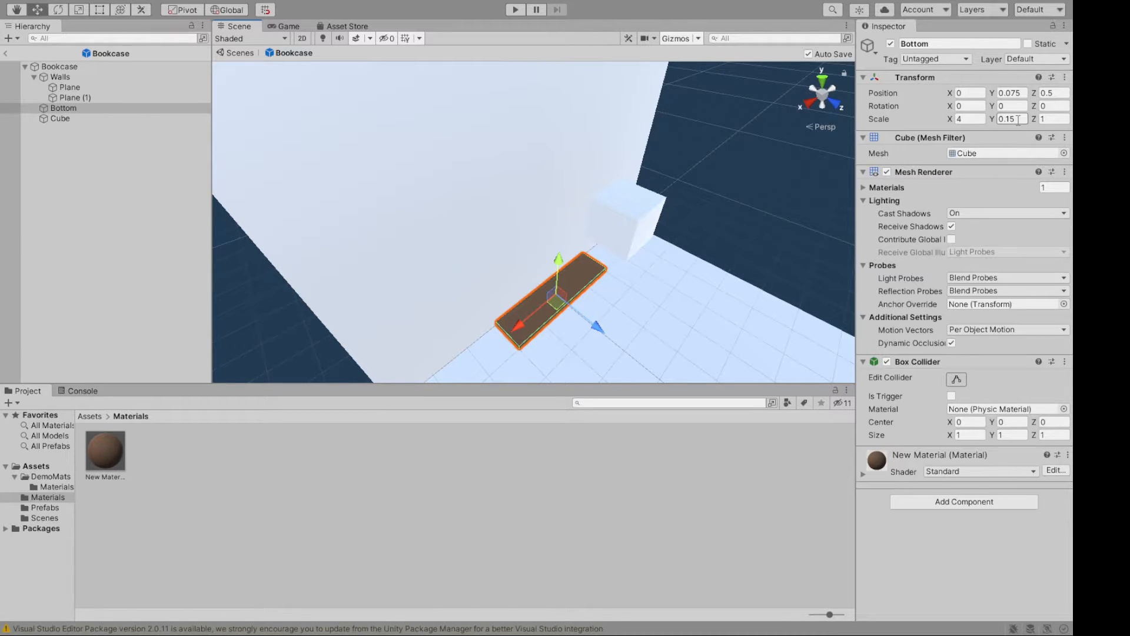
left_click(615, 227)
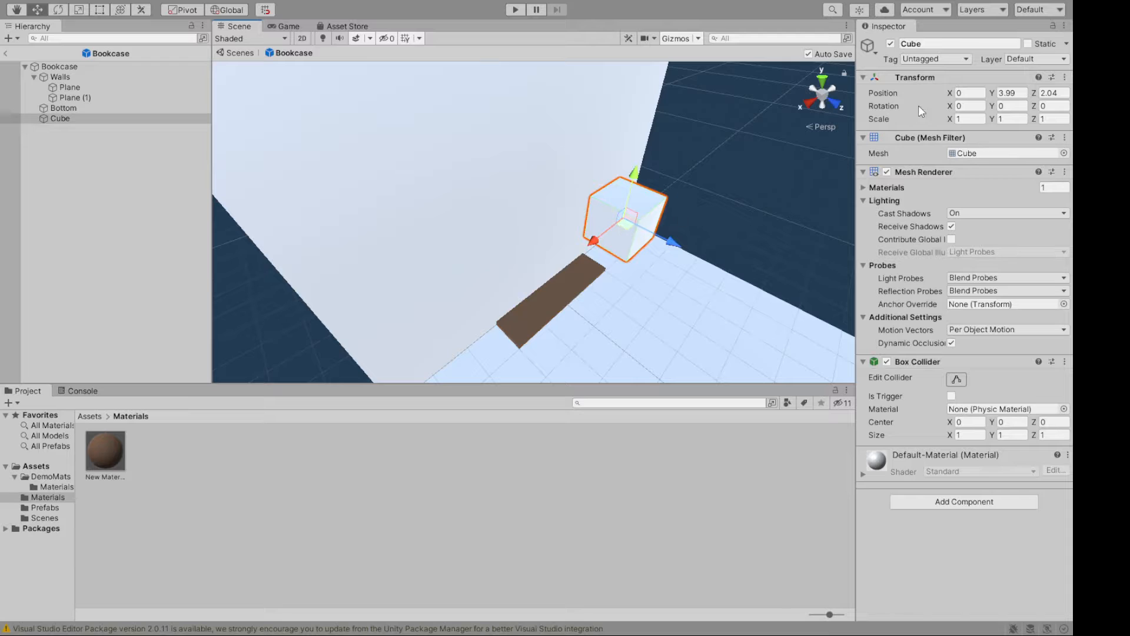
key("Tab")
type(".15")
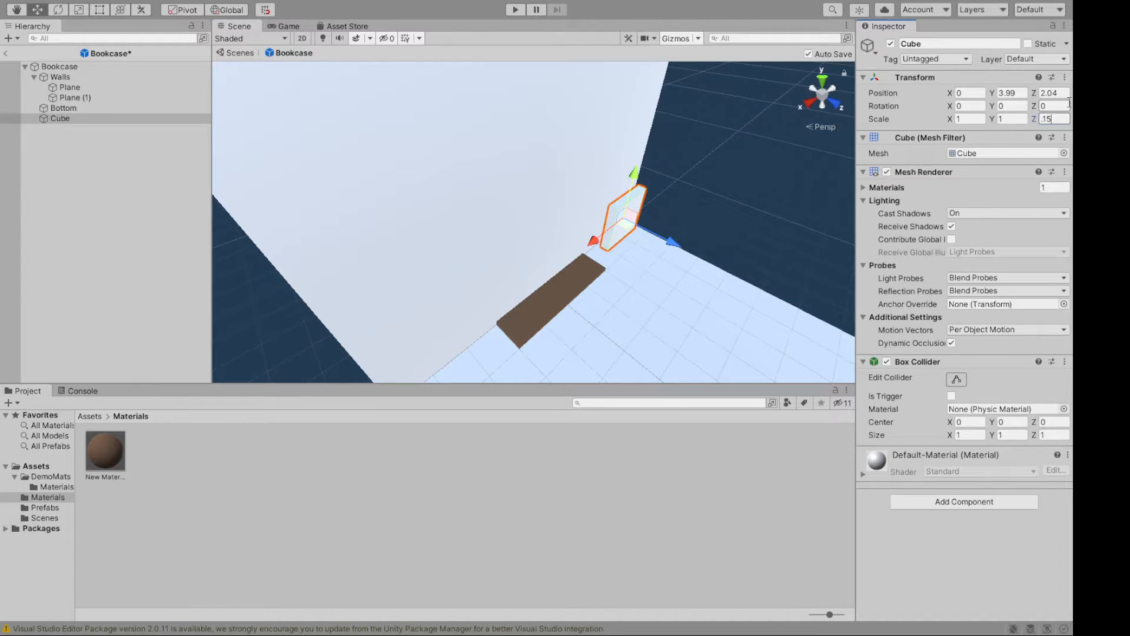
Set the Cube's X scale to 4 so its width matches the Bottom shelf.
left_click(669, 285)
left_click_drag(671, 277, 501, 203, "alt")
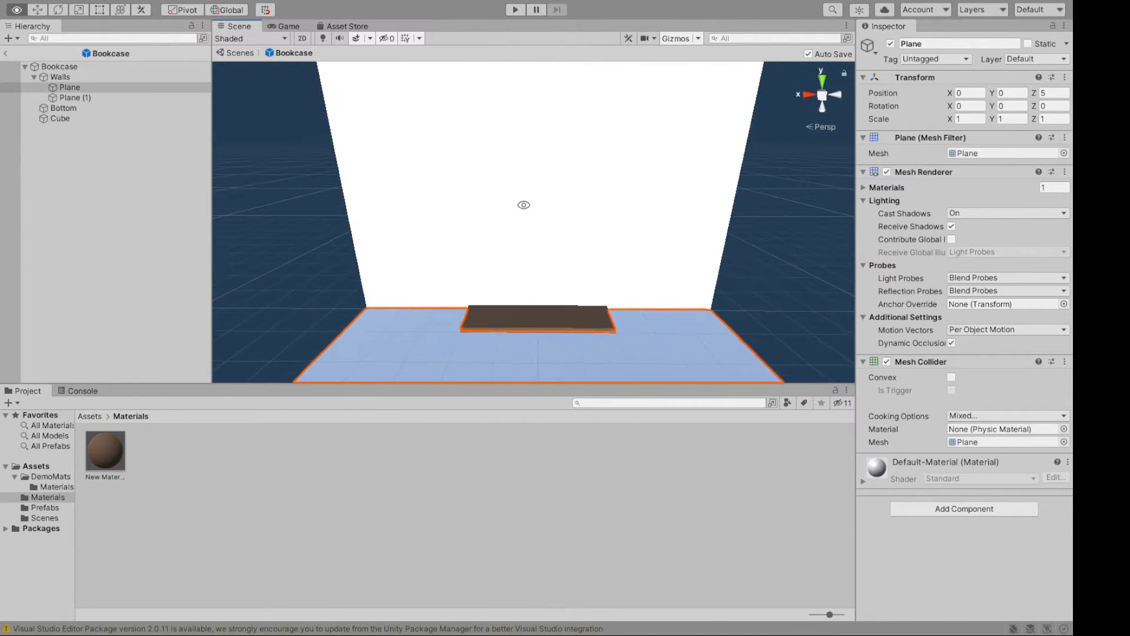
left_click(555, 188)
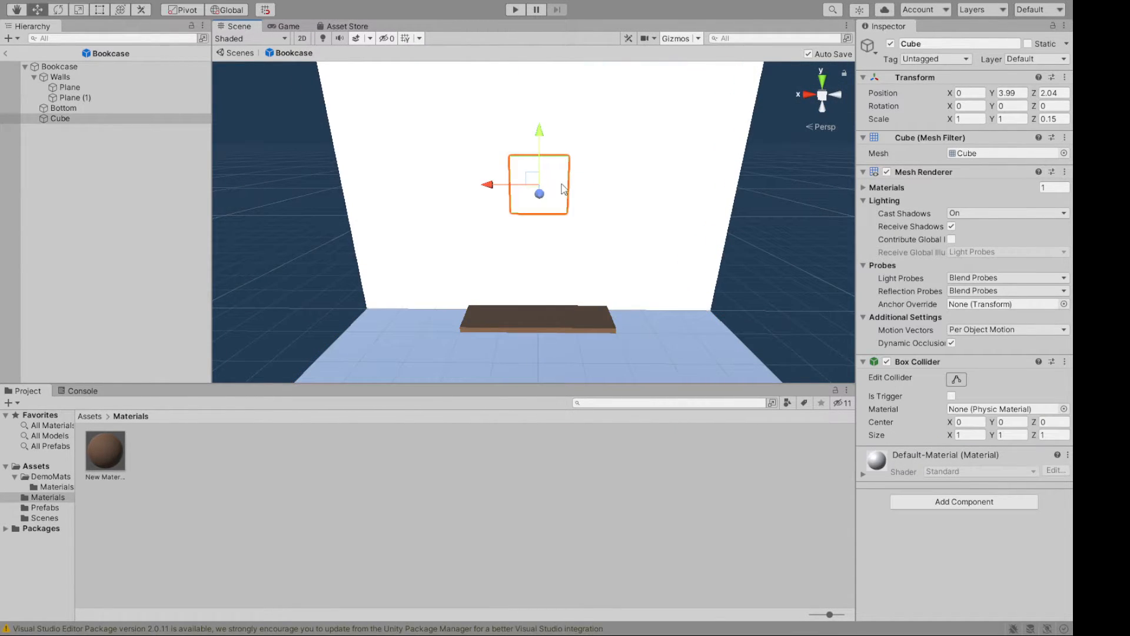
left_click(977, 119)
type("4")
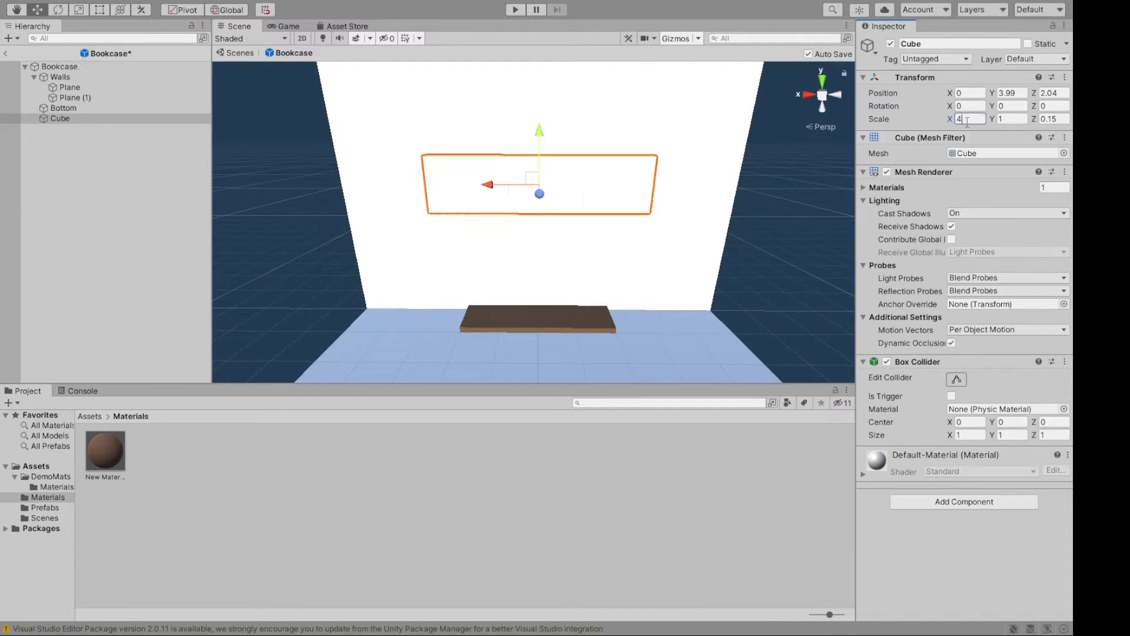
Move the Cube down and back against the wall, to about Y 0.82 and Z 0.14.
left_click_drag(701, 242, 730, 202, "alt")
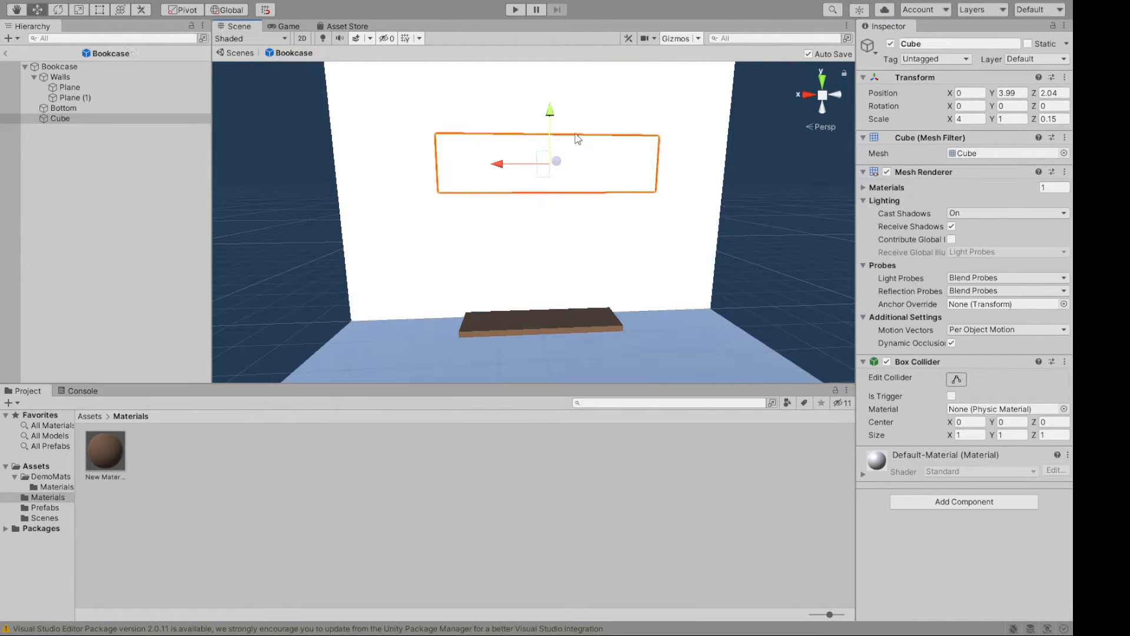
left_click_drag(549, 115, 776, 171)
left_click_drag(628, 220, 630, 244)
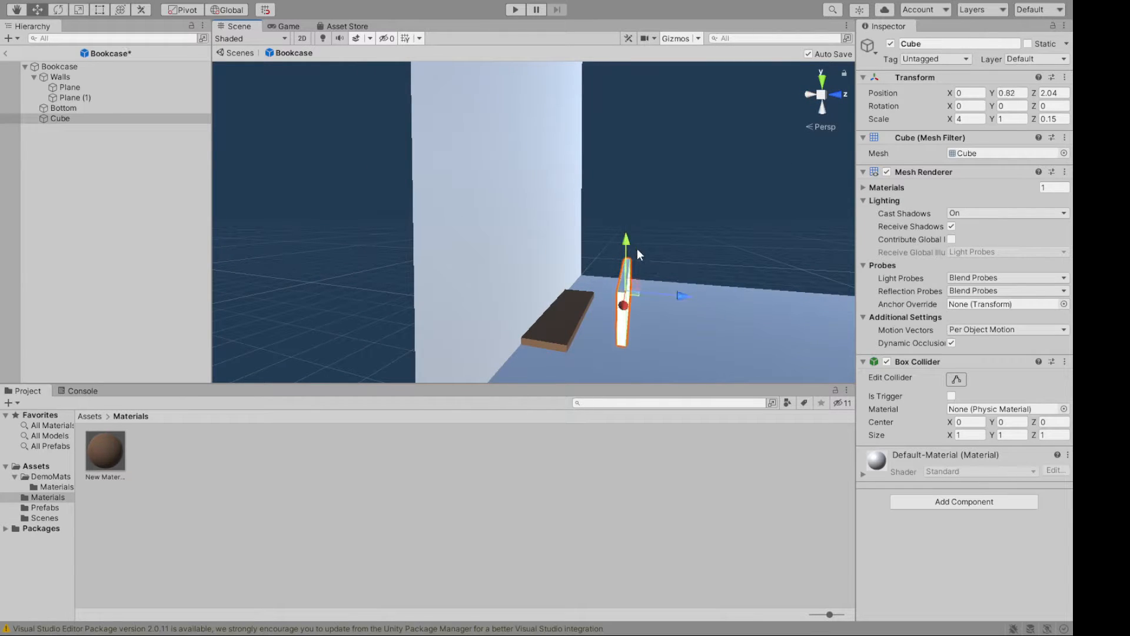
left_click_drag(683, 296, 411, 356)
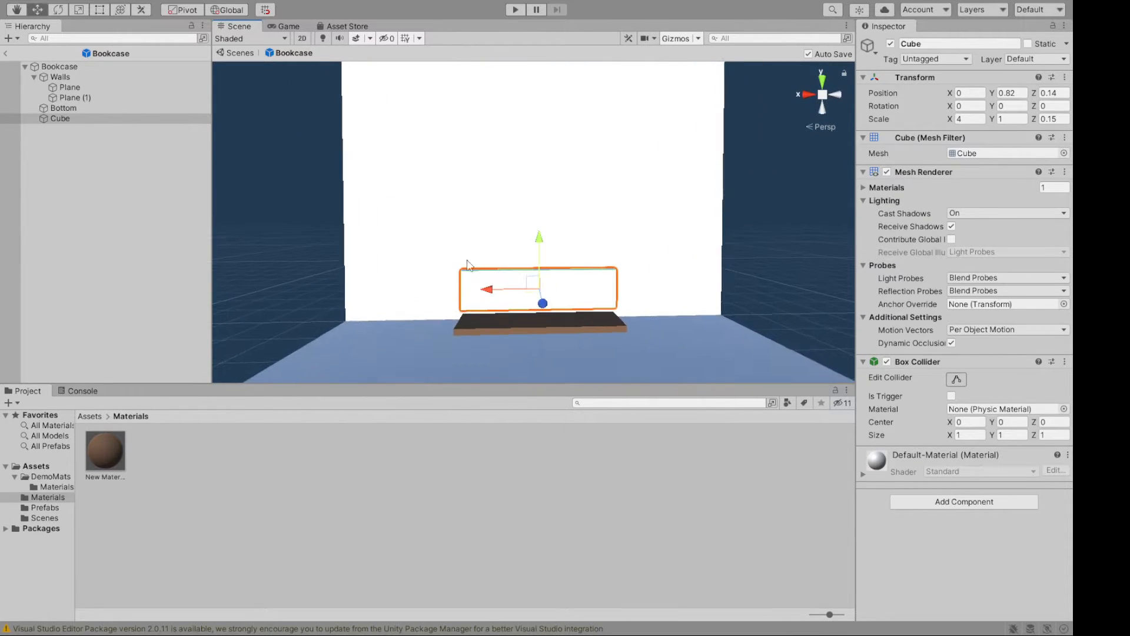
Raise the Cube along the wall to about Y 4.89 and set its Y scale to 6.
left_click_drag(539, 242, 539, 82)
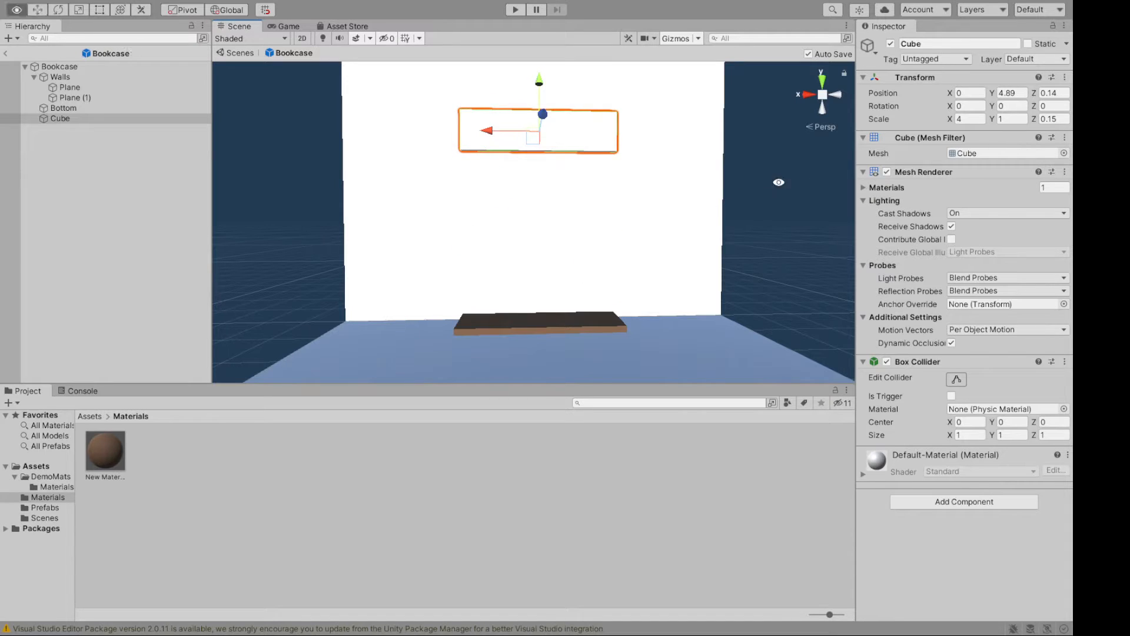
left_click_drag(799, 171, 722, 229, "alt")
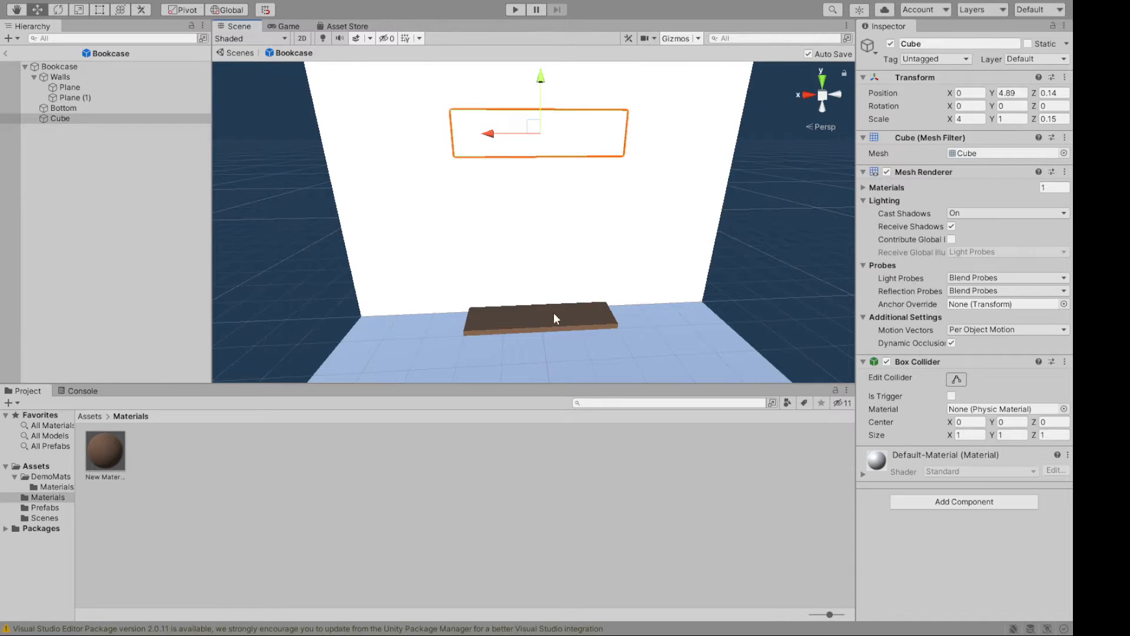
left_click(1008, 118)
type("6")
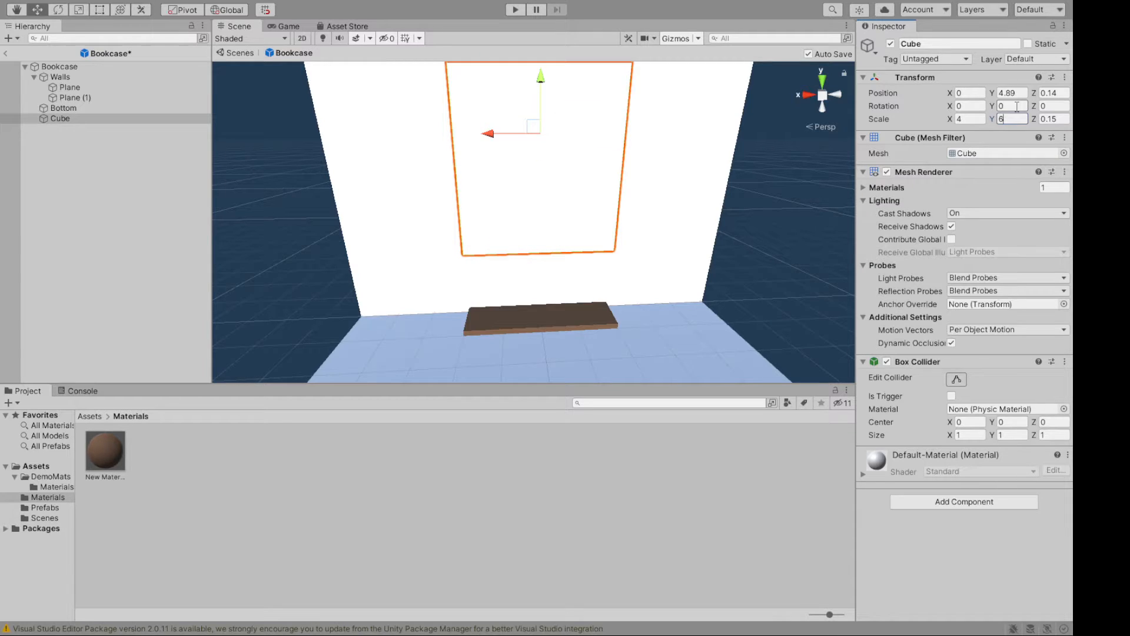
Try stretching the Cube's height with the Scale tool, try a Y scale of 3, and set it back to 6.
left_click_drag(669, 235, 746, 280, "alt")
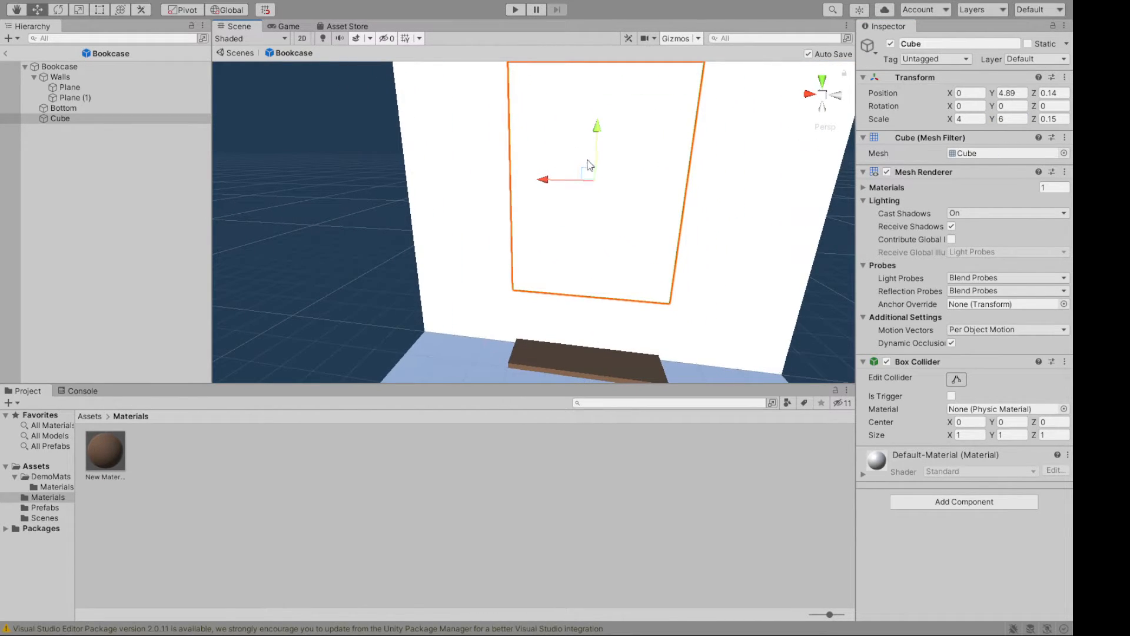
key("e")
key("r")
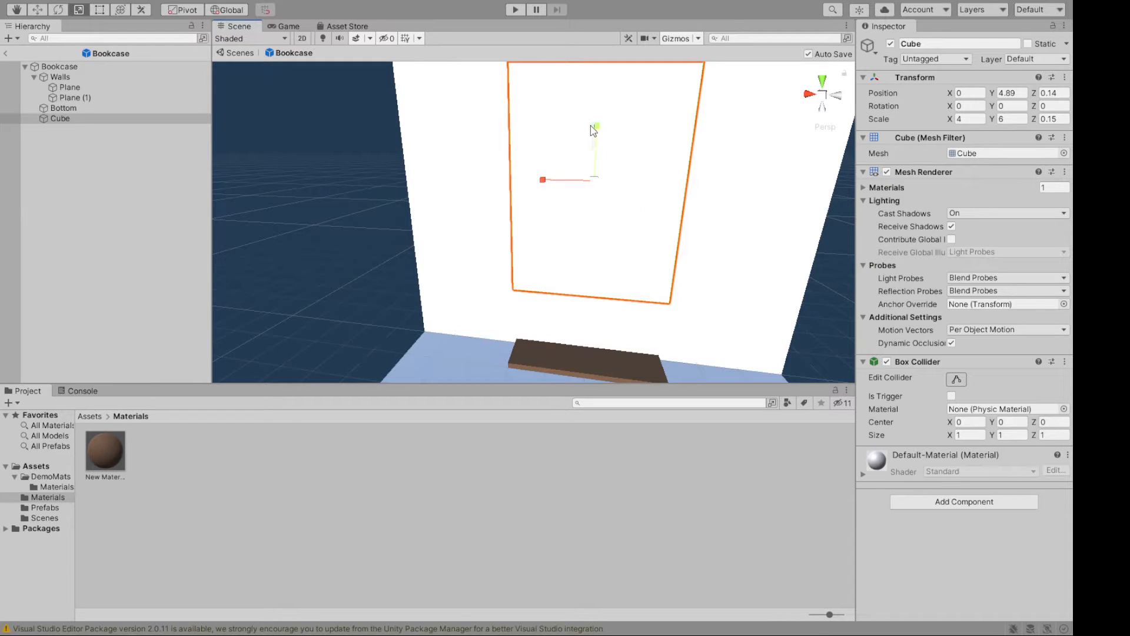
mouse_move(593, 129)
left_mouse_down()
mouse_move(598, 174)
mouse_move(606, 120)
mouse_move(606, 146)
mouse_move(605, 131)
left_mouse_up()
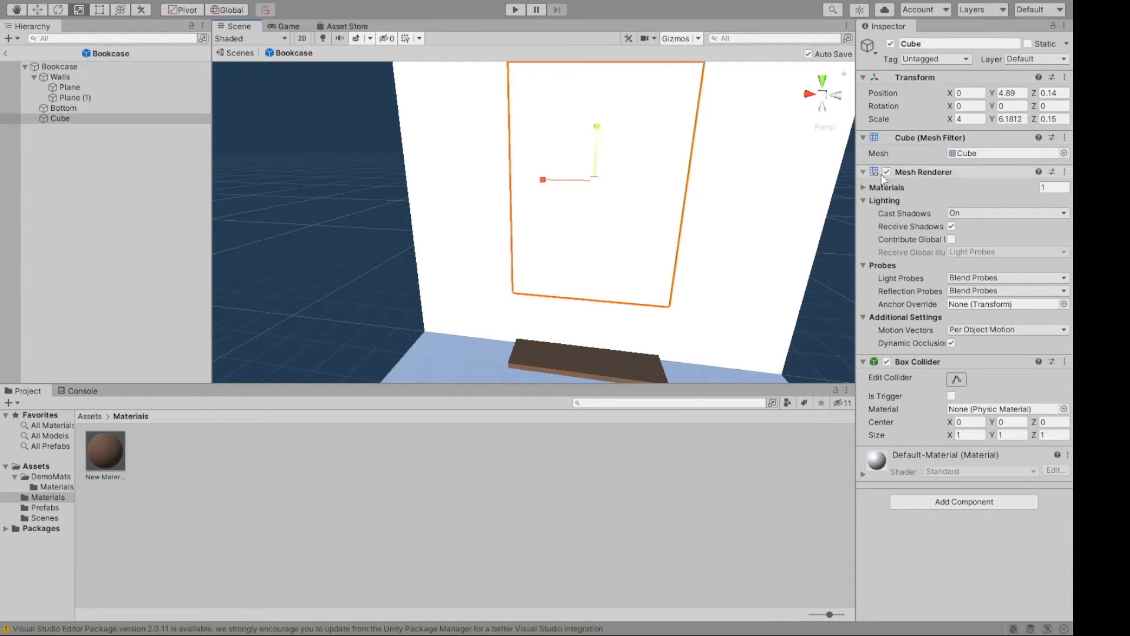
left_click(1011, 119)
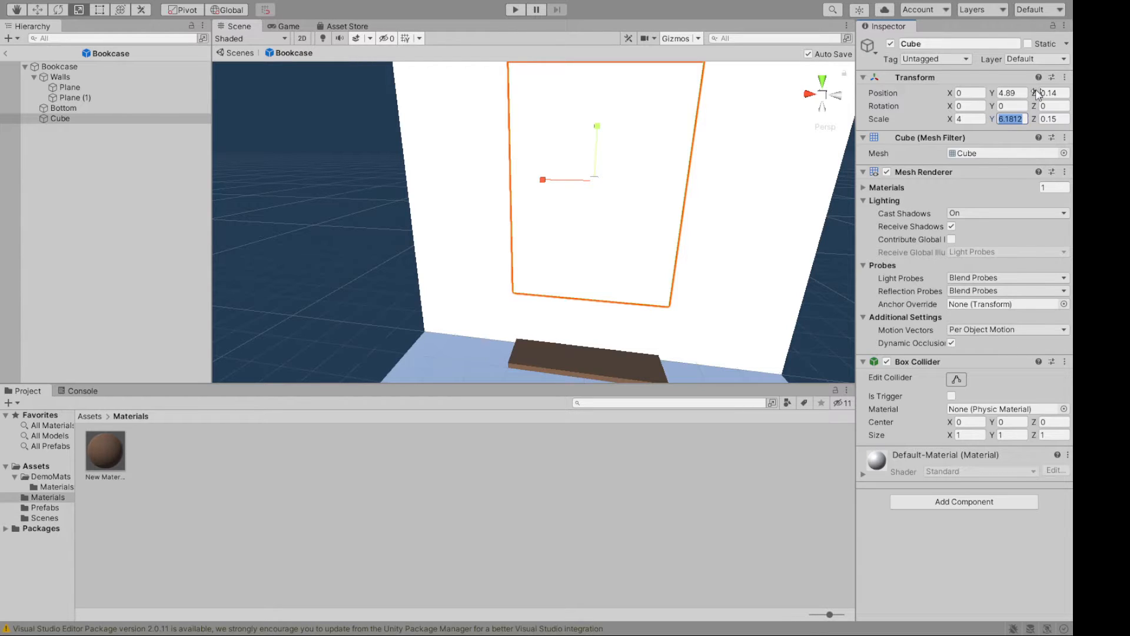
type("3")
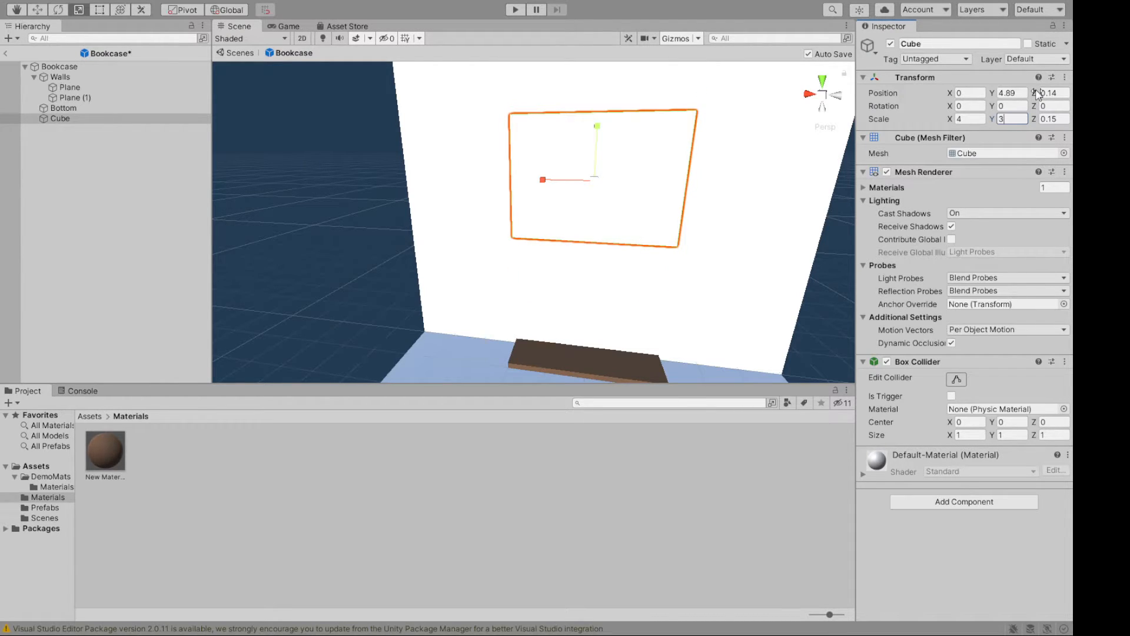
key("BackSpace")
type("6")
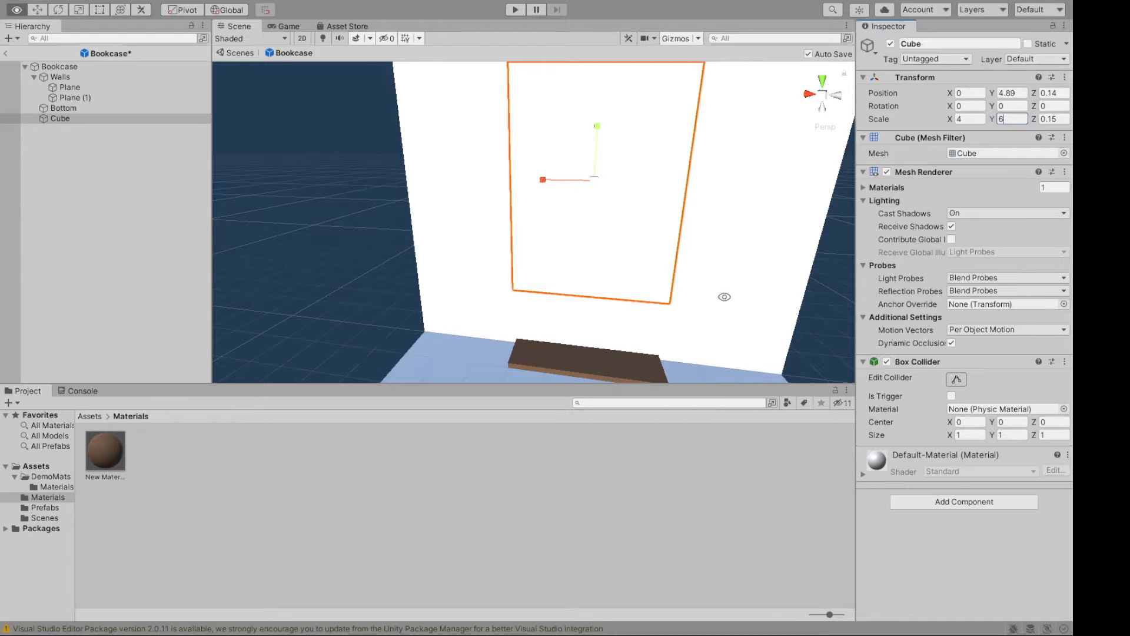
Lower the Cube with the Move tool to about Y 3.03 and check how it meets the Bottom shelf and floor.
left_click_drag(726, 295, 670, 296, "alt")
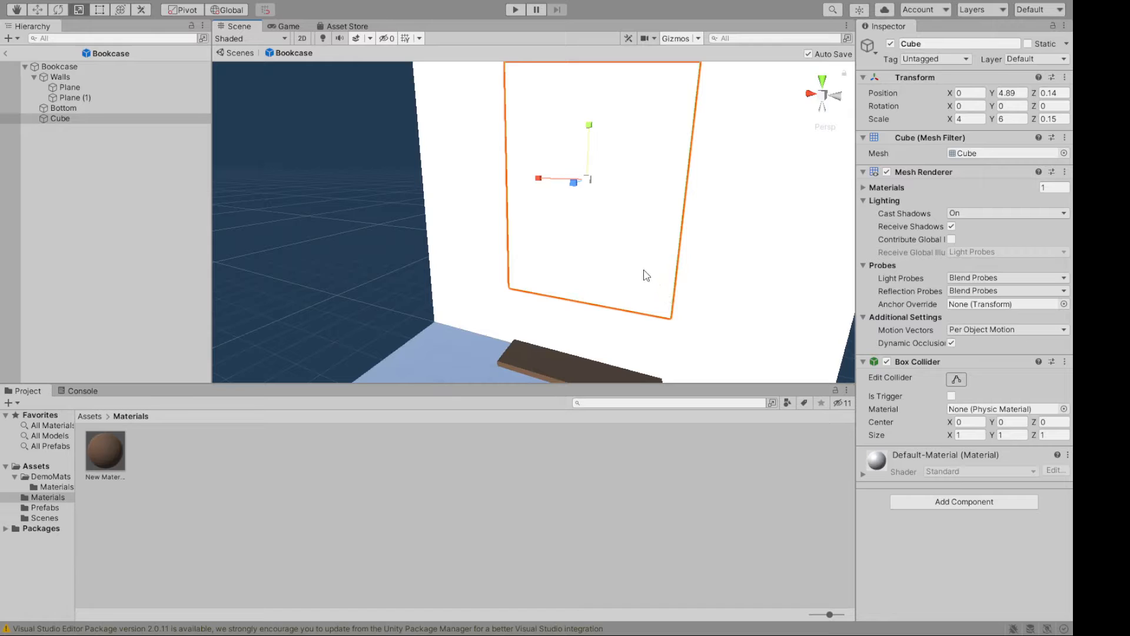
key("w")
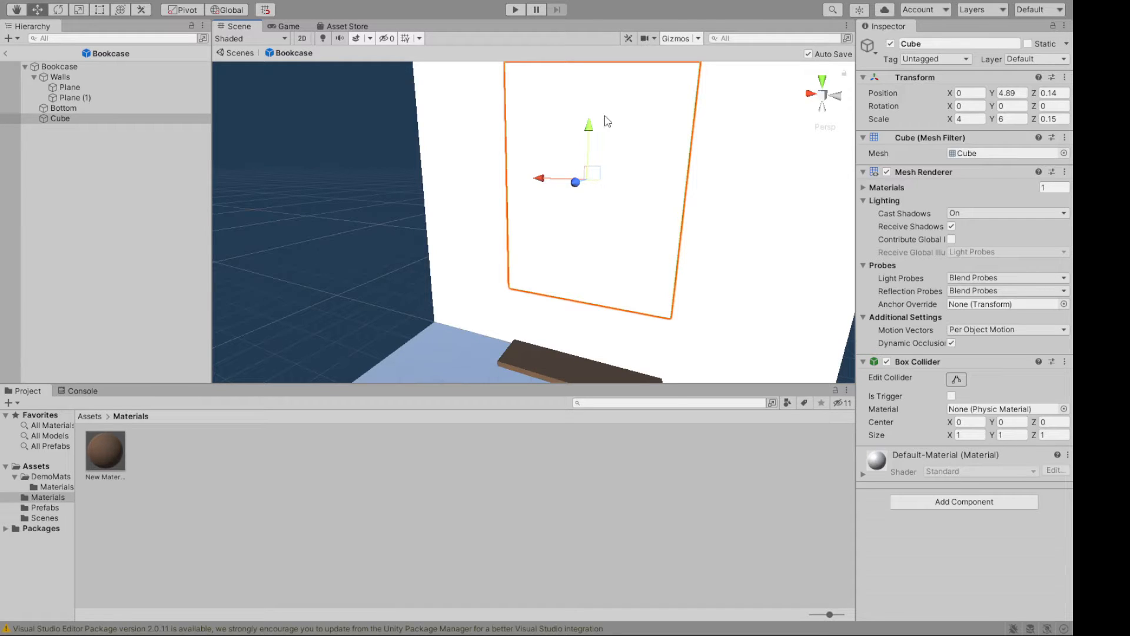
left_click_drag(588, 122, 588, 198)
left_click_drag(472, 247, 601, 245, "alt")
left_click_drag(584, 186, 396, 161)
left_click_drag(626, 212, 220, 291, "alt")
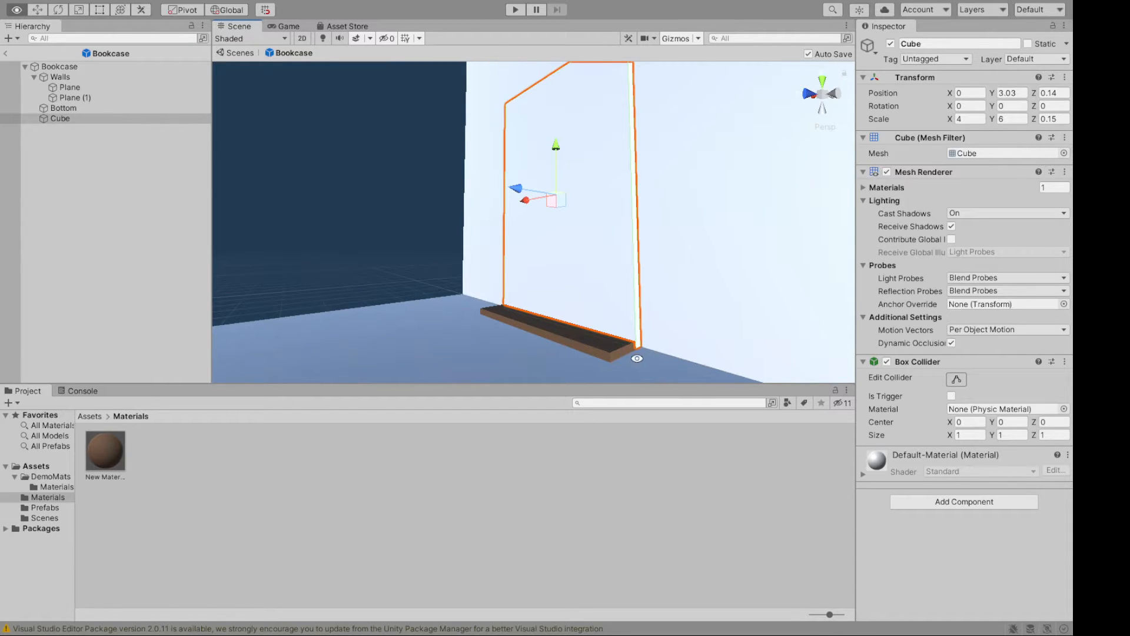
left_click_drag(570, 322, 835, 405, "alt")
left_click_drag(737, 227, 717, 266, "alt")
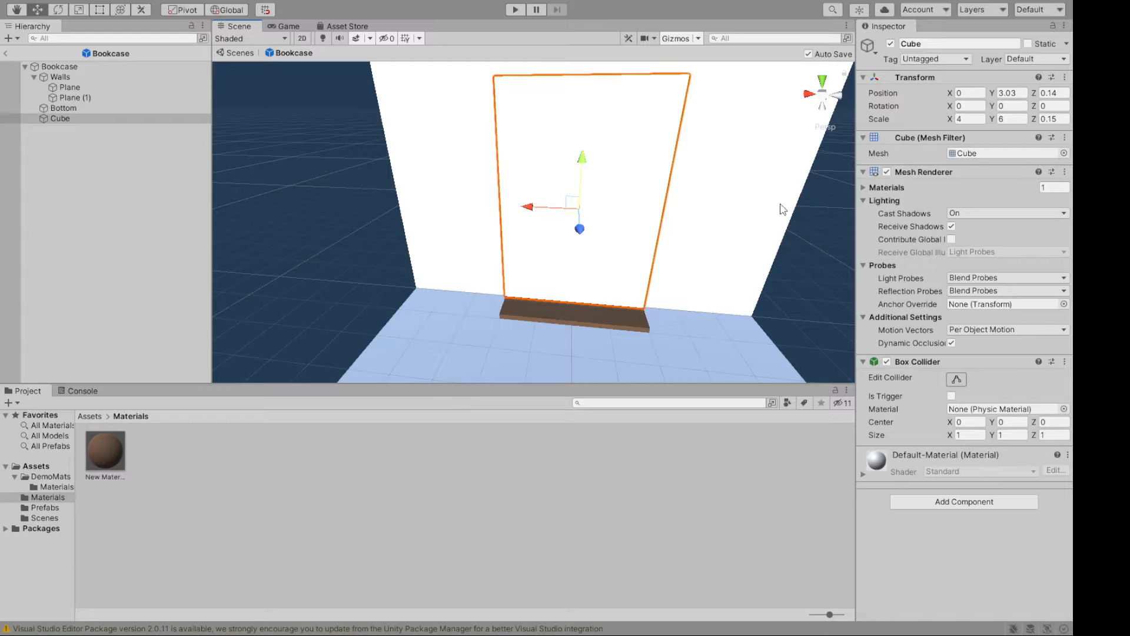
Set the Cube's Y position to 3, half of its height.
left_click(1018, 93)
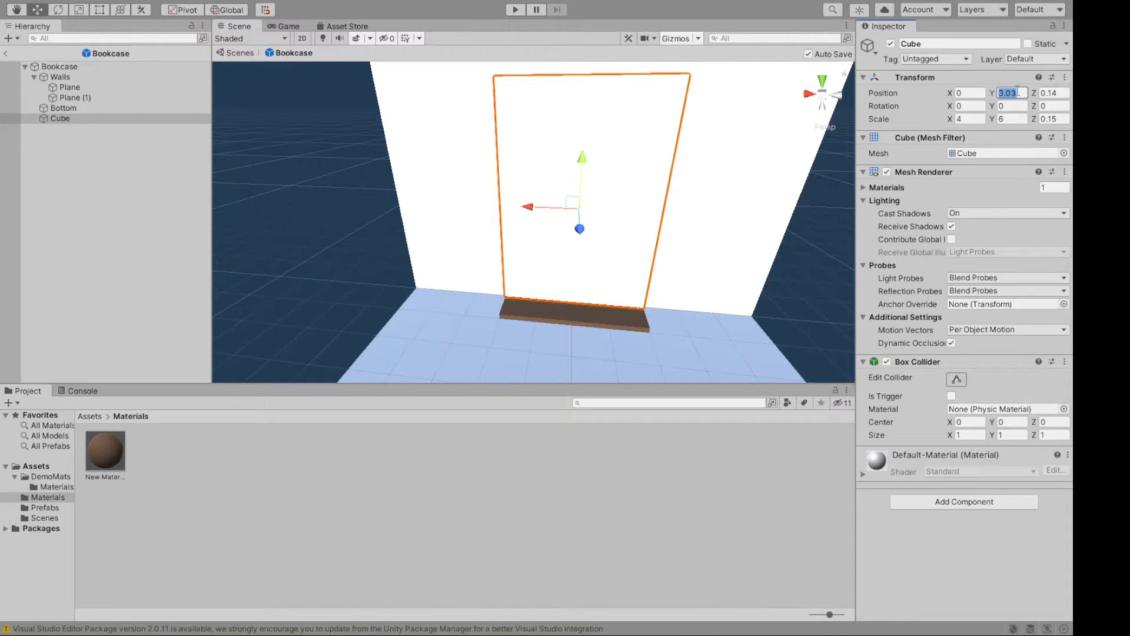
left_click(1066, 5)
type("3")
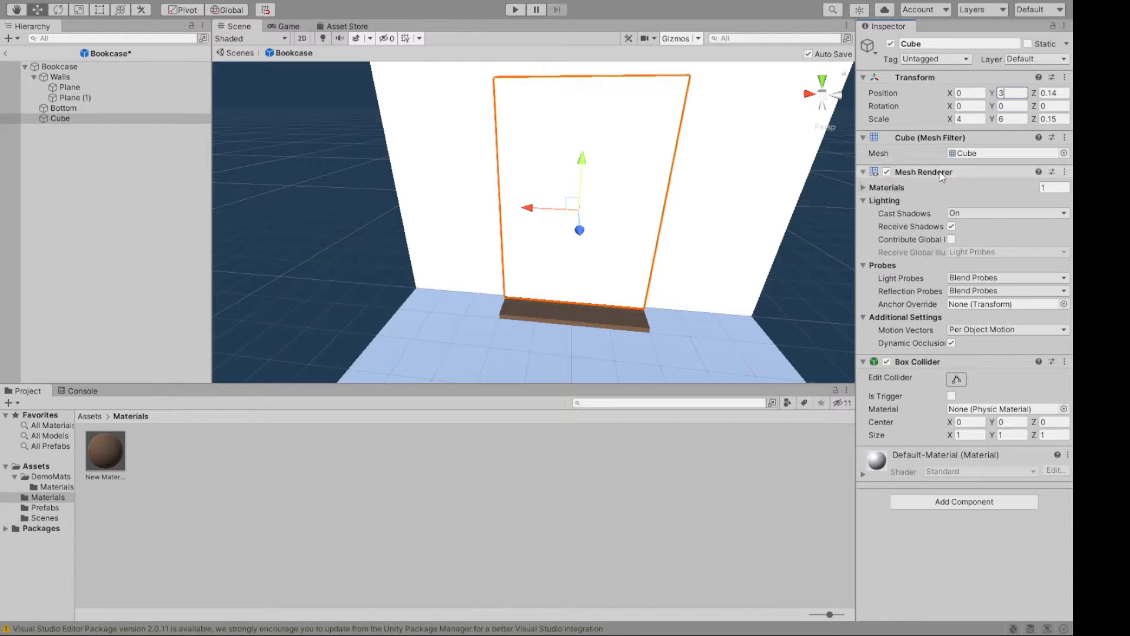
Set the Cube's Z position to half its thickness by entering 0.15/2.
left_click_drag(770, 247, 704, 158, "alt")
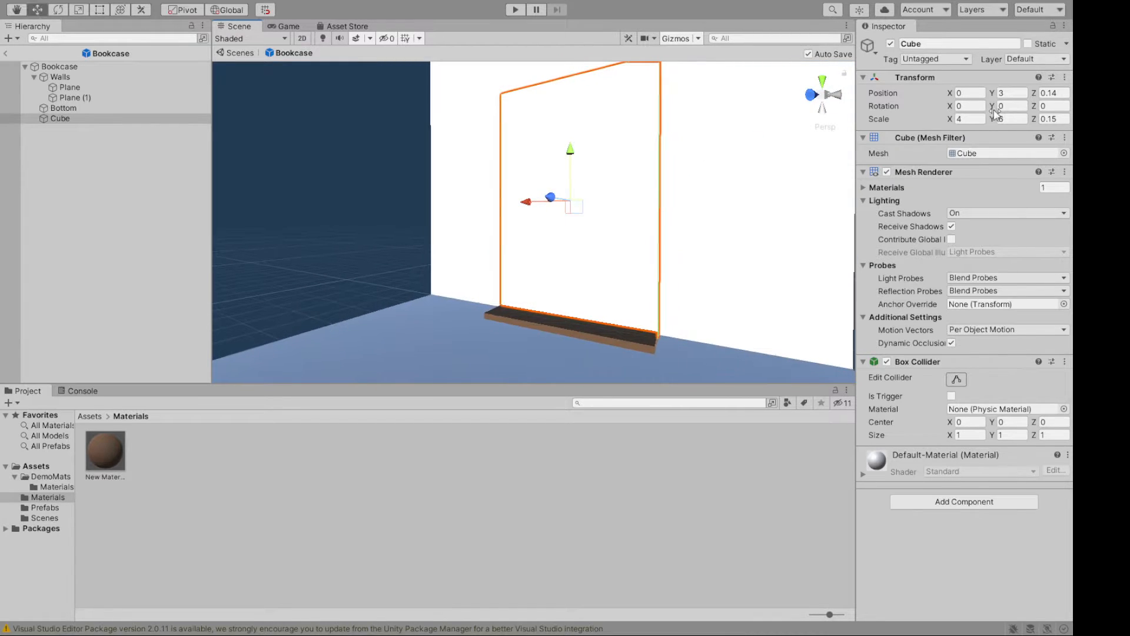
left_click(1068, 92)
type("0")
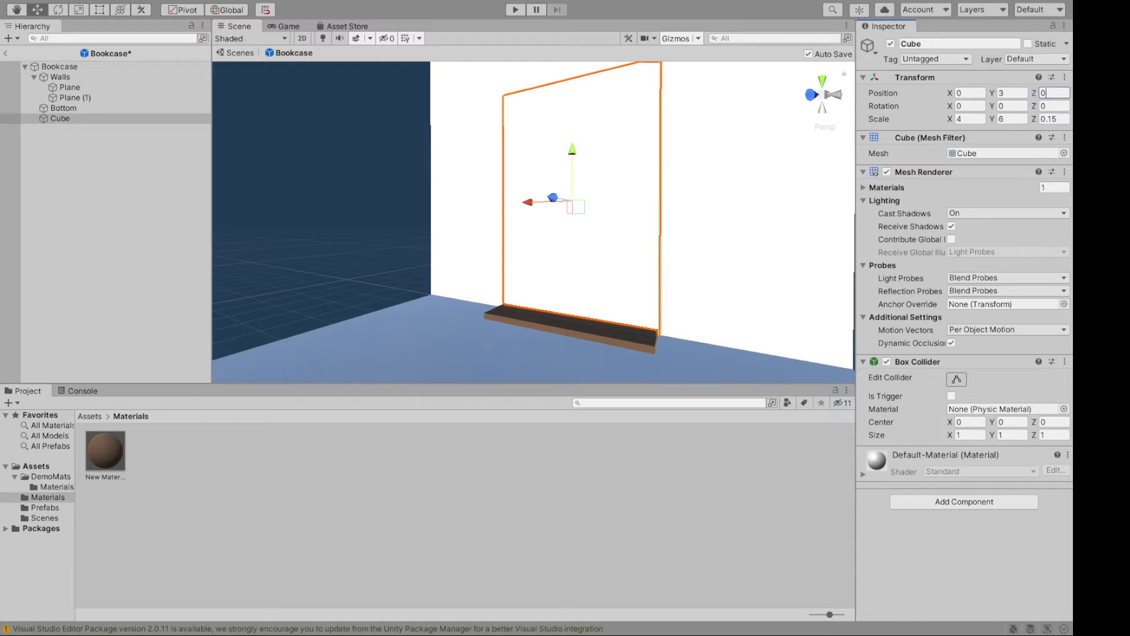
type(".15/")
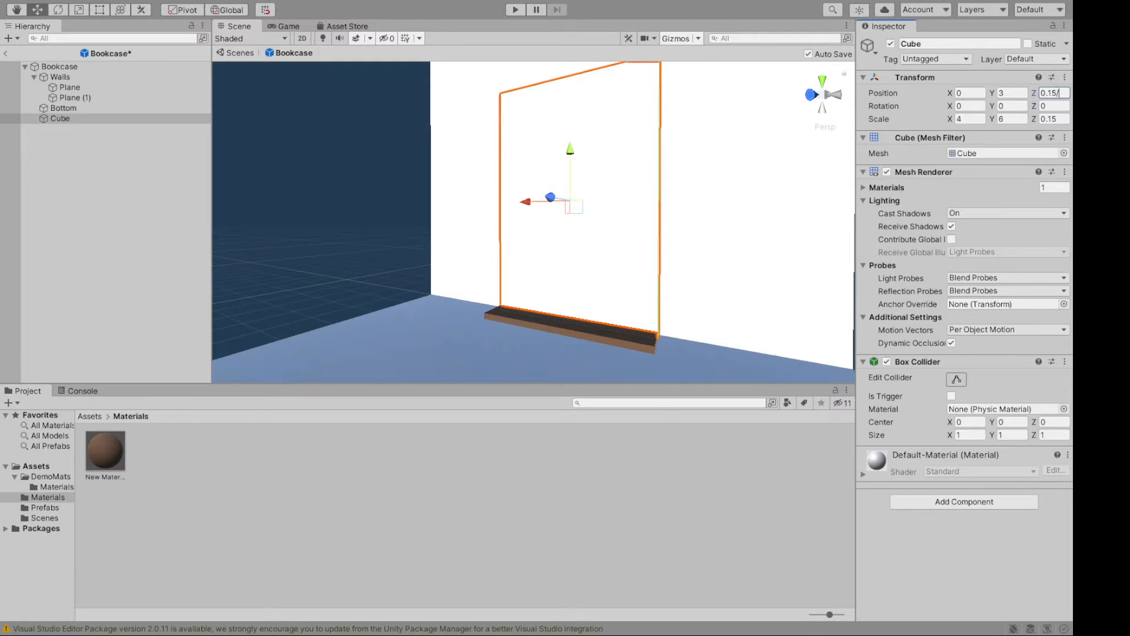
type("2")
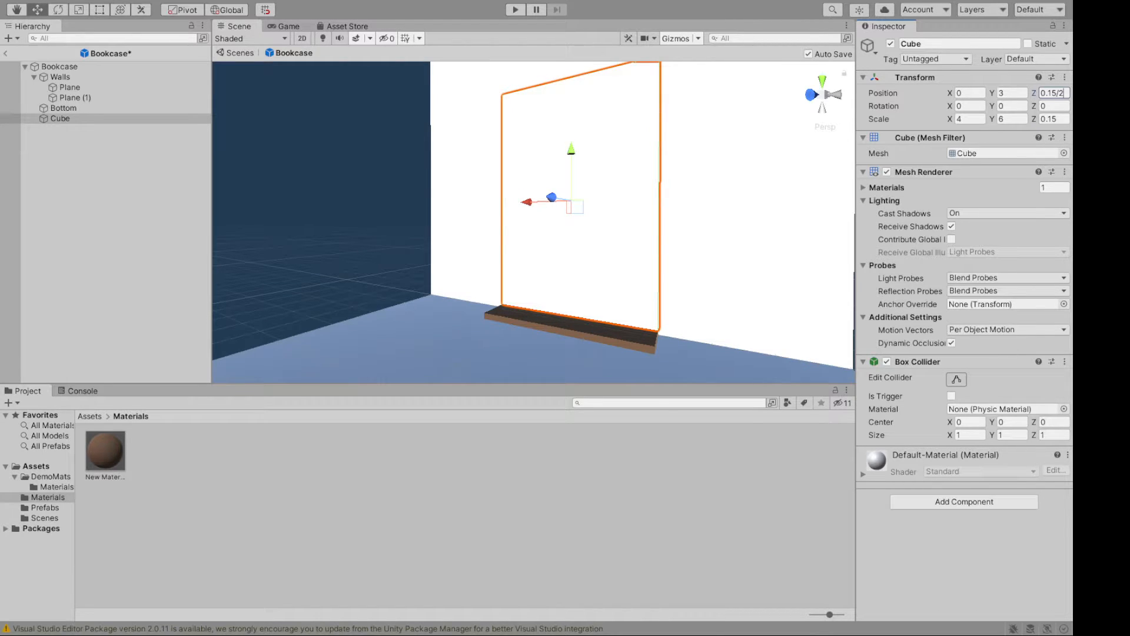
key("Tab")
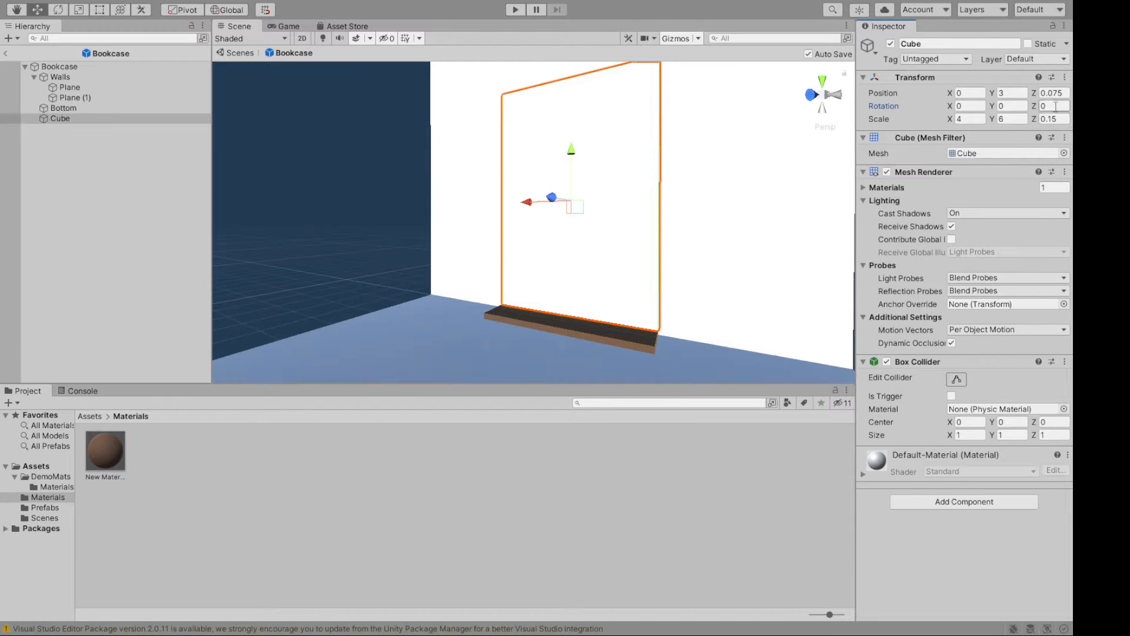
Inspect the panel's thickness against the wall and set the Cube's Z scale to 0.1.
key("alt")
left_click_drag(684, 195, 981, 213, "alt")
left_click_drag(1053, 265, 1016, 288, "alt")
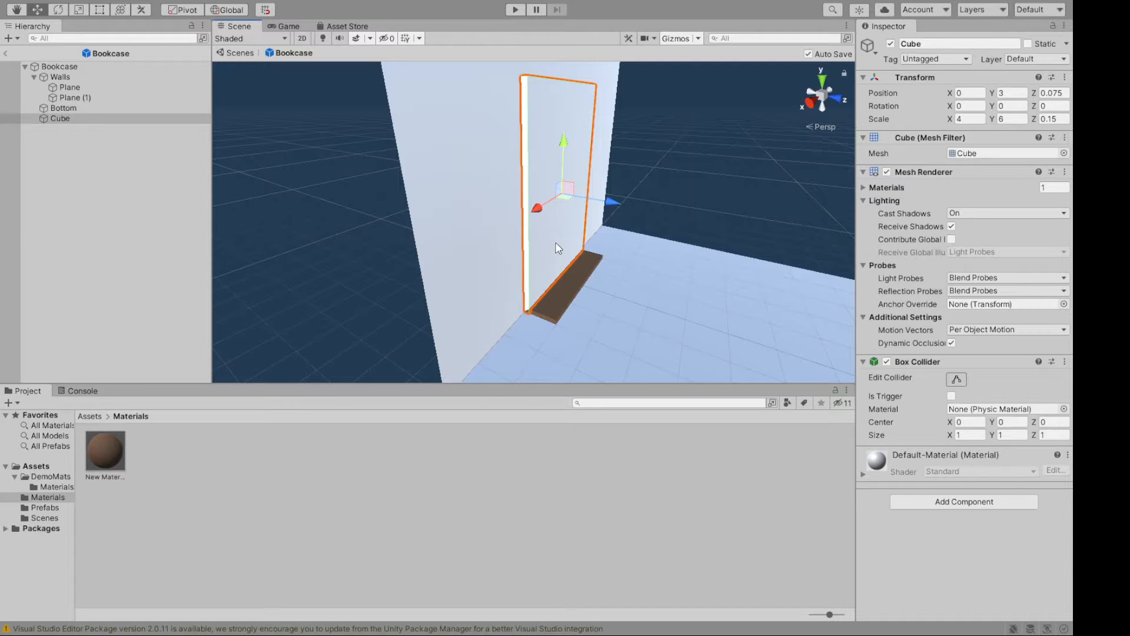
left_click(1051, 119)
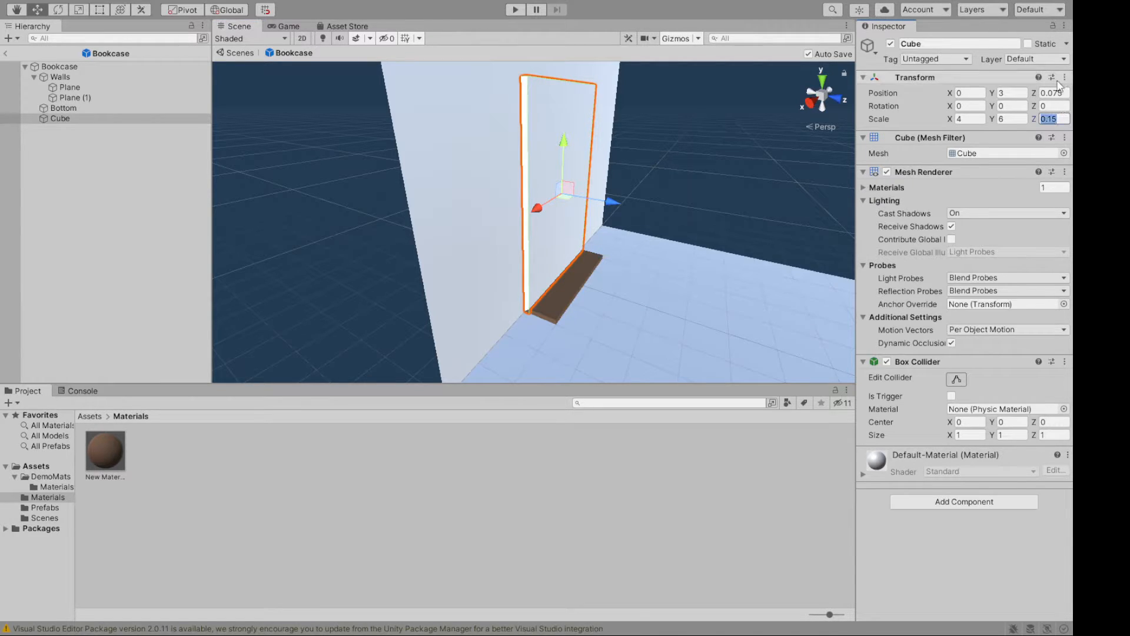
type(".1")
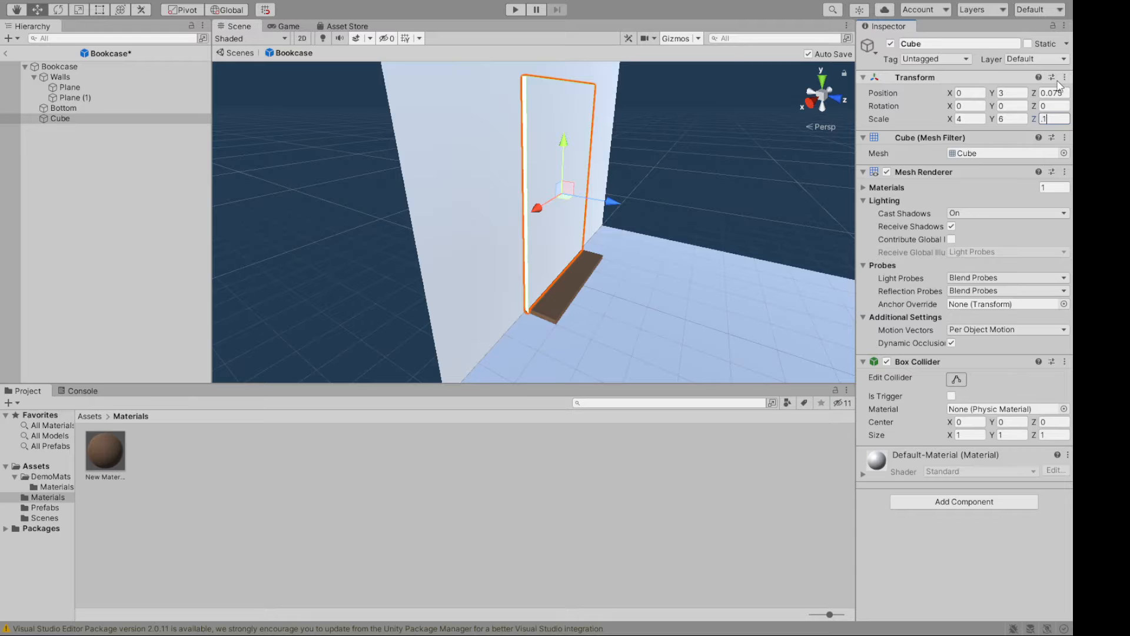
Set the Cube's Z position to 0.05 so the thinner panel sits flush against the wall.
key("shift+Tab")
key("shift+Tab")
key("shift+Tab")
key("shift+Tab")
key("shift+Tab")
key("shift+Tab")
key("shift+Tab")
key("shift+Tab")
type(".05")
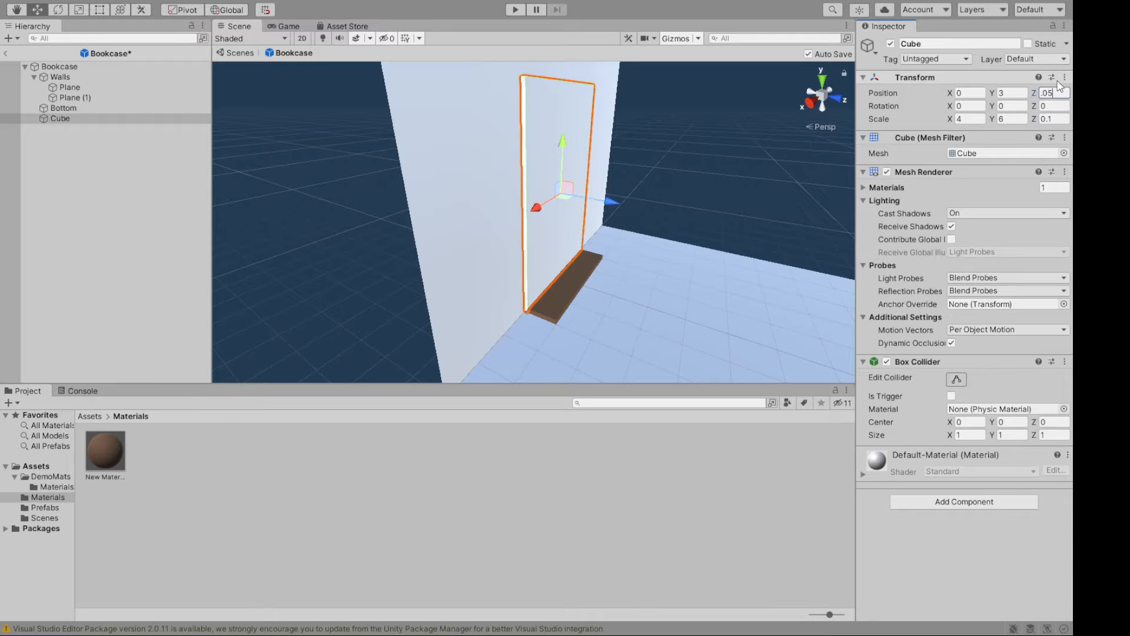
Apply the brown New Material from the Materials folder to the Cube that forms the back panel.
left_click(583, 321)
left_click_drag(583, 321, 539, 314, "alt")
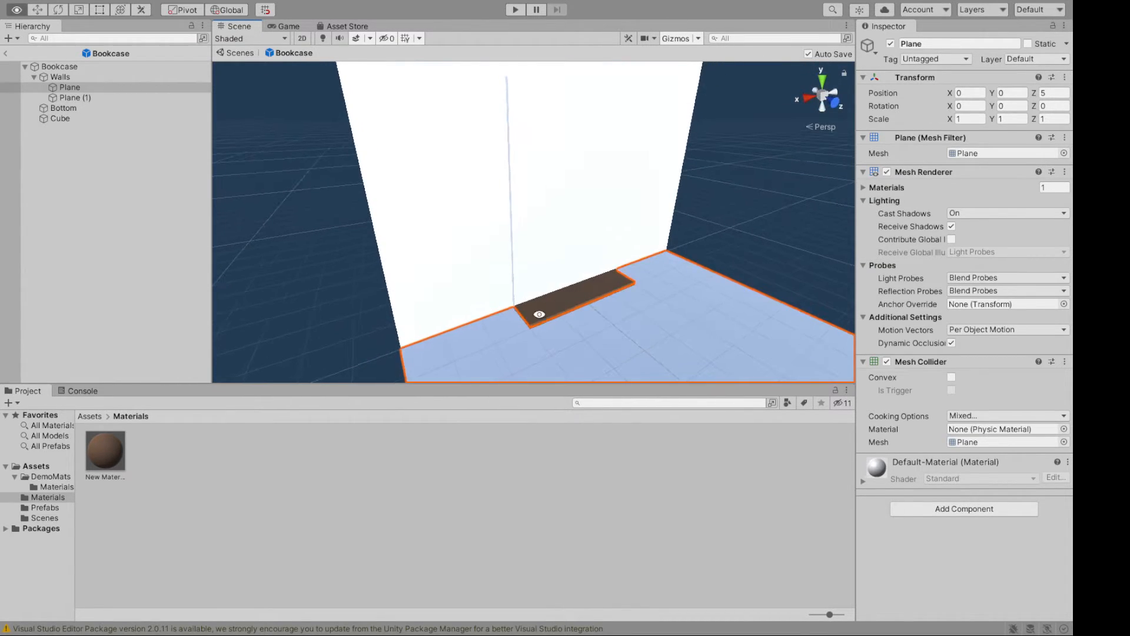
left_click(37, 466)
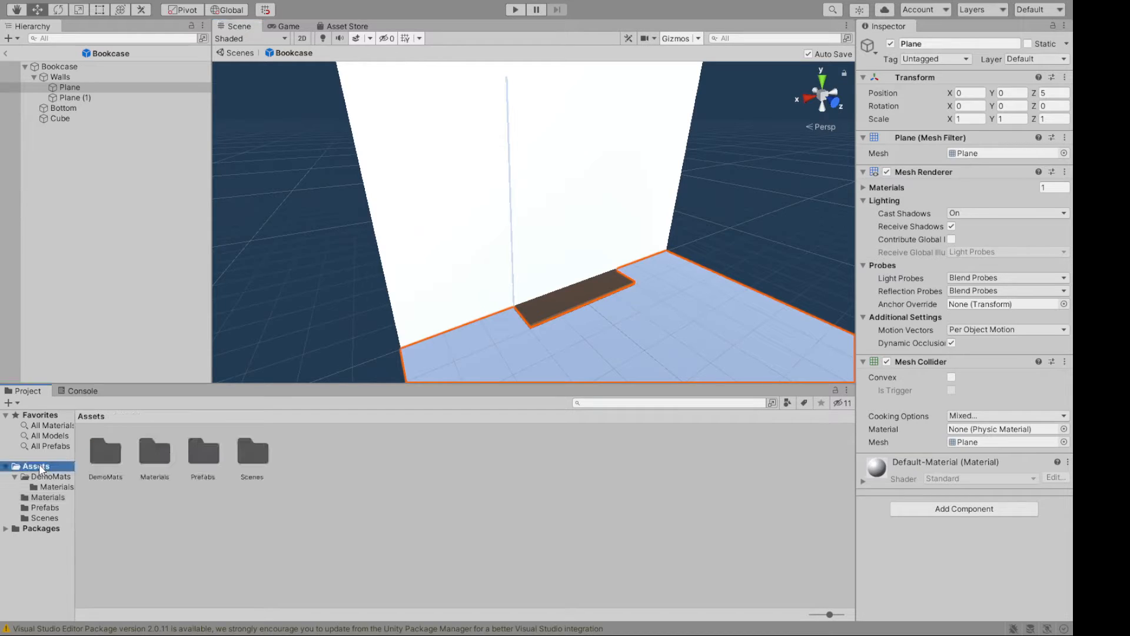
left_click(46, 497)
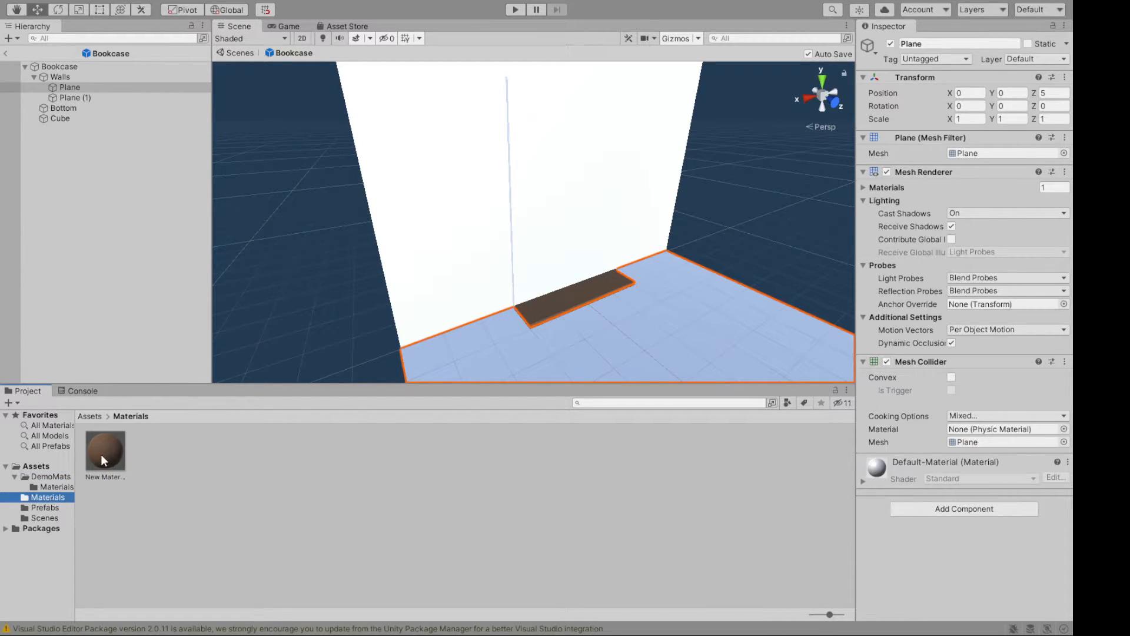
left_click_drag(101, 453, 561, 192)
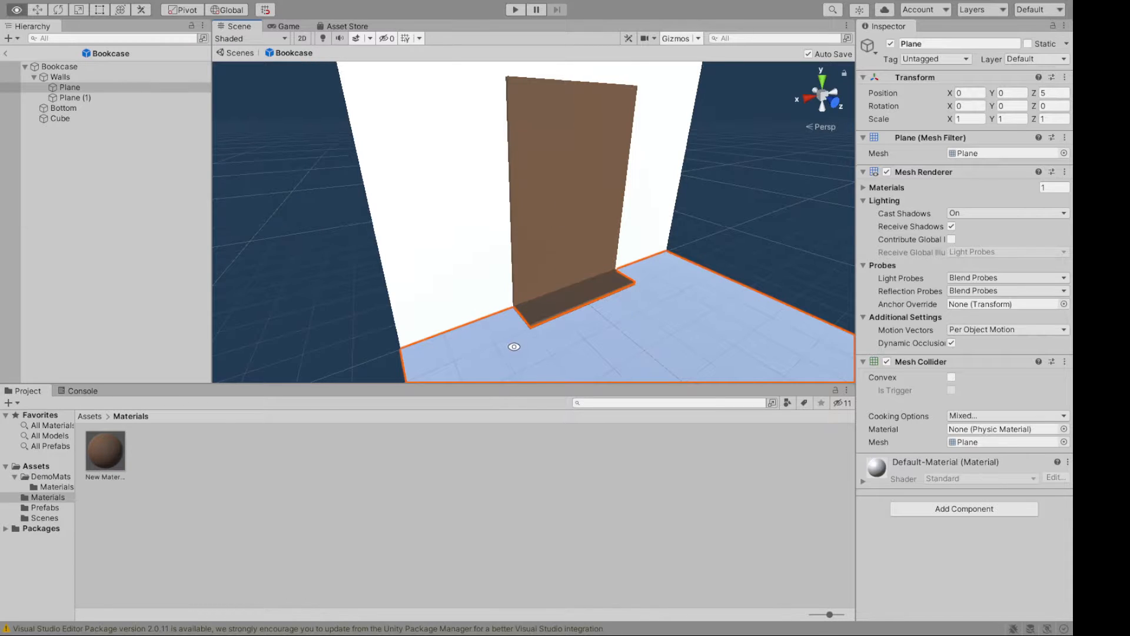
Examine from several angles how the brown back panel meets the wall and the Bottom shelf.
left_click_drag(515, 346, 651, 282, "alt")
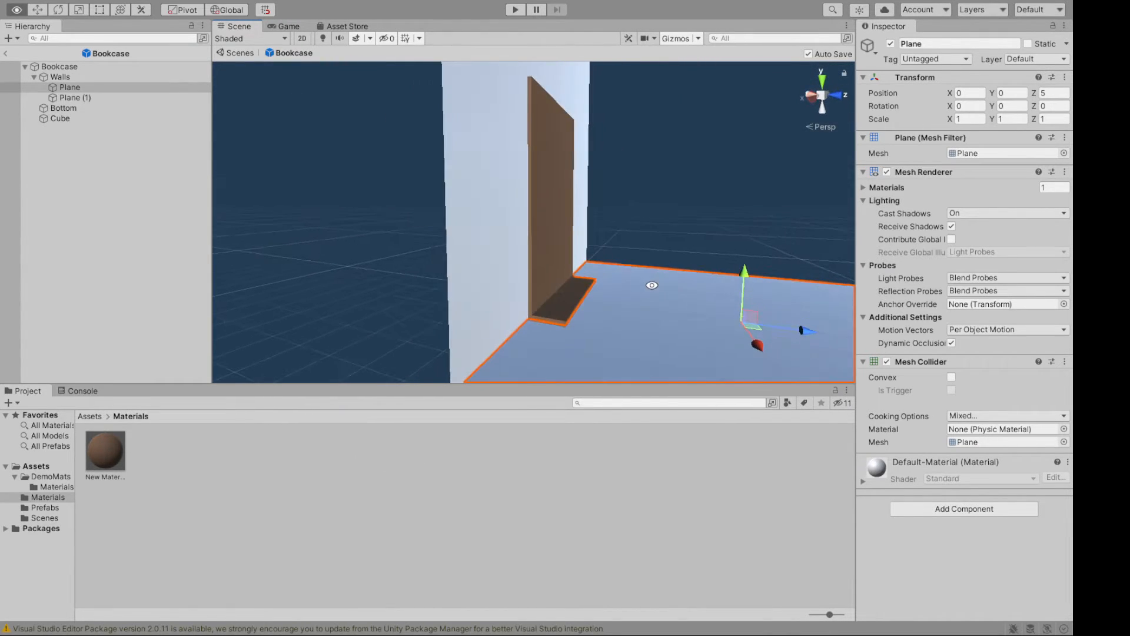
left_click(314, 284)
scroll(588, 305, "up", 6)
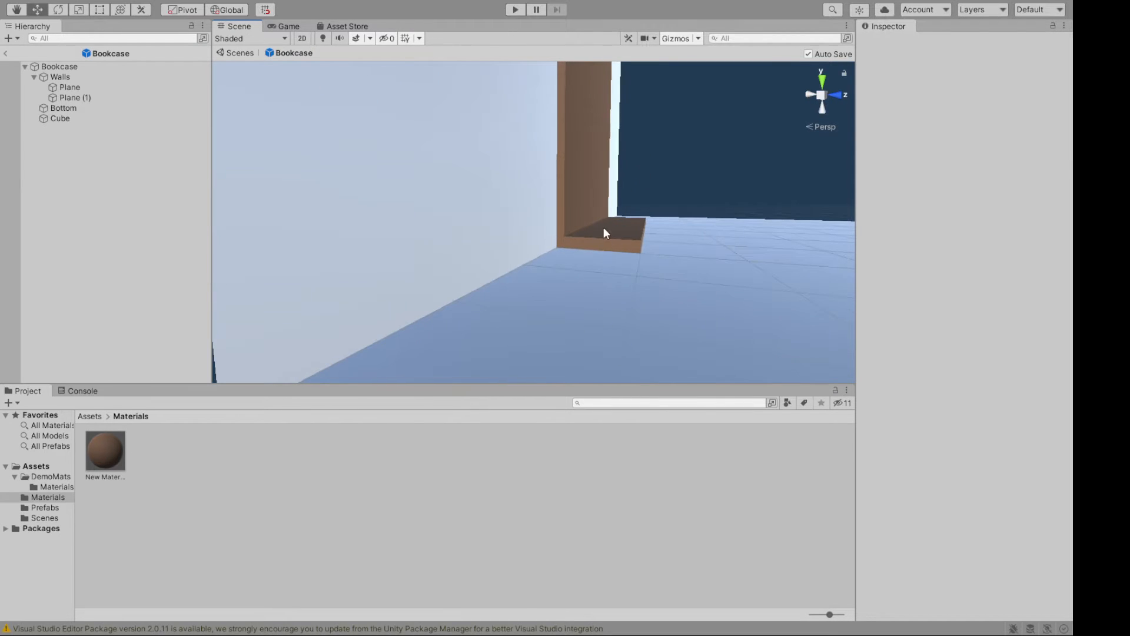
left_click_drag(603, 233, 570, 237, "alt")
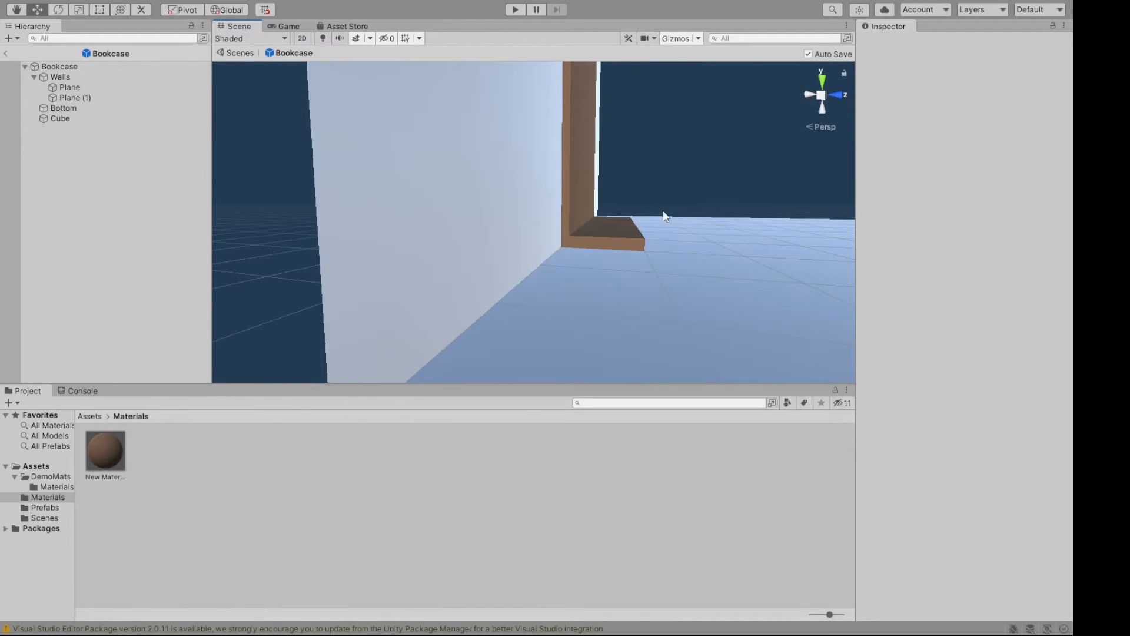
left_click_drag(663, 216, 493, 275, "alt")
middle_click_drag(411, 189, 417, 292)
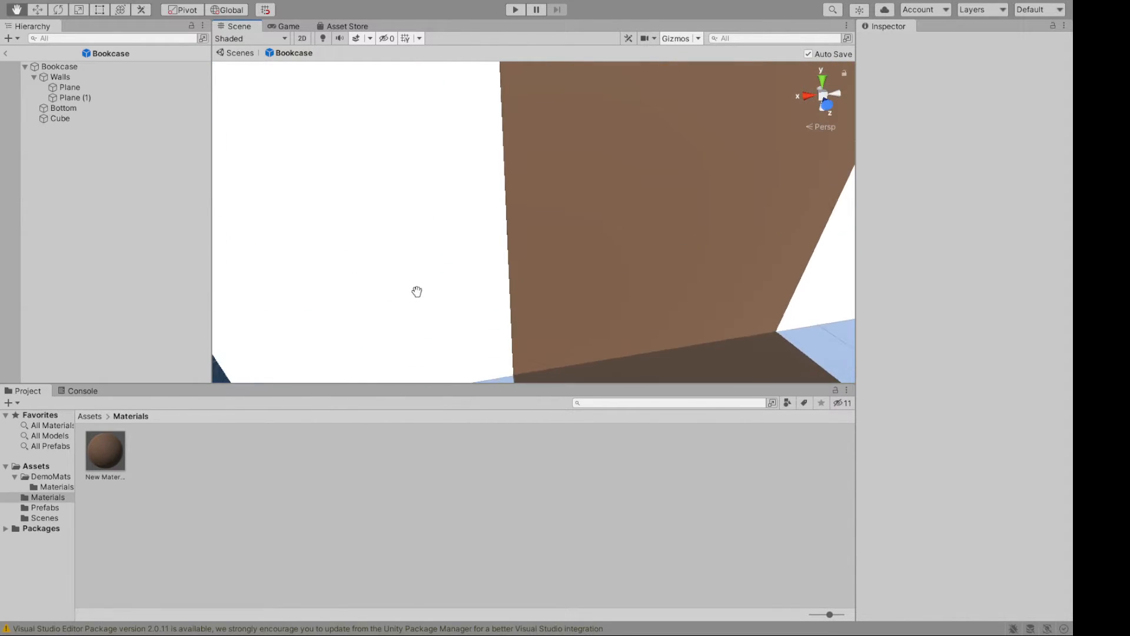
scroll(419, 245, "down", 10)
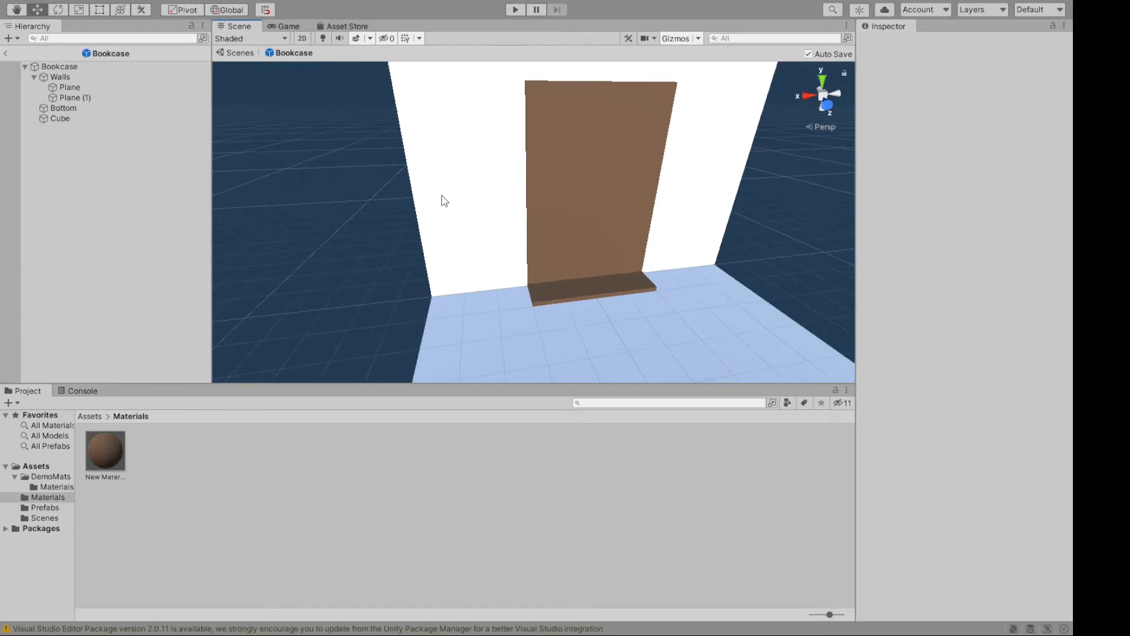
scroll(453, 189, "up", 3)
middle_click_drag(468, 183, 421, 213)
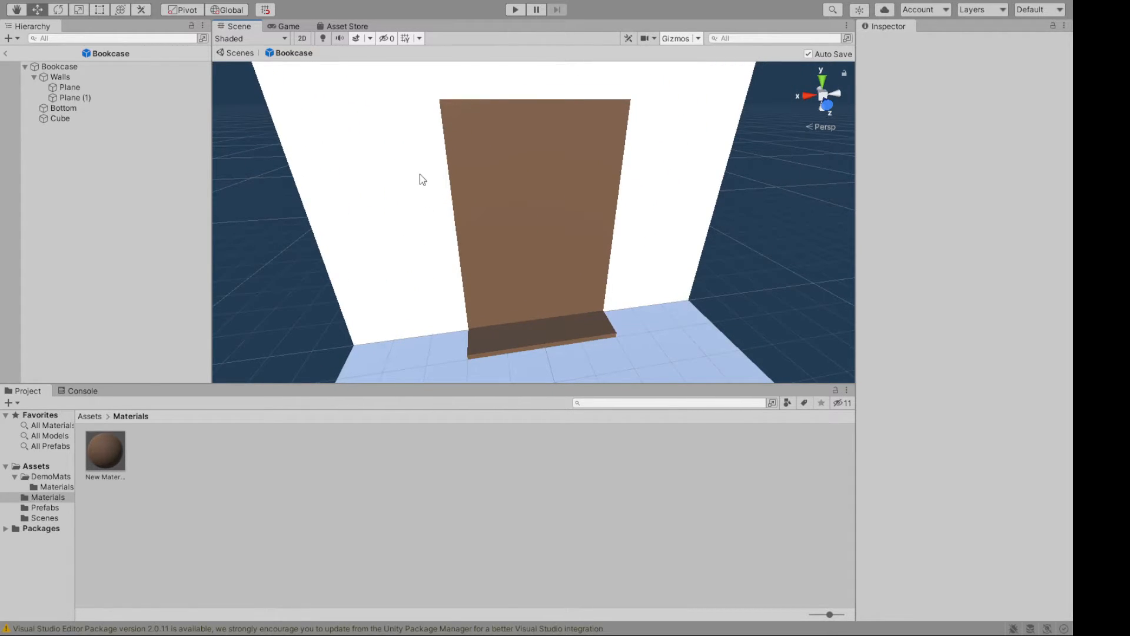
left_click_drag(391, 232, 510, 334, "alt")
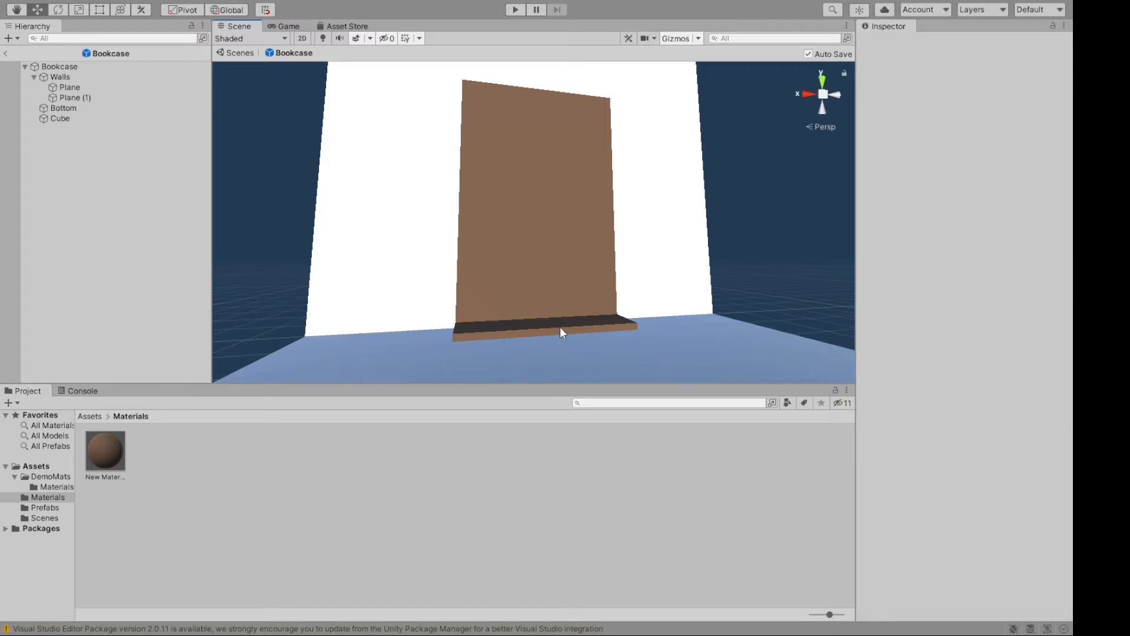
left_click_drag(480, 193, 651, 206, "alt")
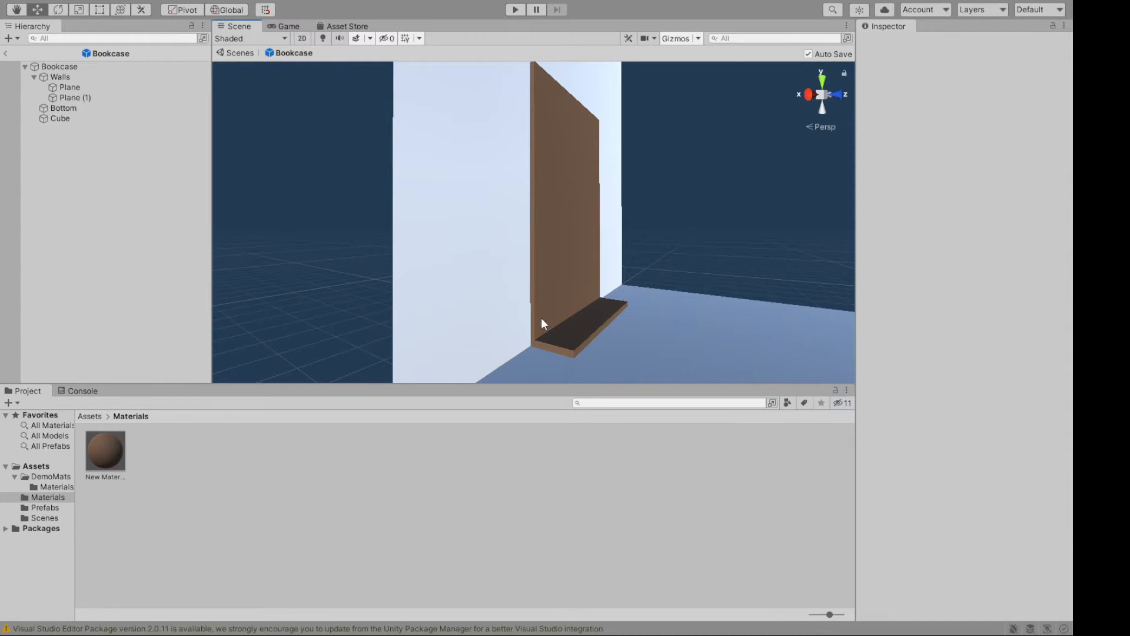
left_click_drag(547, 319, 352, 296, "alt")
Rename the back panel's Cube to Back, then deselect it.
left_click(59, 119)
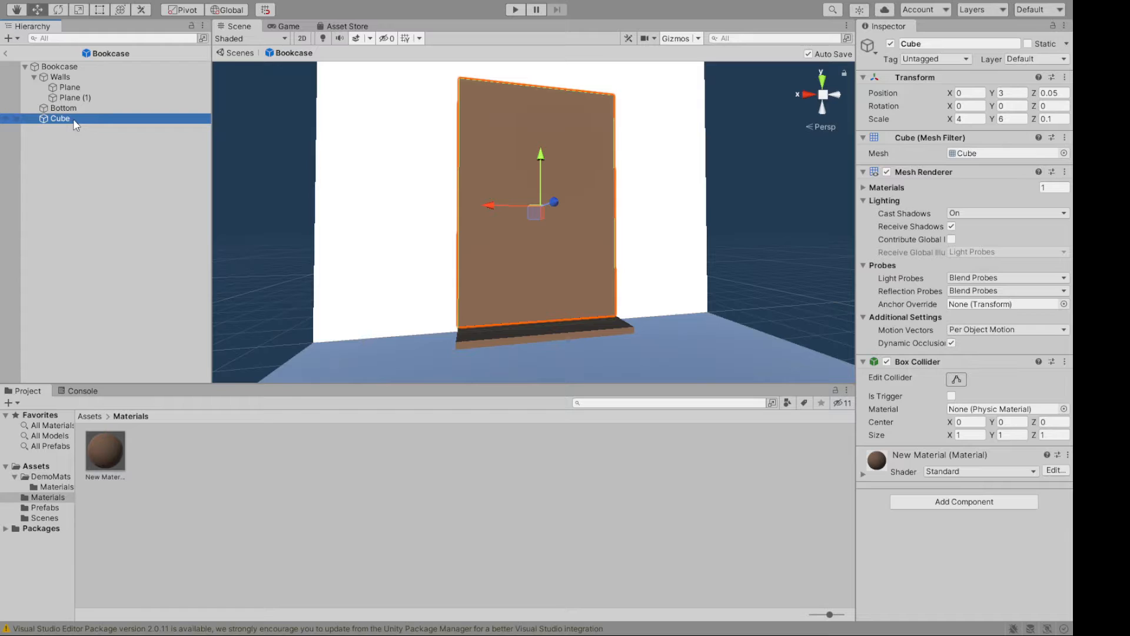
left_click(73, 119)
type("Back")
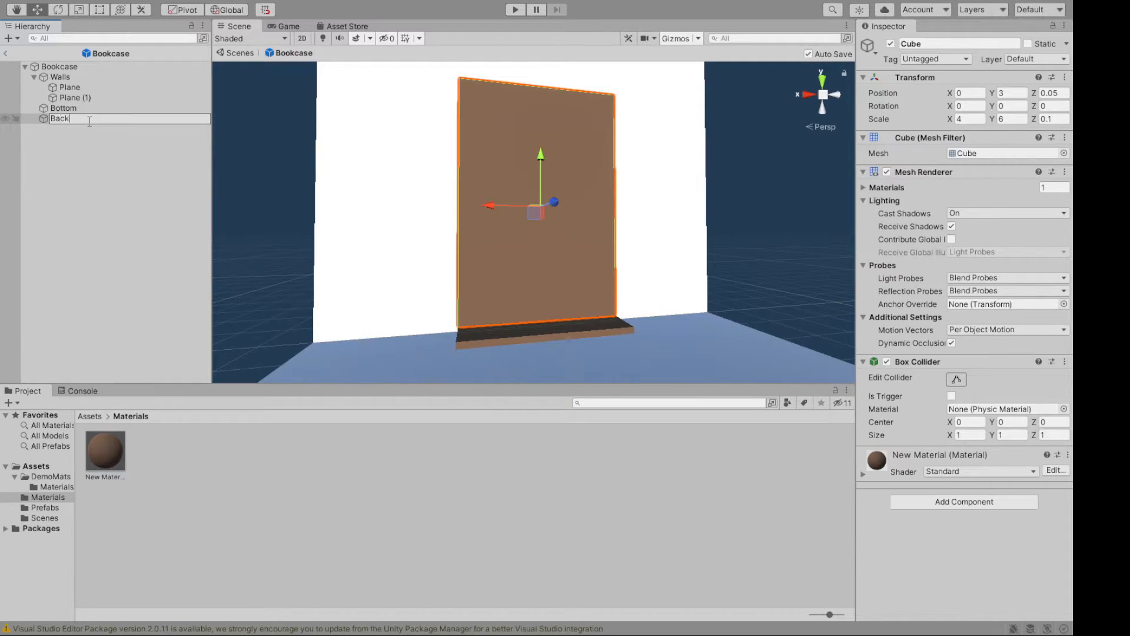
key("Return")
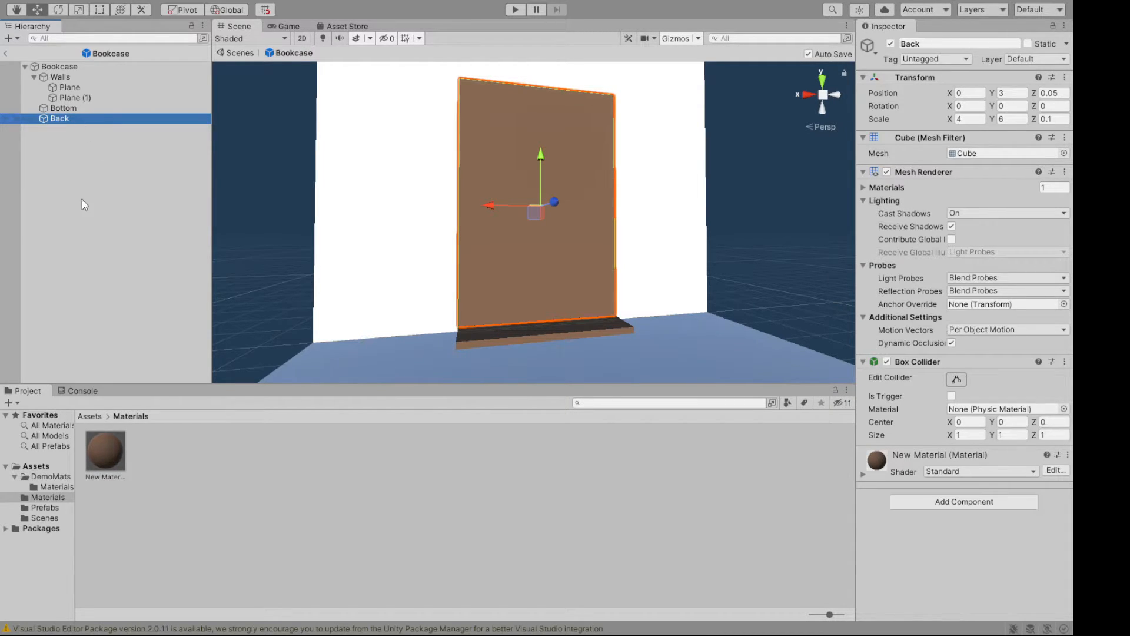
left_click(33, 164)
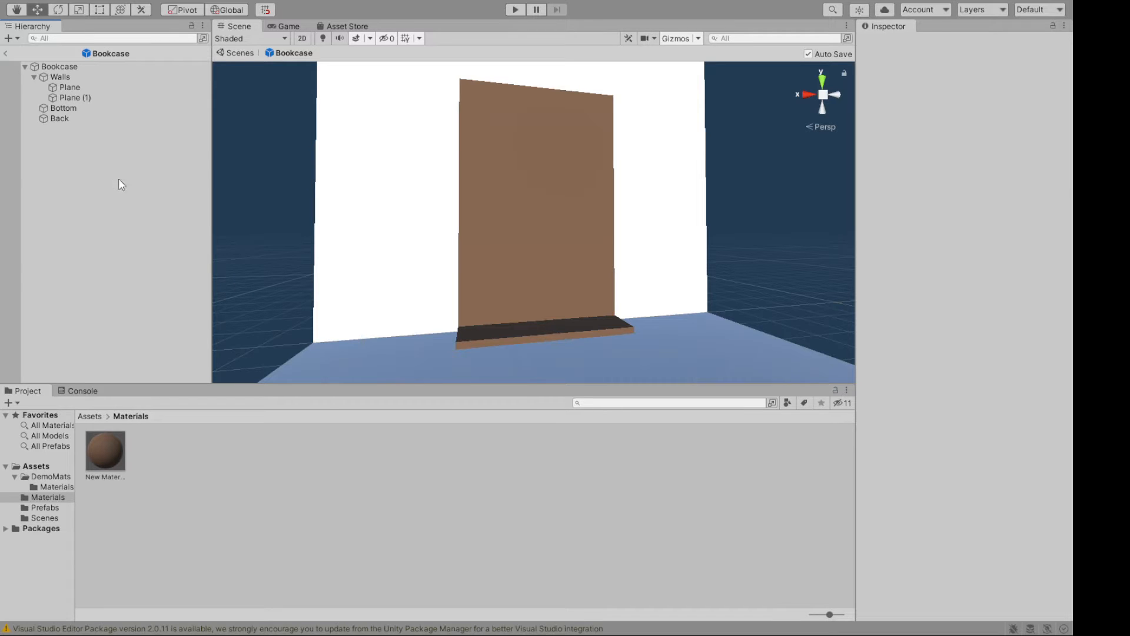
Create another cube in the Bookcase prefab and name it Left.
key("alt")
left_click_drag(339, 183, 246, 240, "alt")
key("q")
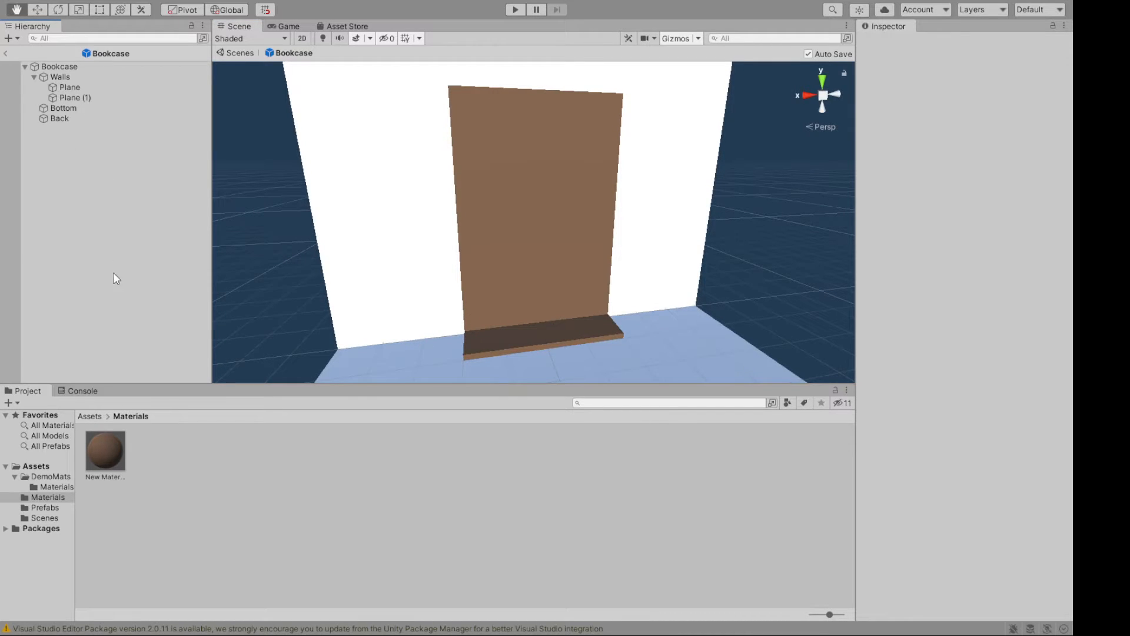
left_click(208, 315)
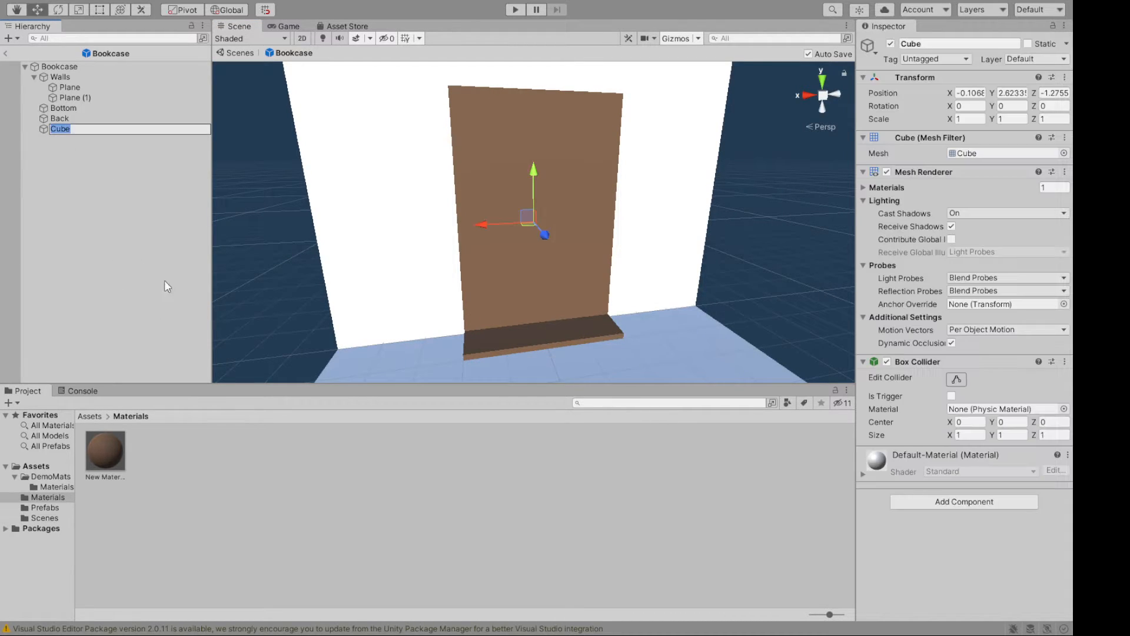
type("Le")
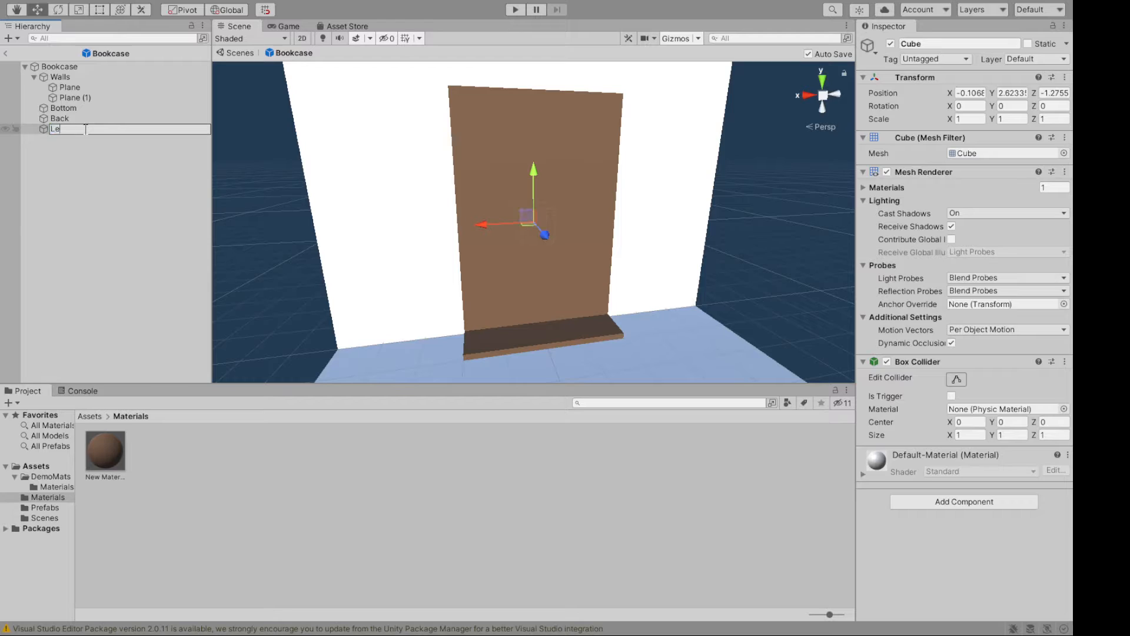
type("ft")
key("Return")
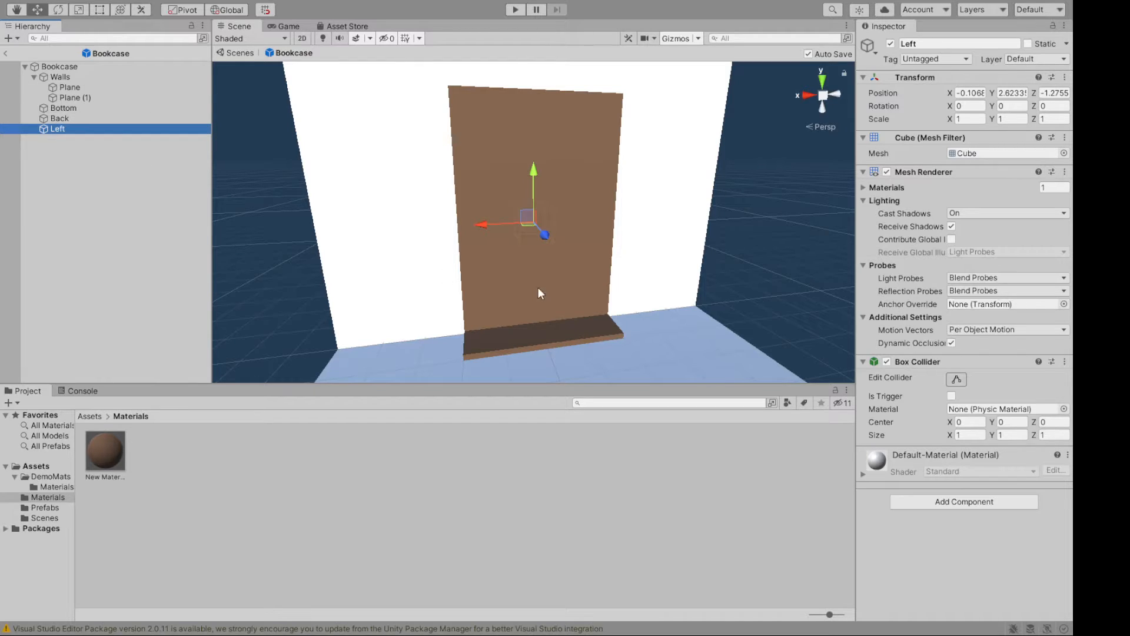
Pull the Left cube out in front of the back panel and set its scale to X 0.1 and Y 6.
left_click_drag(545, 235, 625, 321)
left_click_drag(281, 291, 241, 274, "alt")
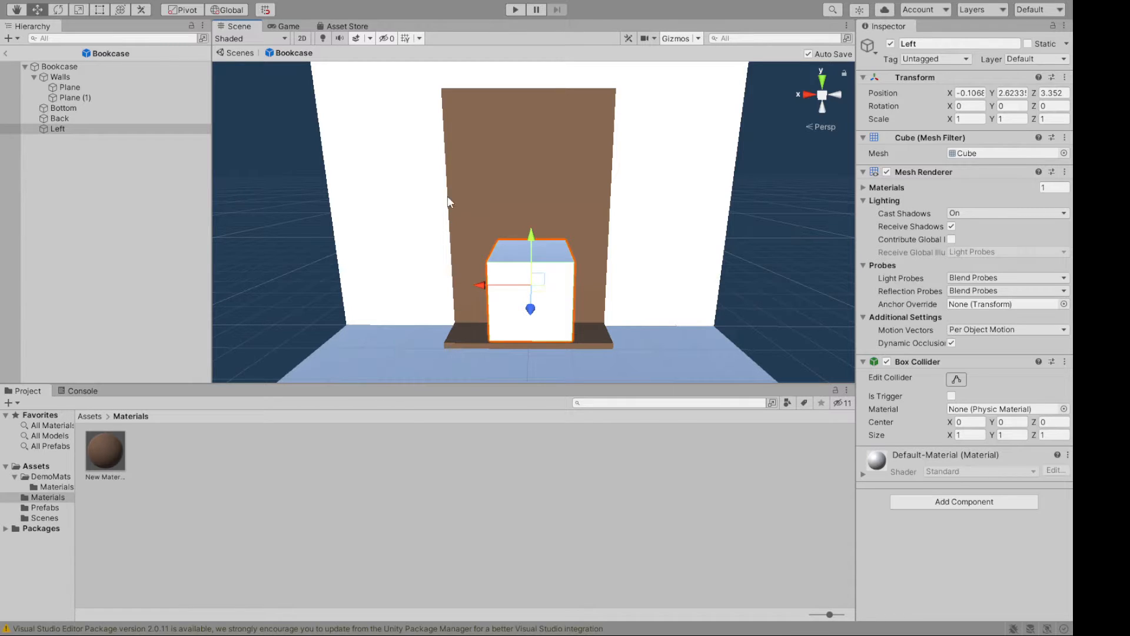
left_click(979, 118)
type(".1")
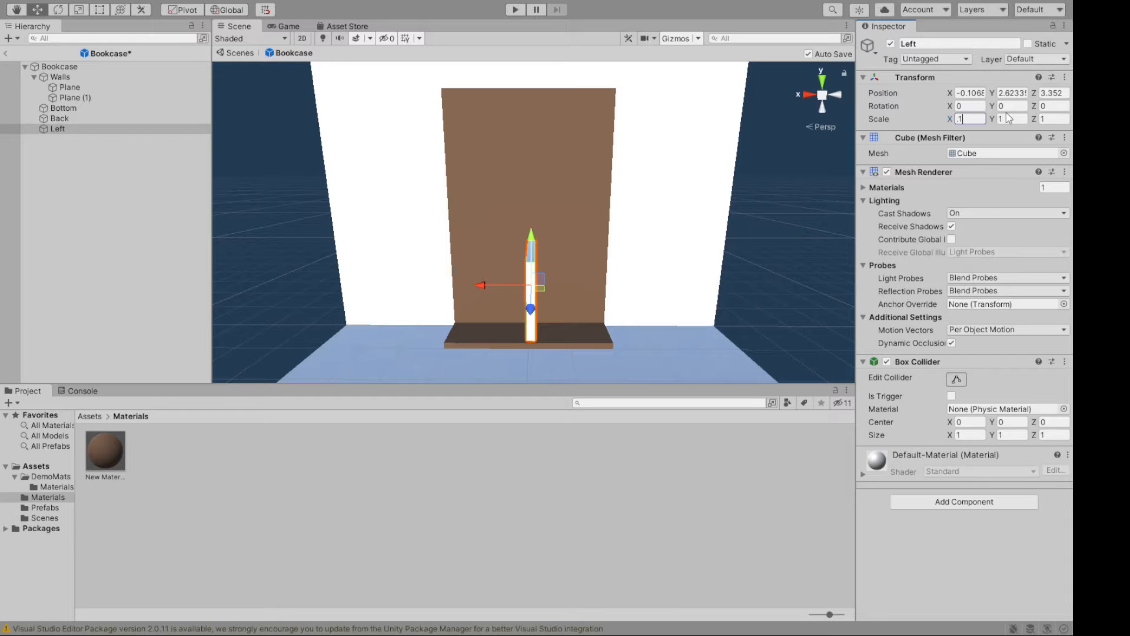
left_click(1008, 117)
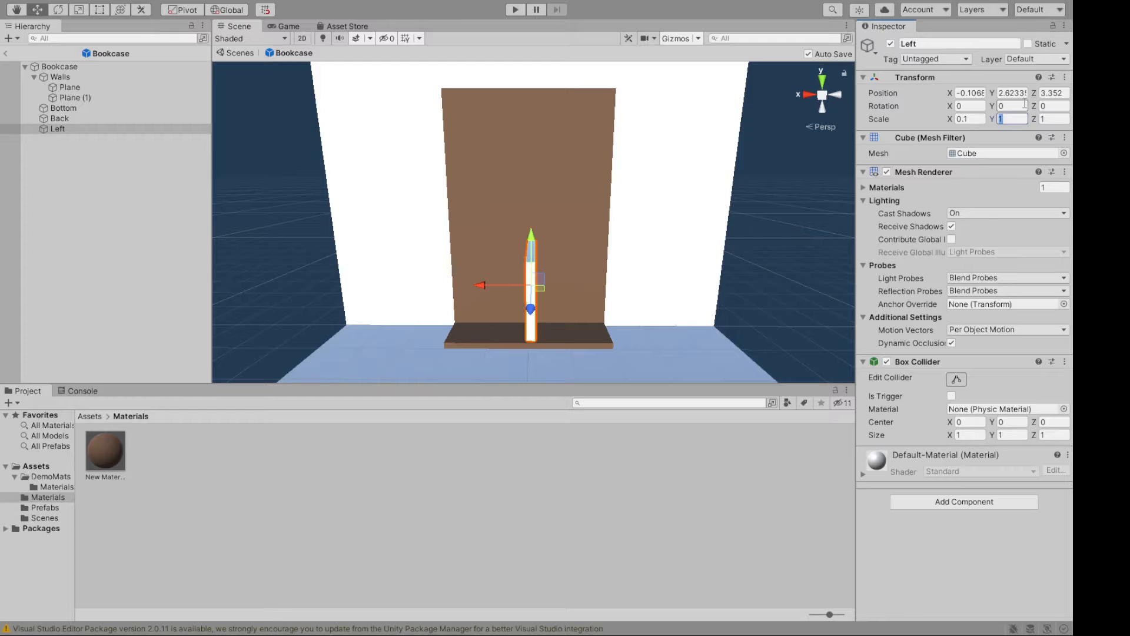
type("6")
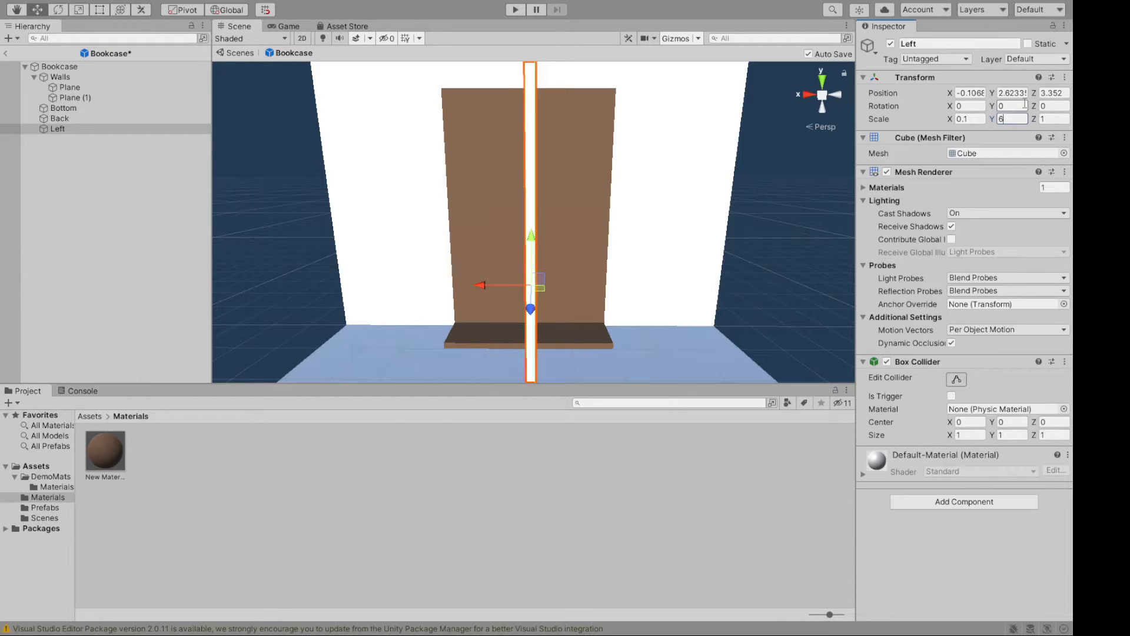
Set the Left panel's Z position to 0.5, half of its depth, so it meets the wall.
scroll(680, 252, "down", 2)
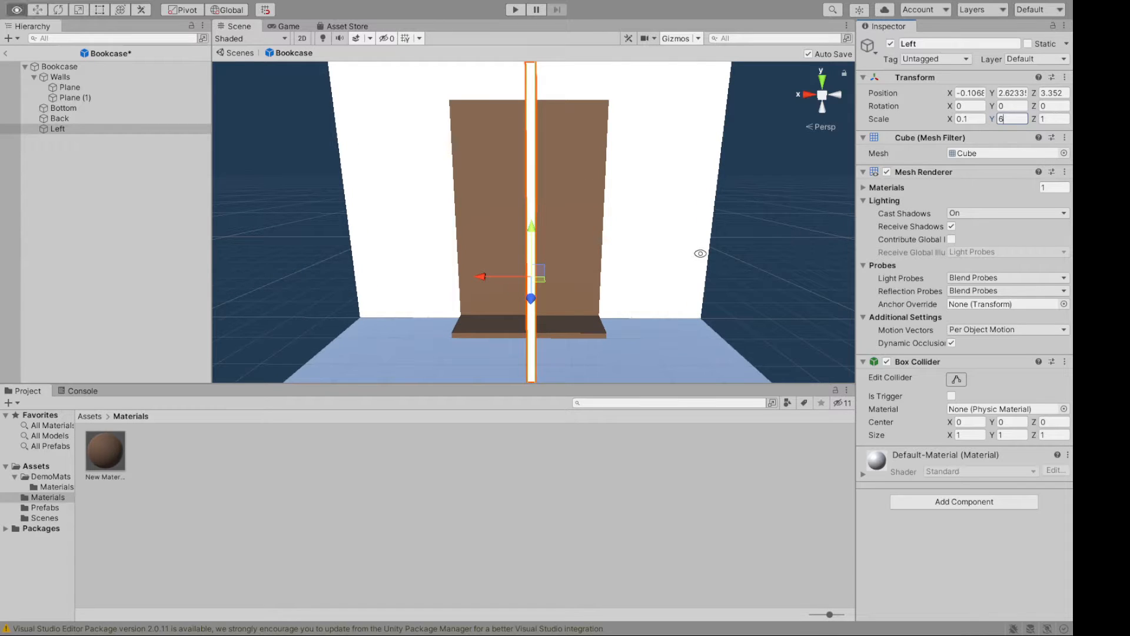
left_click_drag(698, 254, 526, 335, "alt")
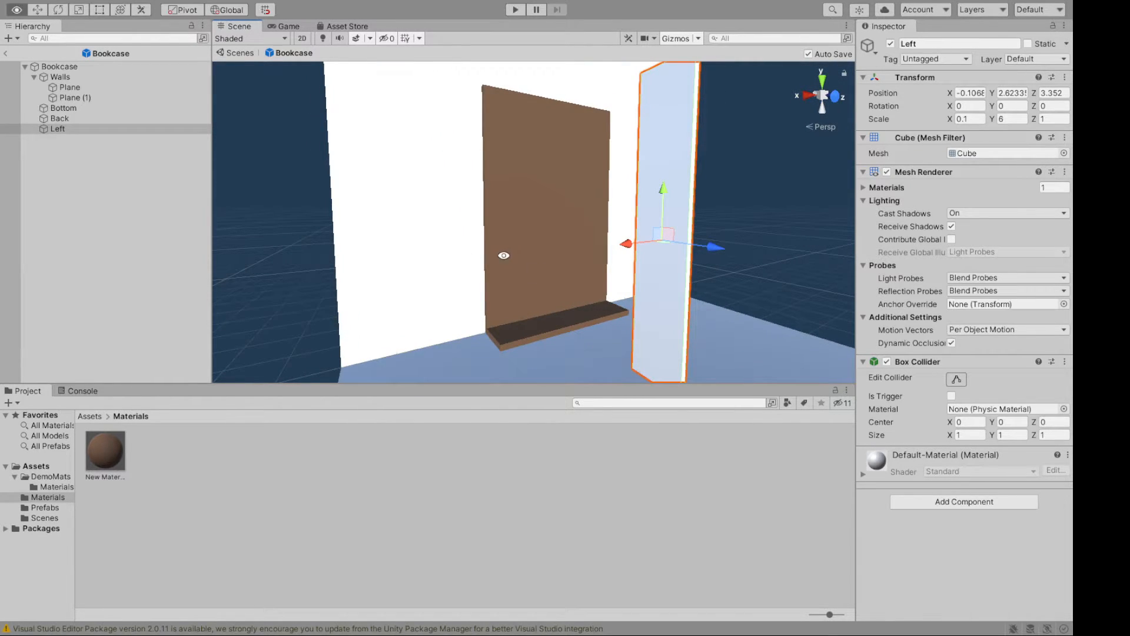
left_click_drag(501, 253, 607, 261, "alt")
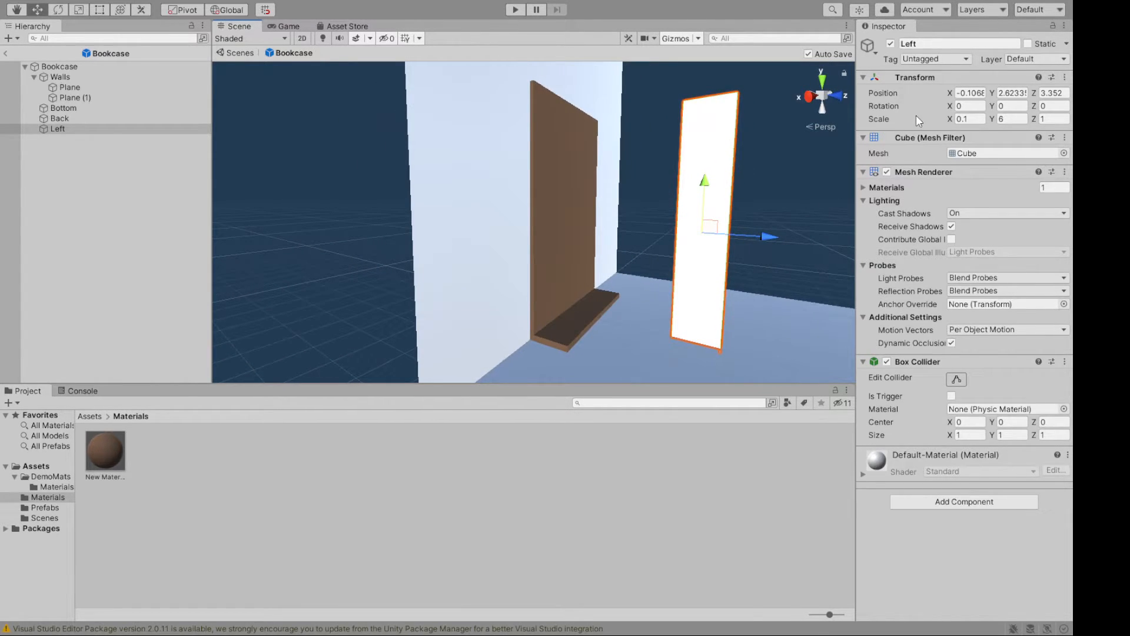
left_click(1053, 93)
type(".5")
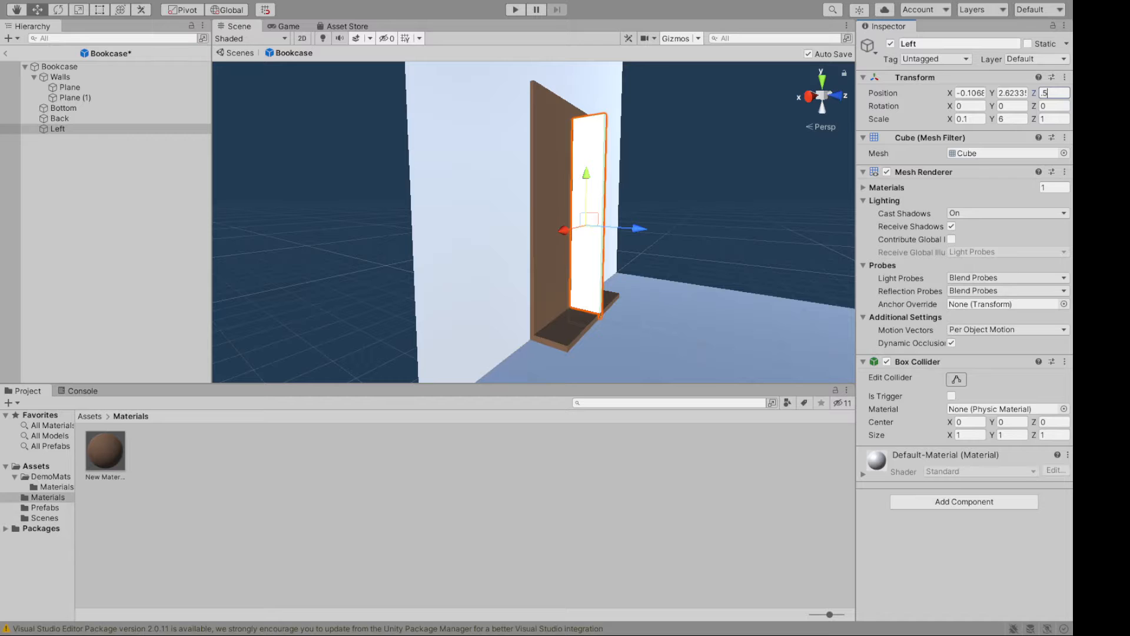
Set the Left panel's Y position to 3, half of its height.
left_click(354, 227)
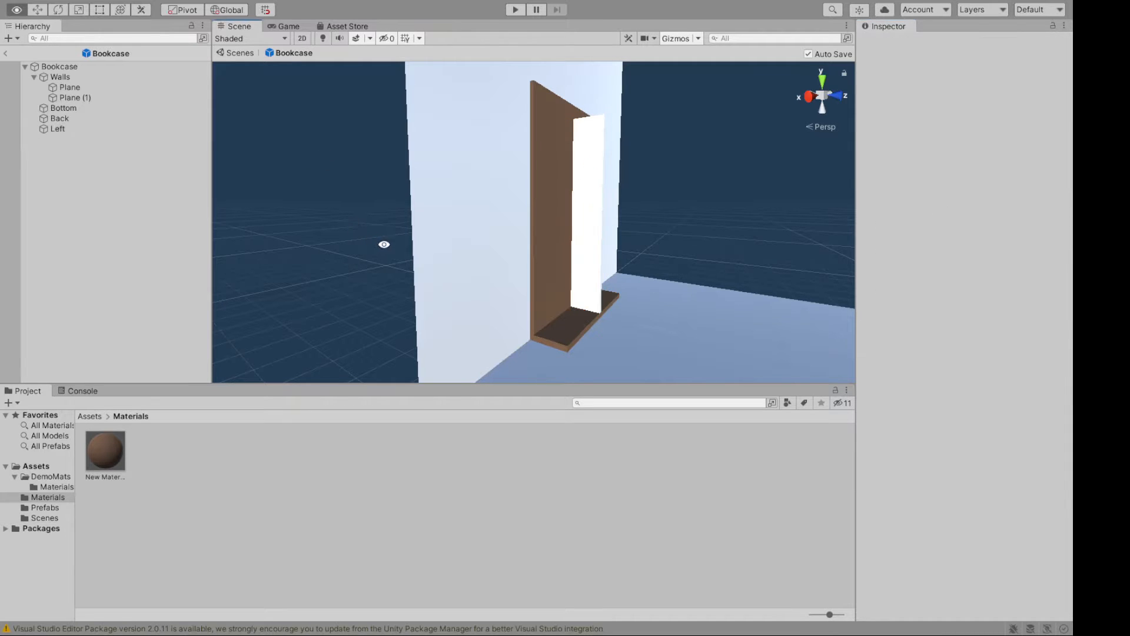
left_click_drag(384, 245, 580, 246, "alt")
left_click(580, 246)
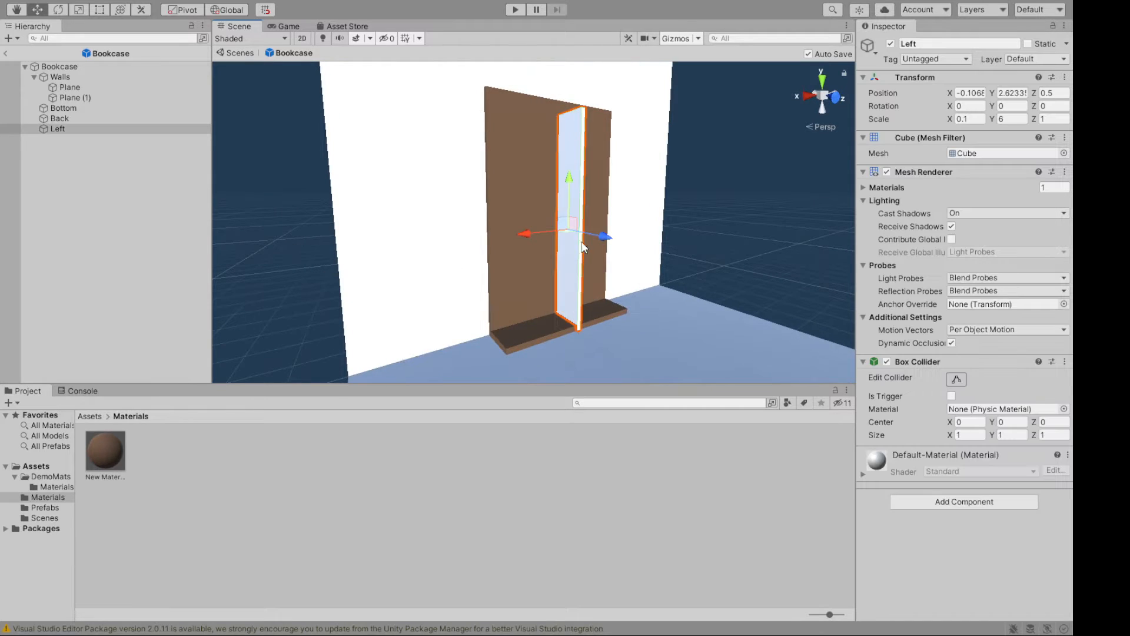
left_click(1013, 93)
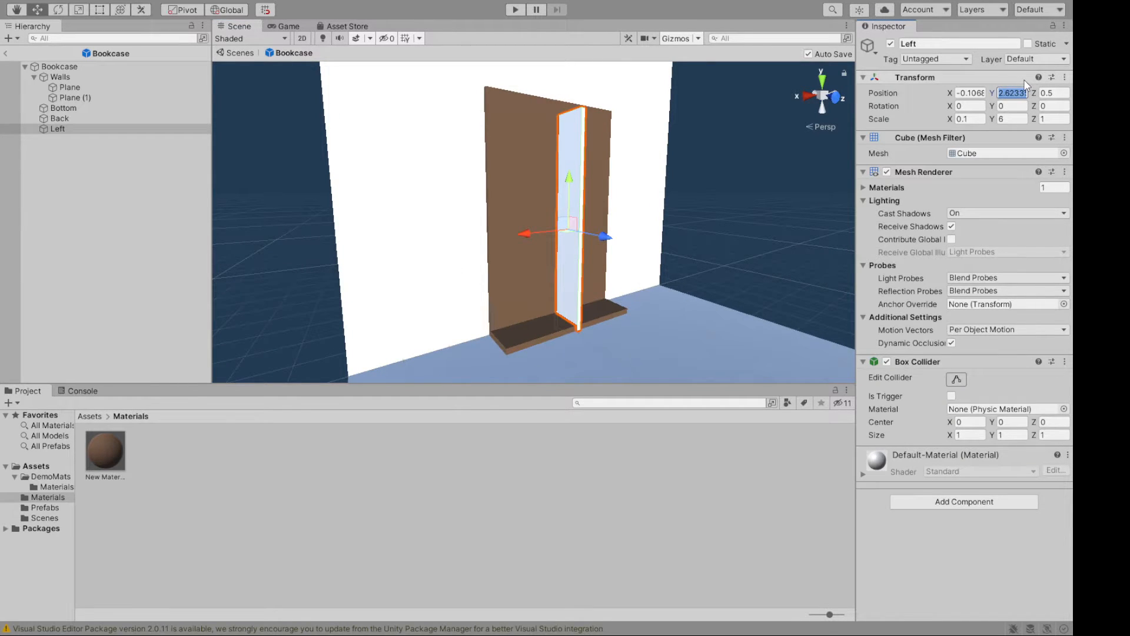
type("3")
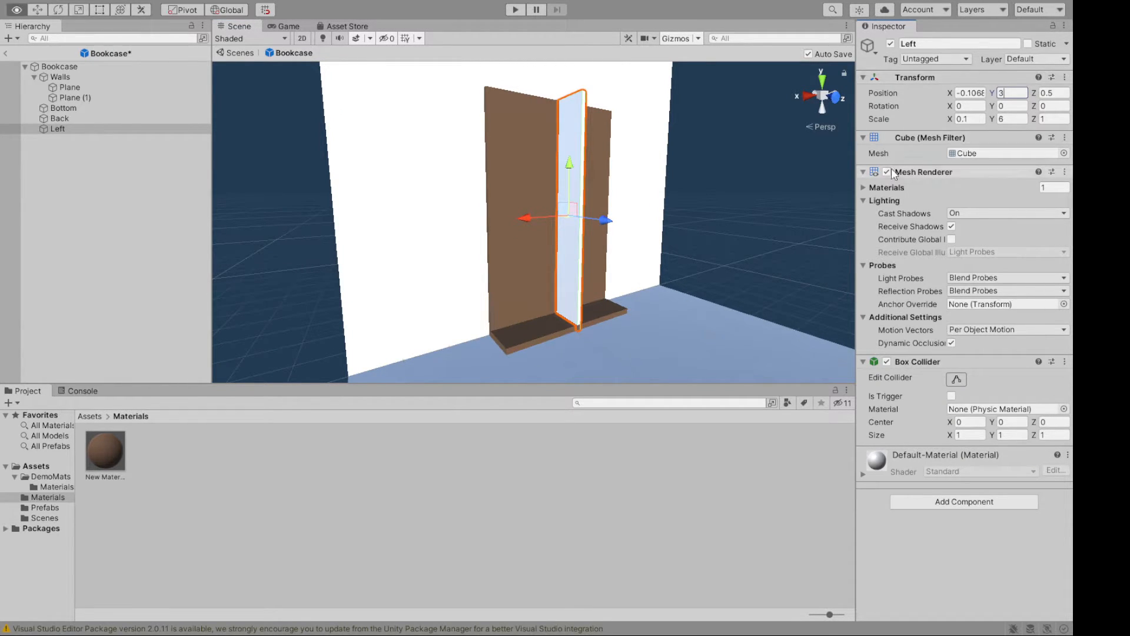
Move the Left panel to the left edge of the back panel, set its X position to 2, and check the corner from above.
left_click_drag(781, 203, 606, 236, "alt")
left_click_drag(514, 226, 444, 248)
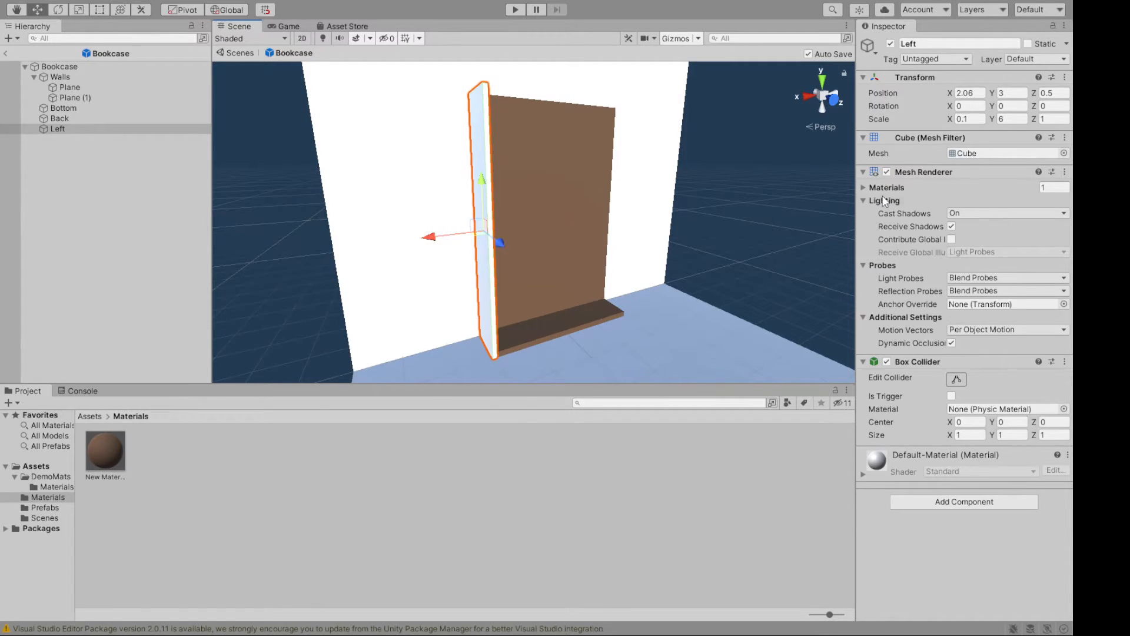
left_click(985, 88)
type("2")
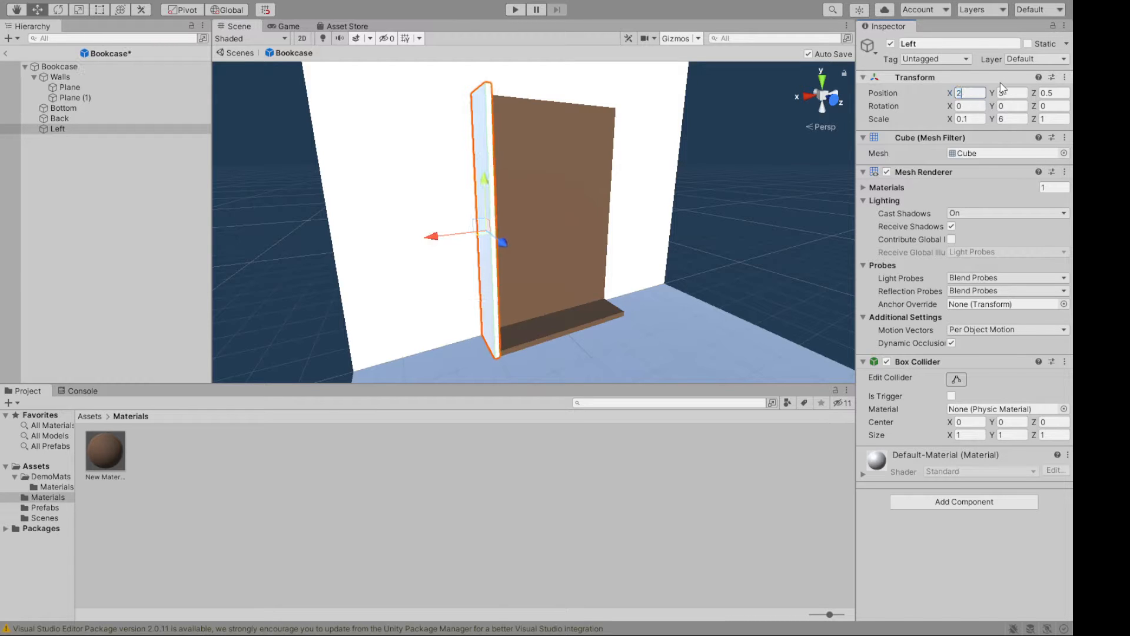
left_click_drag(402, 100, 476, 327, "alt")
scroll(490, 312, "up", 4)
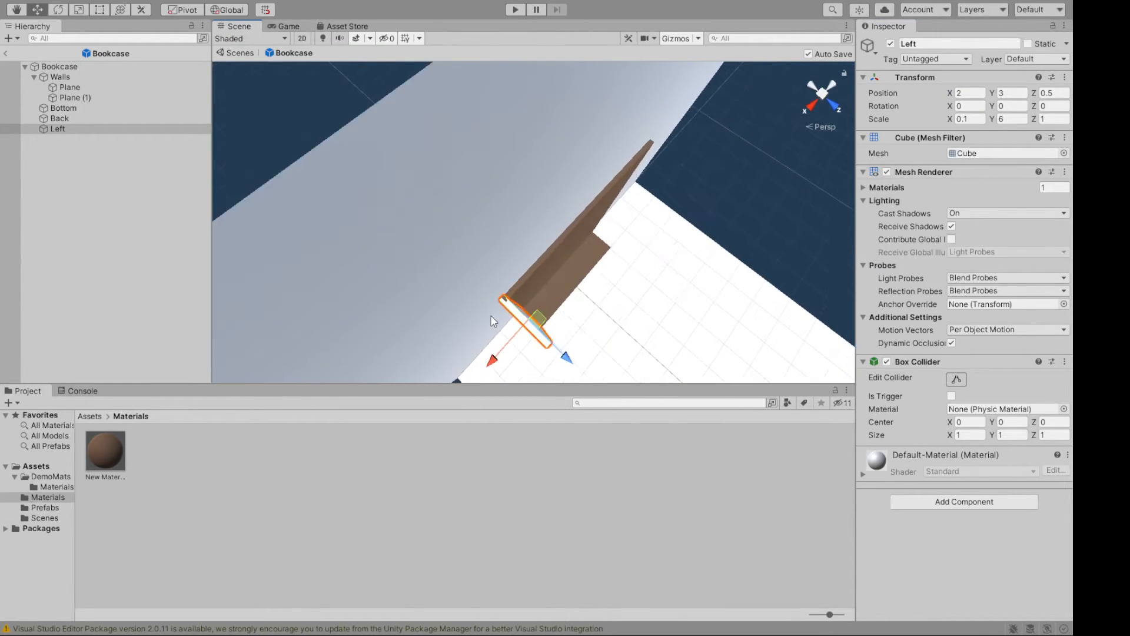
Set the Left panel's X position to 2-.05, shifting it inward by half its thickness to line up with the back panel's edge.
middle_click_drag(486, 292, 476, 220)
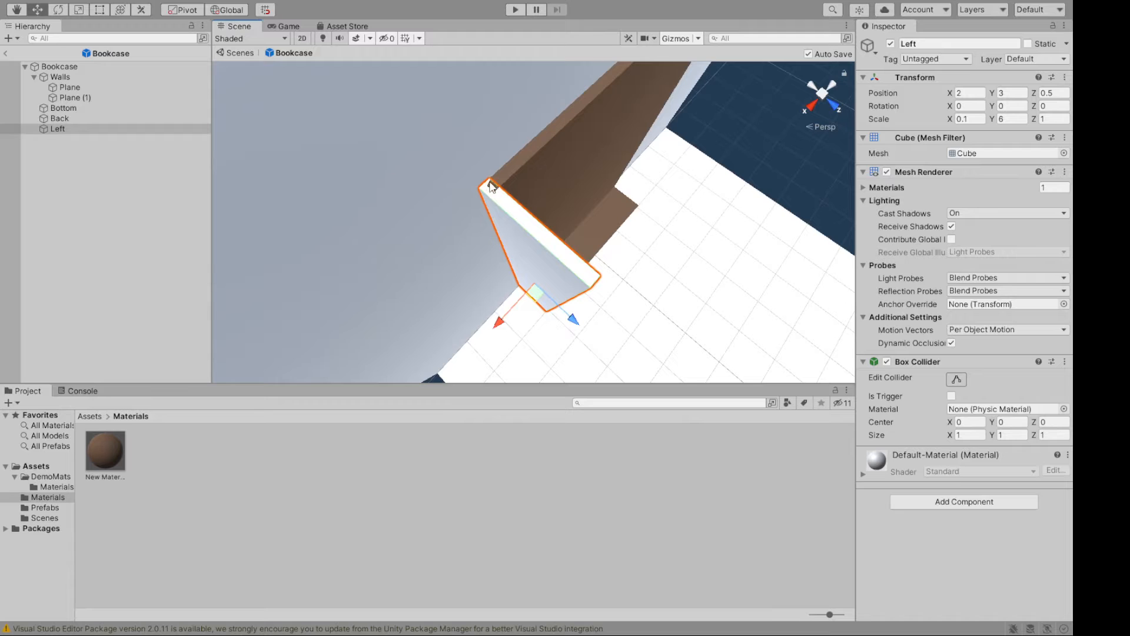
left_click_drag(444, 228, 449, 232, "alt")
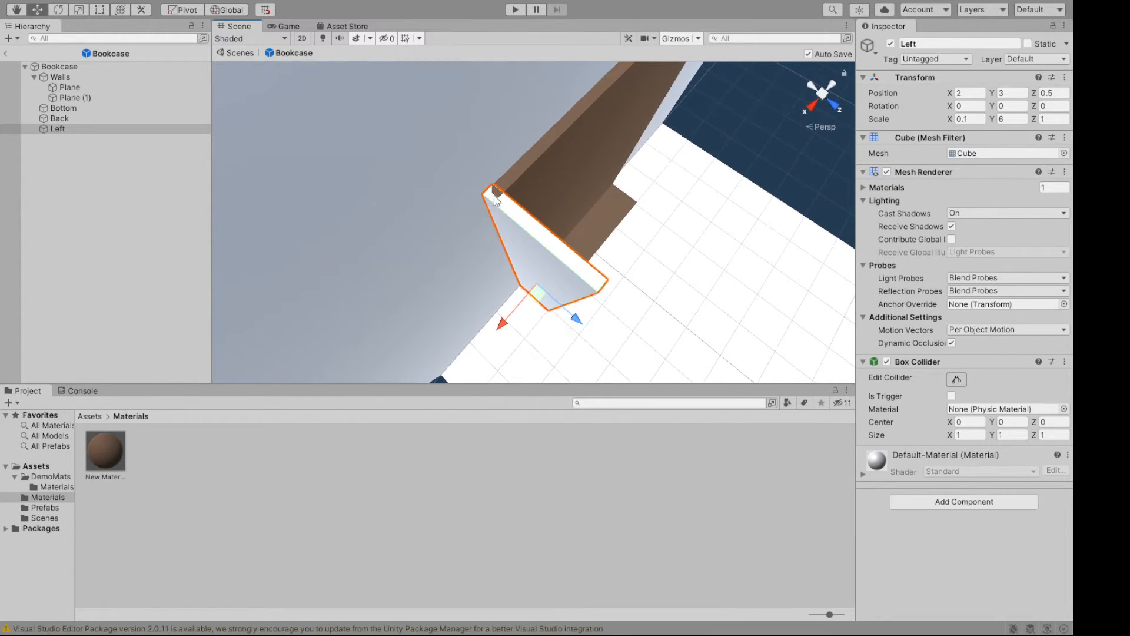
left_click_drag(477, 291, 352, 61, "alt")
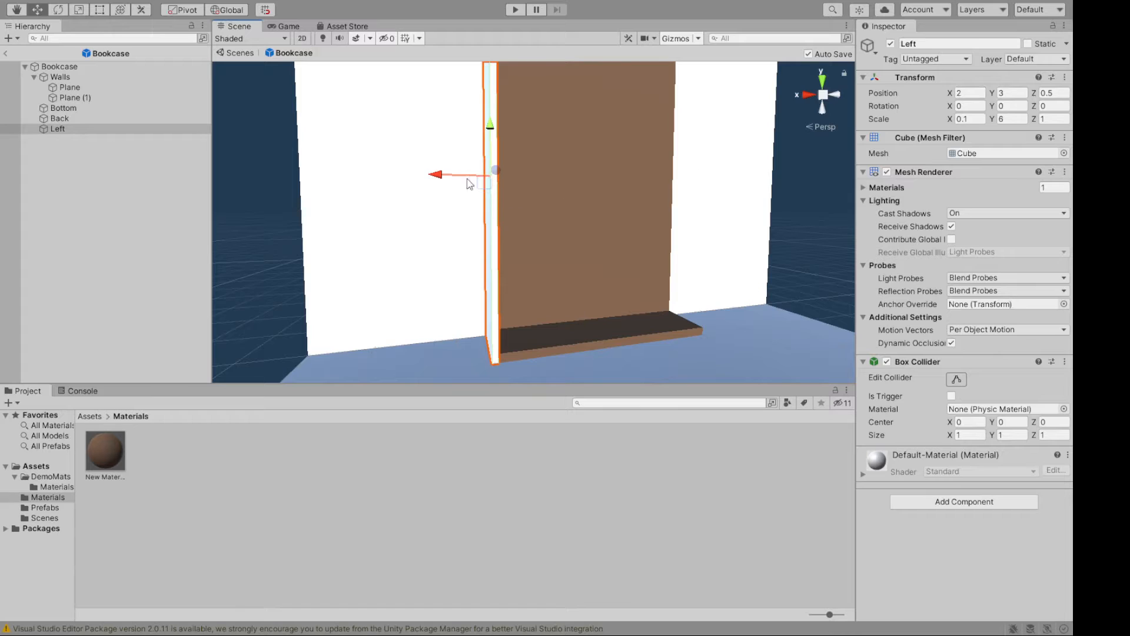
left_click_drag(441, 179, 452, 178)
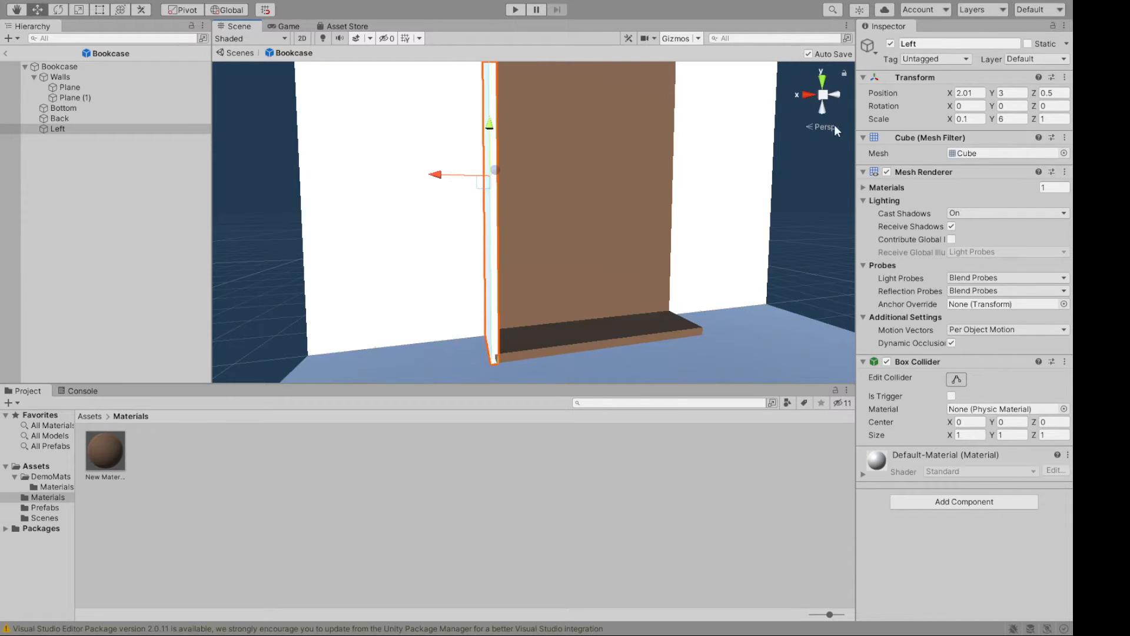
left_click(977, 92)
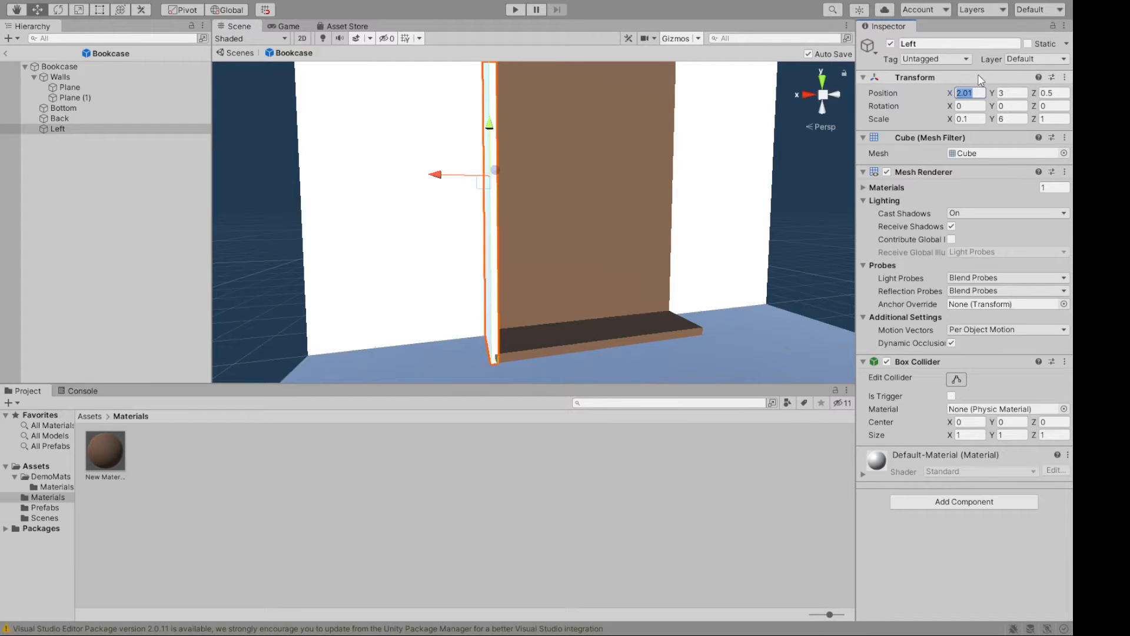
type("2-")
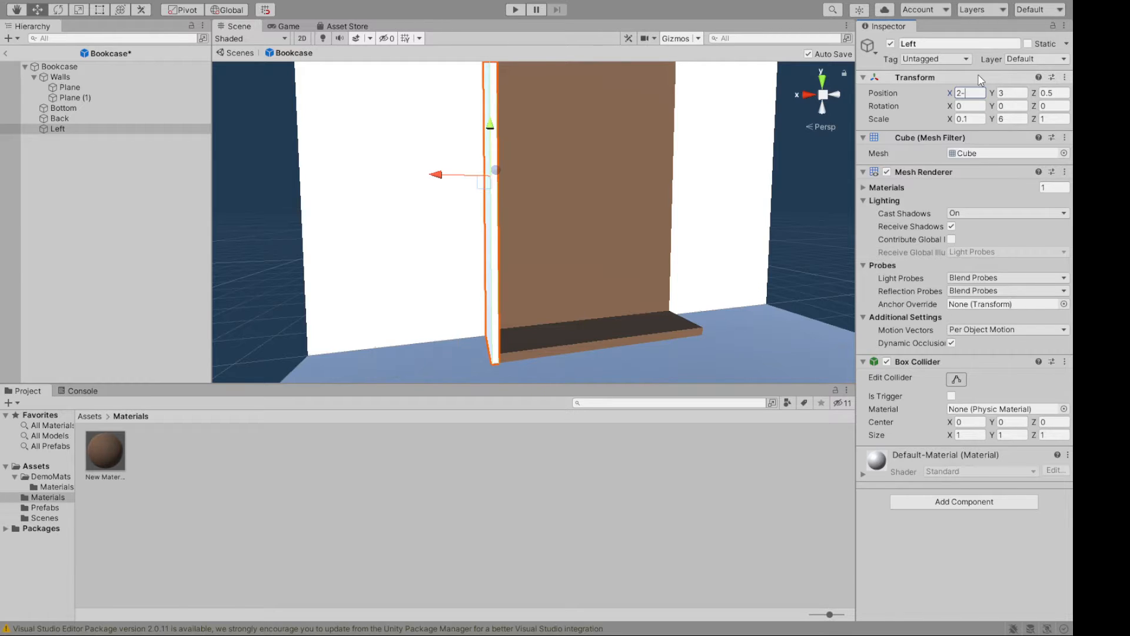
type("1")
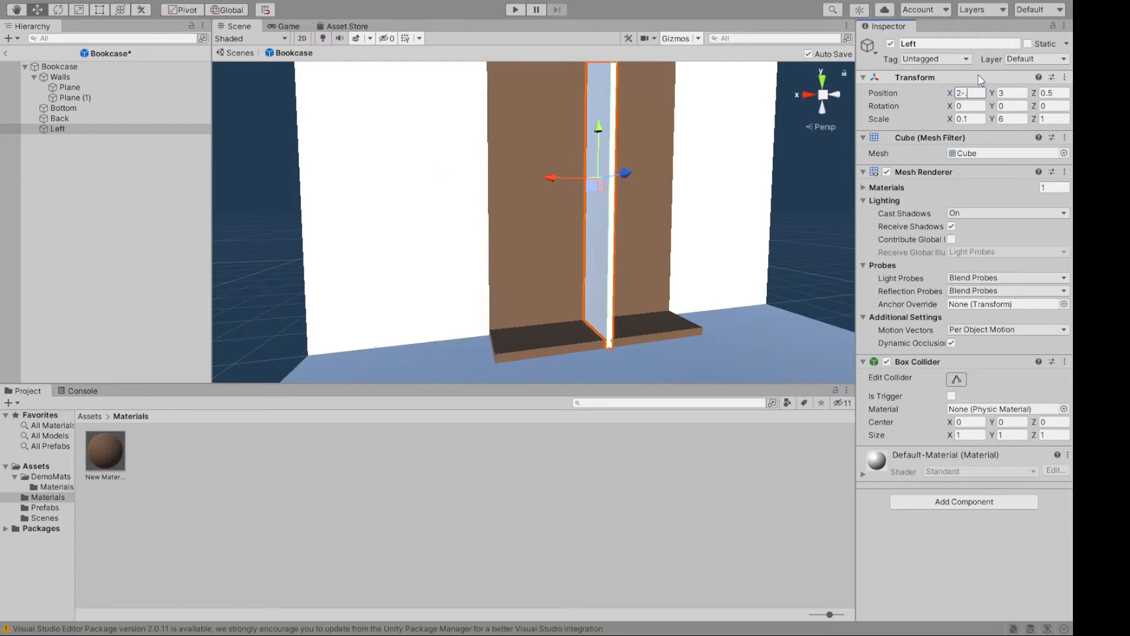
type("04")
key("BackSpace")
type("5")
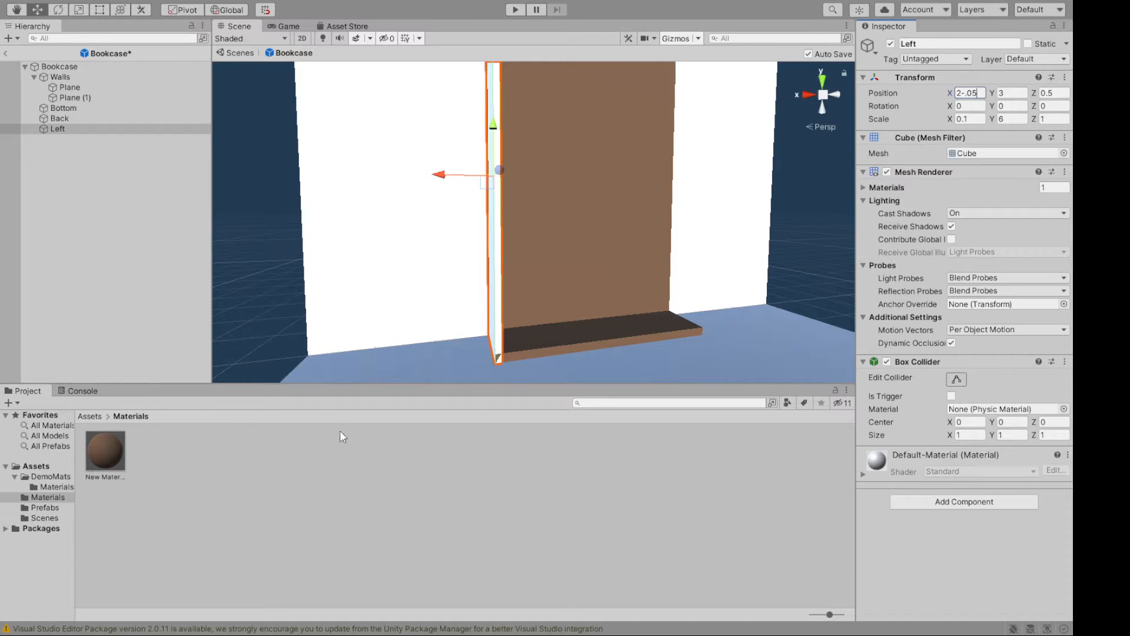
left_click(348, 305)
Apply the brown New Material to the Left panel.
left_click_drag(348, 305, 556, 355, "alt")
scroll(451, 348, "up", 5)
middle_click_drag(554, 209, 523, 466)
left_click_drag(497, 130, 492, 210, "alt")
left_click_drag(107, 450, 598, 339)
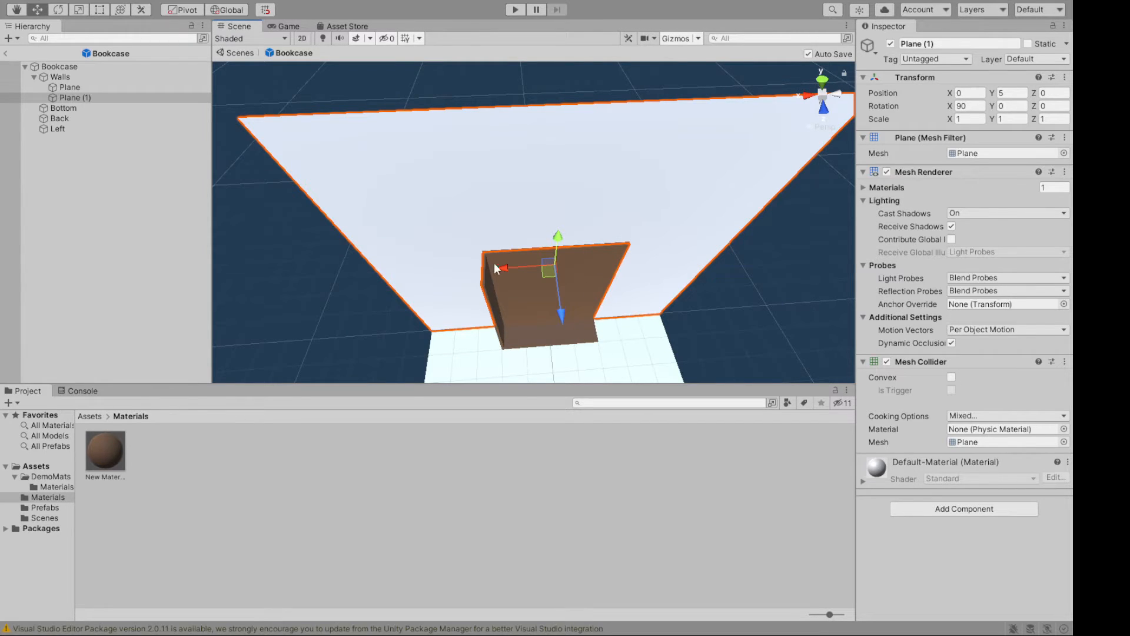
Duplicate the Left panel and rename the copy Right.
left_click(67, 129)
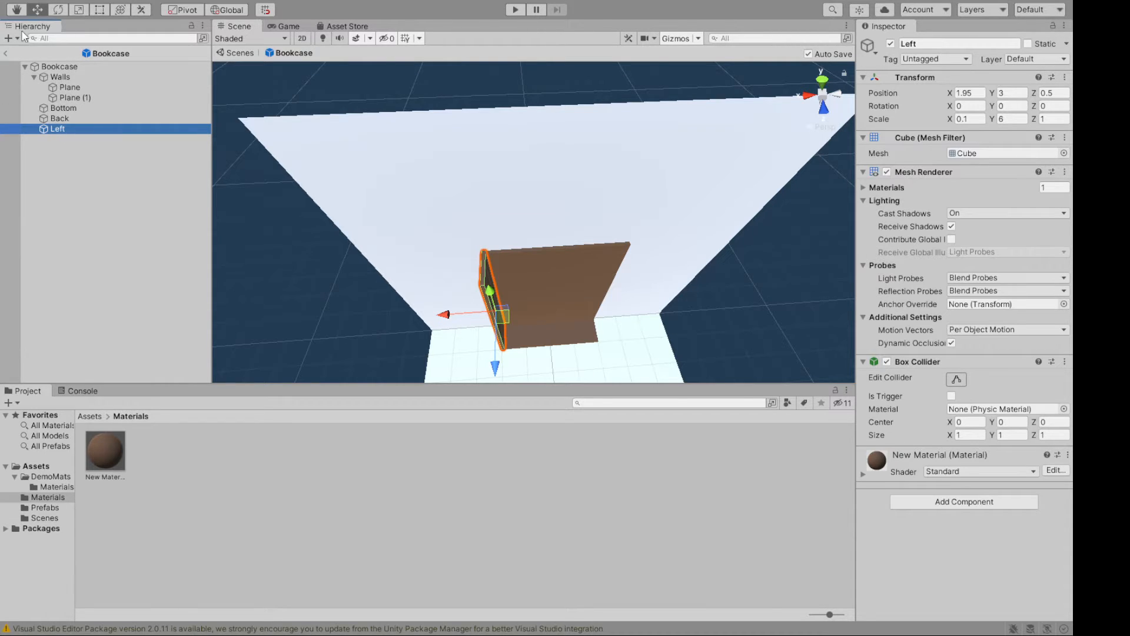
left_click(73, 129, "ctrl")
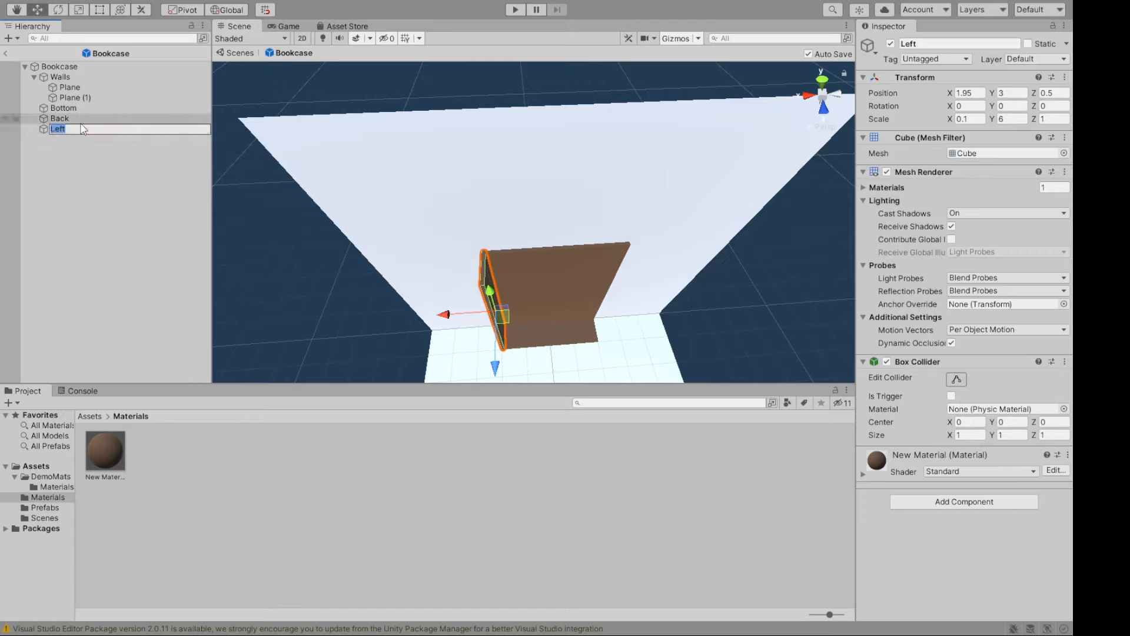
left_click(77, 129)
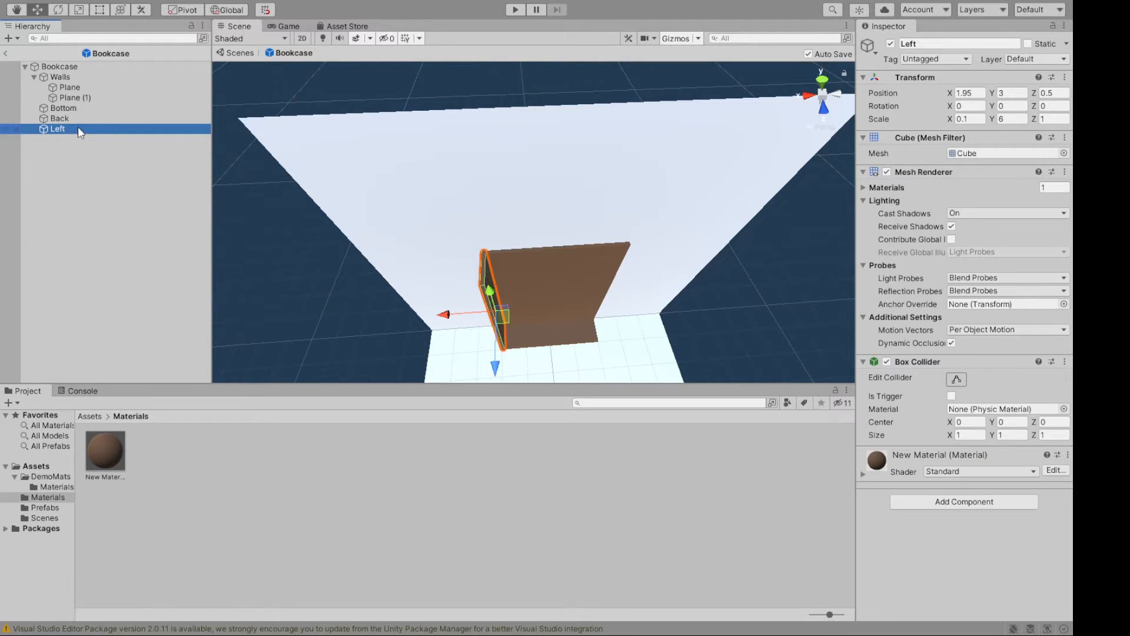
key("ctrl+d")
left_click(78, 140)
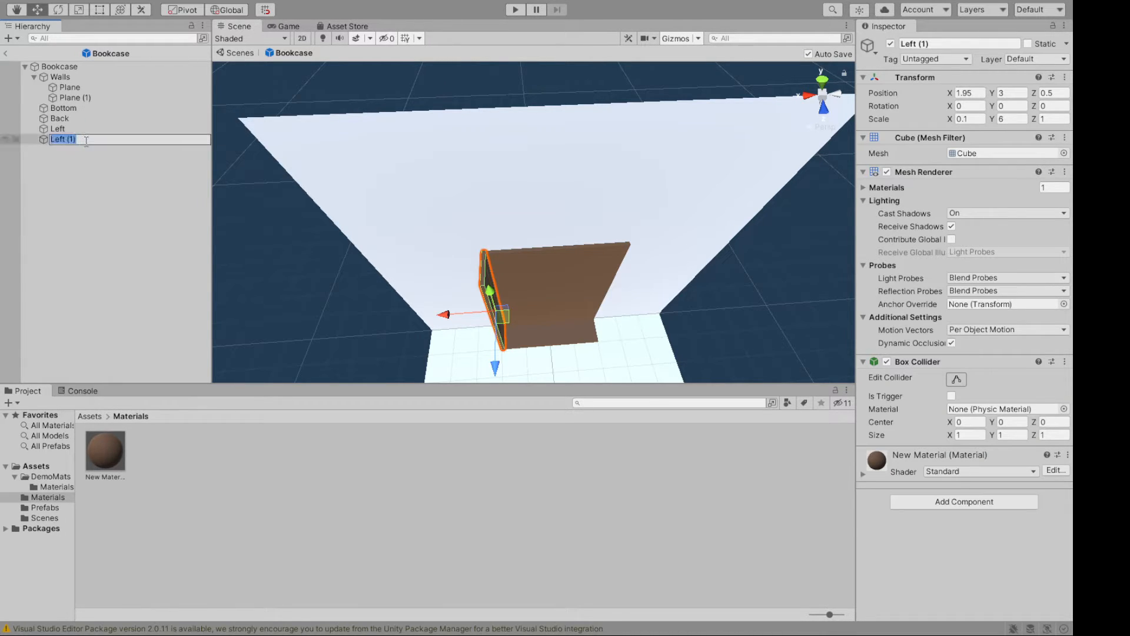
type("Right")
key("Return")
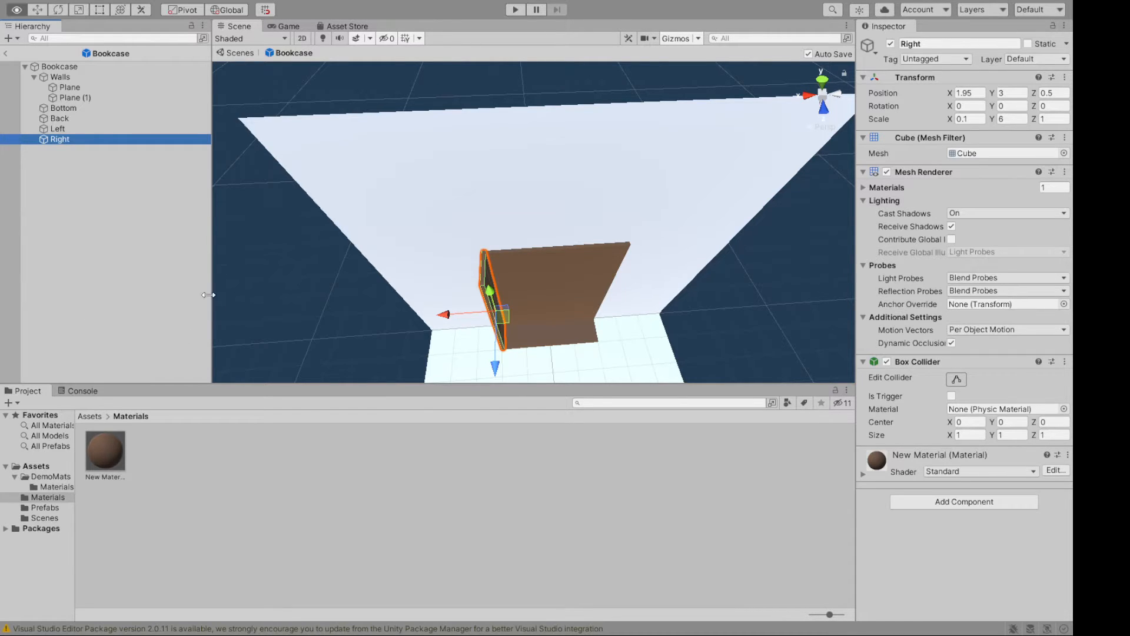
Set the Right panel's X position to -1.95 to mirror it onto the opposite edge of the bookcase.
left_click_drag(212, 294, 187, 272)
left_click_drag(297, 288, 473, 318, "alt")
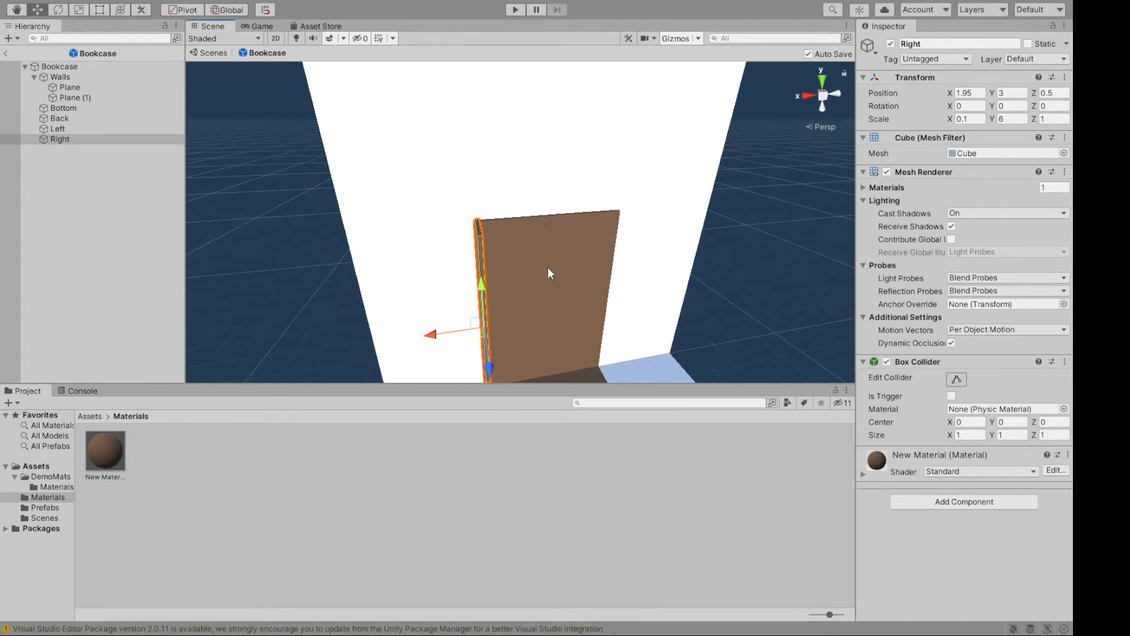
left_click(957, 93)
key("Left")
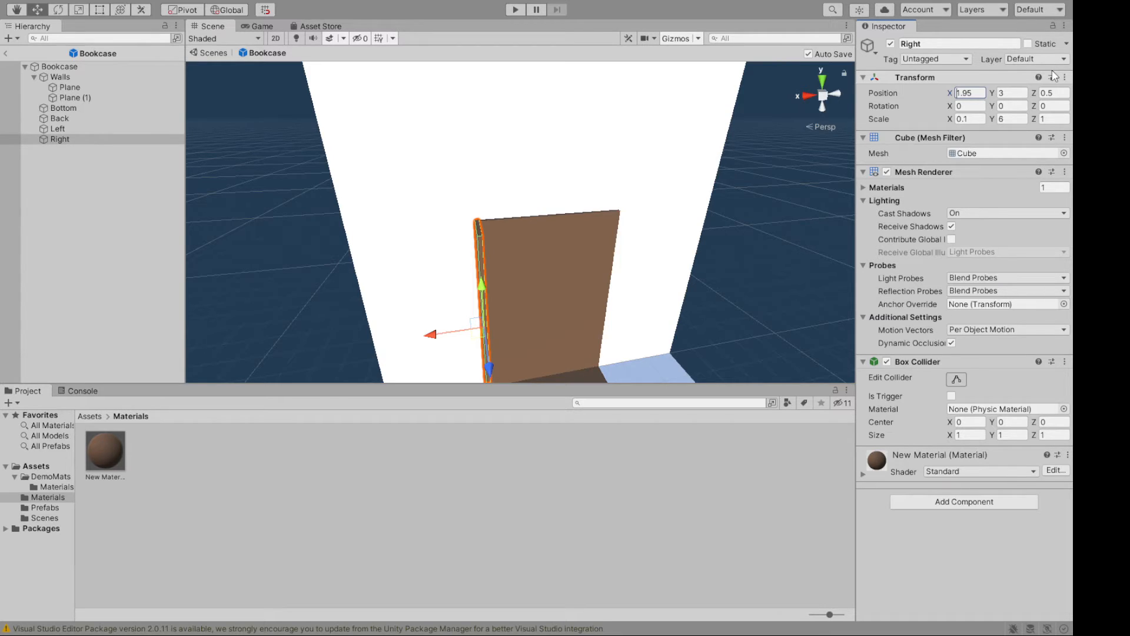
type("-")
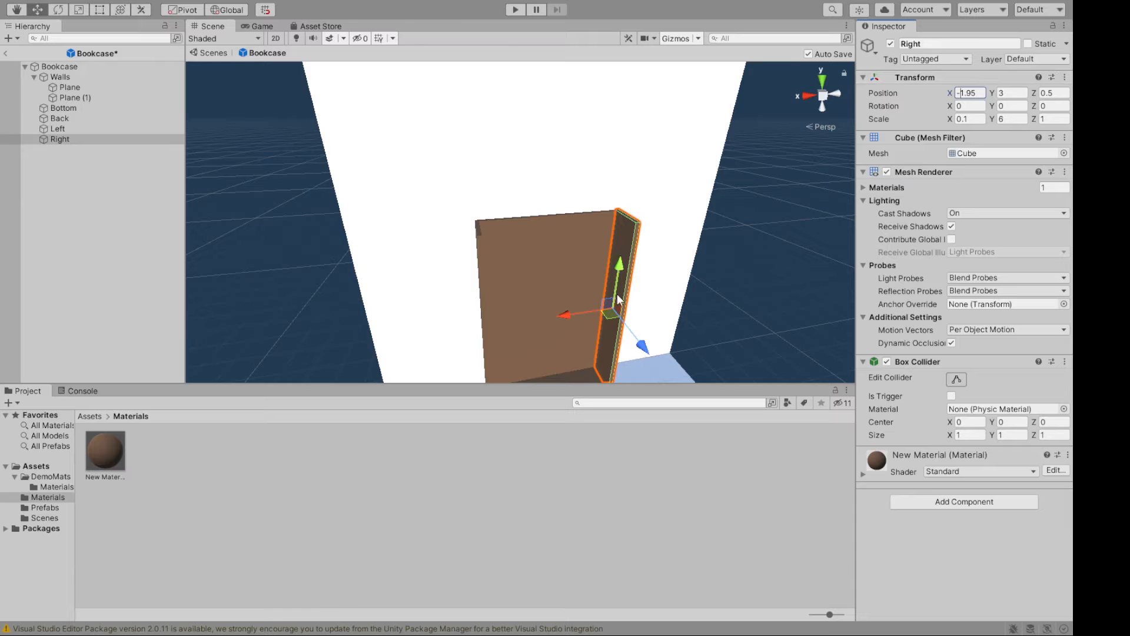
left_click(759, 254)
mouse_move(759, 254)
left_mouse_down("alt")
mouse_move(585, 242)
mouse_move(590, 290)
mouse_move(735, 318)
mouse_move(774, 174)
mouse_move(626, 257)
mouse_move(706, 361)
mouse_move(827, 280)
mouse_move(909, 315)
mouse_move(796, 381)
mouse_move(669, 330)
mouse_move(753, 183)
mouse_move(802, 245)
mouse_move(749, 306)
mouse_move(763, 218)
mouse_move(785, 206)
mouse_move(765, 239)
left_mouse_up("alt")
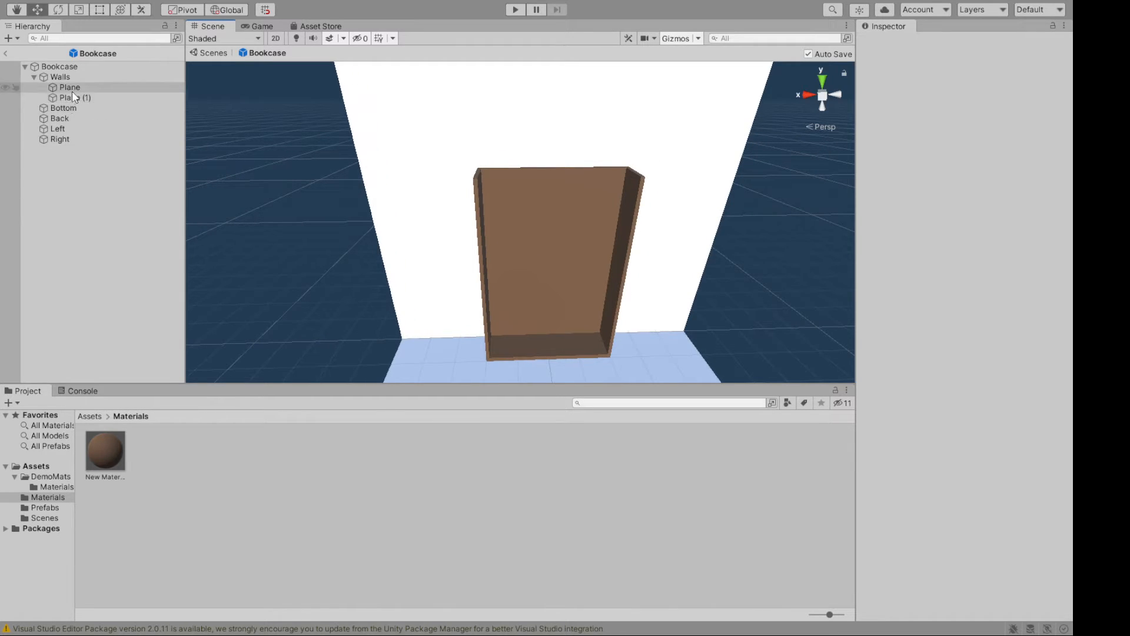
Duplicate the Bottom piece and rename the copy Top.
left_click(67, 109)
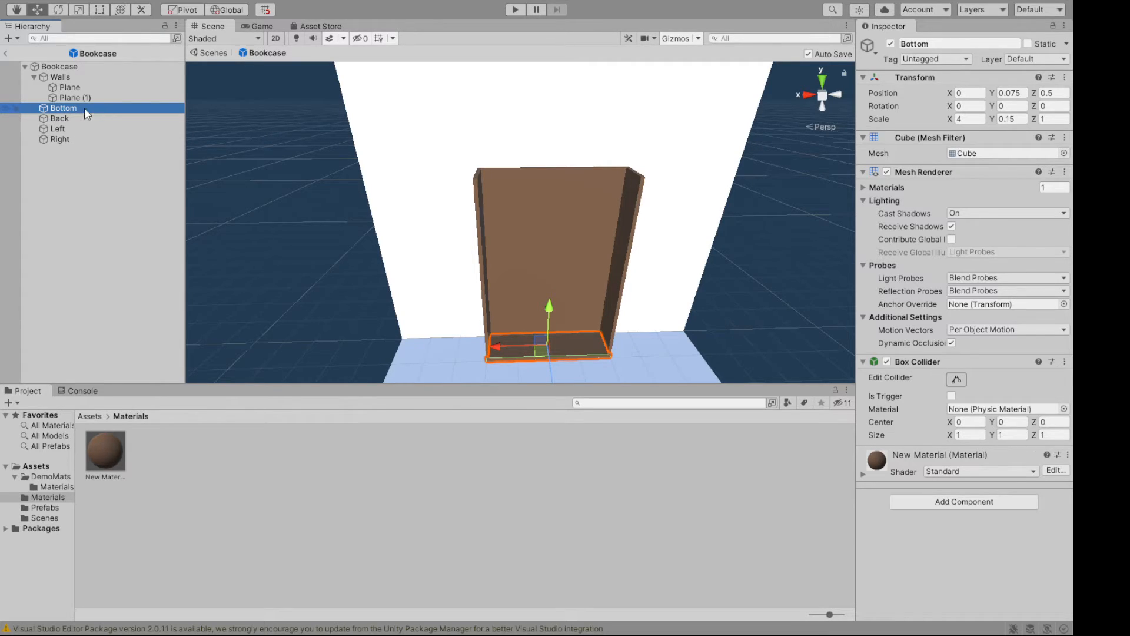
key("ctrl+d")
left_click(75, 151)
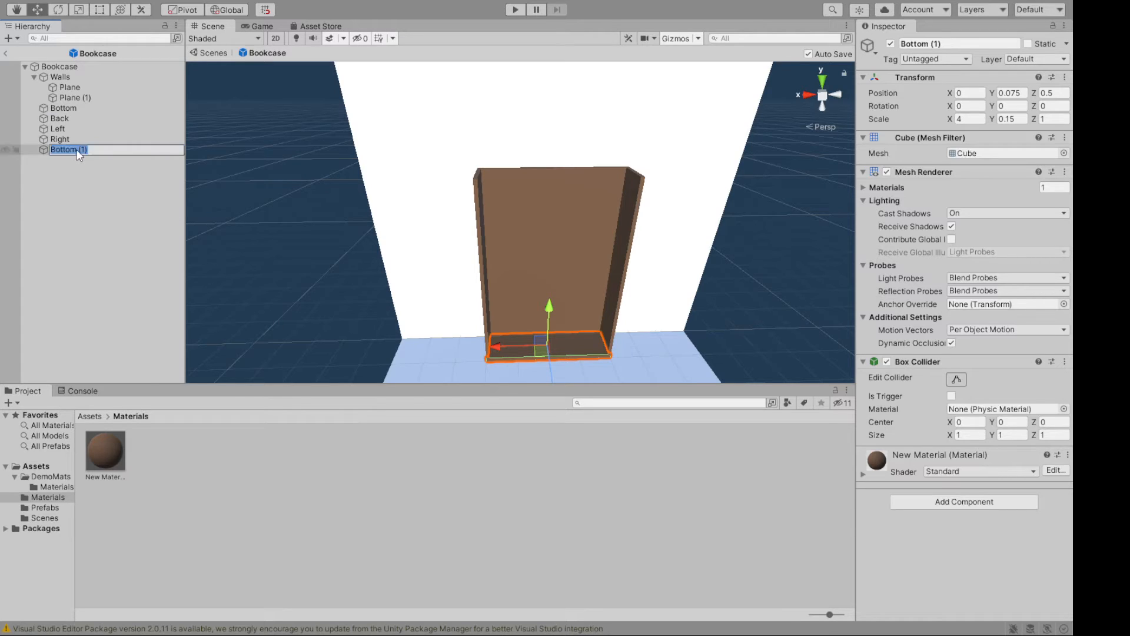
type("Top")
key("Return")
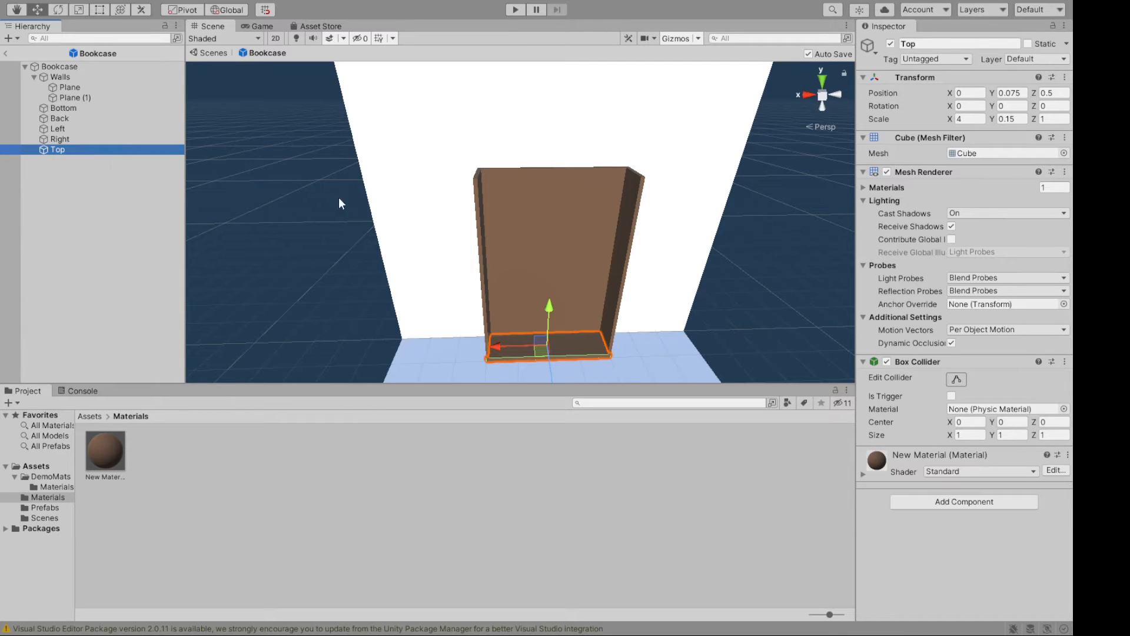
Set the Top piece's Y scale to 0.10 and its Y position to 6-.05, flush with the upper ends of the side panels.
left_click(1011, 120)
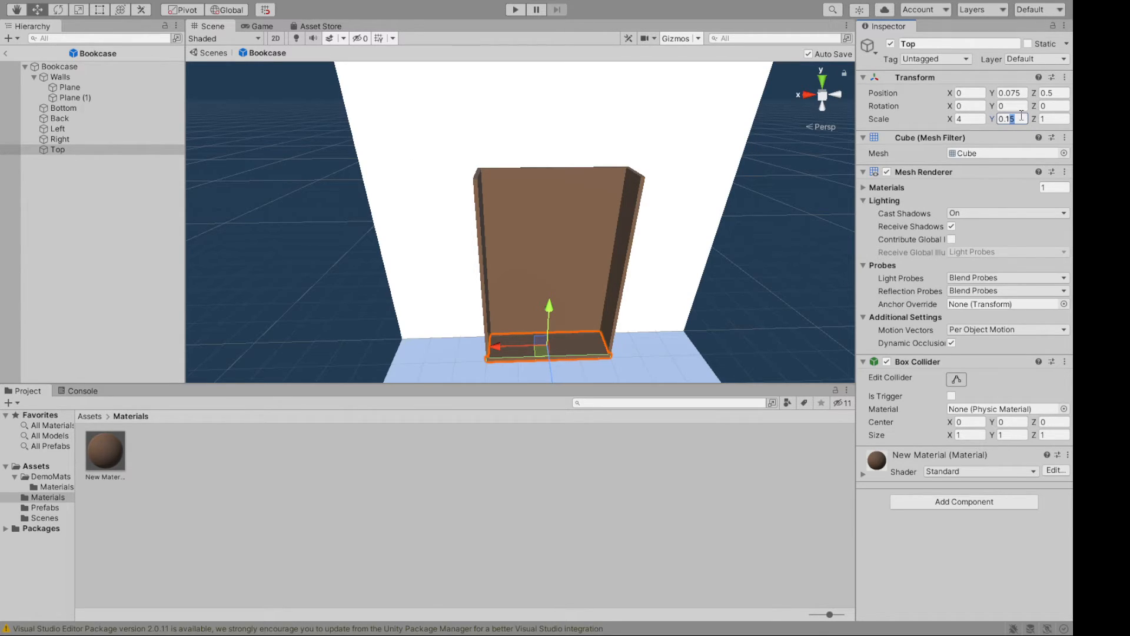
type("10")
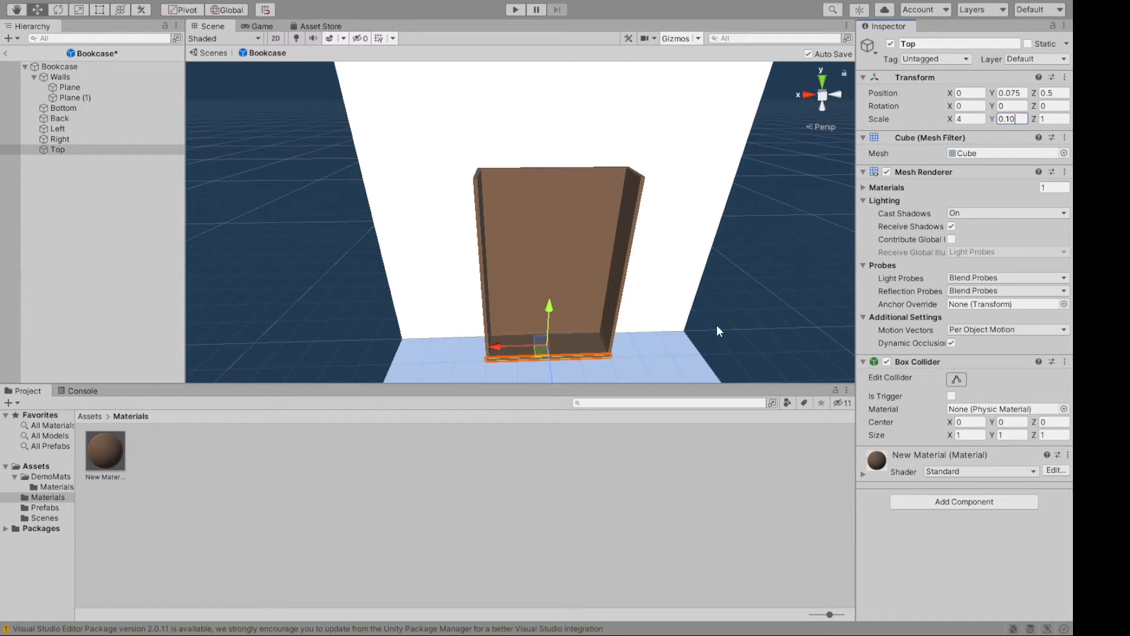
left_click_drag(716, 325, 717, 238, "alt")
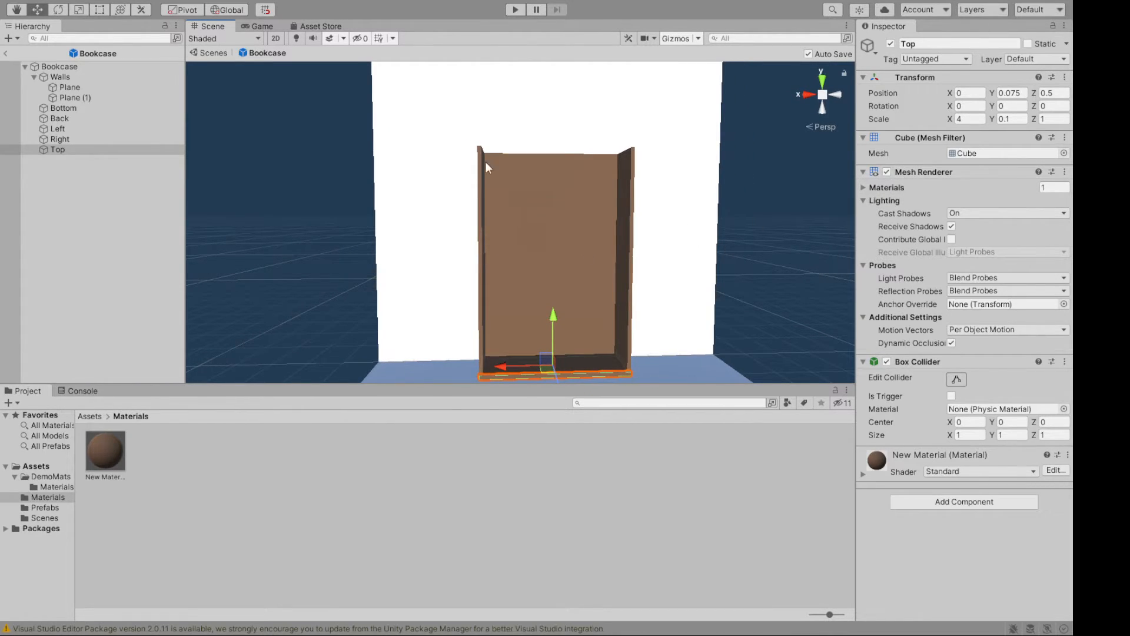
left_click_drag(538, 121, 539, 143, "alt")
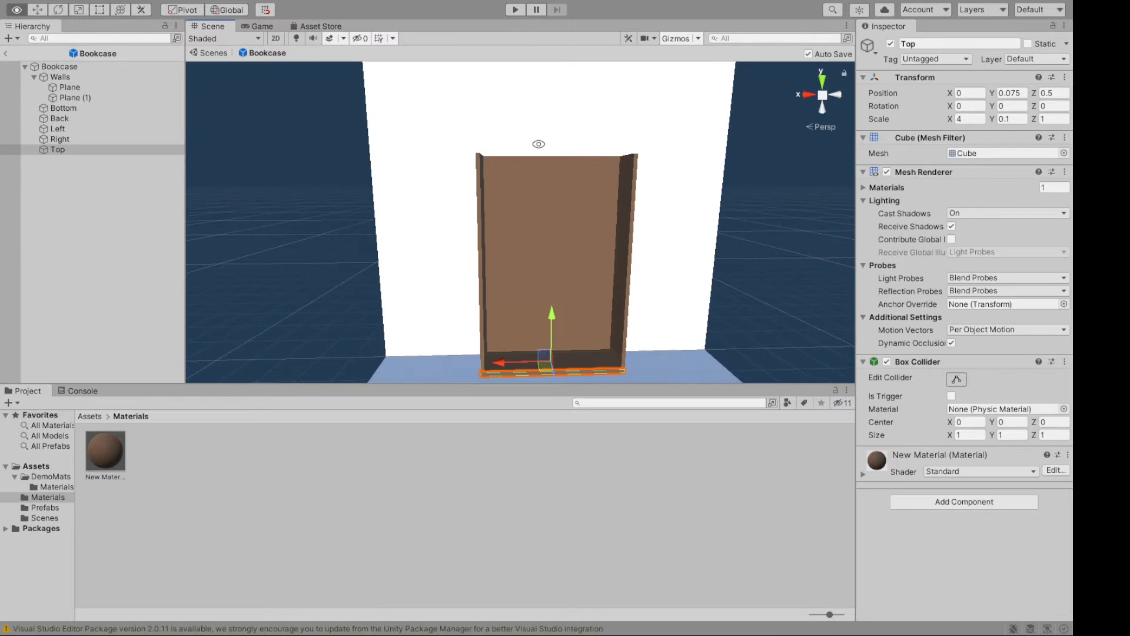
left_click(1009, 92)
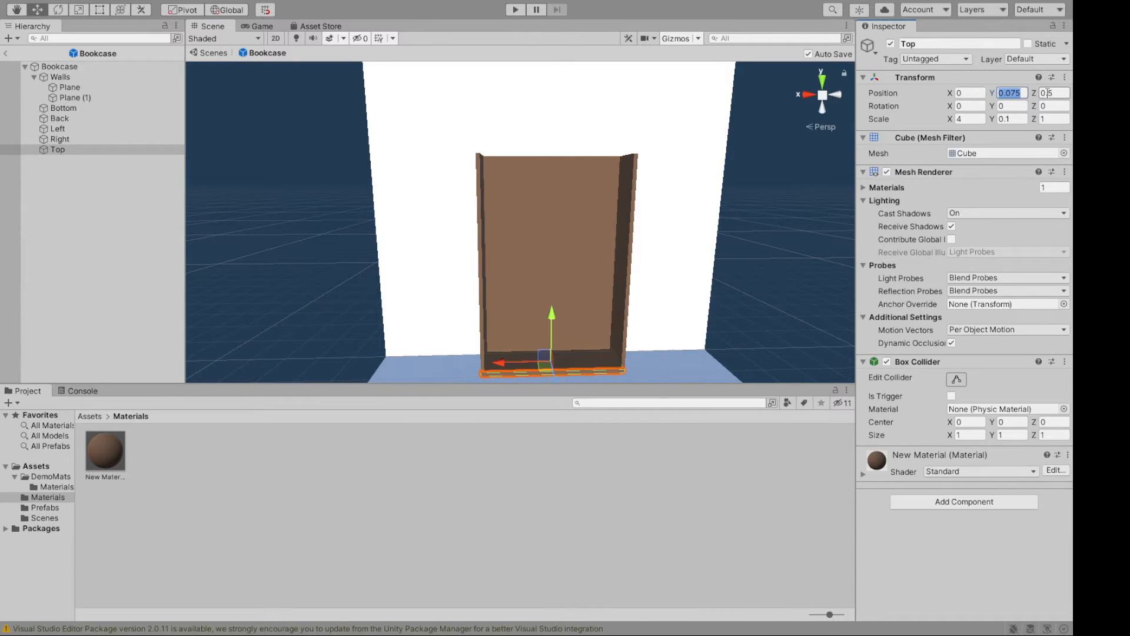
type("6")
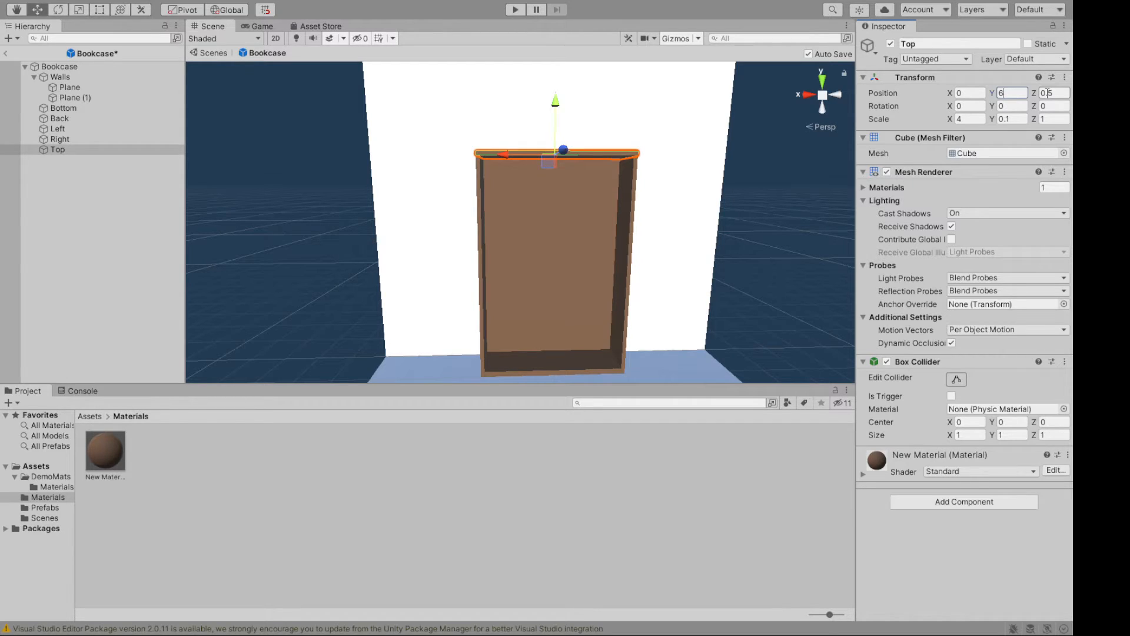
type("-.05")
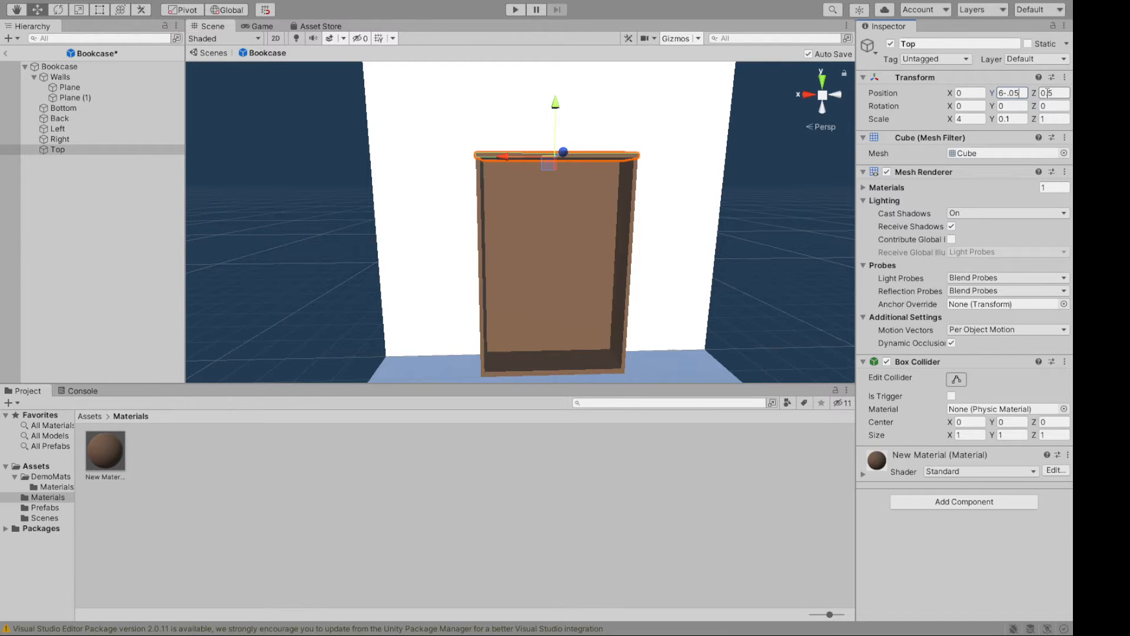
left_click(793, 202)
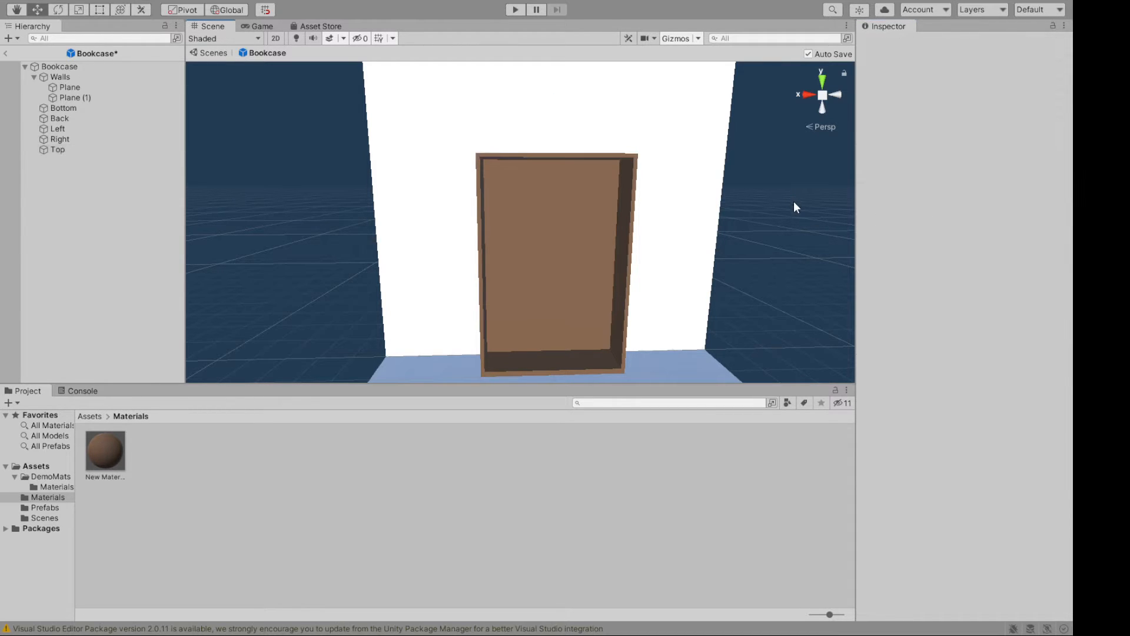
mouse_move(795, 206)
left_mouse_down("alt")
mouse_move(732, 227)
mouse_move(553, 240)
mouse_move(483, 258)
mouse_move(560, 272)
mouse_move(722, 210)
mouse_move(856, 241)
mouse_move(1008, 199)
mouse_move(1007, 267)
mouse_move(769, 285)
mouse_move(666, 273)
mouse_move(717, 163)
mouse_move(760, 182)
mouse_move(803, 245)
mouse_move(747, 313)
mouse_move(793, 205)
mouse_move(917, 198)
mouse_move(606, 300)
mouse_move(728, 236)
mouse_move(863, 189)
mouse_move(789, 262)
mouse_move(560, 338)
mouse_move(637, 264)
mouse_move(784, 212)
mouse_move(823, 222)
mouse_move(815, 298)
mouse_move(835, 189)
mouse_move(863, 211)
mouse_move(757, 245)
mouse_move(814, 230)
mouse_move(794, 247)
mouse_move(783, 236)
mouse_move(807, 257)
mouse_move(770, 213)
mouse_move(752, 212)
mouse_move(799, 215)
mouse_move(797, 202)
left_mouse_up("alt")
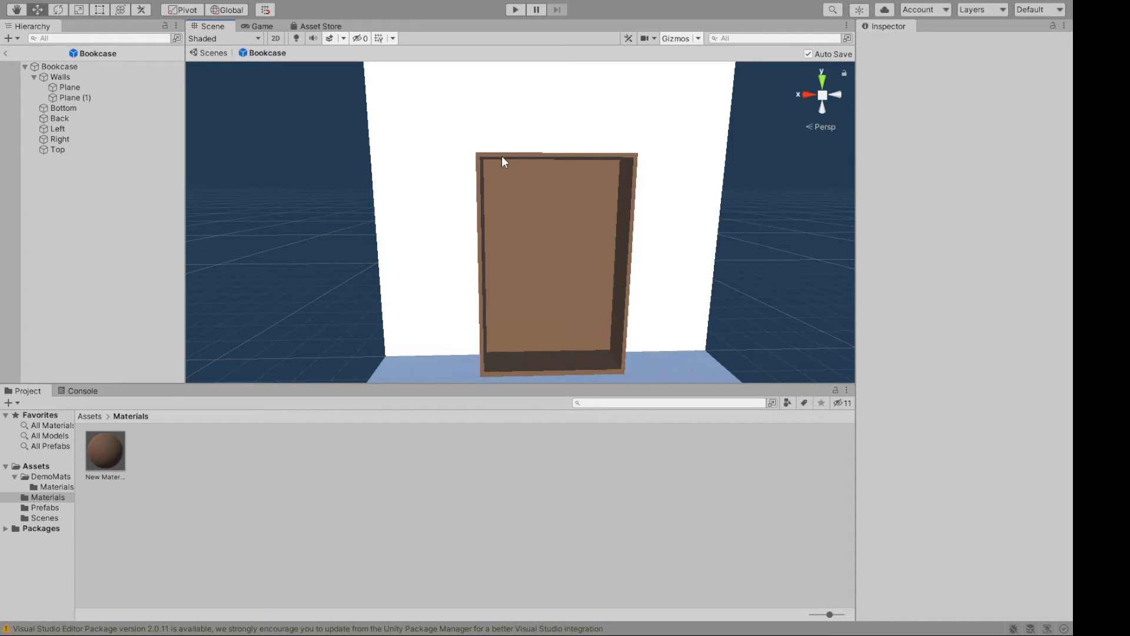
Duplicate the Top piece and rename the copy Shelf 1.
left_click(126, 150)
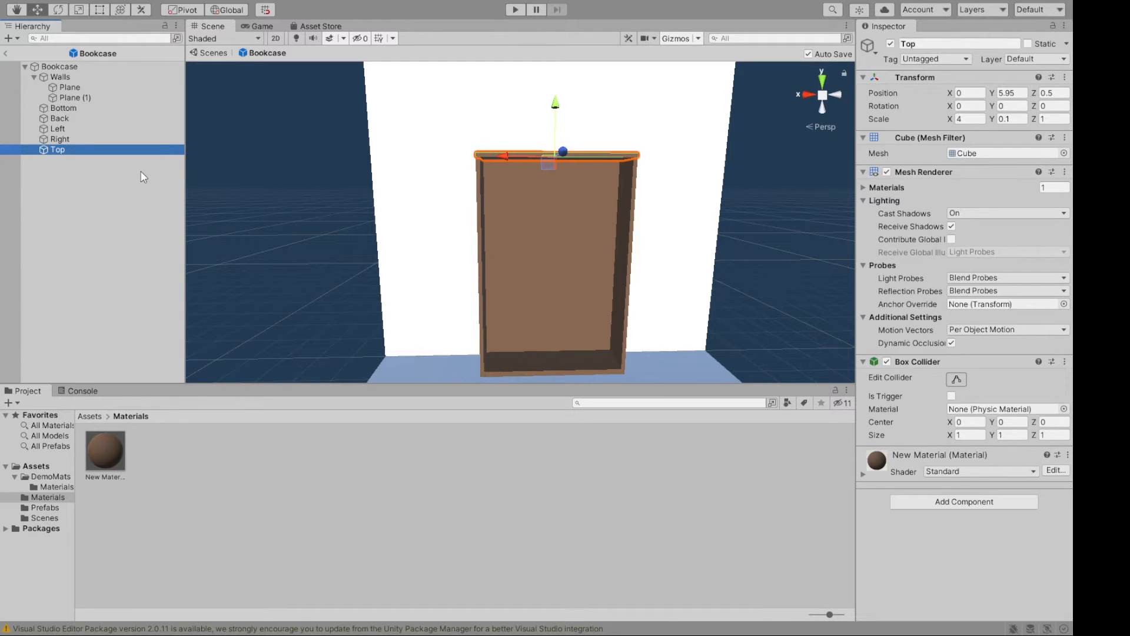
key("ctrl+d")
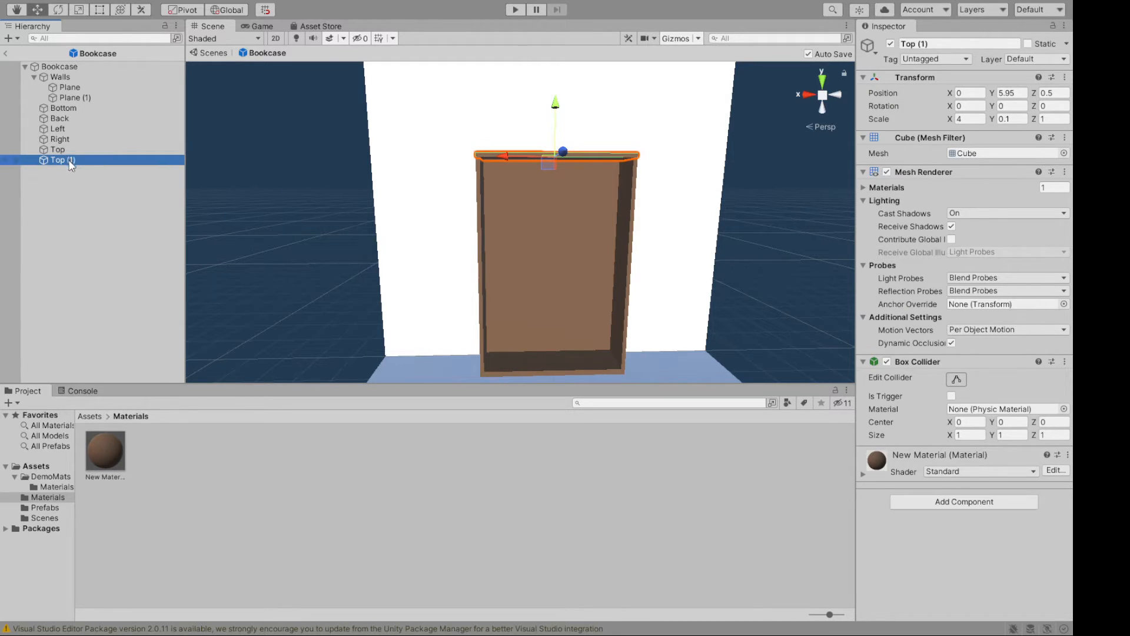
left_click(69, 161)
type("Sh")
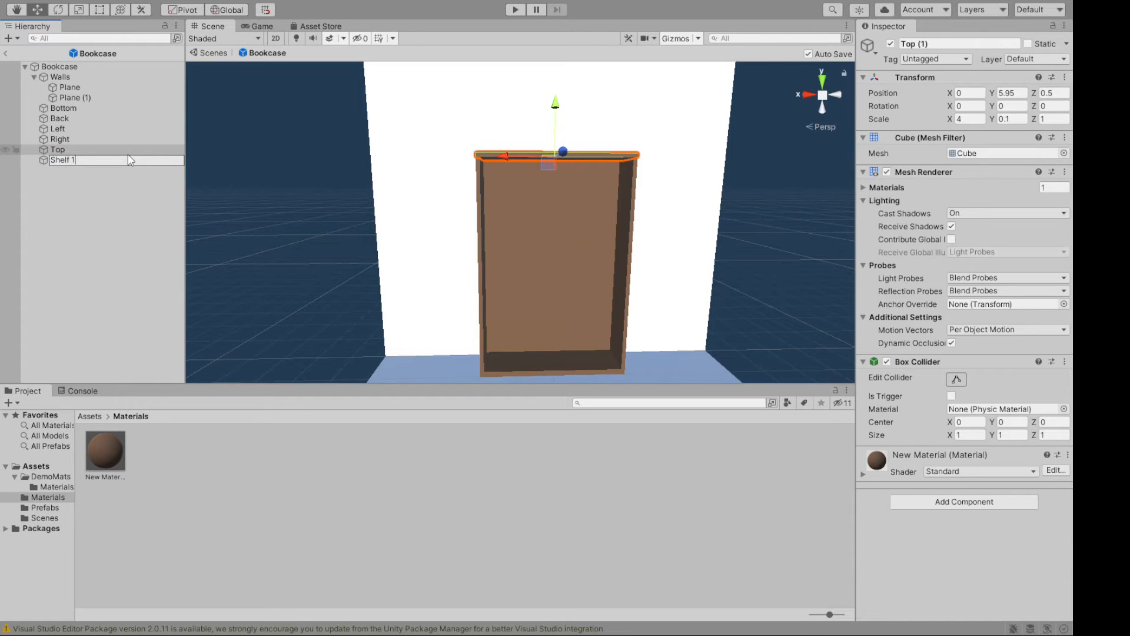
type("elf 1")
key("Return")
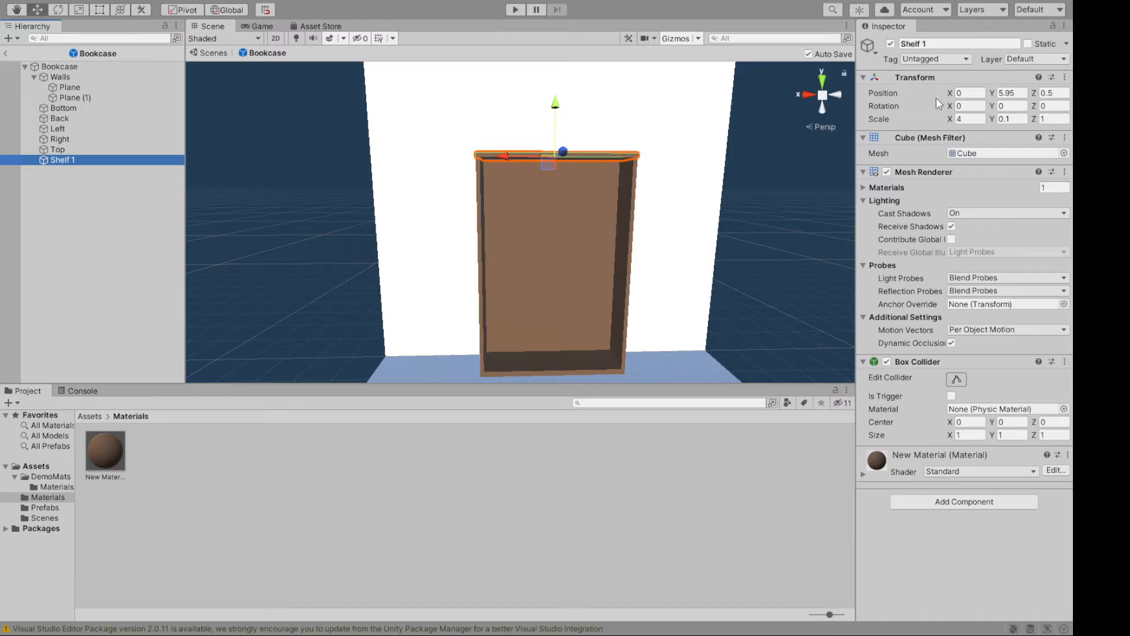
Set Shelf 1's Y position to 1.
left_click(1008, 93)
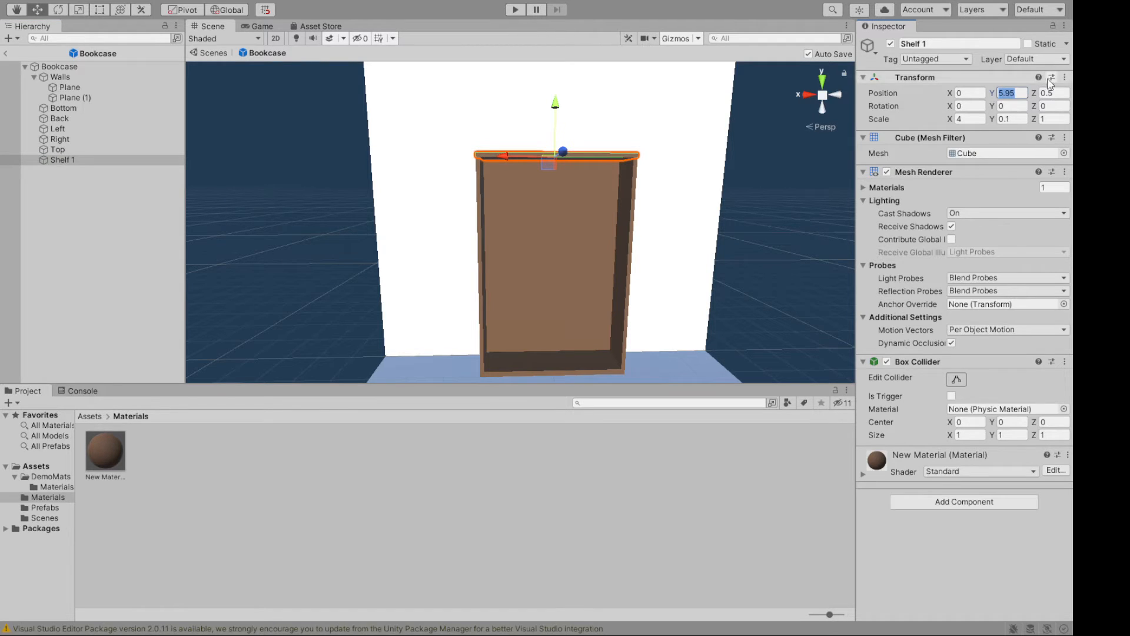
type("1")
left_click(750, 289)
left_click_drag(750, 289, 719, 303, "alt")
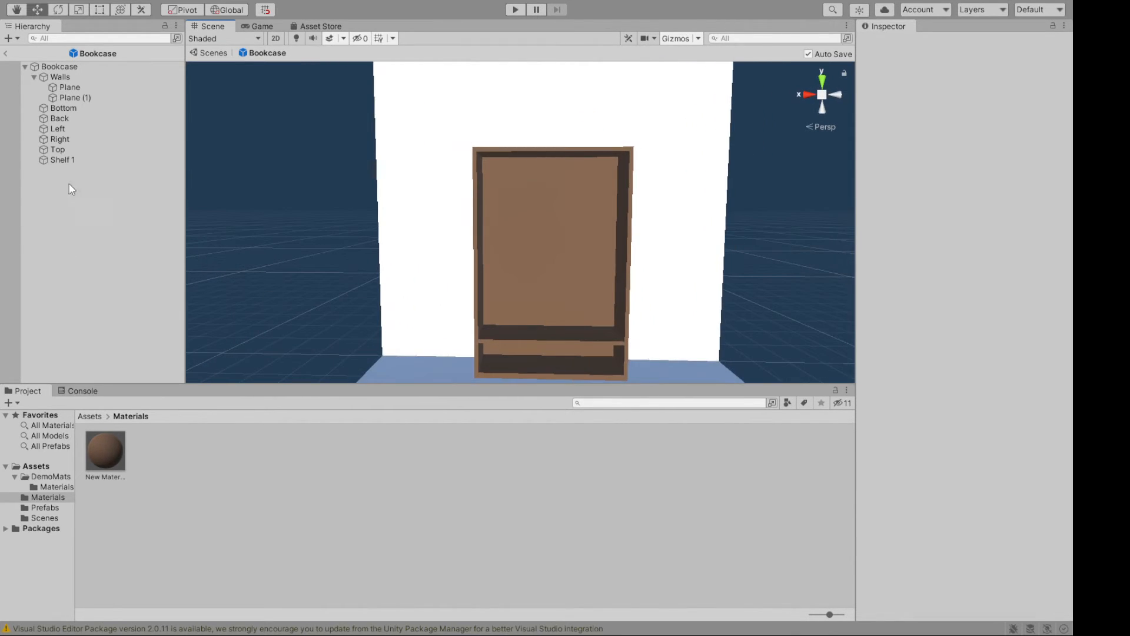
Duplicate Shelf 1 and set the copy's Y position to 2.
left_click(78, 165)
key("ctrl+d")
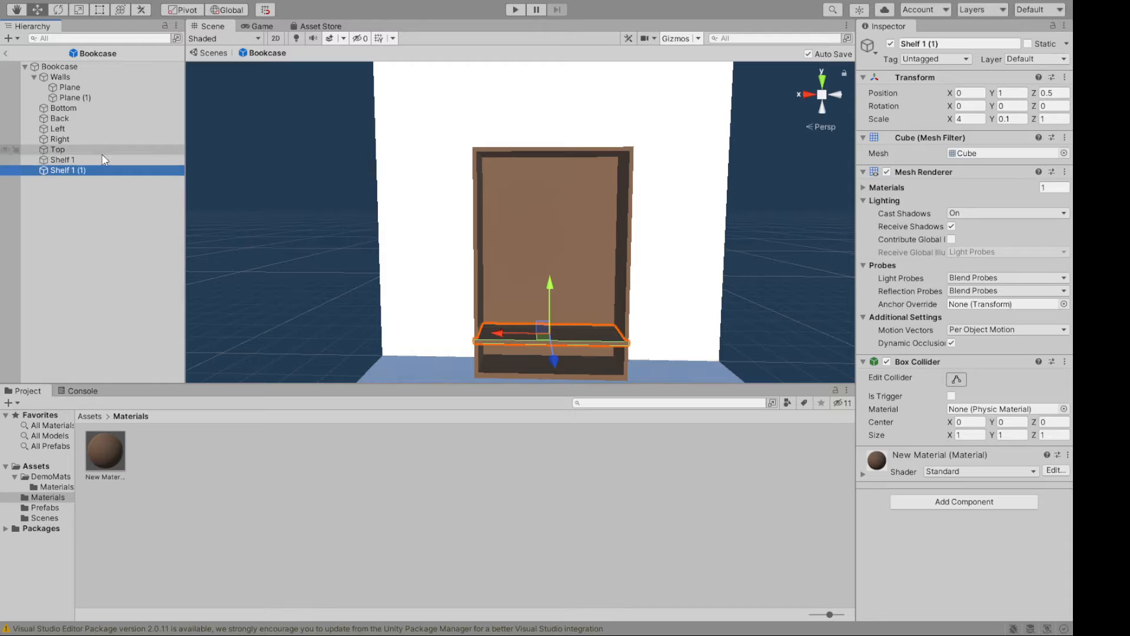
left_click(90, 173)
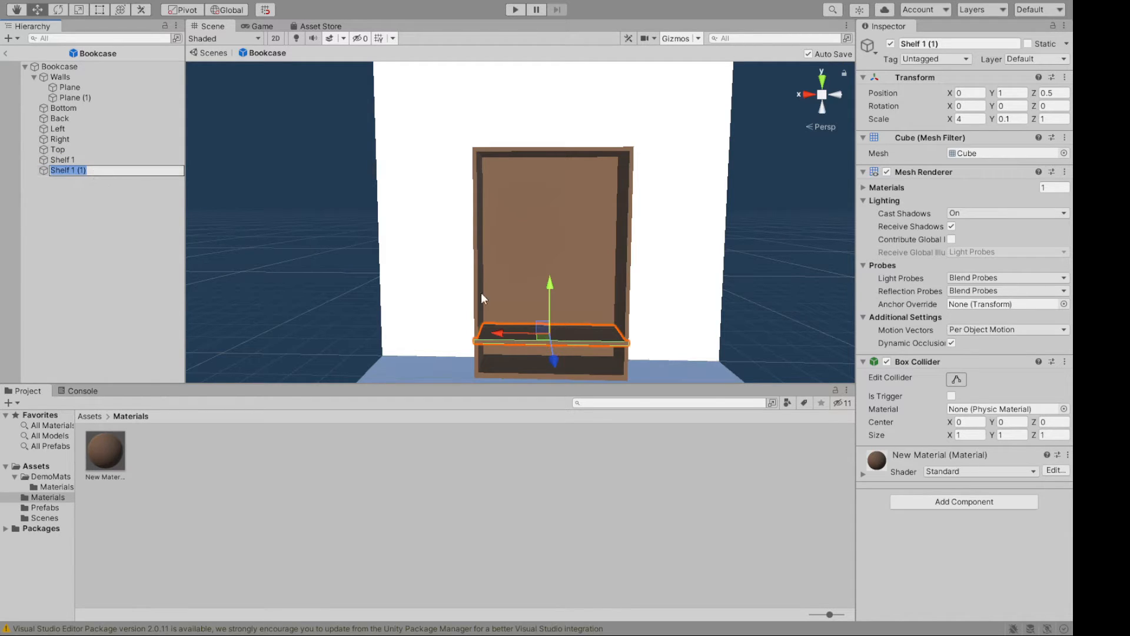
left_click(1013, 93)
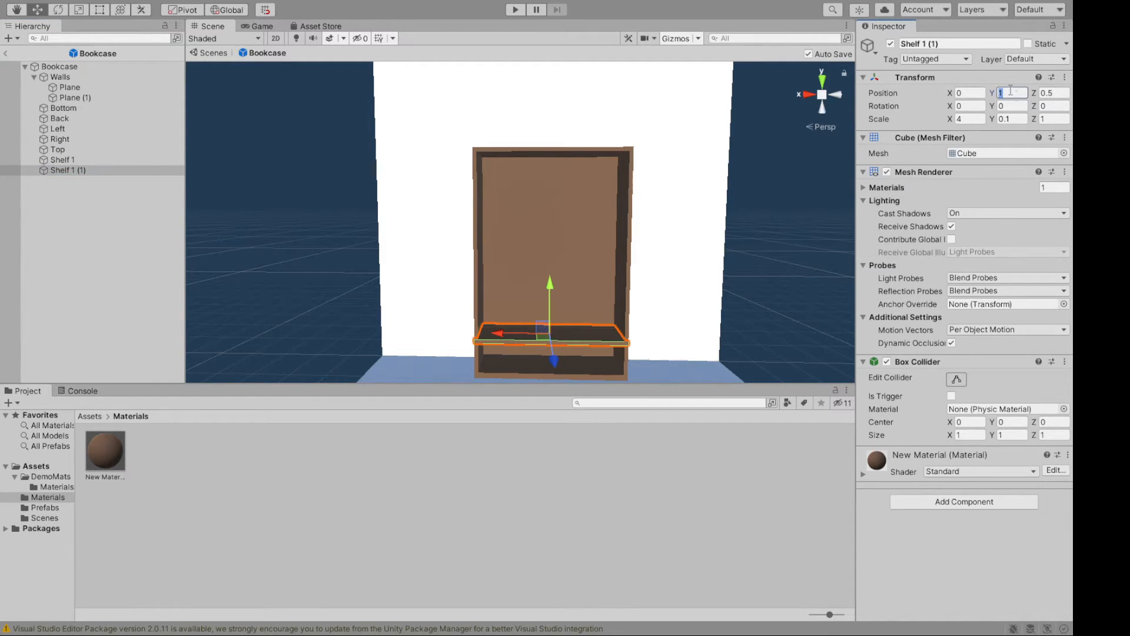
type("2")
Duplicate the shelf at height 2 and set the new copy's Y position to 3.
left_click(80, 172)
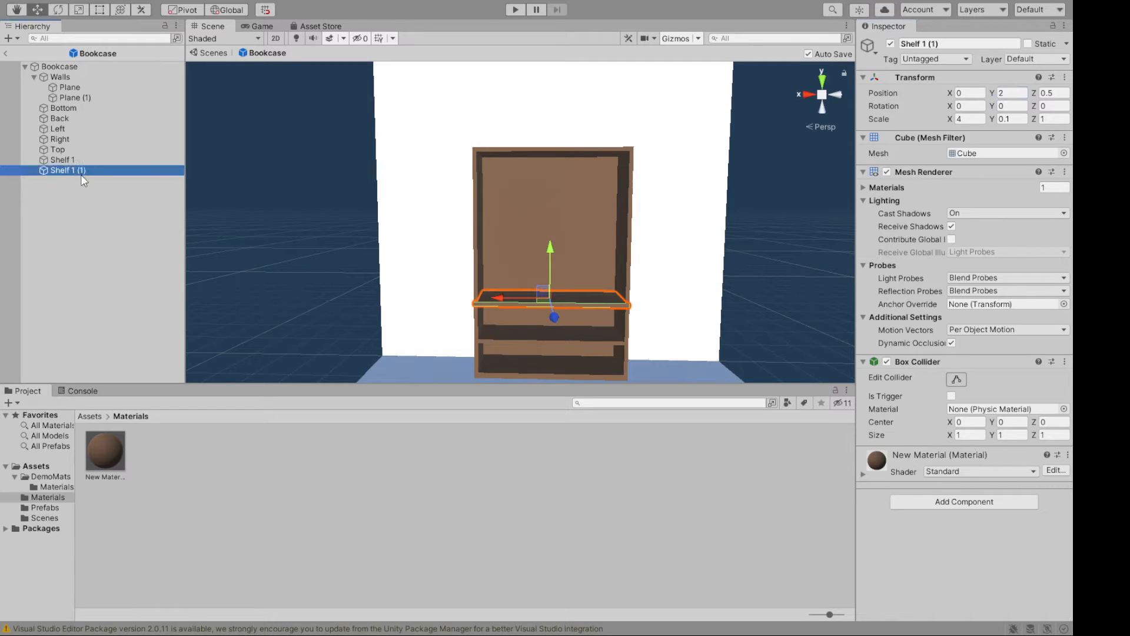
key("ctrl+d")
left_click(1008, 93)
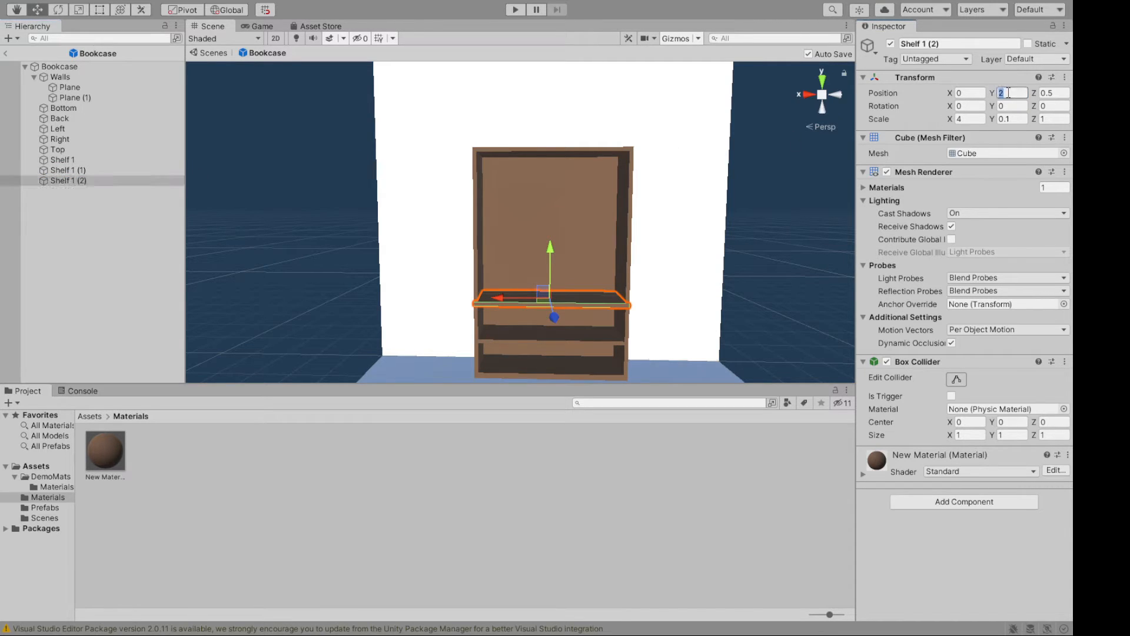
type("3")
Duplicate the shelf at height 3 and set the new copy's Y position to 4.
left_click(112, 181)
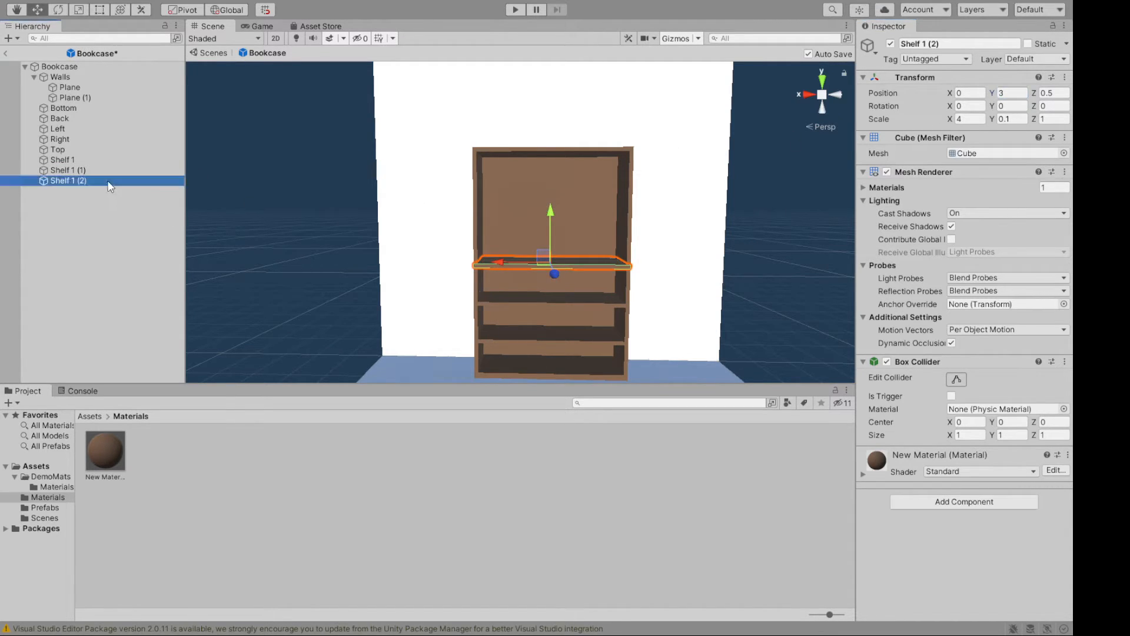
key("ctrl+d")
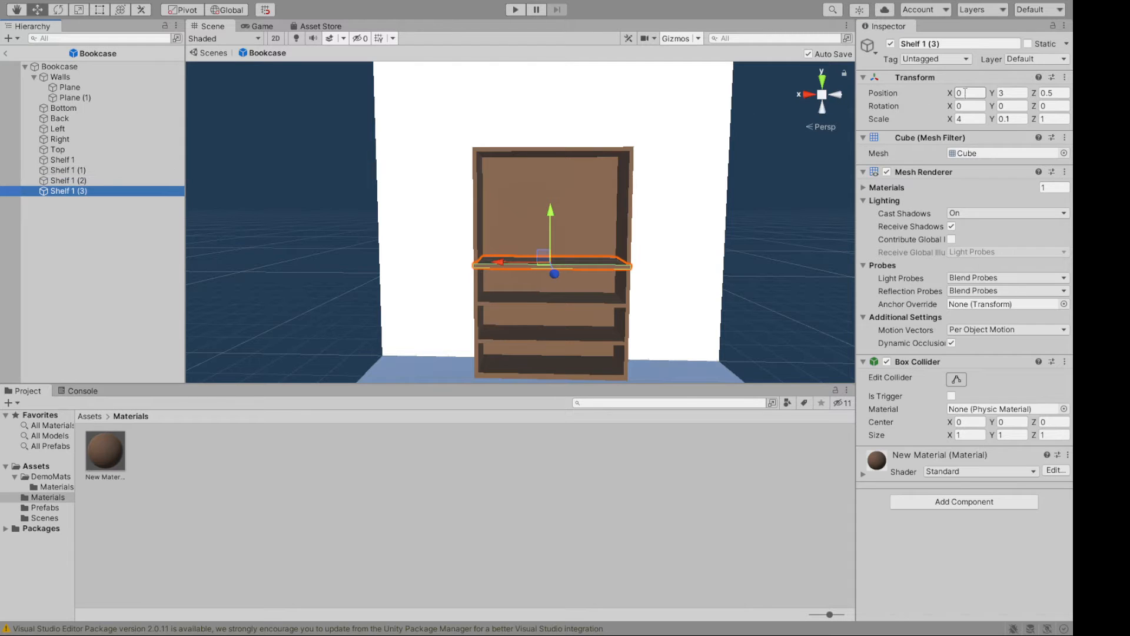
left_click(1010, 94)
type("4")
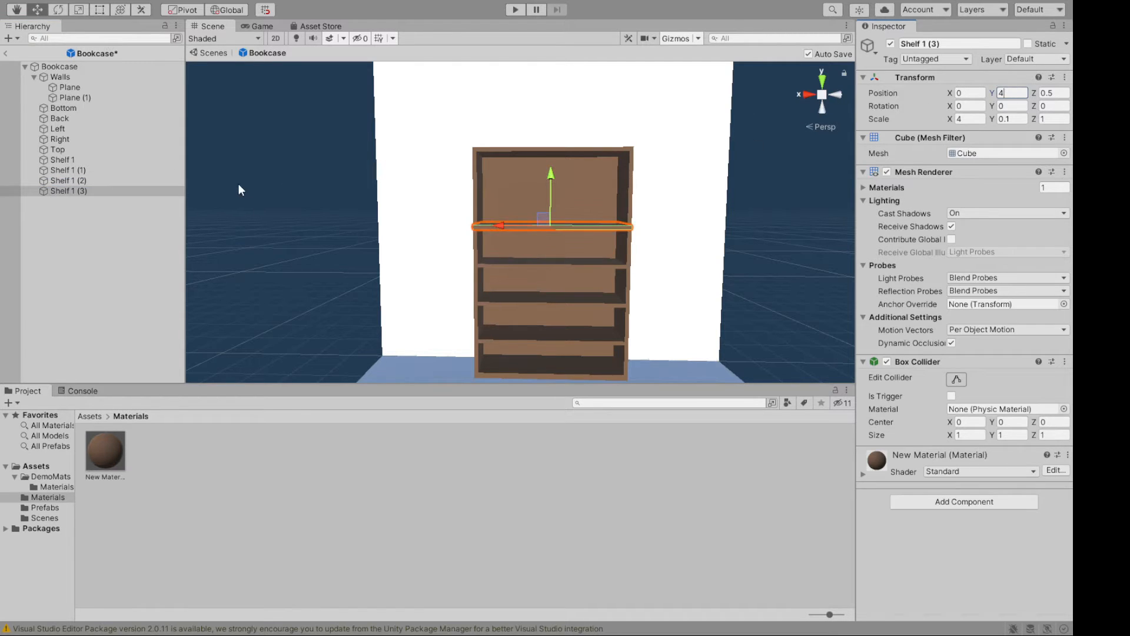
Duplicate the shelf at height 4 and set the new copy's Y position to 5.
left_click(112, 190)
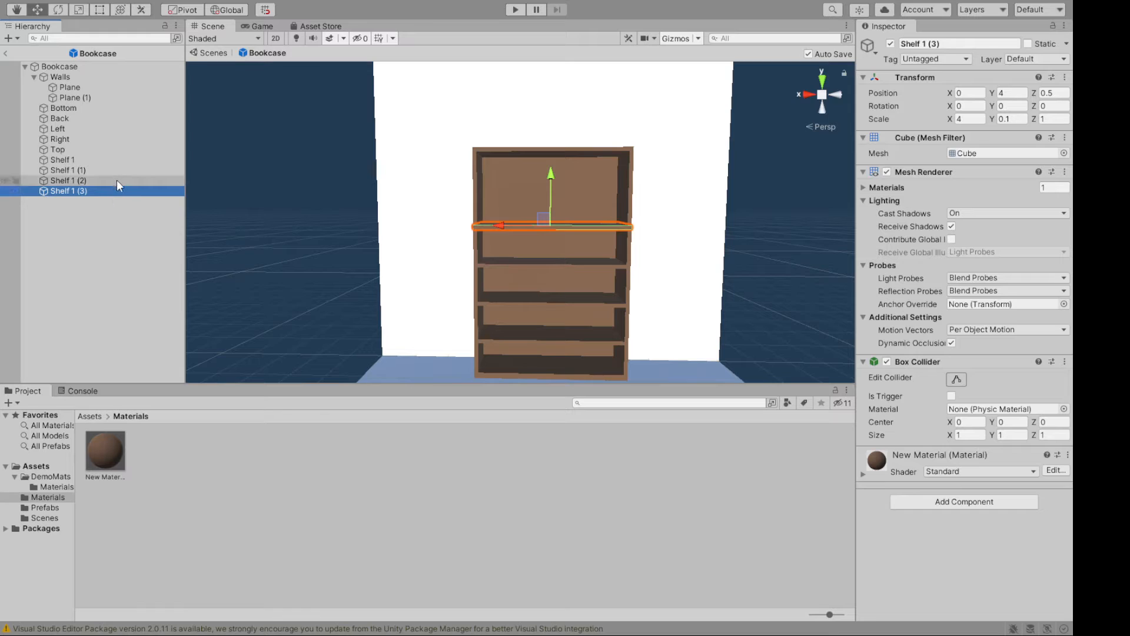
key("ctrl+d")
left_click(1014, 93)
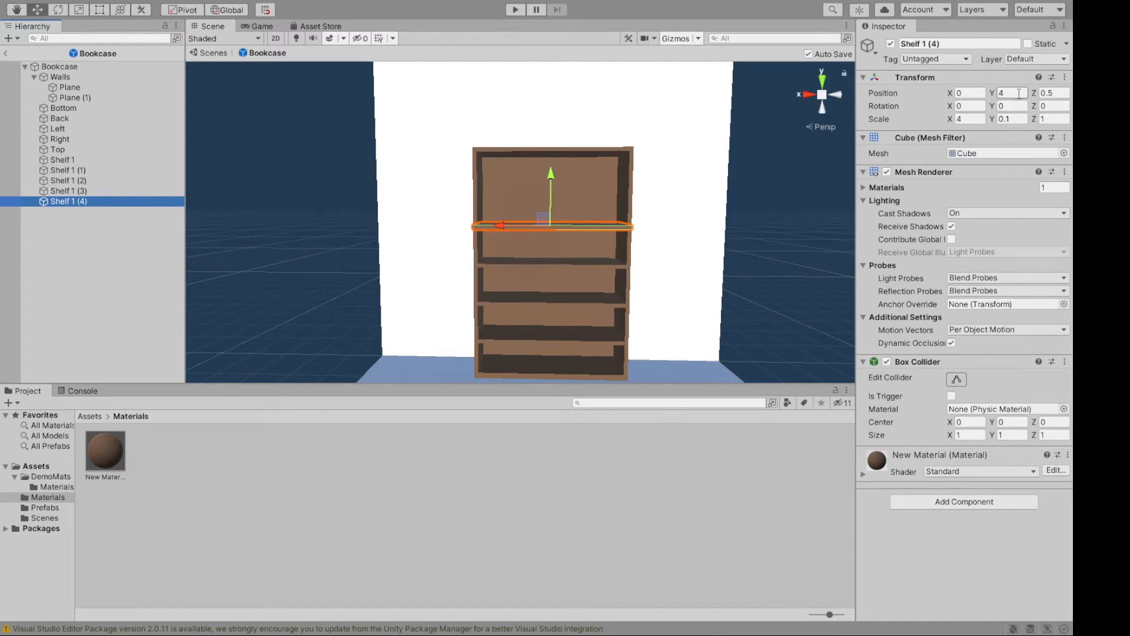
type("5")
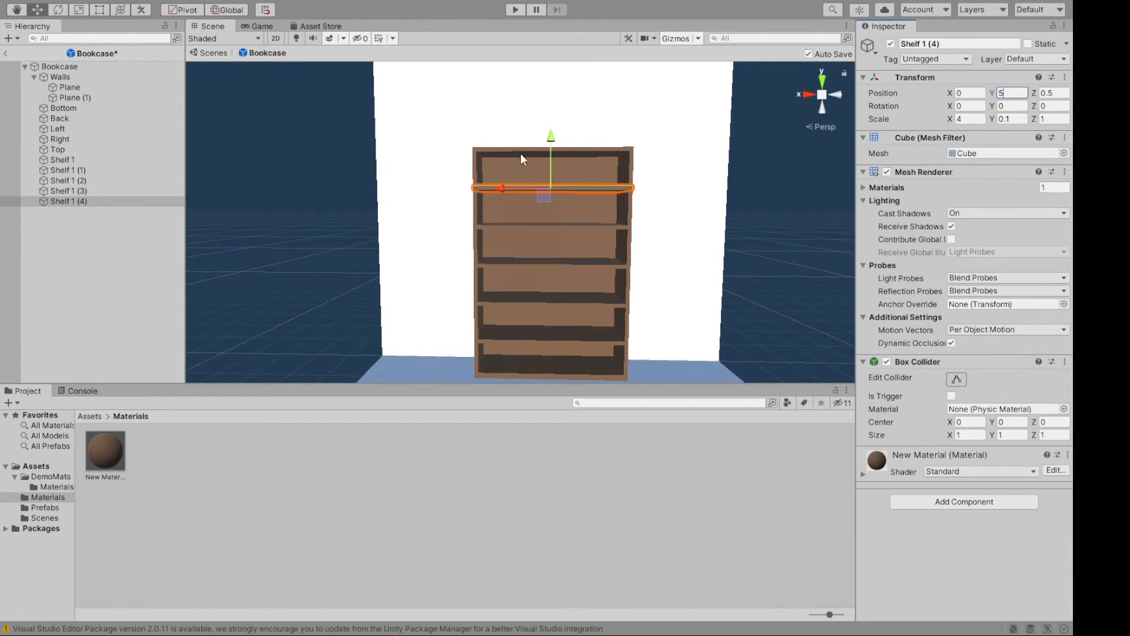
Deactivate the Walls object in the Bookcase prefab.
left_click_drag(262, 217, 358, 194, "alt")
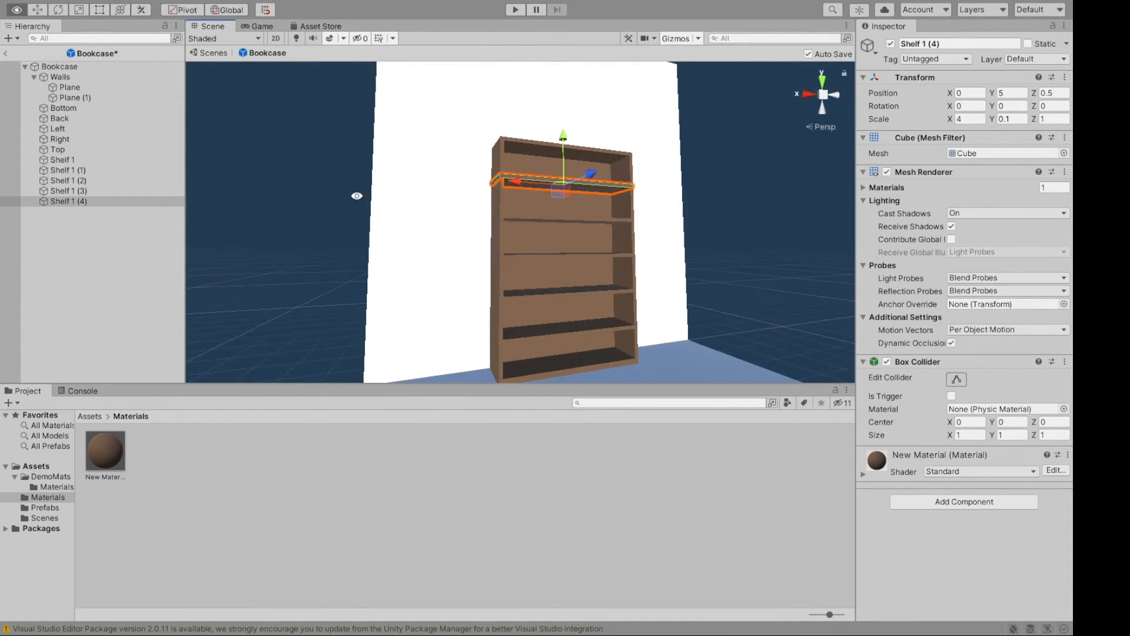
left_click(748, 334)
left_click_drag(763, 281, 626, 344, "alt")
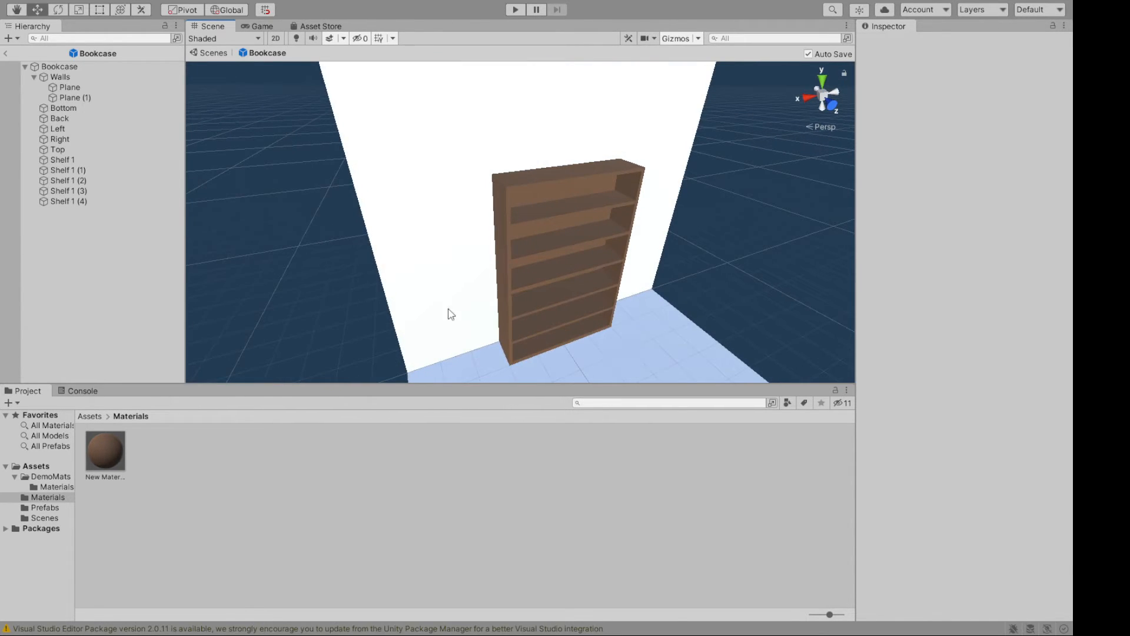
left_click(70, 77)
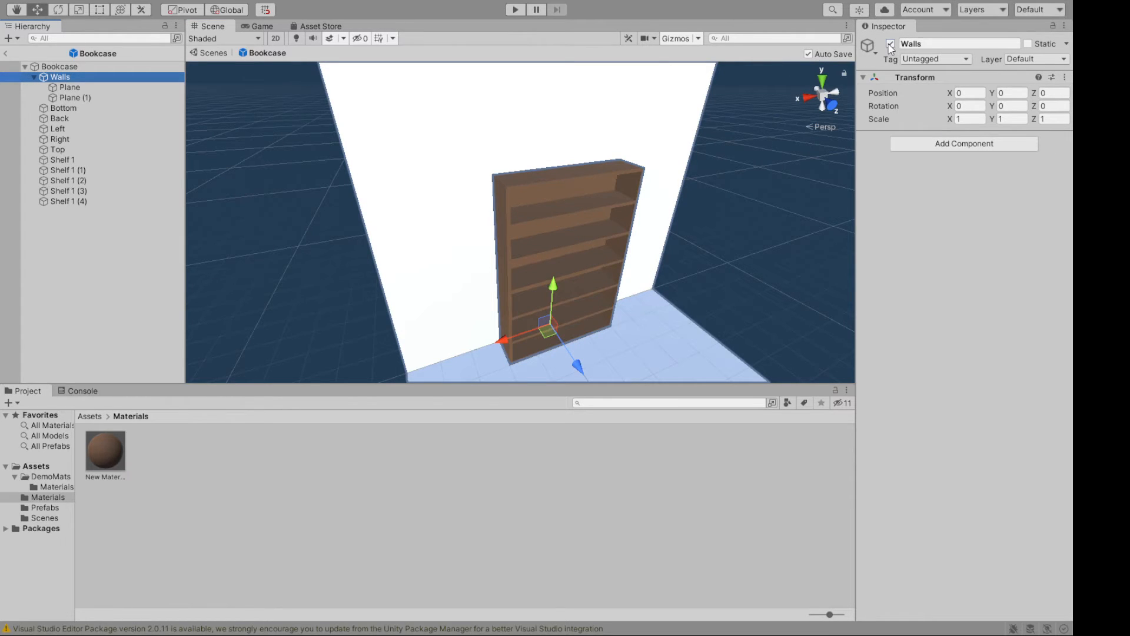
key("alt+shift+a")
Examine where the Bookcase root's pivot sits relative to the back and base of the bookcase.
left_click_drag(333, 247, 235, 366, "alt")
middle_click_drag(387, 301, 416, 209)
scroll(461, 253, "up", 4)
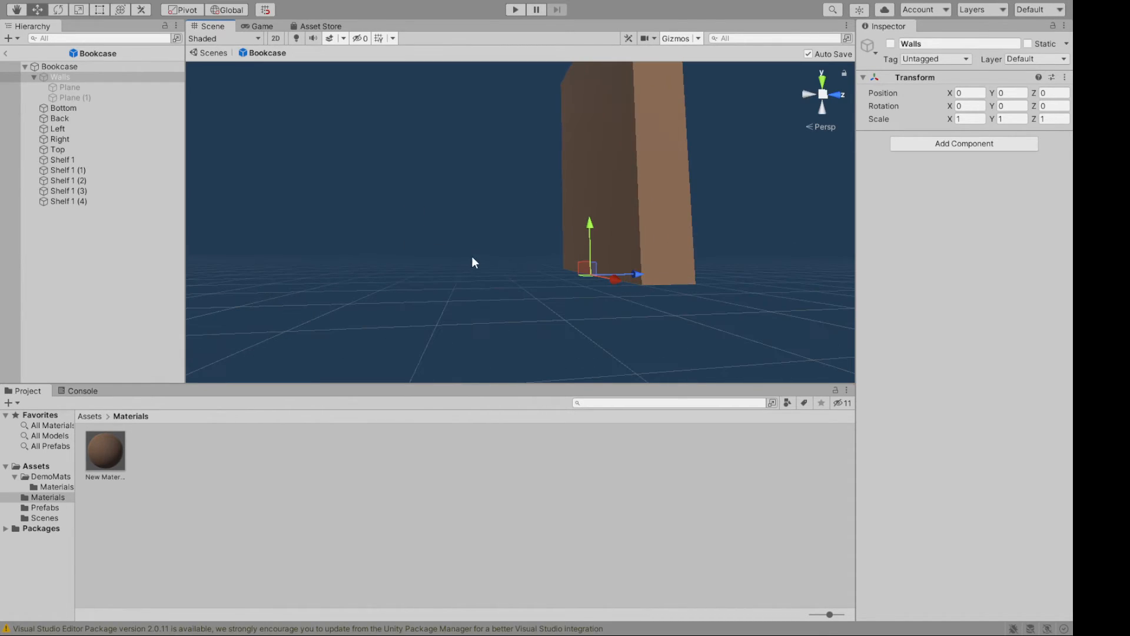
left_click(88, 66)
left_click_drag(562, 277, 494, 315)
left_click(81, 66)
left_click_drag(417, 232, 725, 280, "alt")
left_click_drag(378, 313, 188, 324, "alt")
left_click_drag(316, 212, 559, 154, "alt")
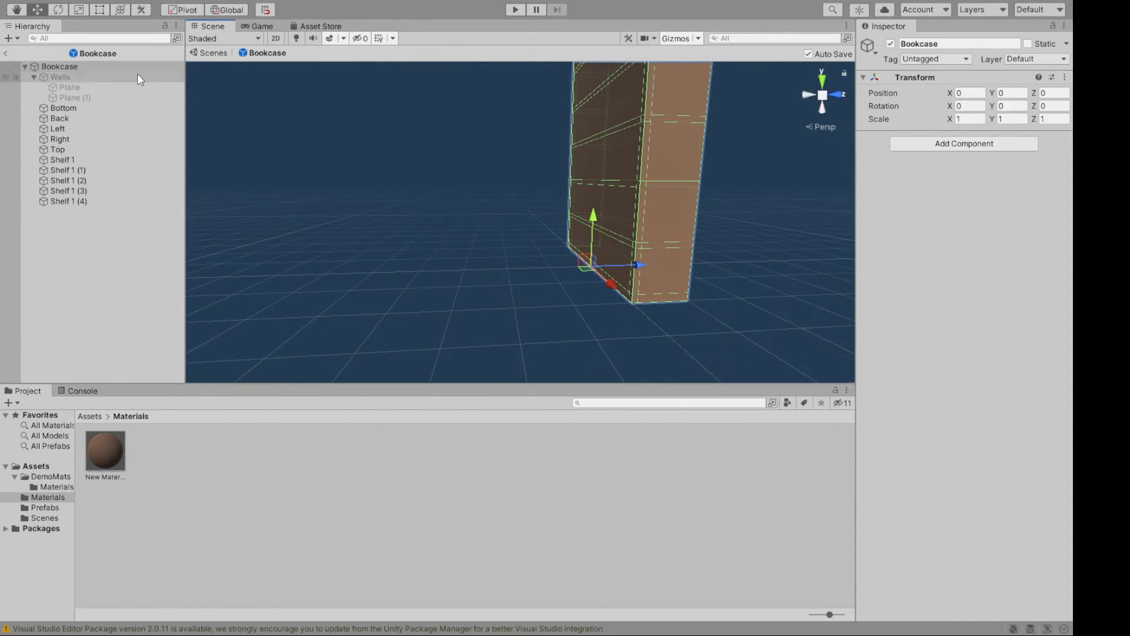
left_click(141, 77)
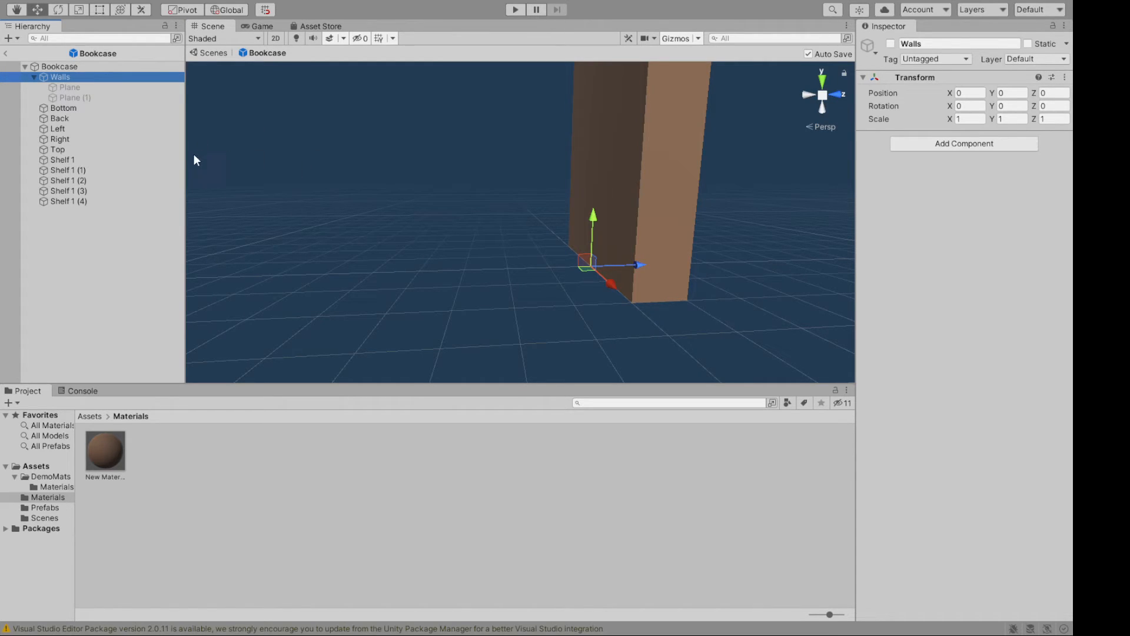
left_click_drag(535, 206, 692, 247, "alt")
Delete the Walls object from the Bookcase prefab and return to SampleScene.
left_click(73, 77)
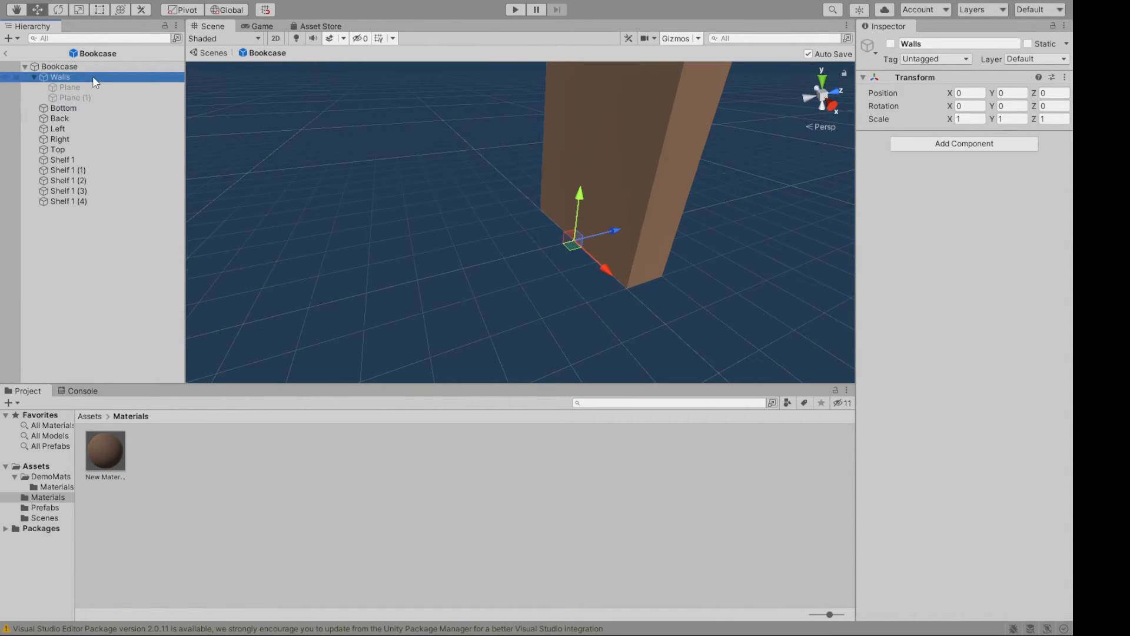
key("Delete")
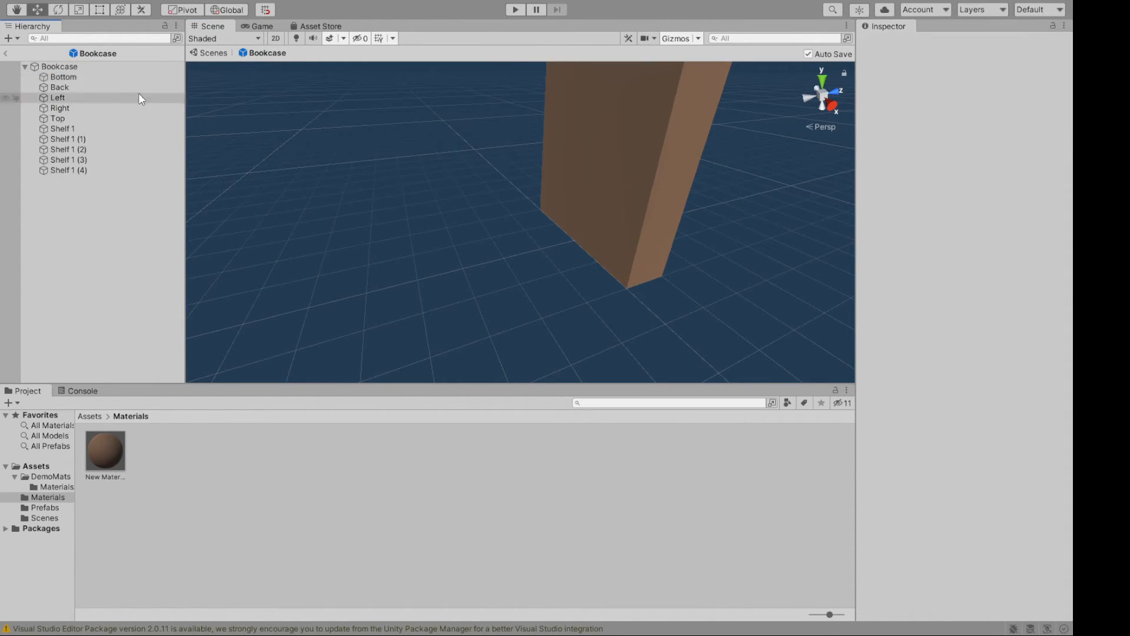
left_click(6, 54)
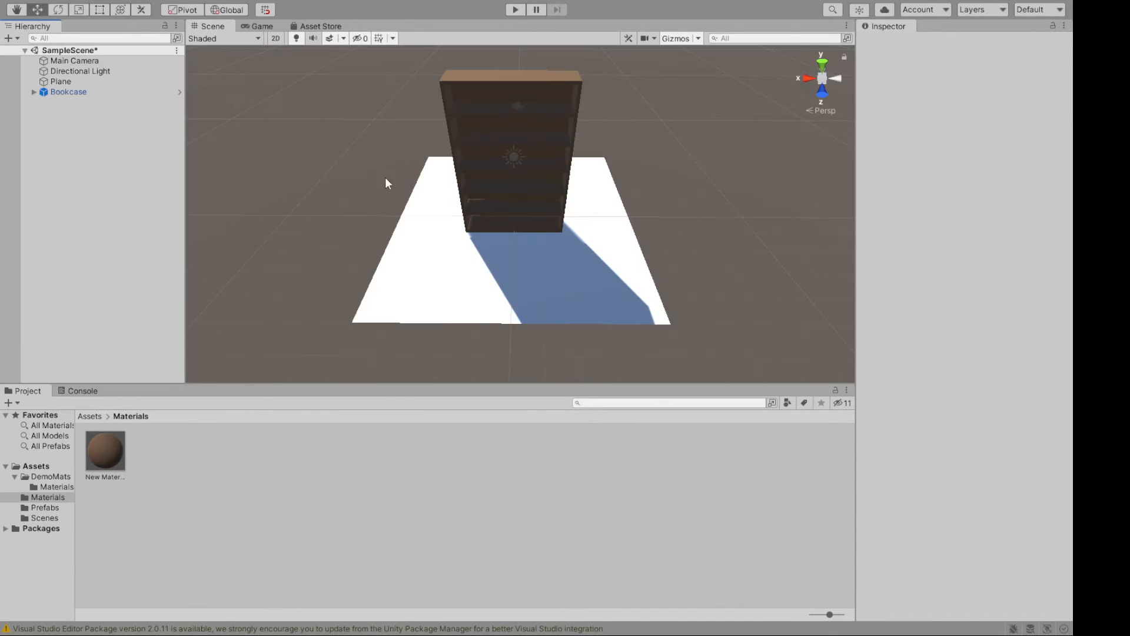
Move the Bookcase to the edge of the floor plane by setting its Z position to -5.
left_click_drag(732, 225, 529, 227, "alt")
left_click(72, 90)
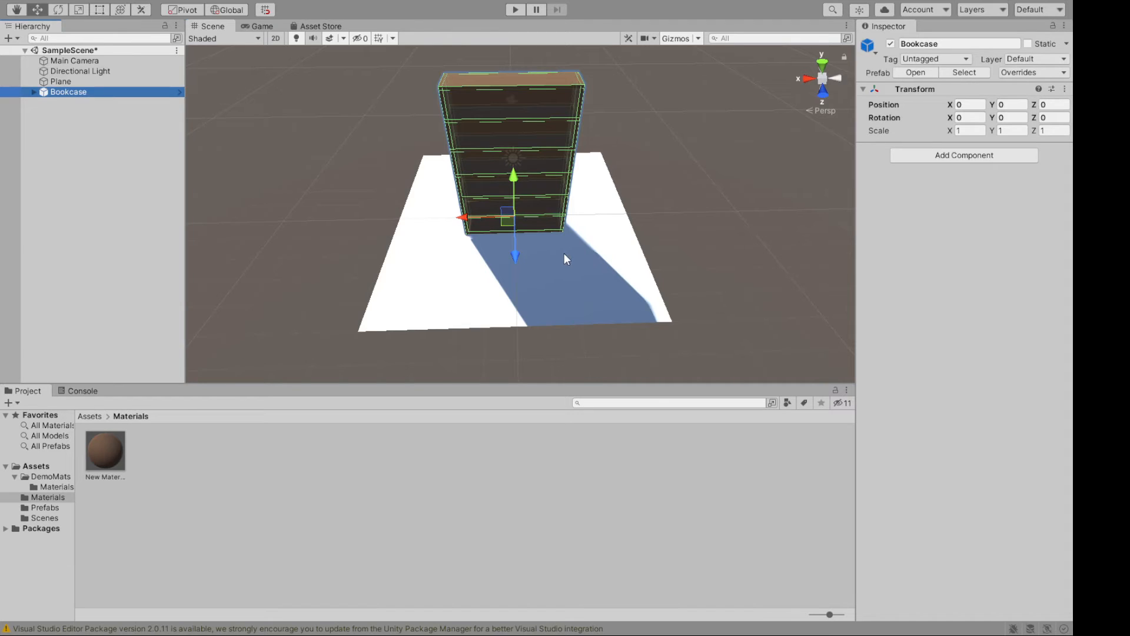
left_click_drag(317, 243, 463, 221, "alt")
left_click_drag(406, 274, 518, 267, "alt")
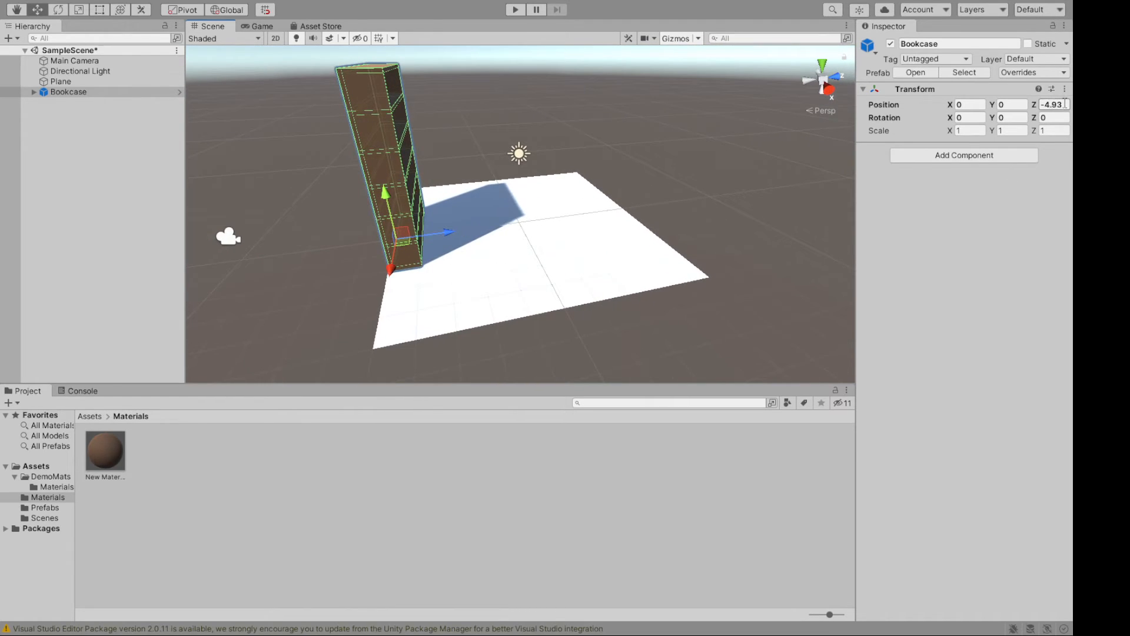
type("-")
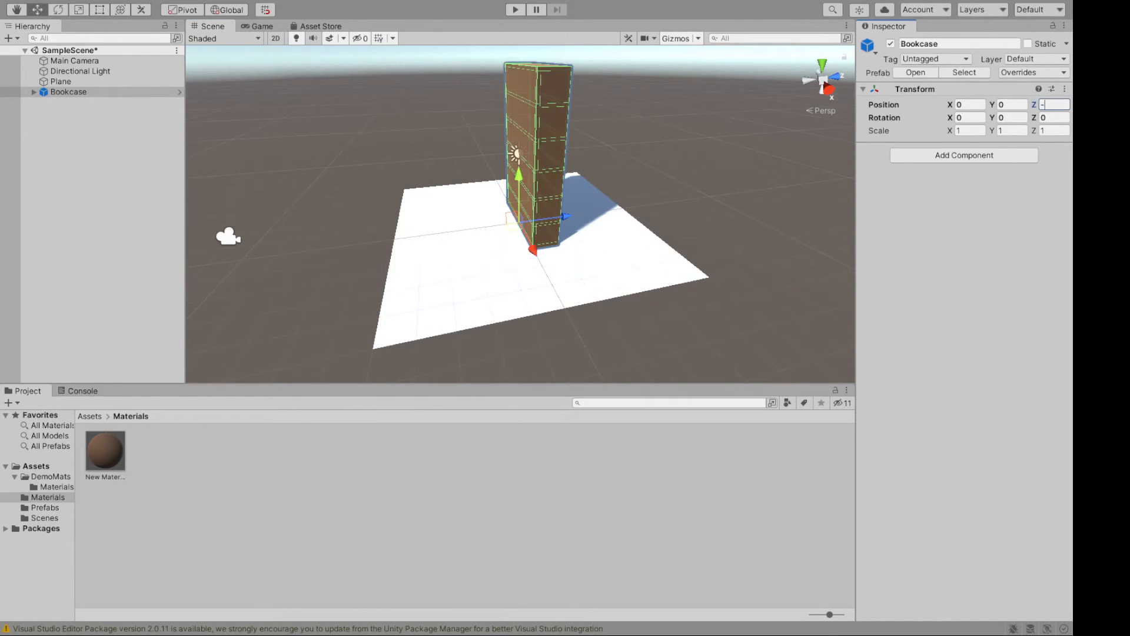
type("5")
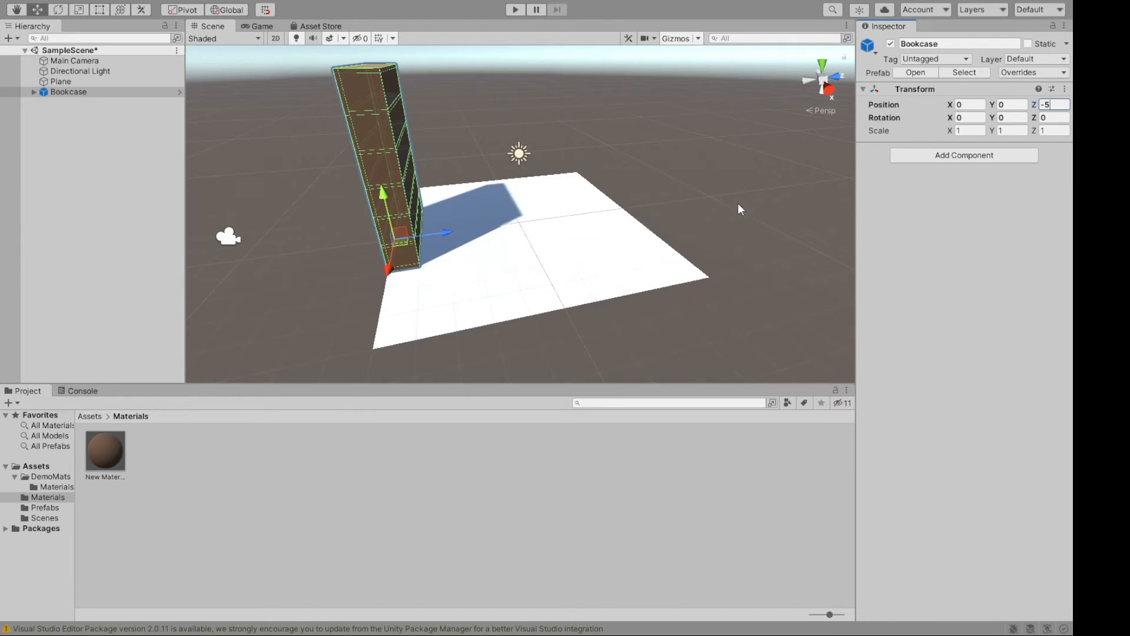
Duplicate the Bookcase and slide the copy along X to about 4.06, beside the original.
left_click_drag(740, 209, 295, 289, "alt")
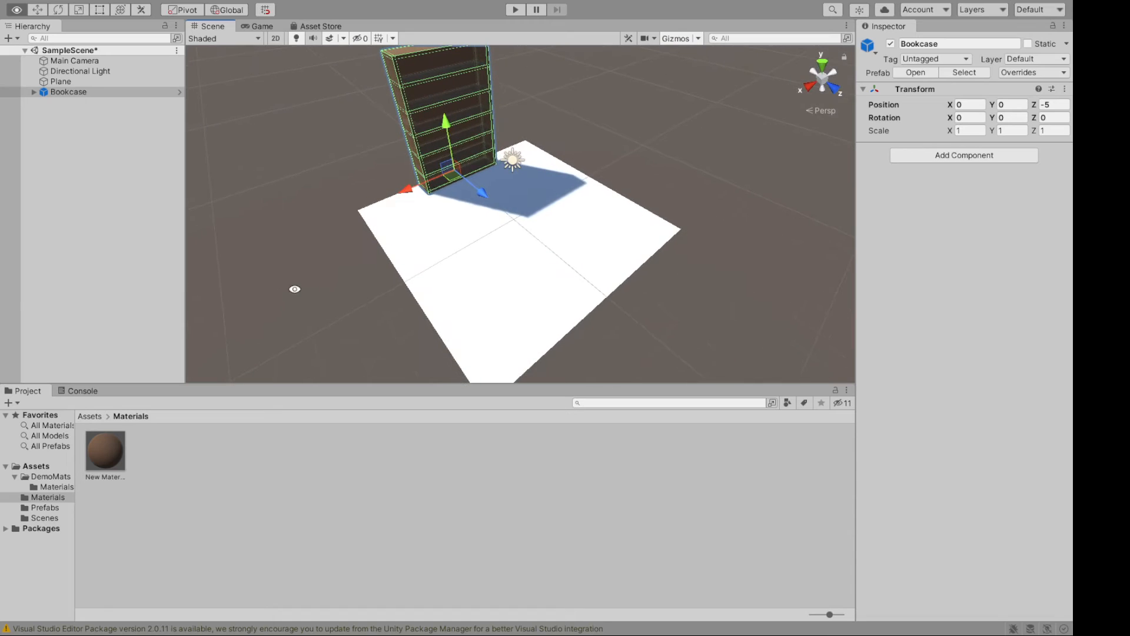
left_click(73, 93)
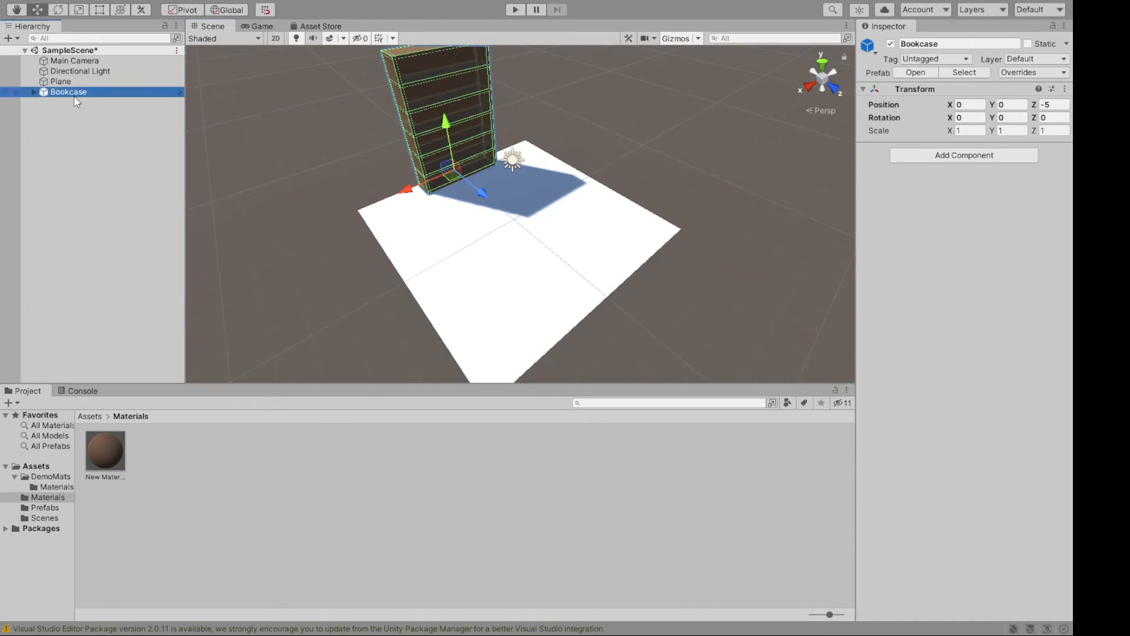
key("ctrl+d")
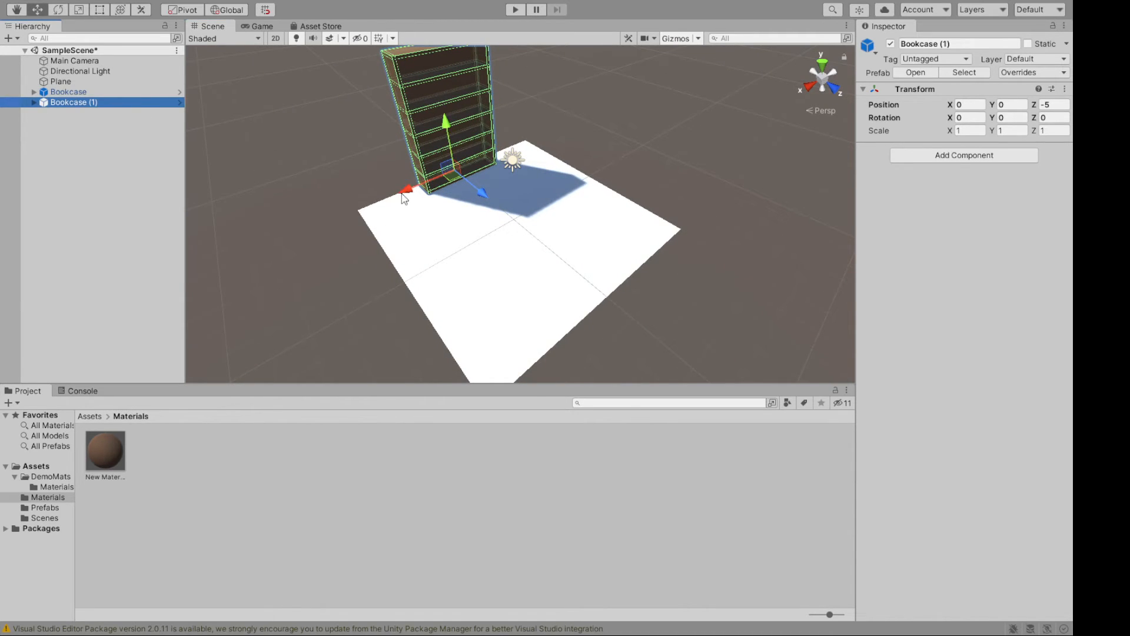
left_click_drag(404, 197, 315, 217)
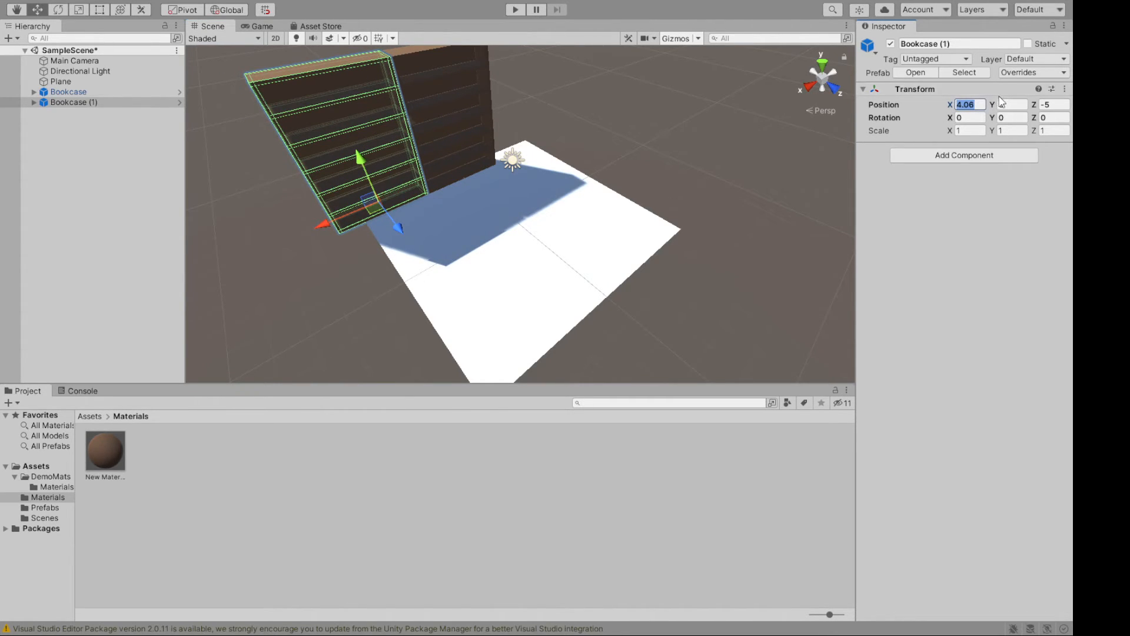
Examine the joint between the two adjacent bookcases from above and from the front.
left_click(618, 230)
scroll(429, 167, "up", 2)
scroll(429, 173, "up", 3)
left_click_drag(486, 252, 532, 285, "alt")
middle_click_drag(533, 285, 661, 398)
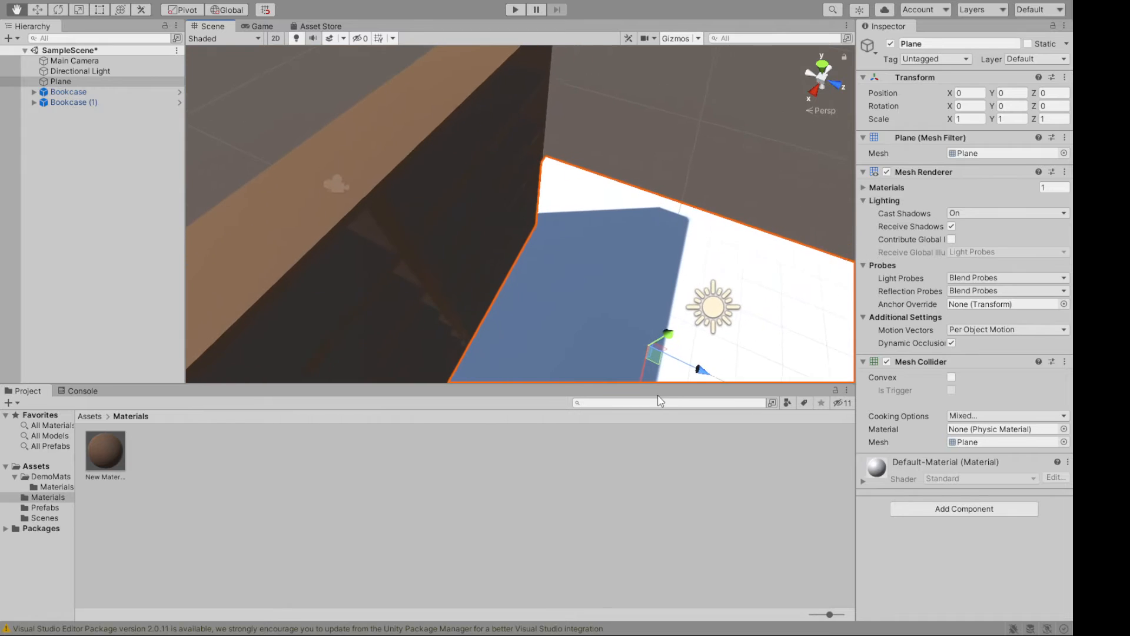
left_click_drag(661, 285, 631, 322, "alt")
left_click(388, 220)
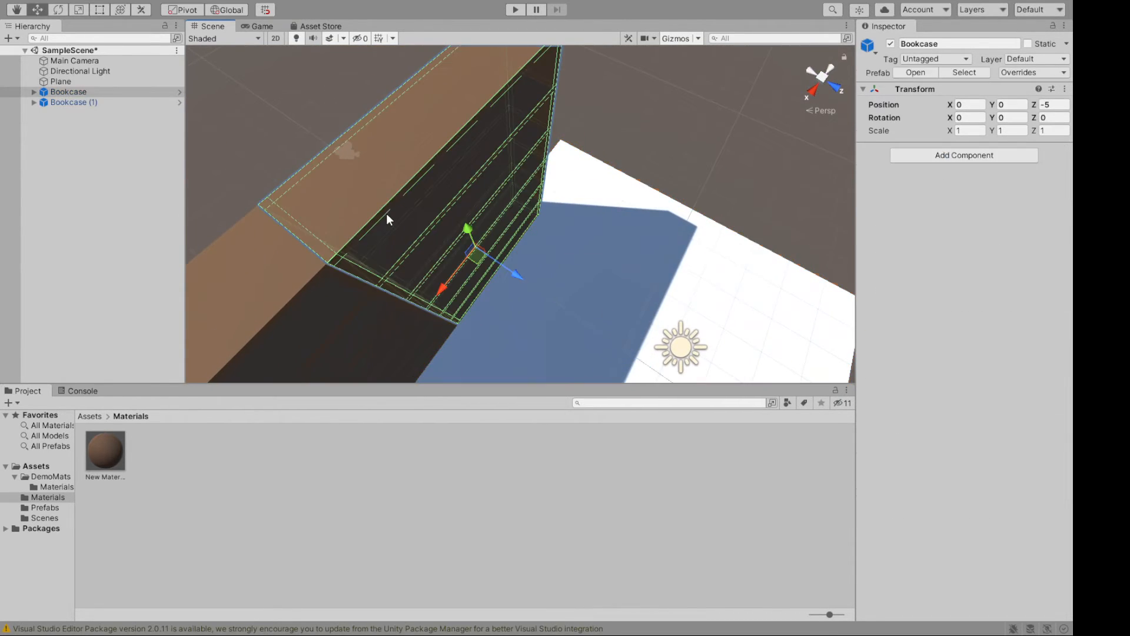
left_click(343, 300)
left_click(388, 228)
left_click(650, 247)
left_click_drag(650, 246, 486, 131, "alt")
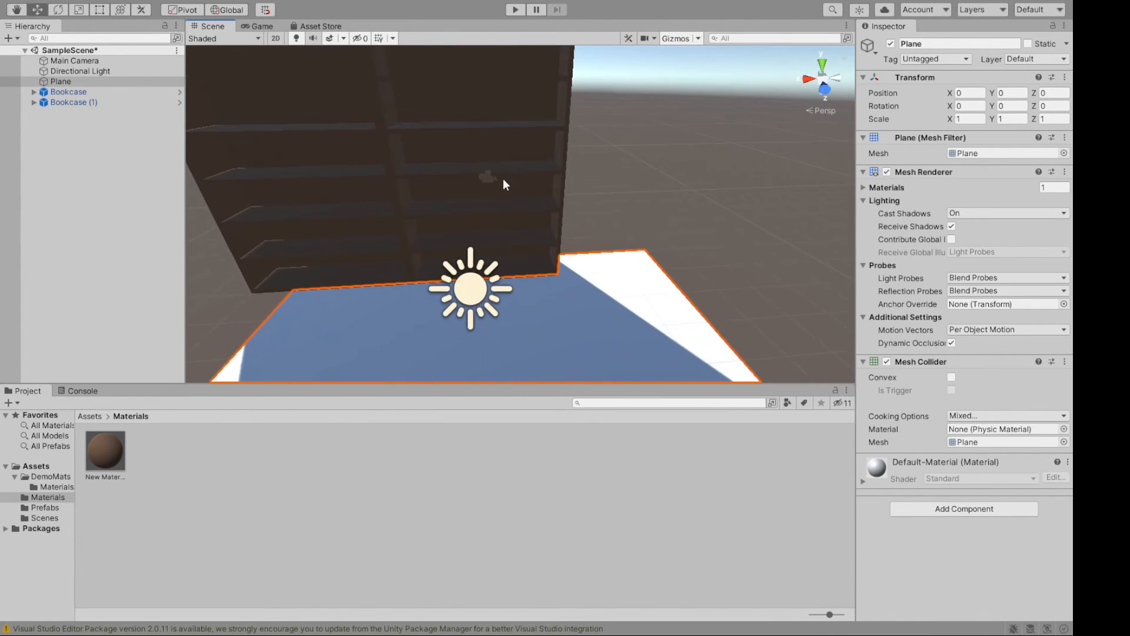
Duplicate the original Bookcase and place the copy on its other side at X position -4.
left_click(503, 179)
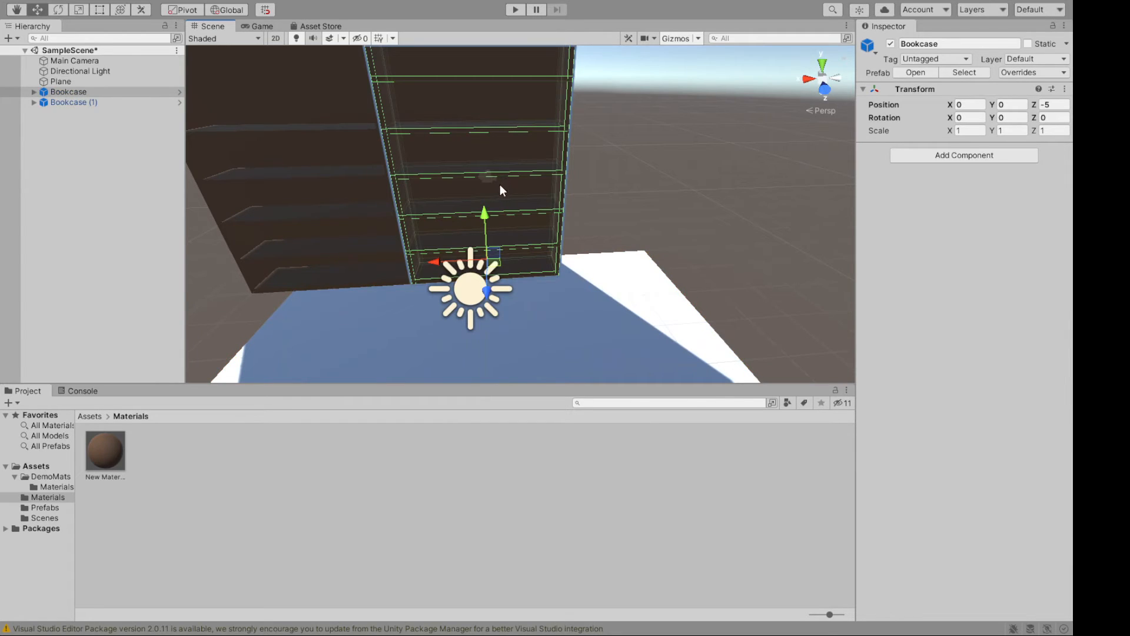
key("ctrl+d")
left_click_drag(432, 263, 562, 264)
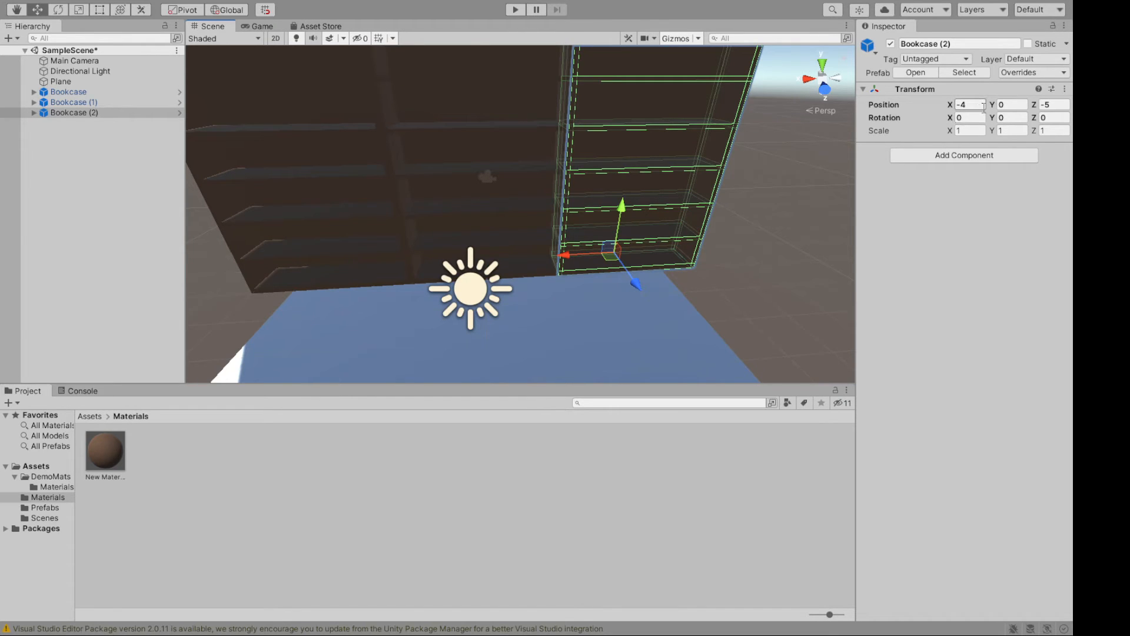
Duplicate the original Bookcase and move the copy to the opposite edge of the floor at Z position 5.
left_click(755, 248)
left_click_drag(729, 281, 1072, 177, "alt")
left_click_drag(191, 272, 730, 287, "alt")
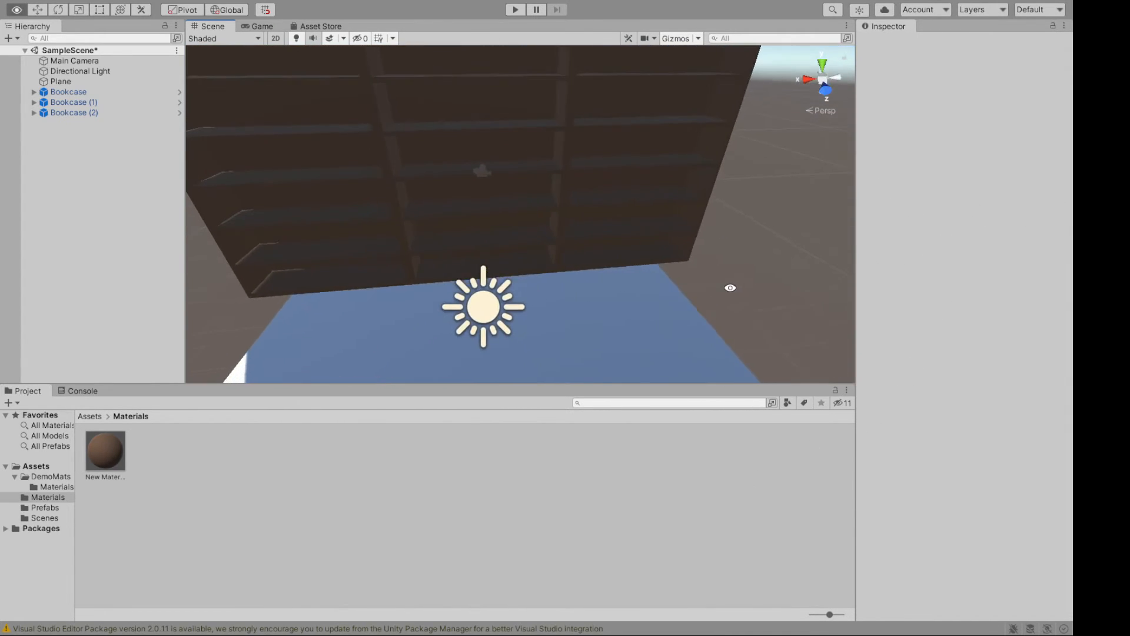
left_click(58, 104)
key("ctrl+d")
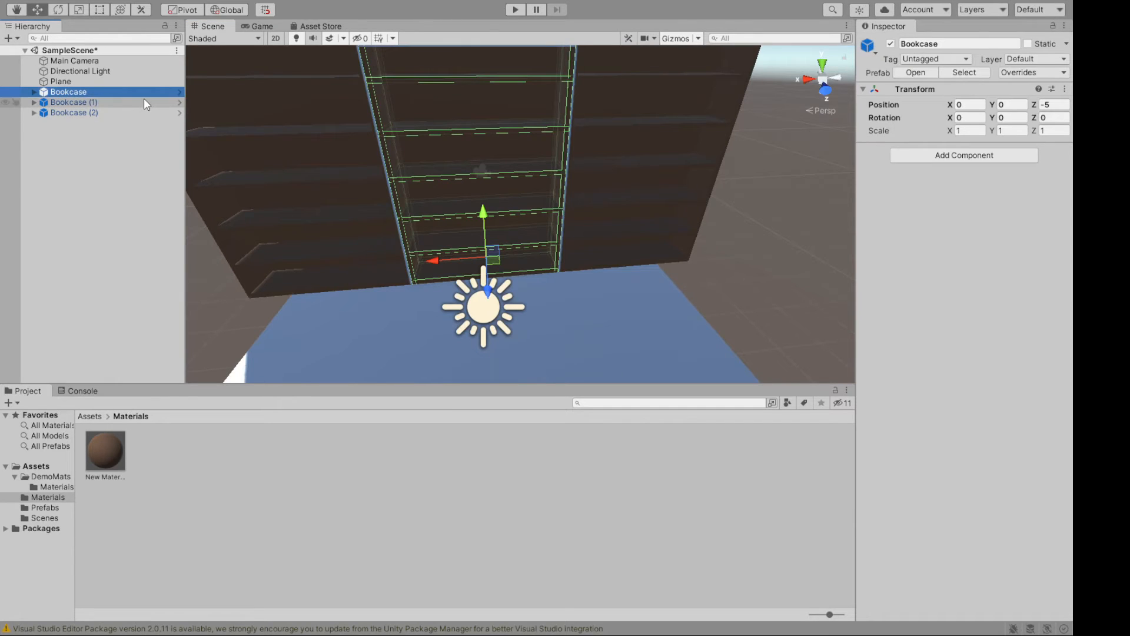
left_click_drag(493, 285, 507, 484)
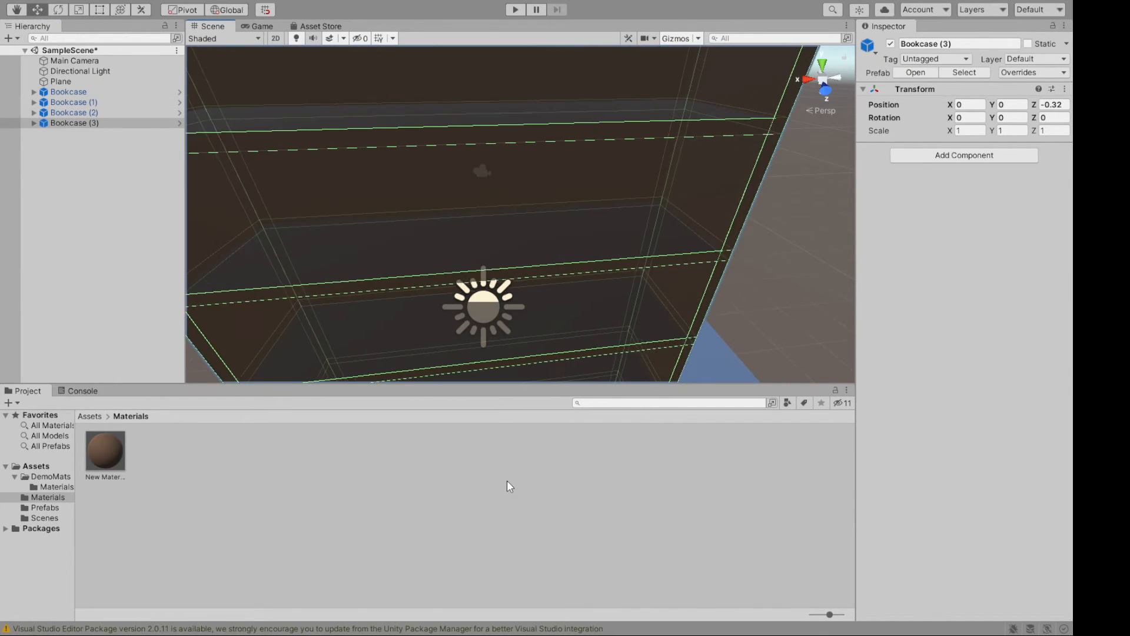
left_click_drag(765, 306, 527, 303, "alt")
left_click_drag(379, 282, 214, 292)
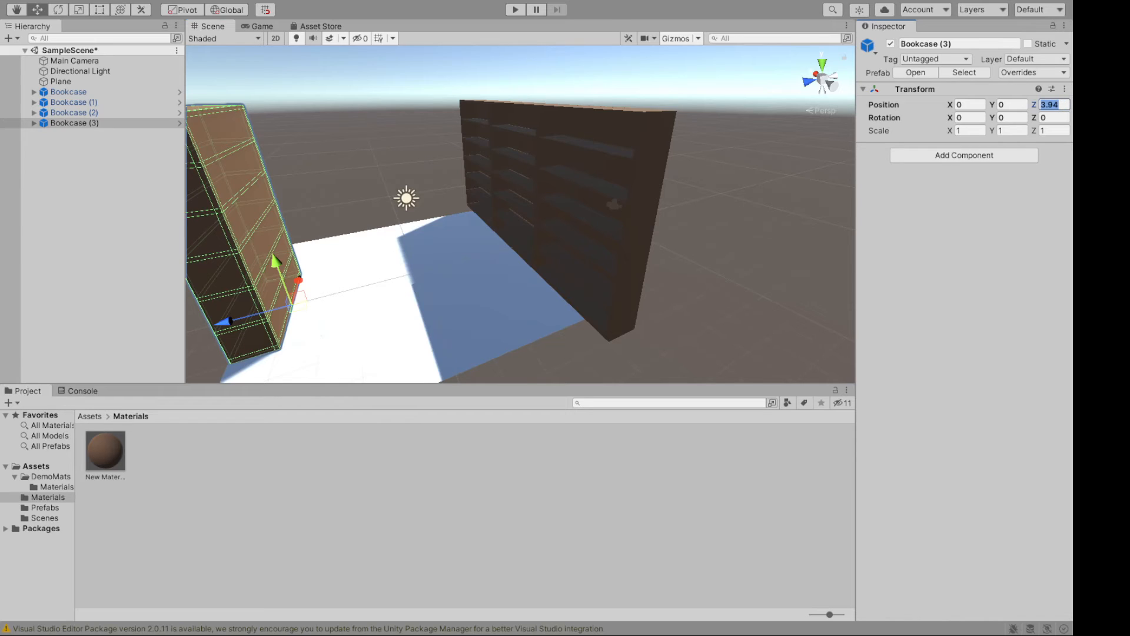
type("4")
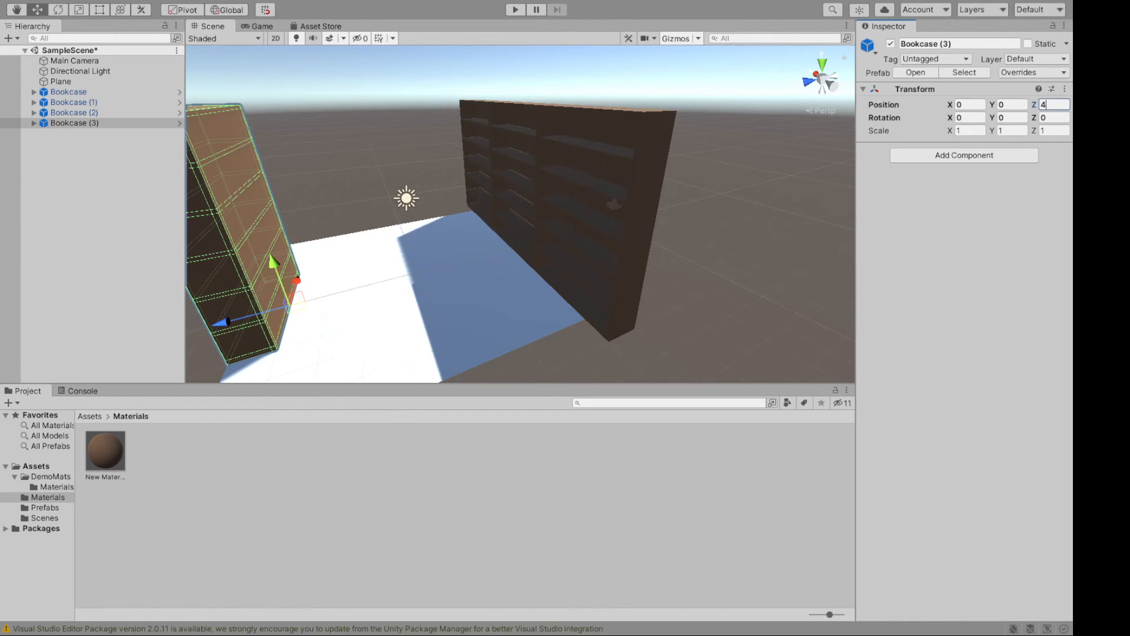
key("BackSpace")
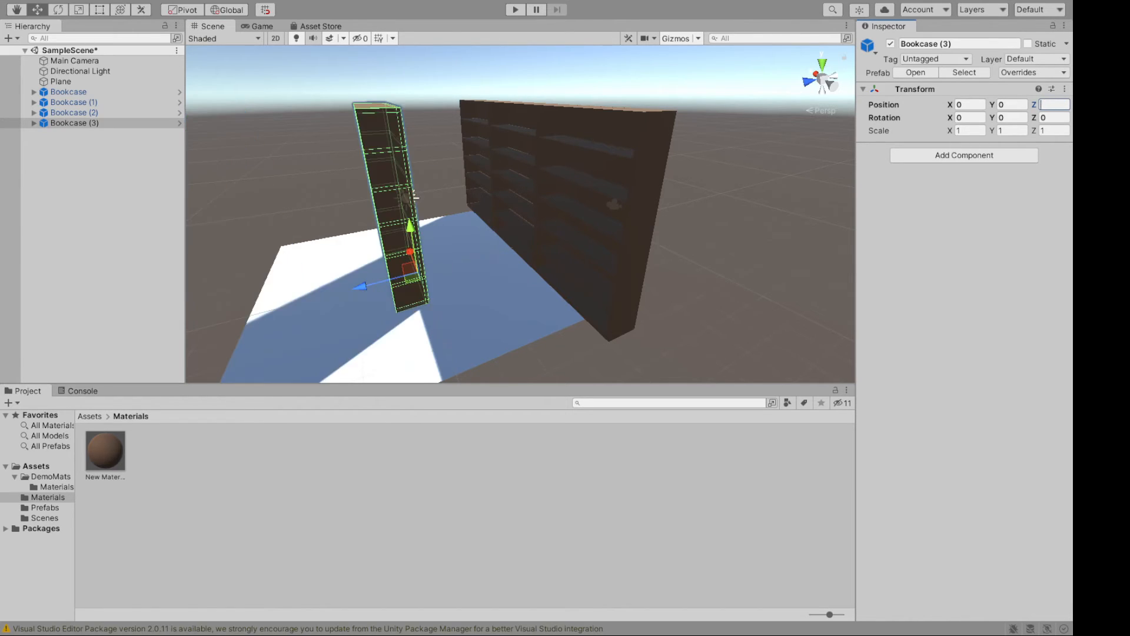
type("5")
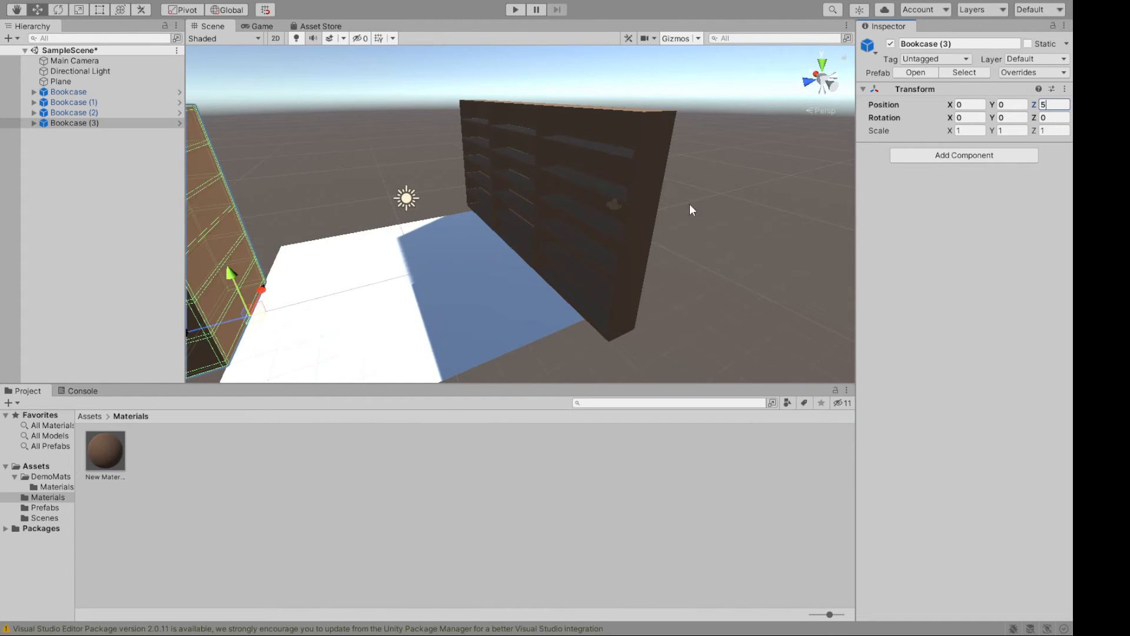
Turn the bookcase on the opposite edge to face the row by setting its Y rotation to 180.
left_click_drag(387, 228, 289, 250, "alt")
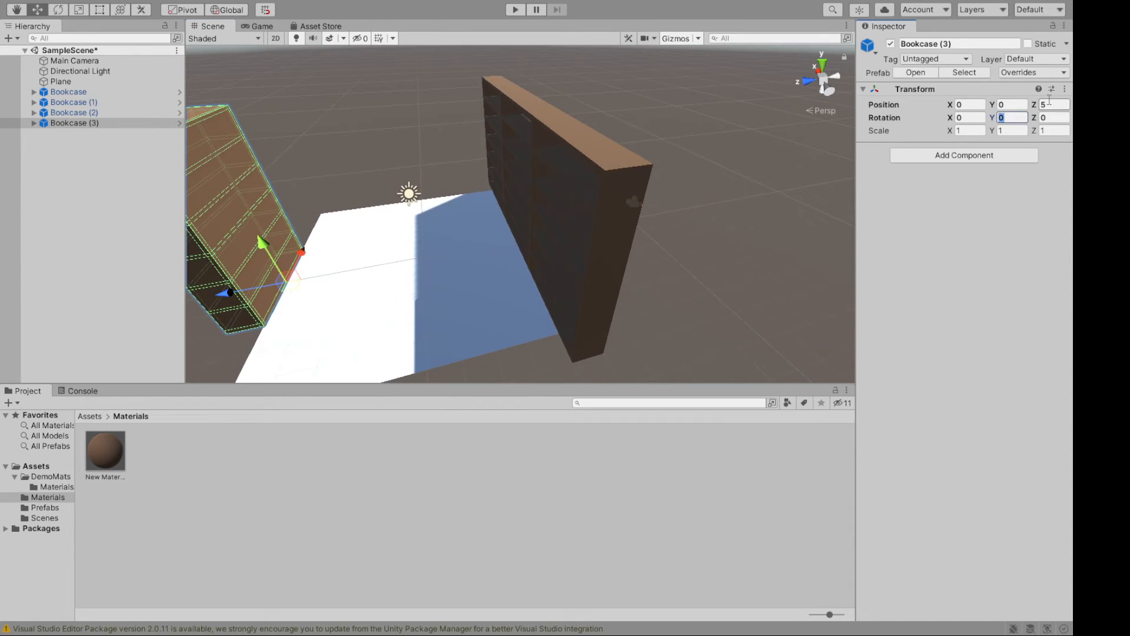
type("90")
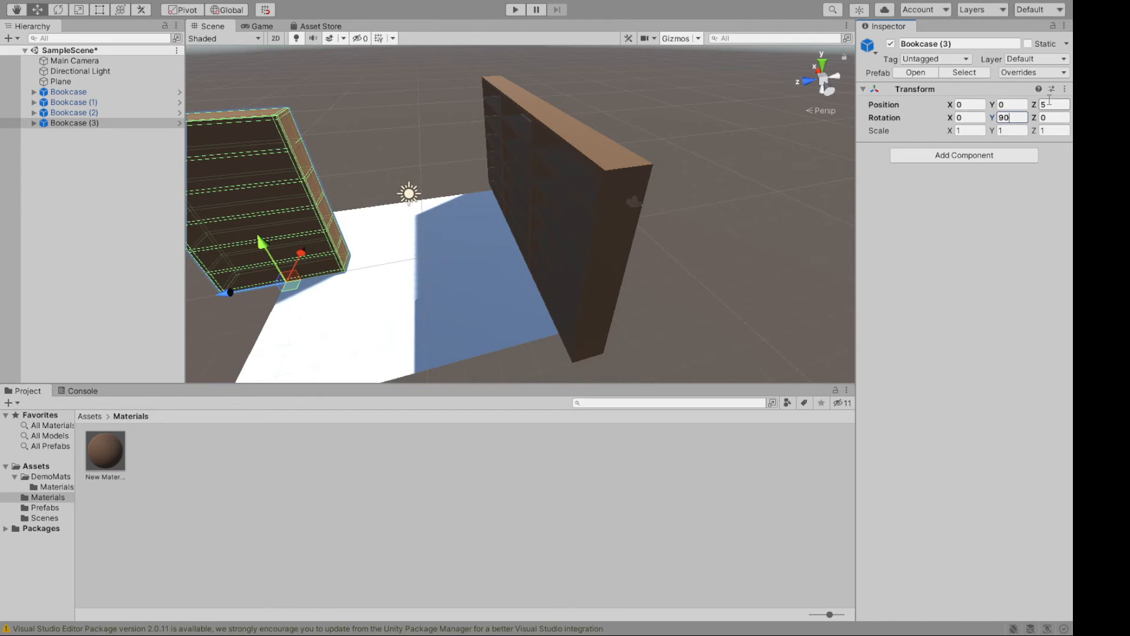
key("BackSpace")
key("BackSpace")
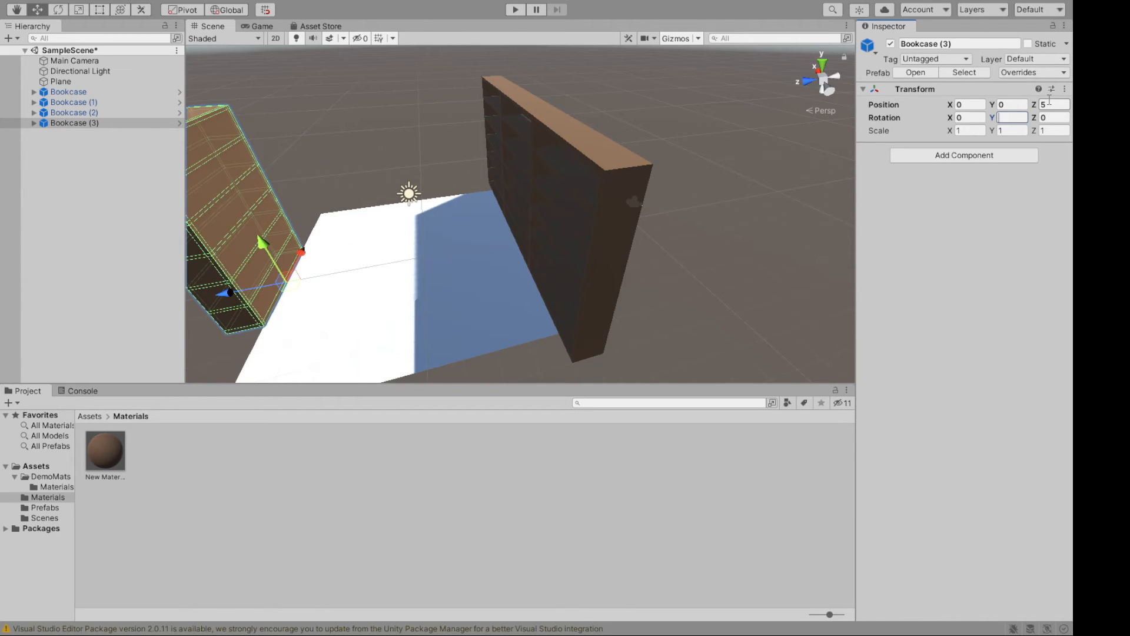
type("180")
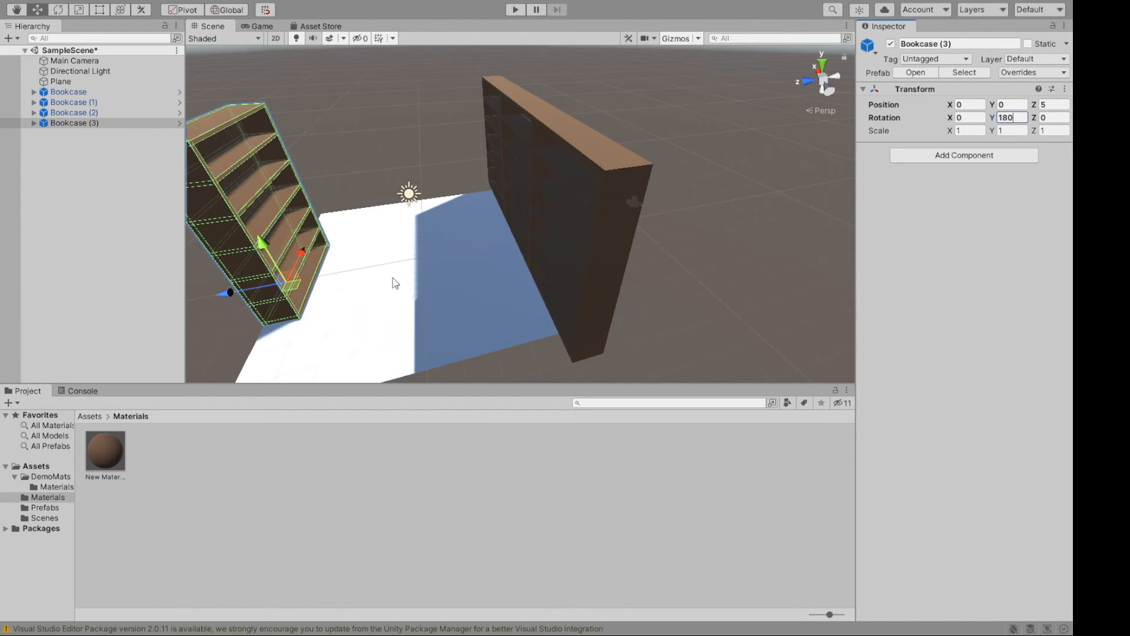
Duplicate the opposite bookcase and place the copy along the floor's side edge at X position 5, Z position 0.
right_click_drag(396, 283, 453, 196)
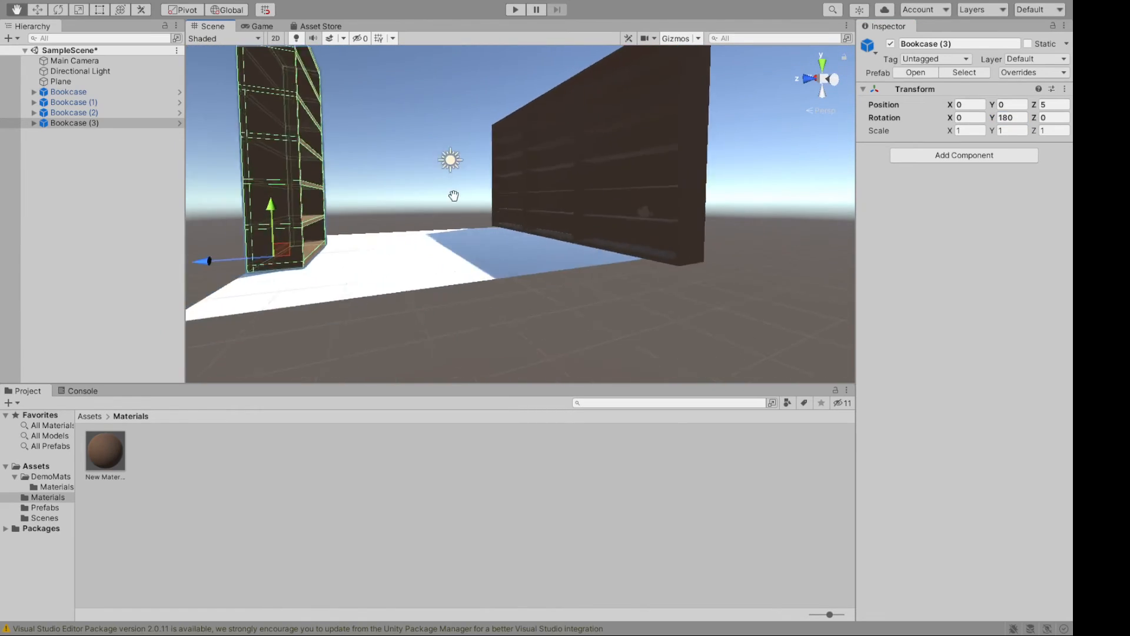
left_click_drag(454, 195, 496, 233)
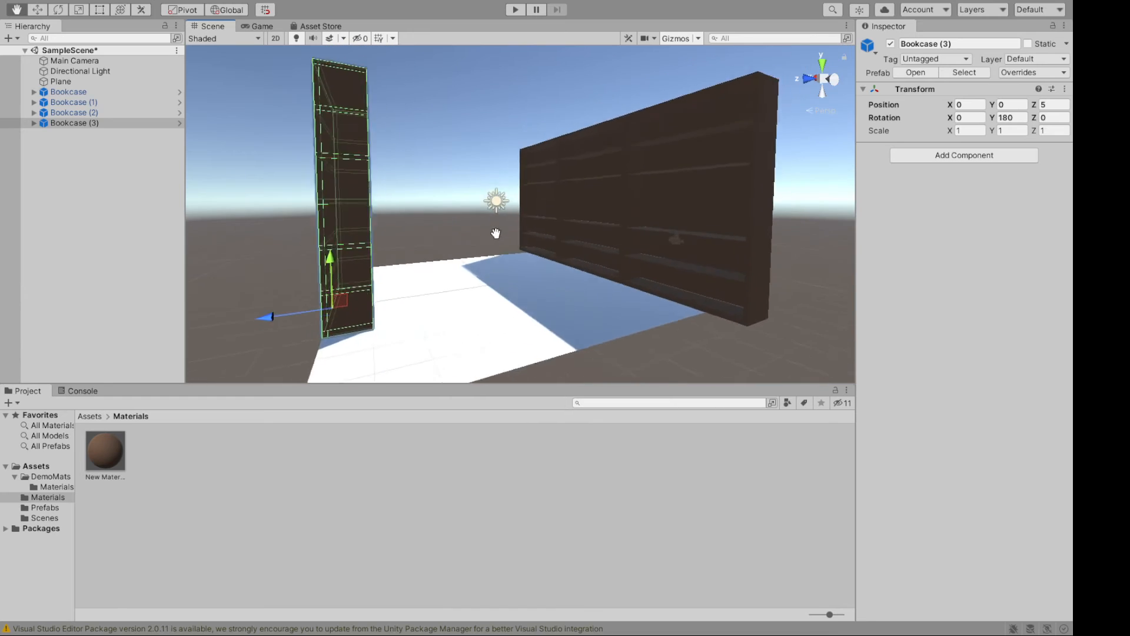
middle_click_drag(496, 233, 432, 247)
left_click(80, 123)
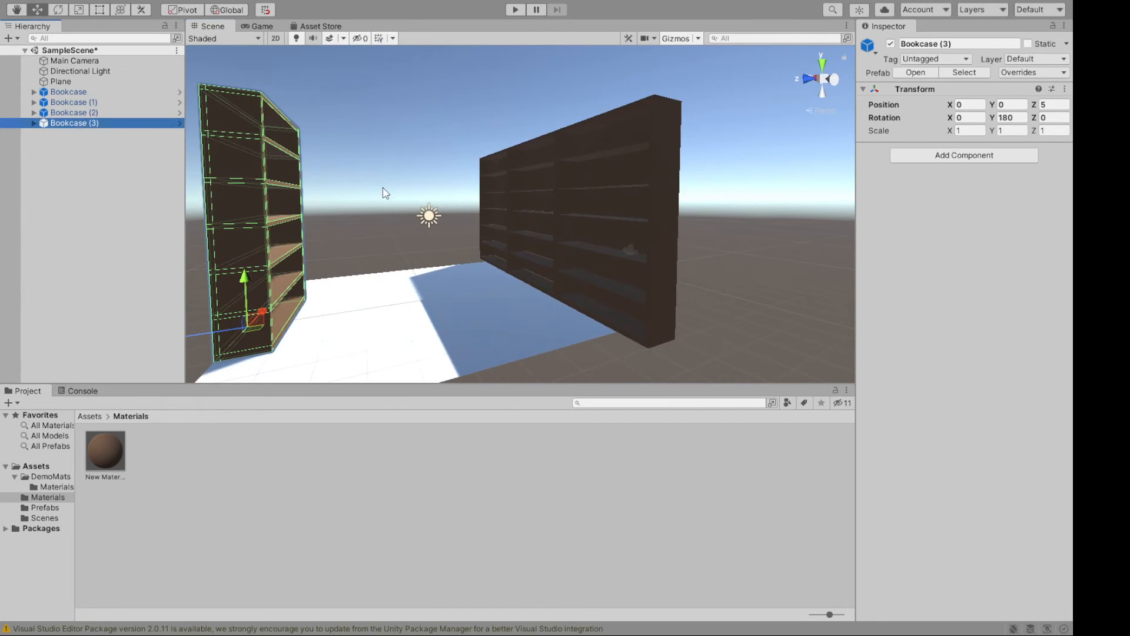
key("ctrl+d")
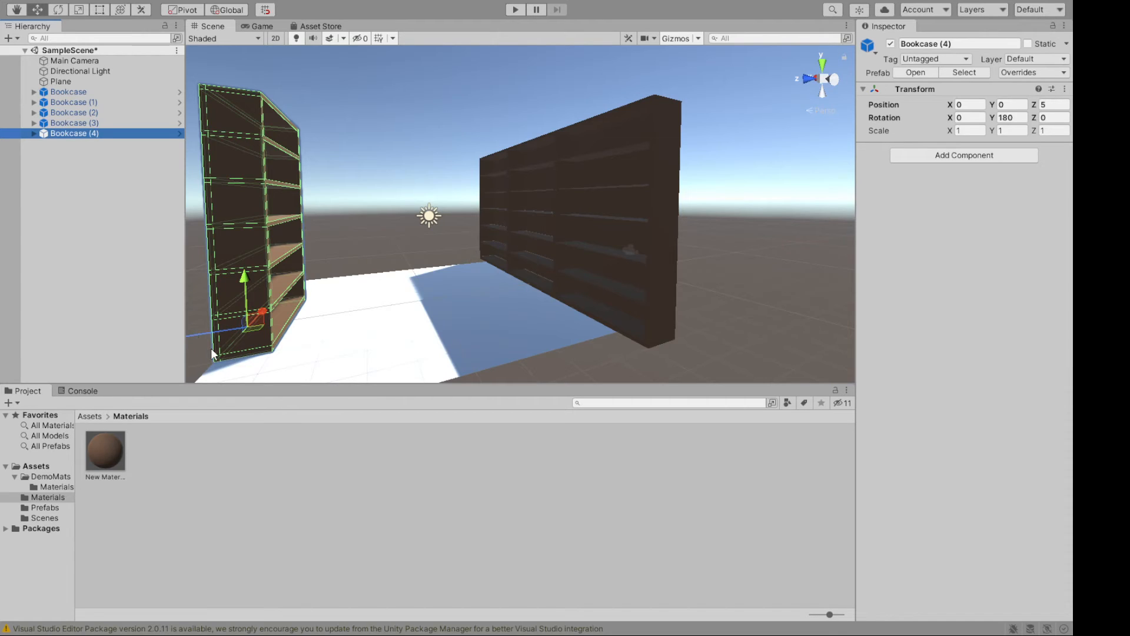
middle_click_drag(211, 352, 238, 336)
left_click_drag(212, 323, 437, 292)
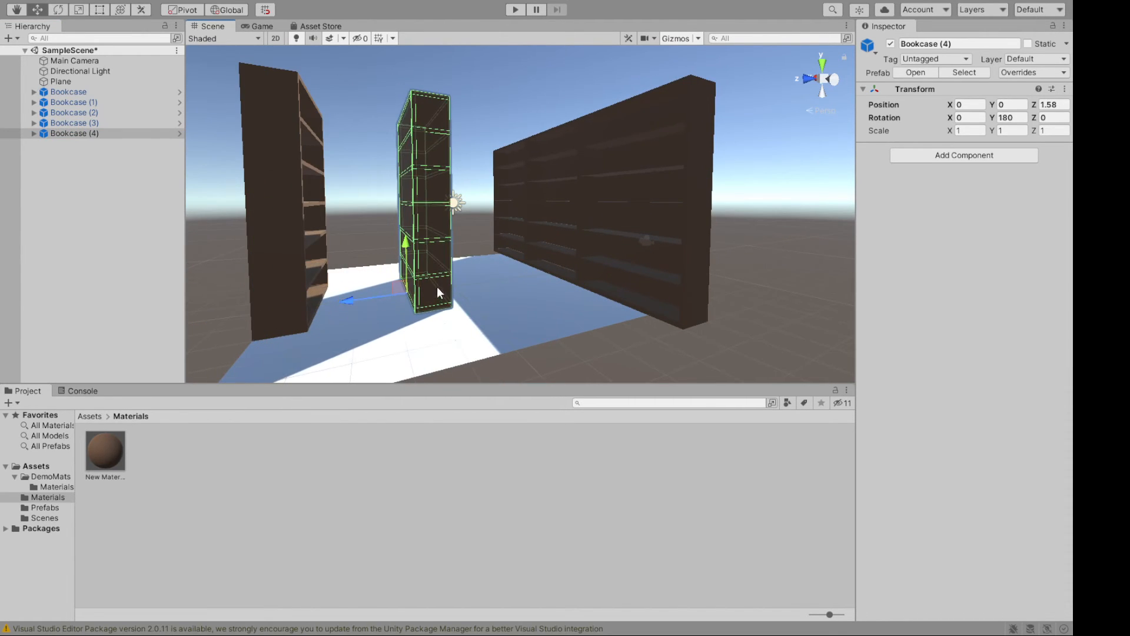
left_click_drag(410, 338, 507, 340, "alt")
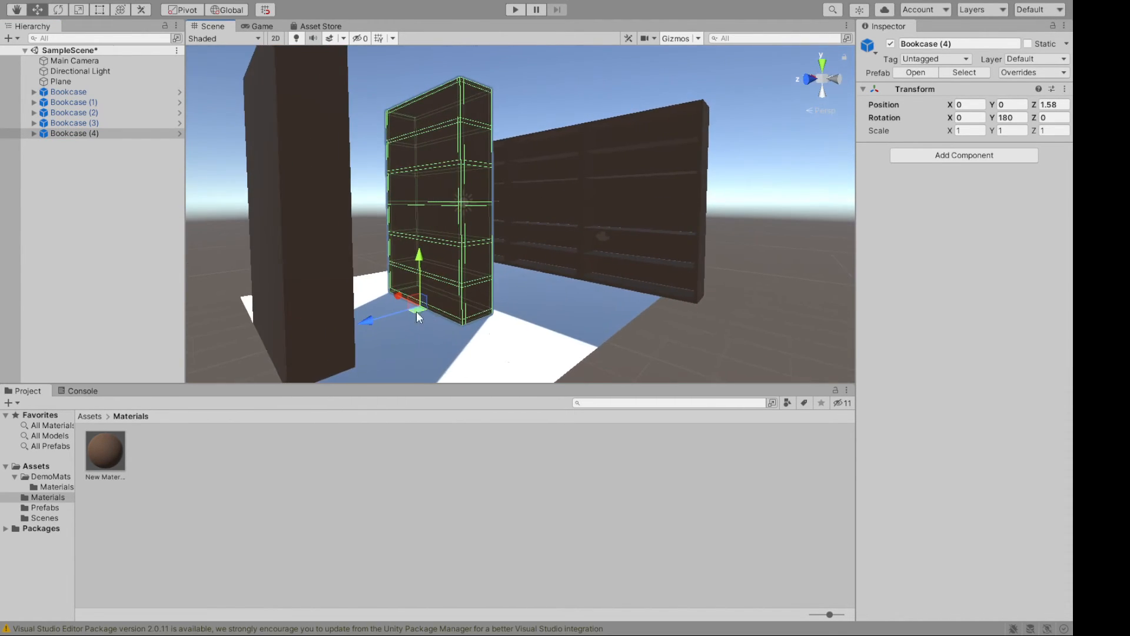
left_click_drag(396, 297, 610, 225)
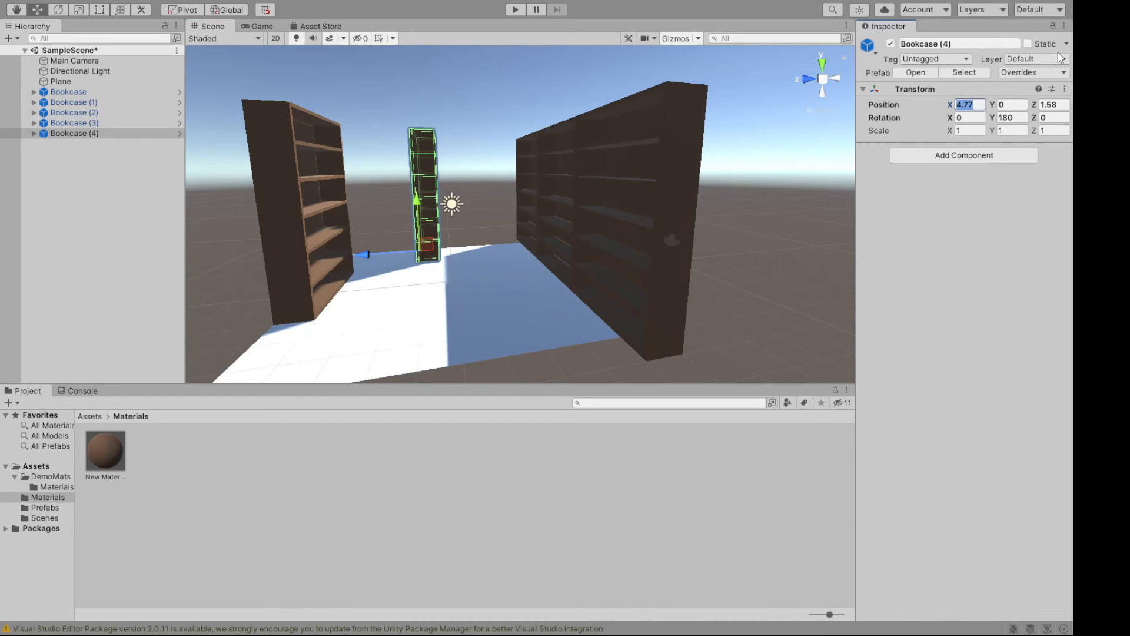
type("5")
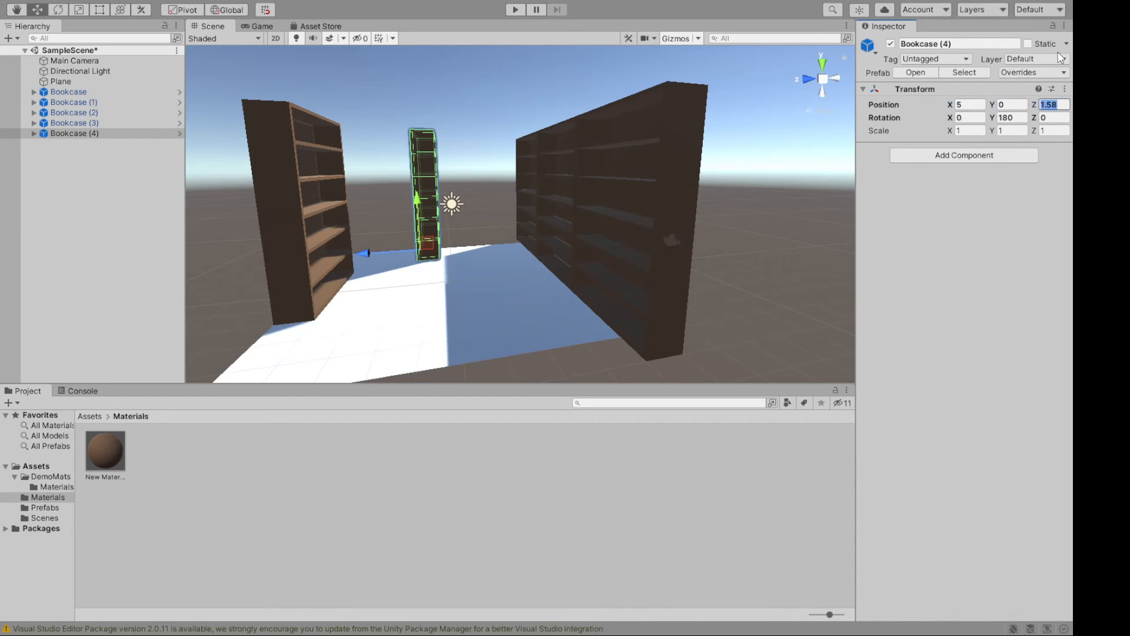
type("0")
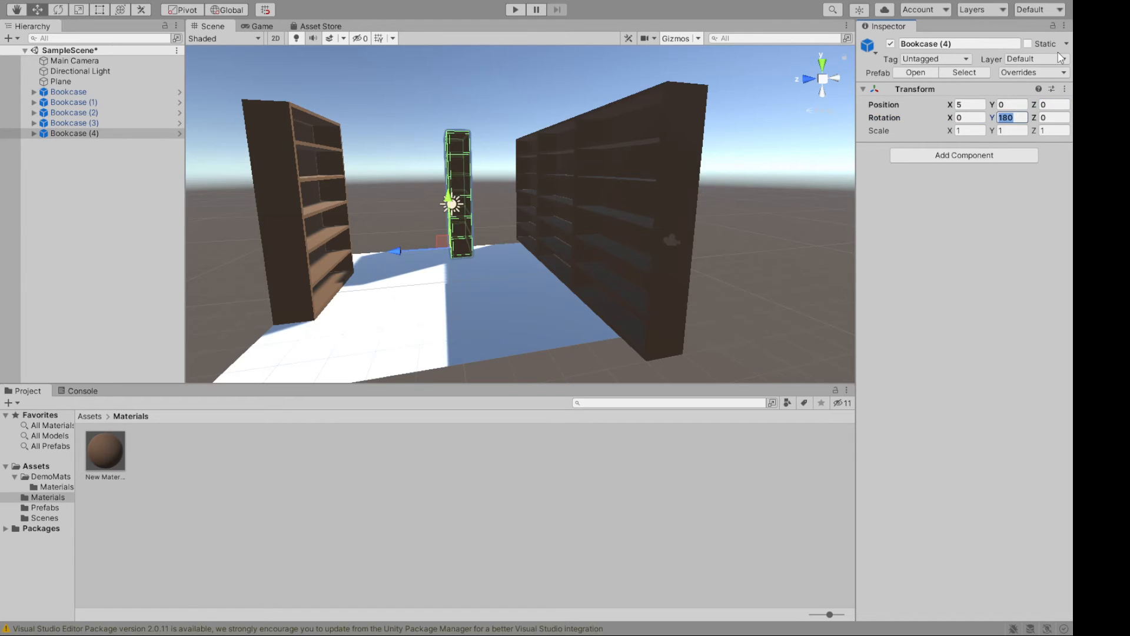
Rotate the side bookcase so its shelves face the inside of the floor, setting its Y rotation to 270.
type("90")
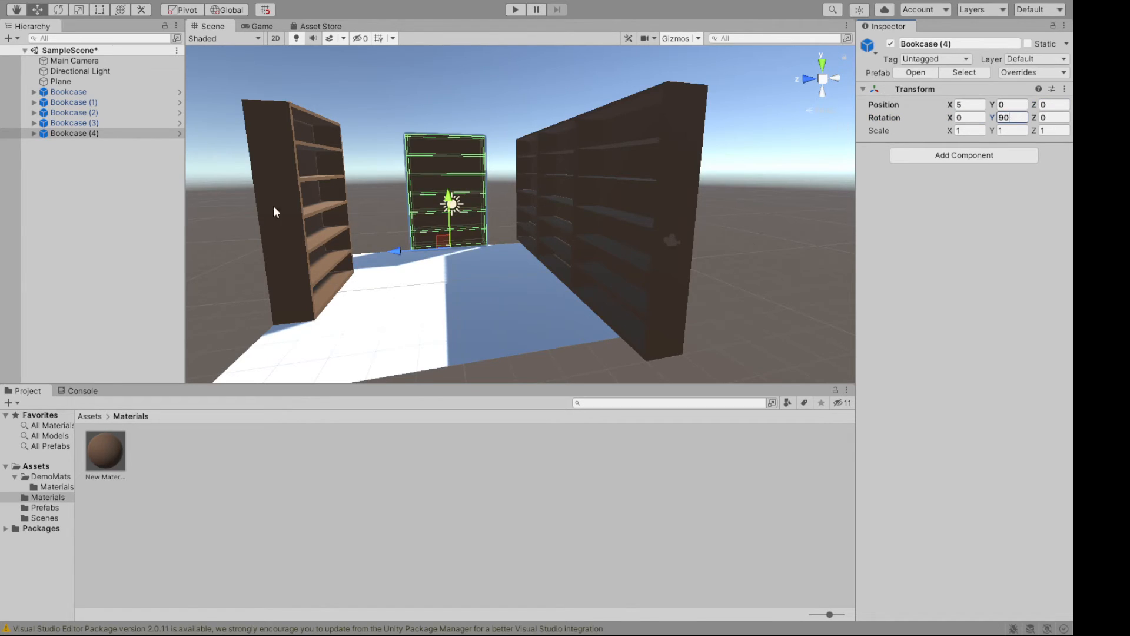
left_click(450, 313)
left_click_drag(450, 313, 782, 425, "alt")
left_click(333, 291)
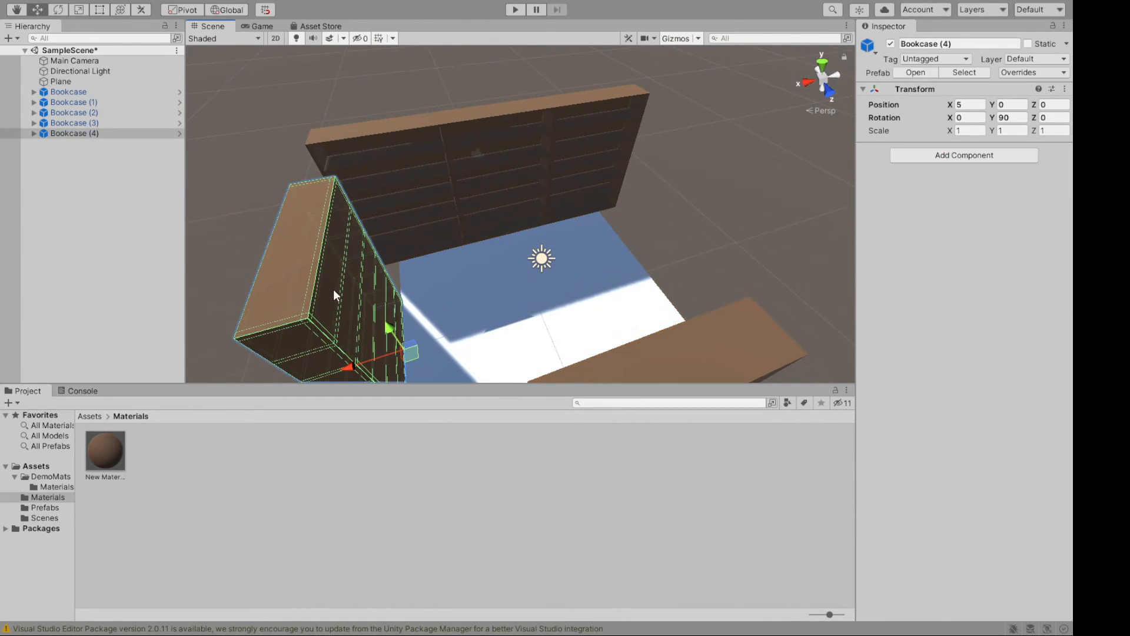
left_click(1023, 118)
type("270")
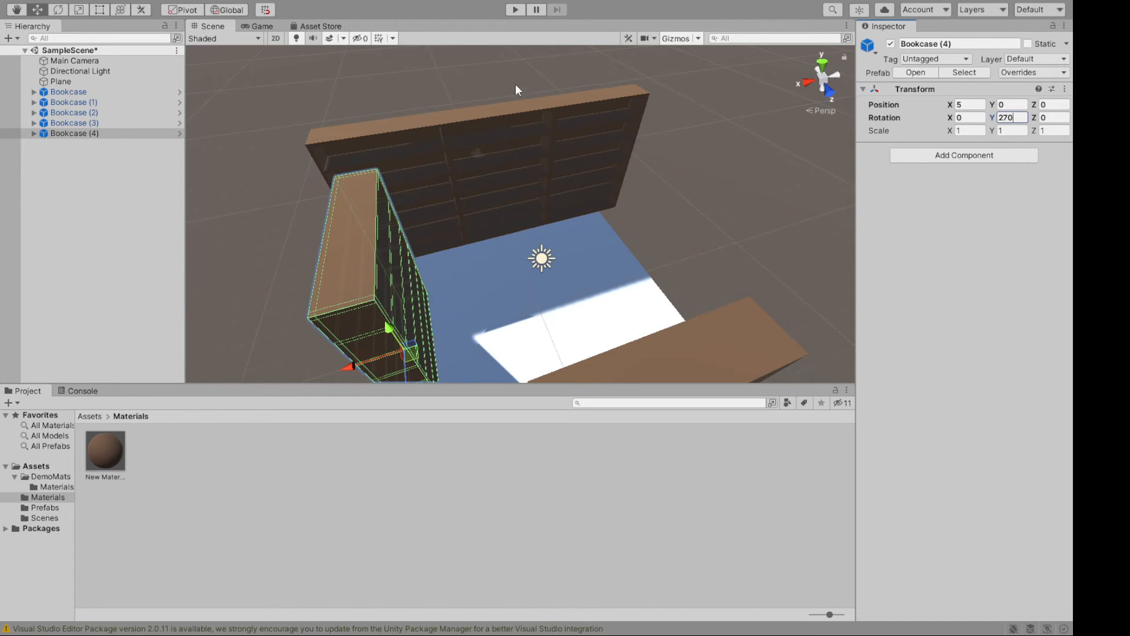
Examine the side bookcase and its corner with the three-bookcase row from outside and inside the room.
left_click(517, 88)
left_click_drag(616, 239, 688, 212, "alt")
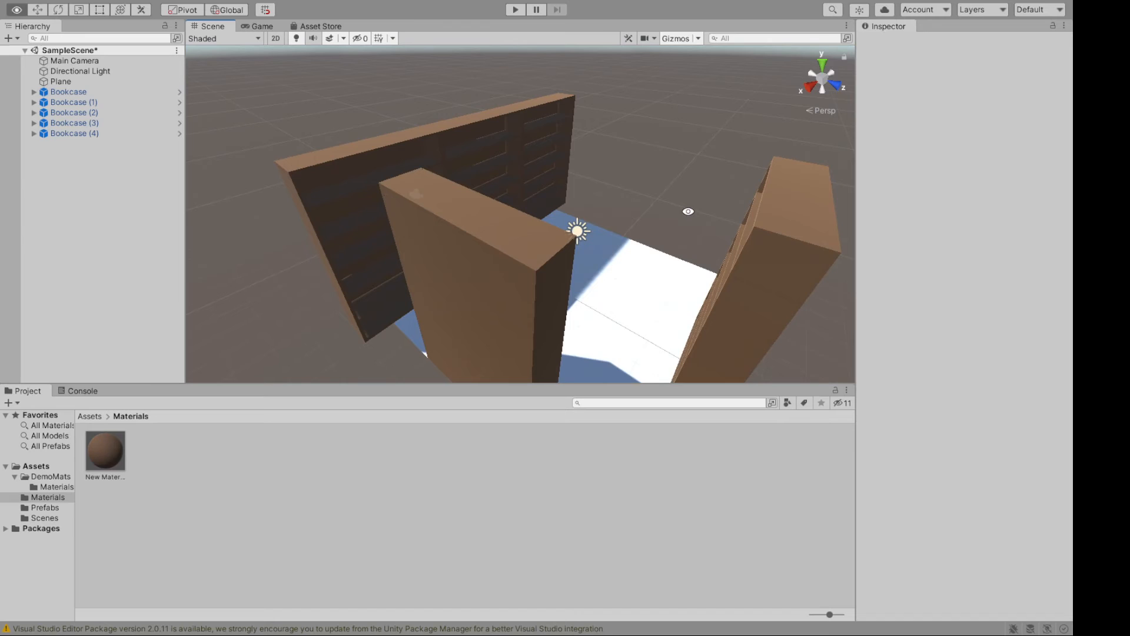
left_click(463, 334)
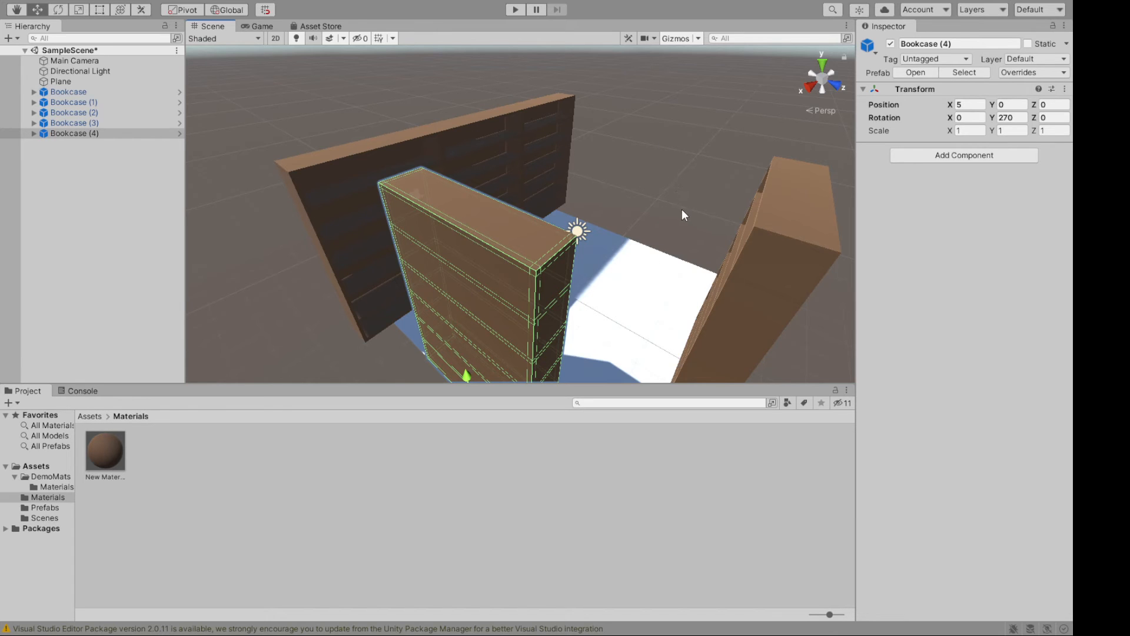
left_click_drag(719, 201, 768, 109, "alt")
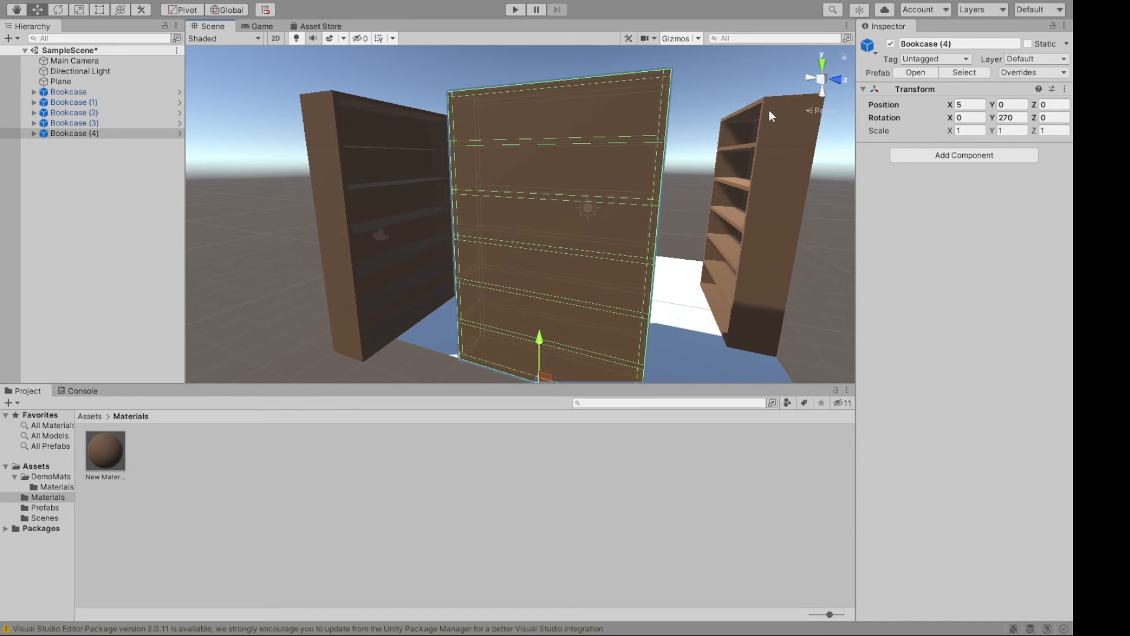
left_click_drag(709, 235, 416, 209, "alt")
scroll(417, 207, "up", 5)
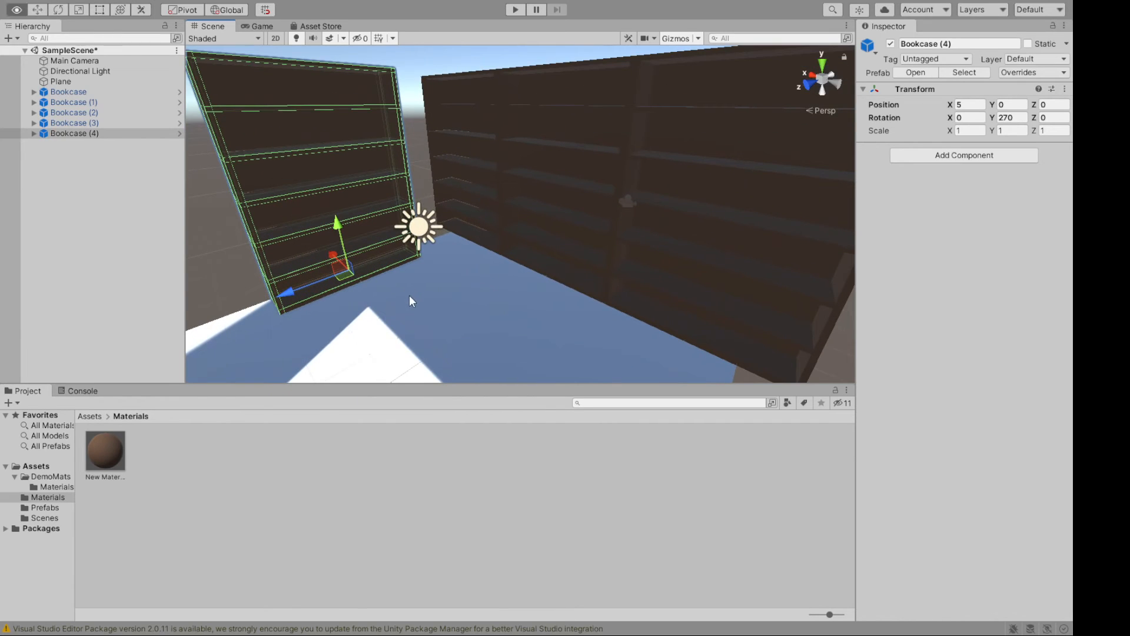
key("w")
key("f")
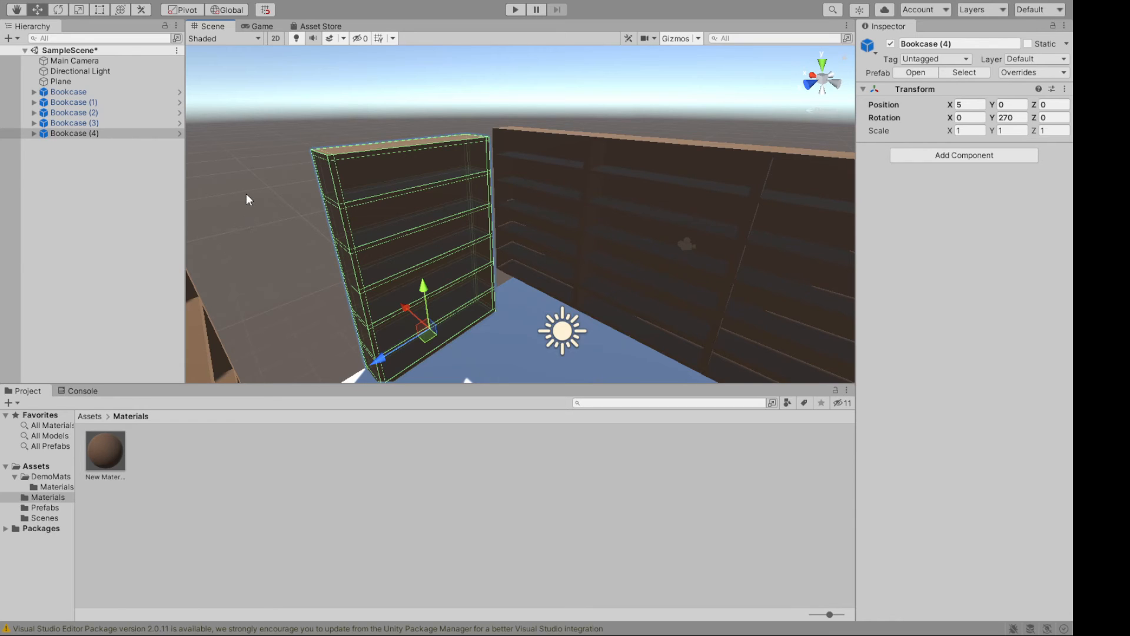
left_click_drag(248, 206, 385, 227, "alt")
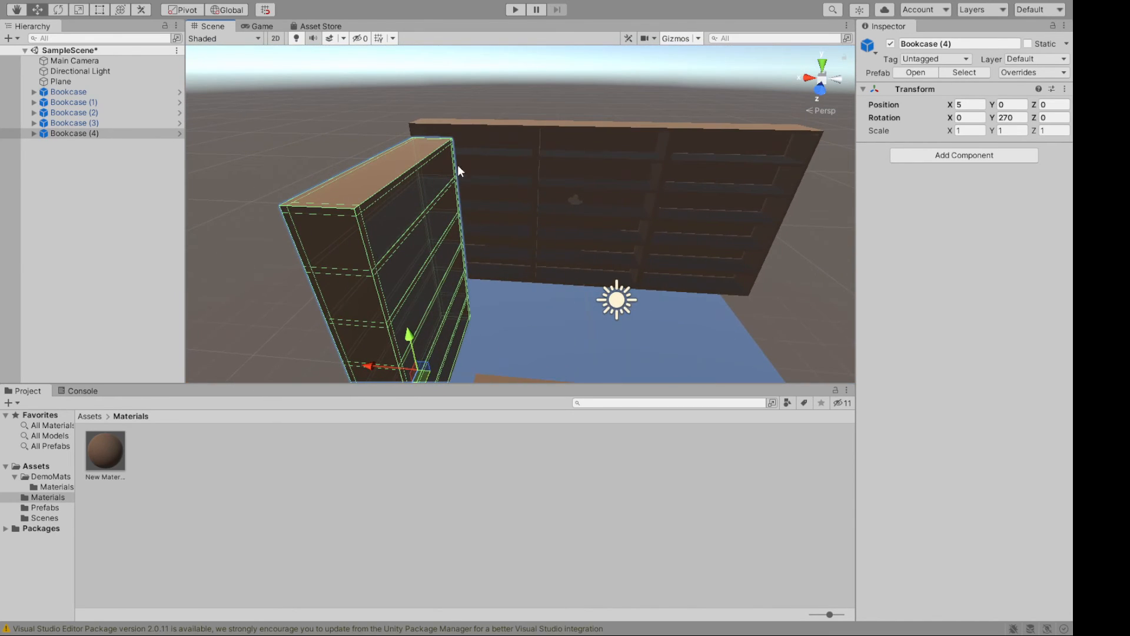
left_click_drag(638, 294, 462, 330, "alt")
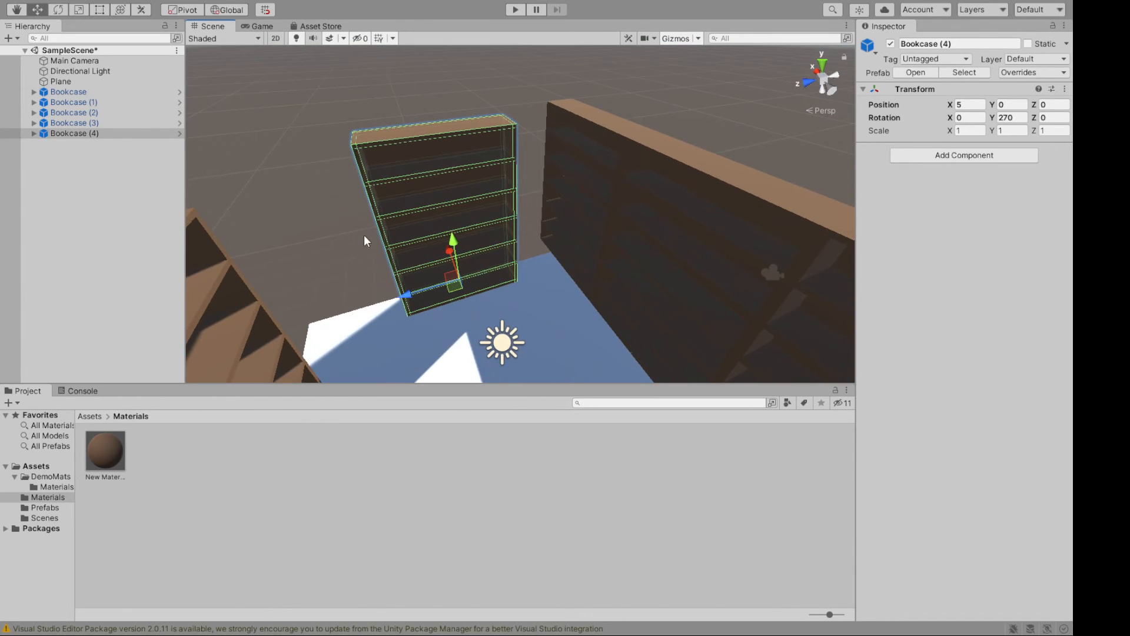
left_click_drag(291, 207, 573, 187, "alt")
left_click_drag(552, 238, 399, 260, "alt")
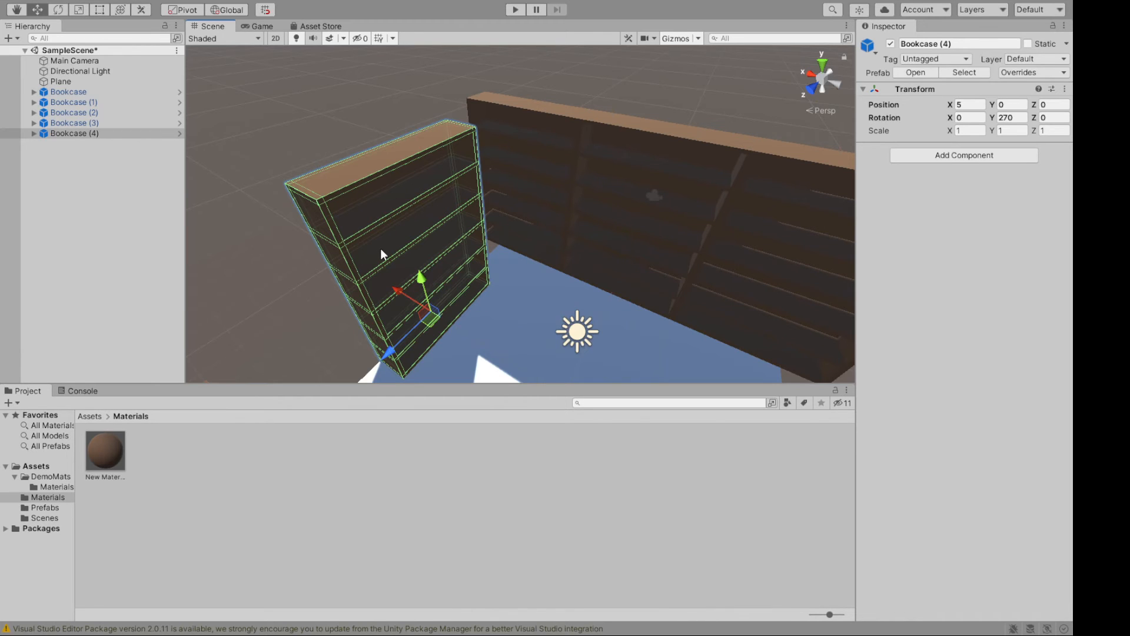
left_click_drag(272, 282, 172, 219, "alt")
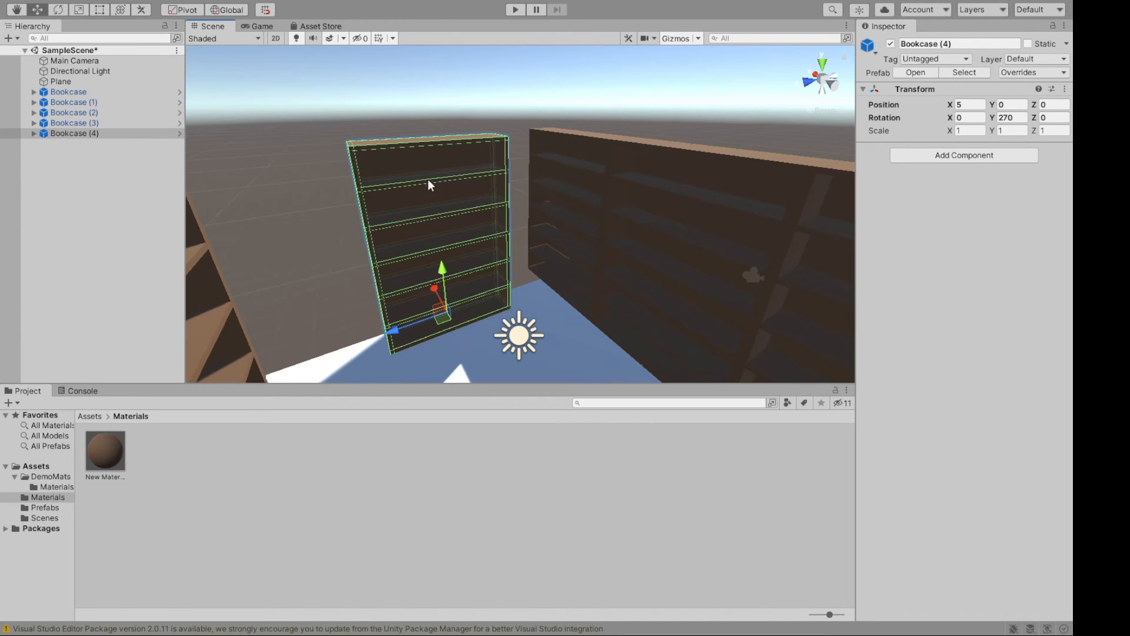
Select all scene objects together, including the five bookcases, the floor plane, the camera and the light.
left_click_drag(429, 182, 253, 311, "alt")
scroll(529, 167, "down", 10)
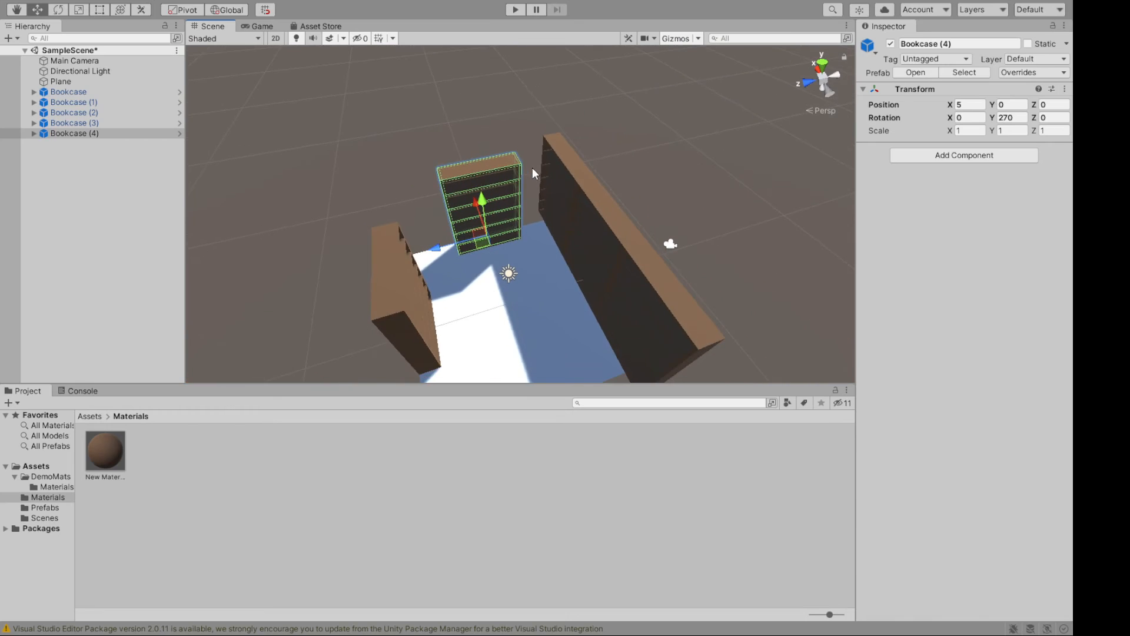
left_click_drag(373, 136, 798, 414)
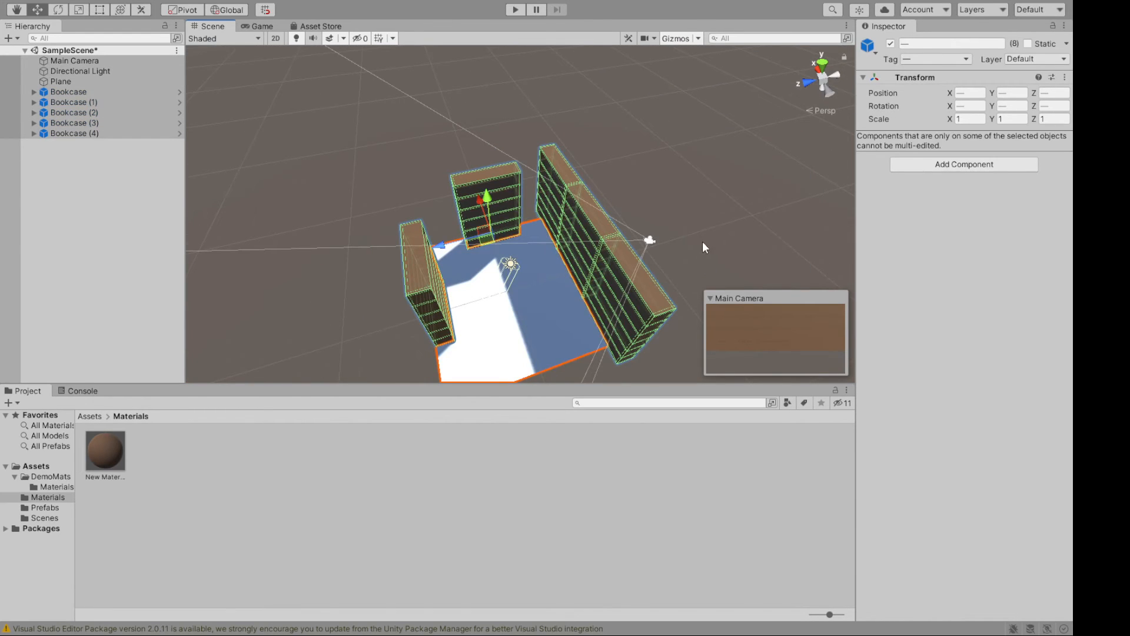
left_click_drag(650, 196, 507, 218, "alt")
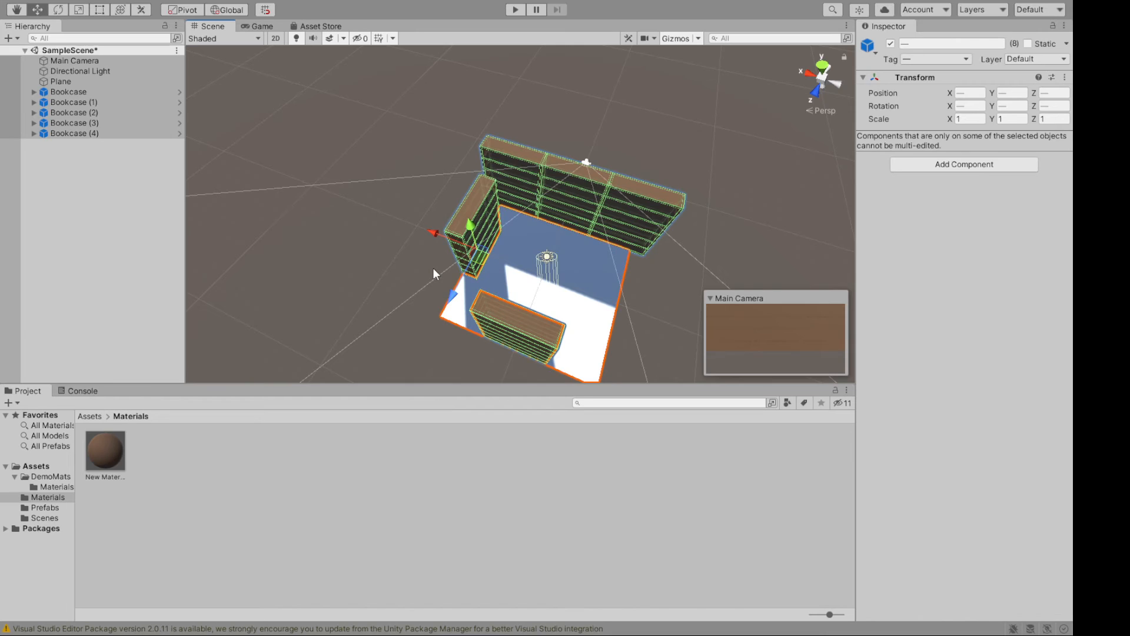
Clear the scene selection and open the Bookcase prefab from the Prefabs folder for editing, with its open front in view.
left_click(341, 252)
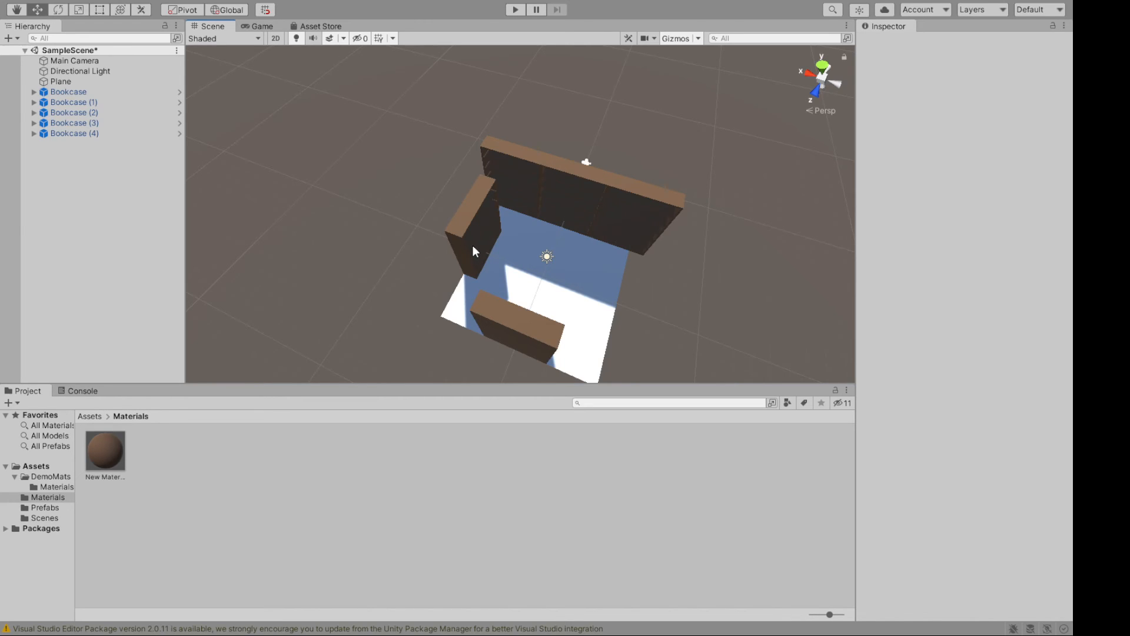
left_click(47, 507)
left_click(101, 451)
left_click(1033, 83)
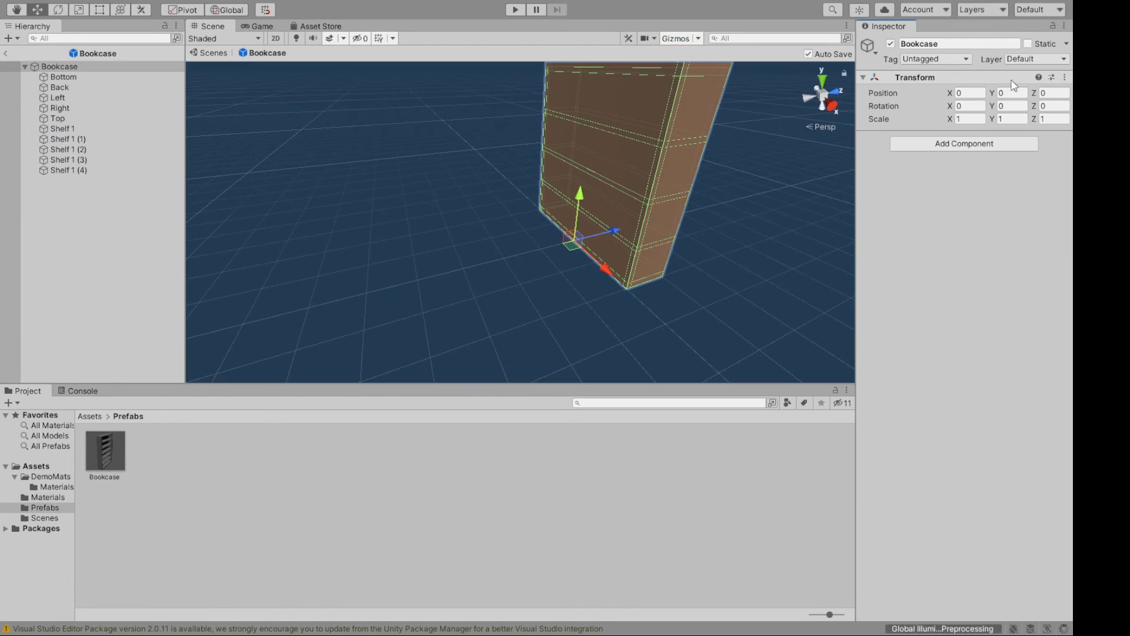
left_click_drag(545, 270, 417, 276, "alt")
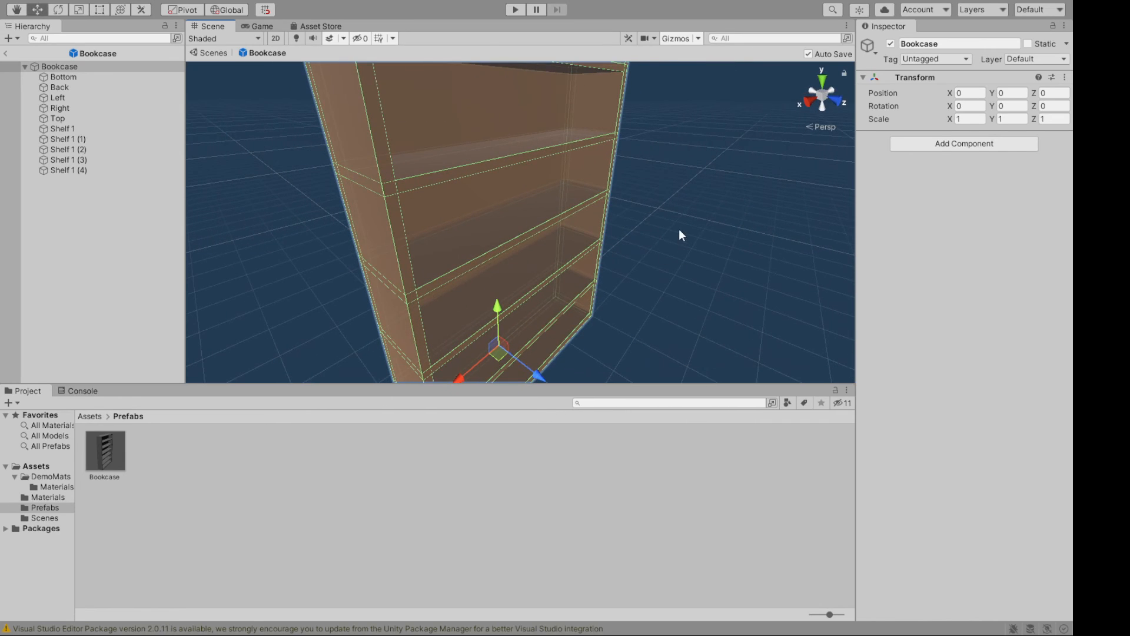
Apply the DemoWood material from the DemoMats folder to the bookcase's near side panel, back panel and upper shelves.
left_click(51, 477)
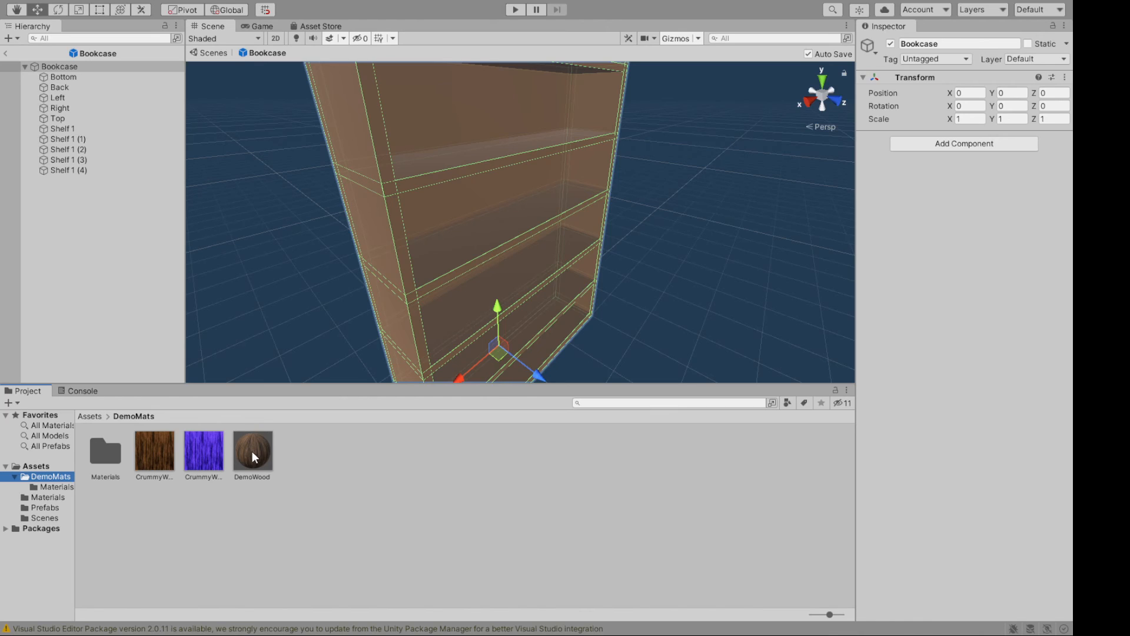
left_click_drag(254, 454, 272, 330)
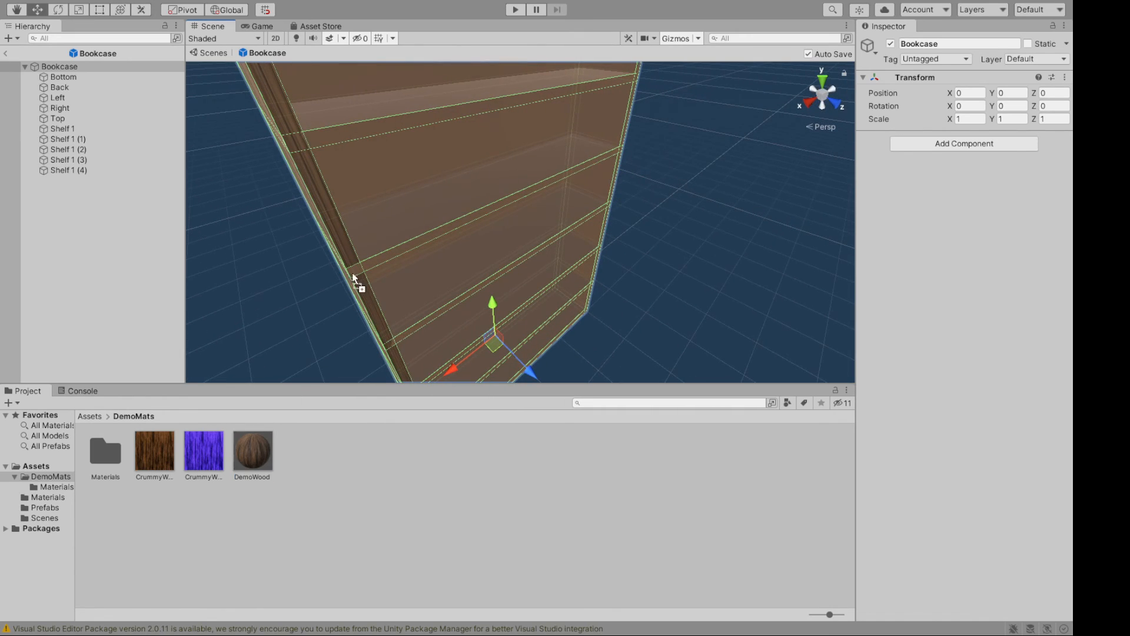
left_click_drag(353, 277, 394, 268)
left_click_drag(254, 462, 408, 165)
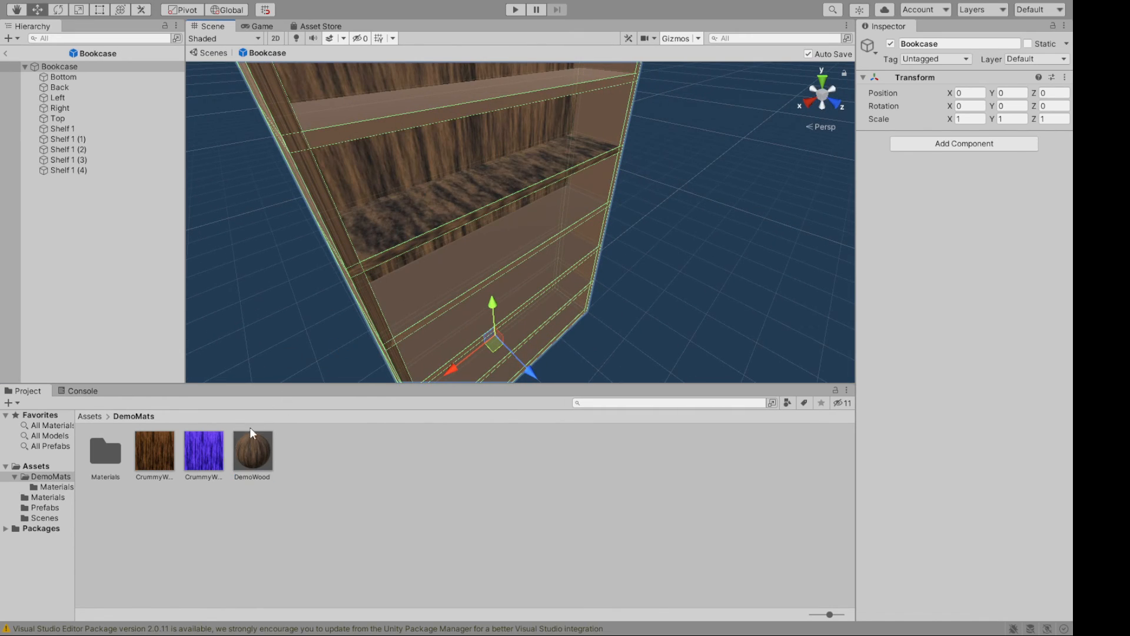
left_click_drag(253, 449, 391, 113)
Apply the DemoWood material to the remaining lower shelves and the bottom panel of the bookcase.
left_click_drag(662, 320, 601, 321, "alt")
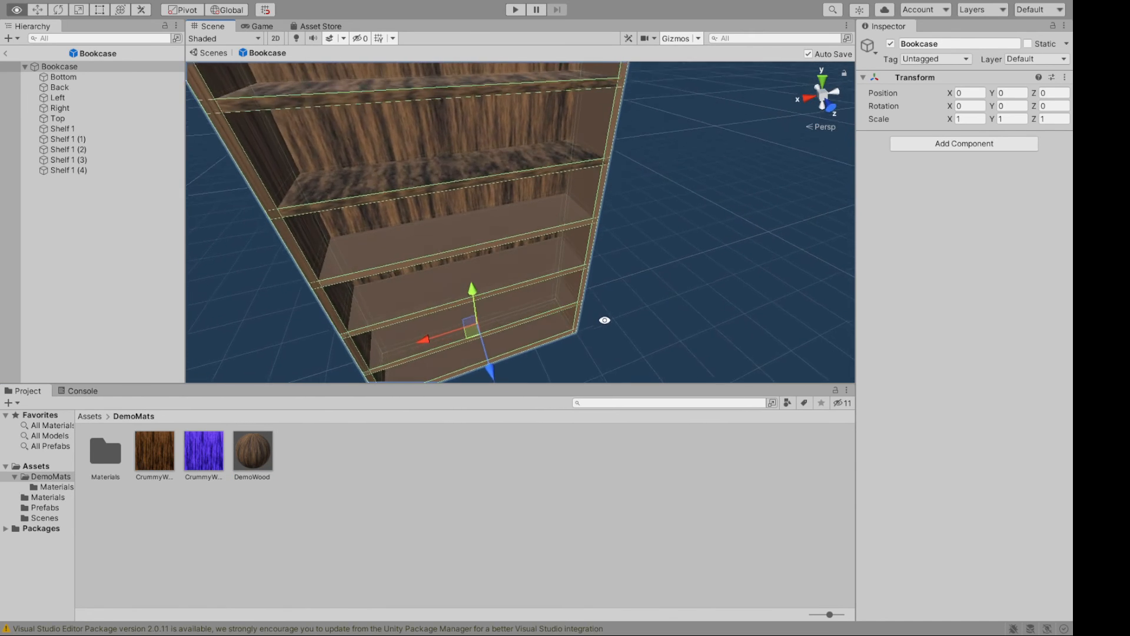
left_click_drag(257, 438, 395, 315)
left_click_drag(240, 463, 386, 362)
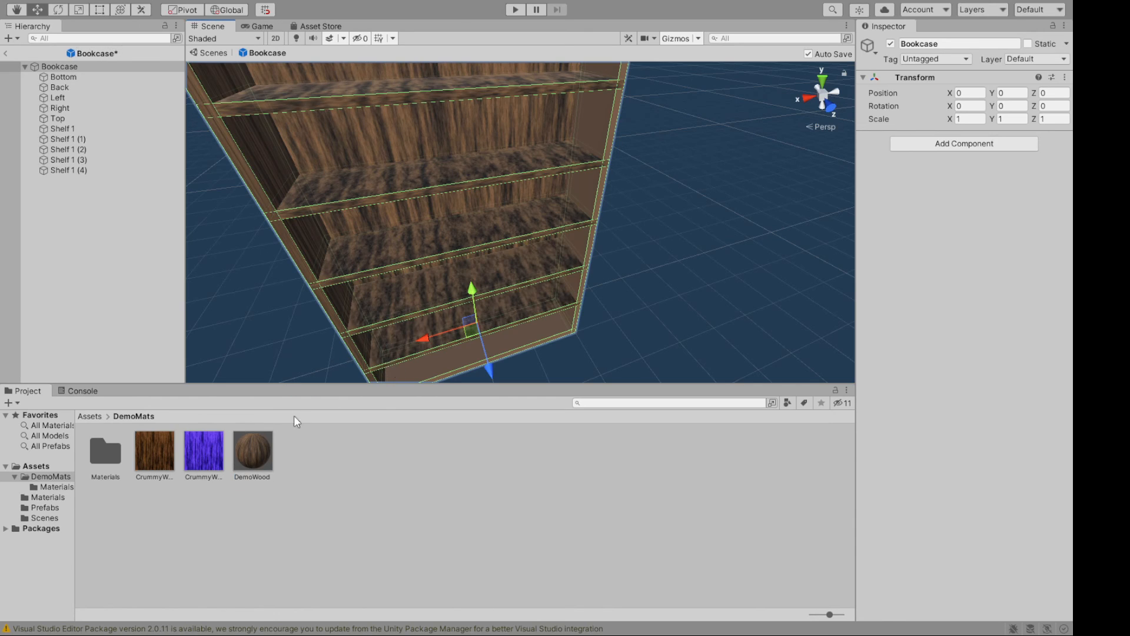
left_click_drag(256, 455, 421, 377)
Apply the DemoWood material to the bookcase's opposite side panel and top panel, and clear the selection.
left_click_drag(701, 290, 310, 319, "alt")
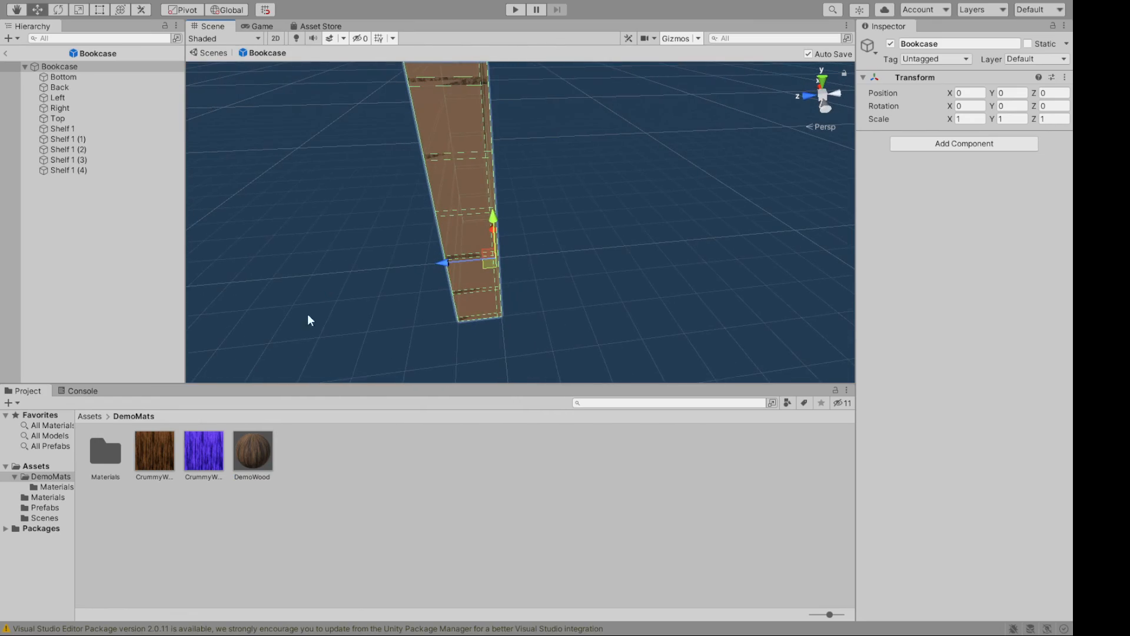
left_click_drag(258, 451, 471, 214)
left_click_drag(671, 221, 1012, 294, "alt")
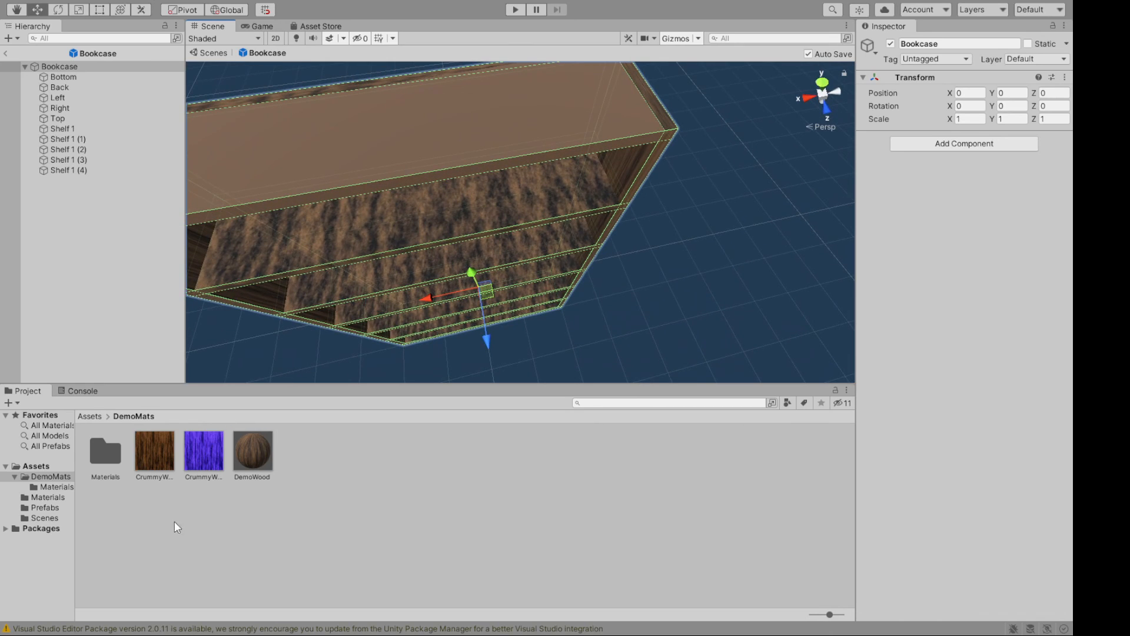
left_click_drag(260, 450, 358, 176)
left_click(696, 271)
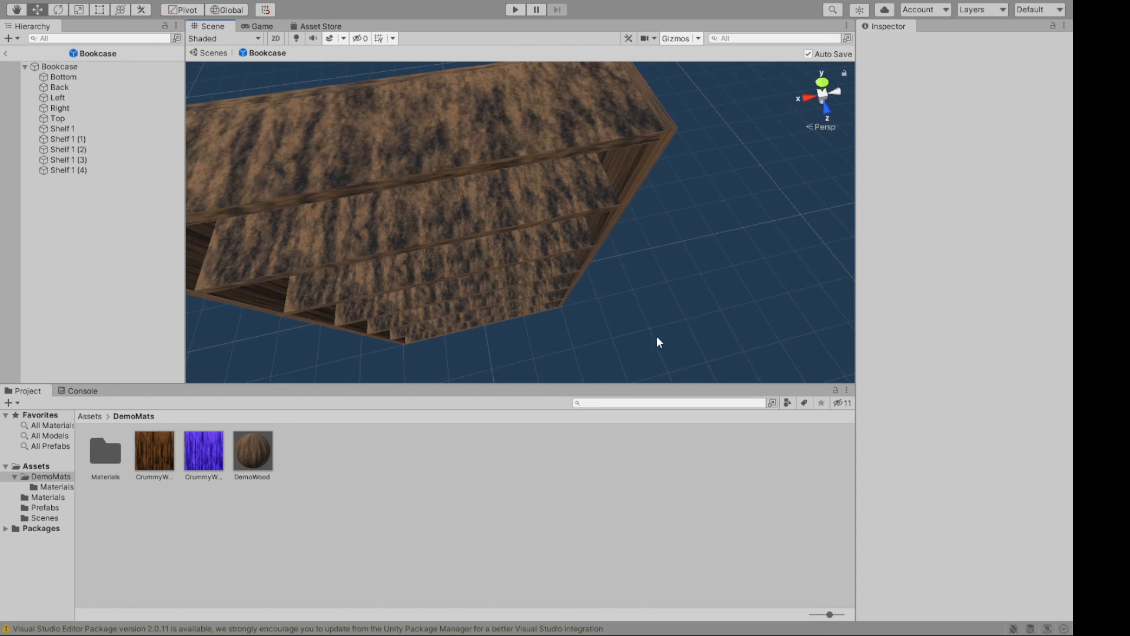
Examine the finished wood texture on the whole bookcase, and leave prefab editing to return to SampleScene.
left_click_drag(658, 341, 723, 265, "alt")
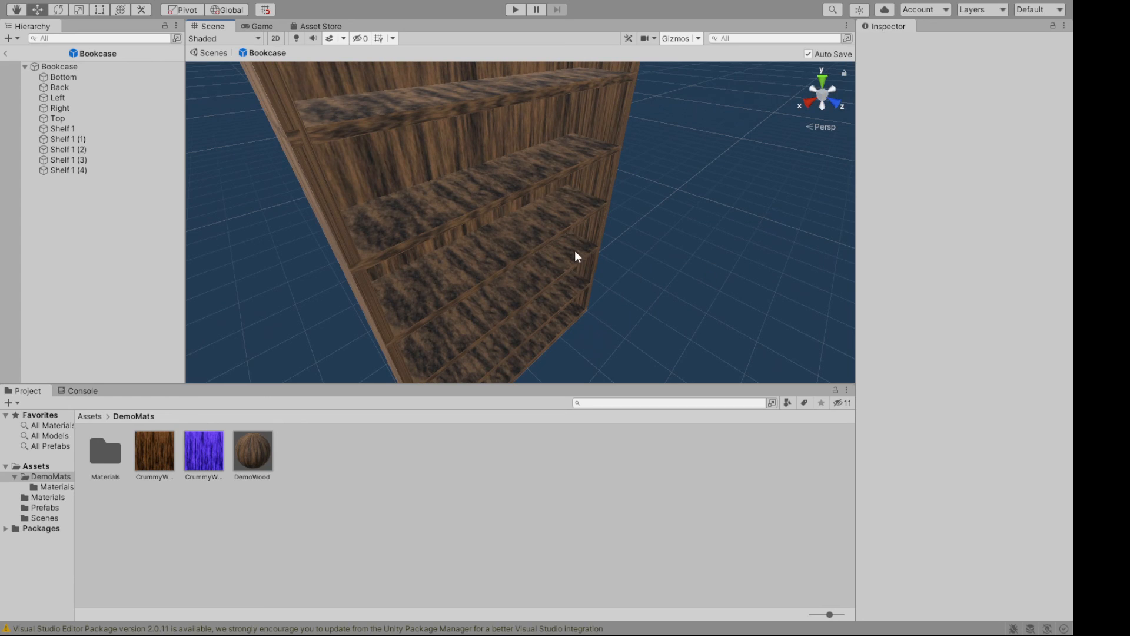
scroll(570, 230, "down", 5)
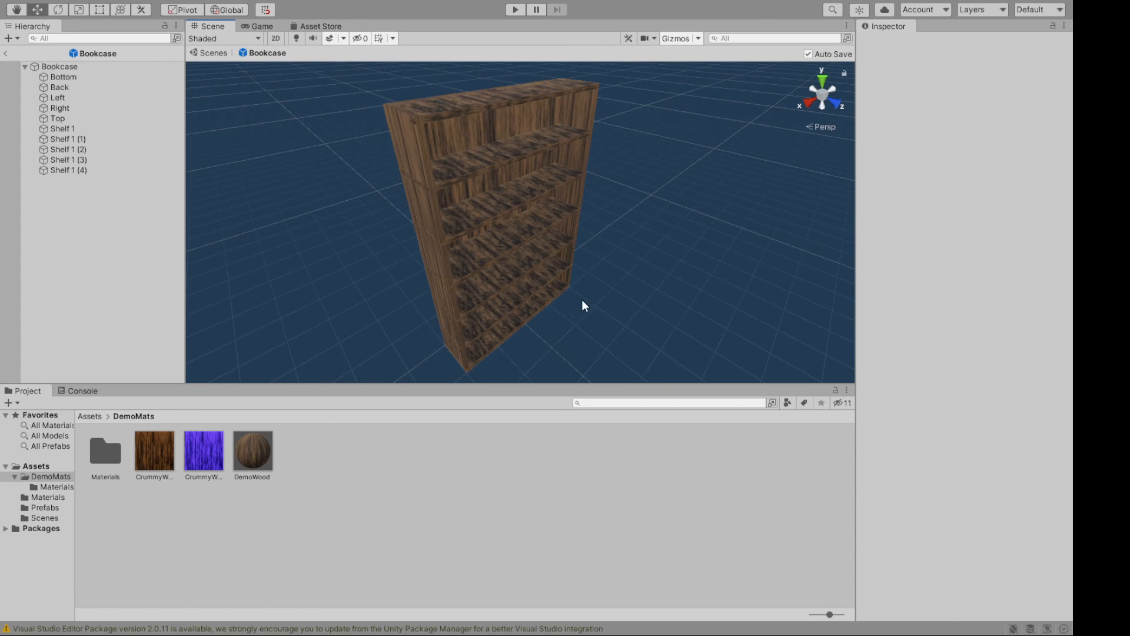
left_click_drag(582, 290, 531, 300, "alt")
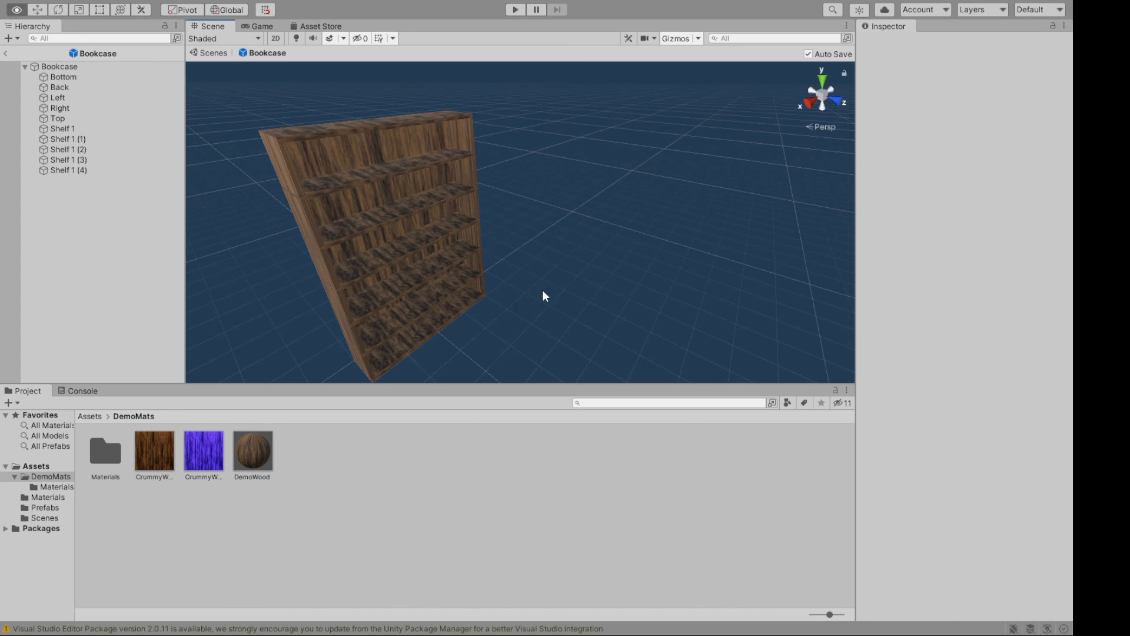
left_click_drag(542, 295, 585, 272, "alt")
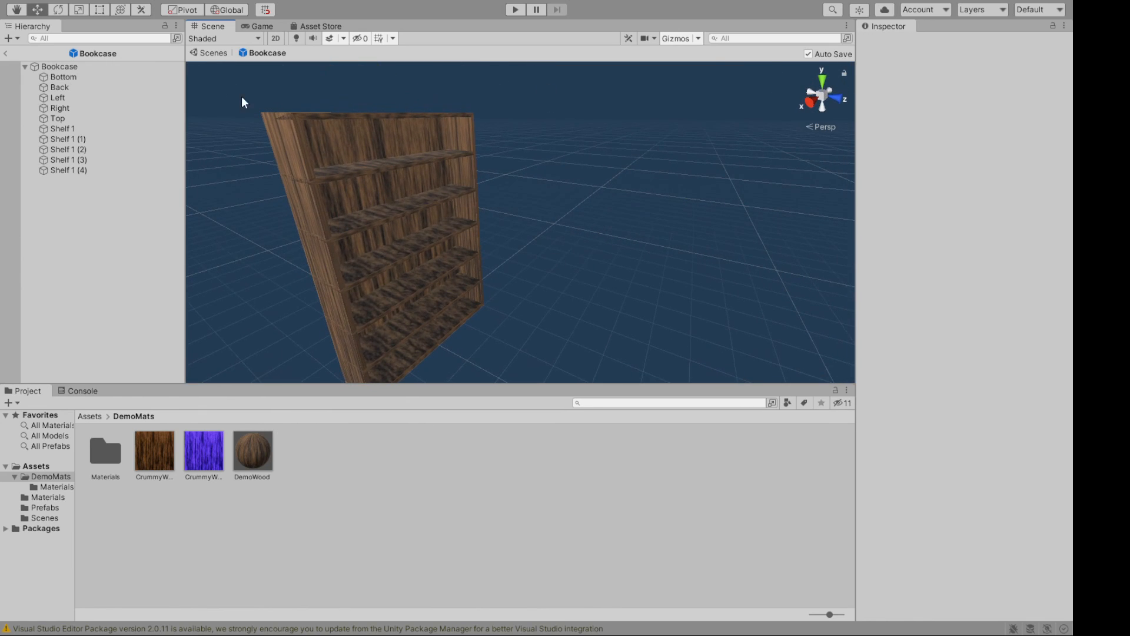
left_click(6, 55)
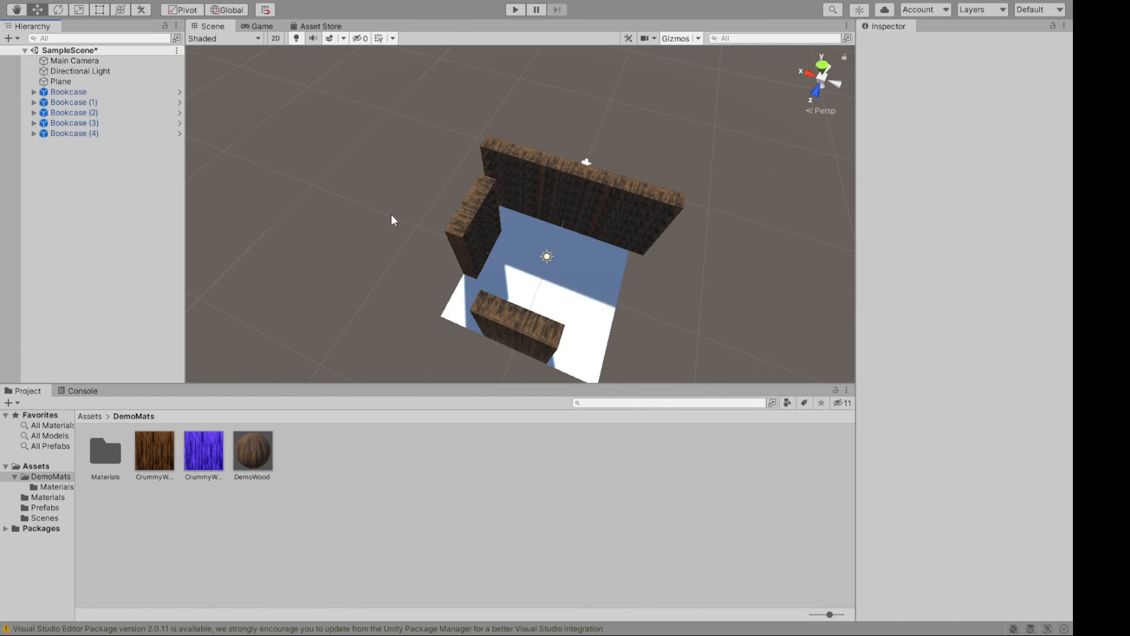
Examine the wood texture on all the placed bookcases from outside and inside the room.
left_click_drag(391, 214, 699, 299, "alt")
scroll(648, 271, "up", 6)
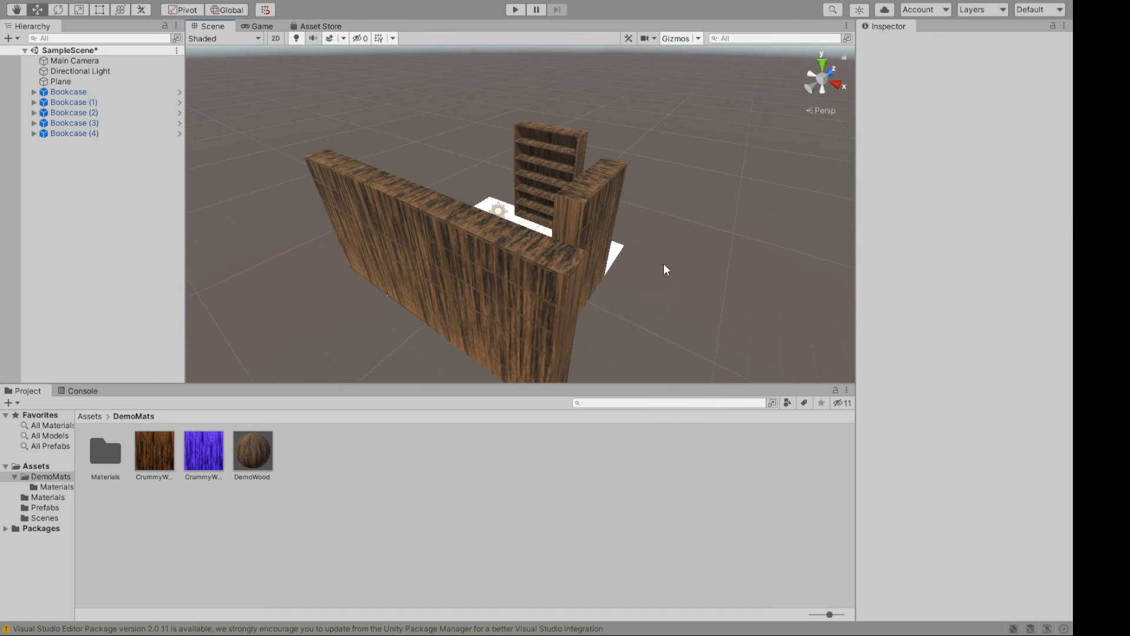
left_click_drag(688, 186, 1036, 206, "alt")
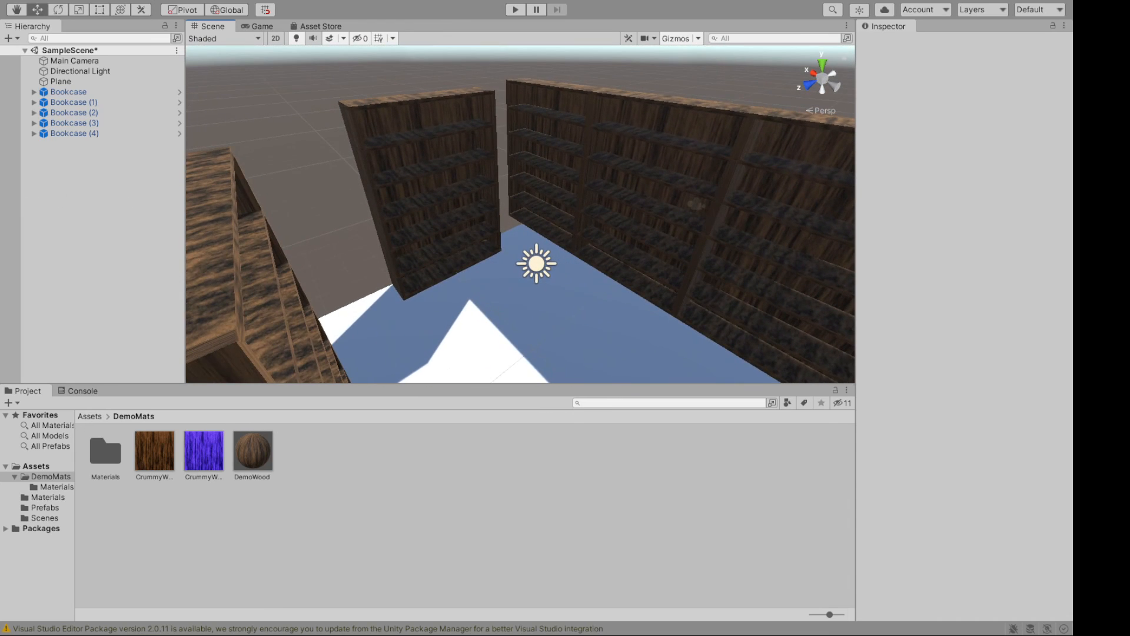